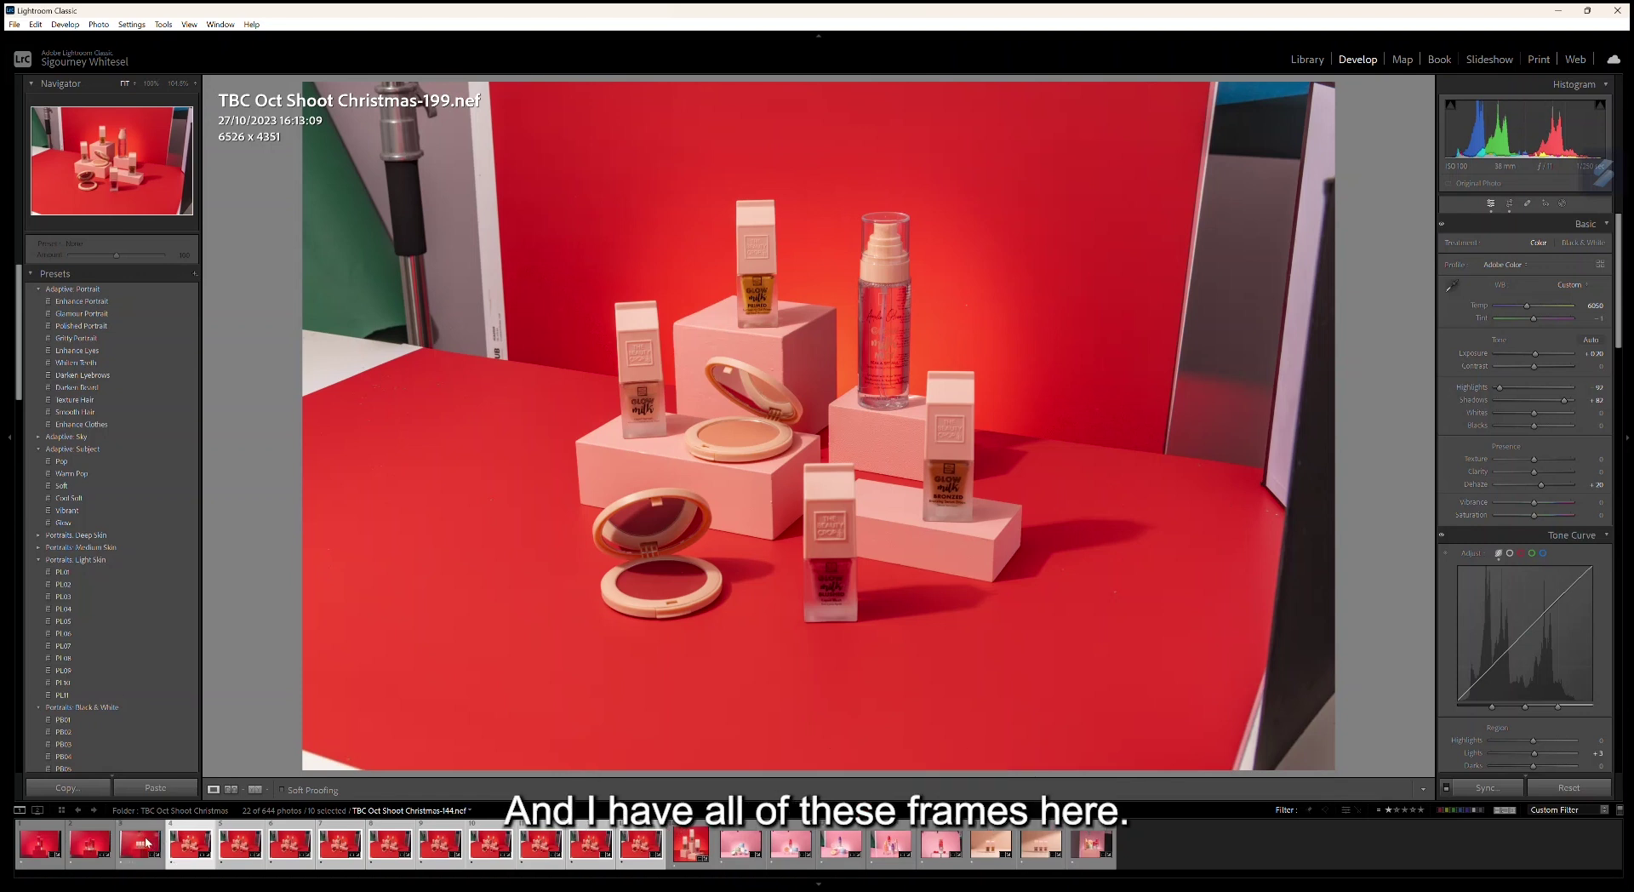
Step: Preview the bracketed frames from Christmas-200 onward in the filmstrip, ending on Christmas-208
{"action": "left_click", "coordinate": [302, 847]}
{"action": "left_click", "coordinate": [345, 847]}
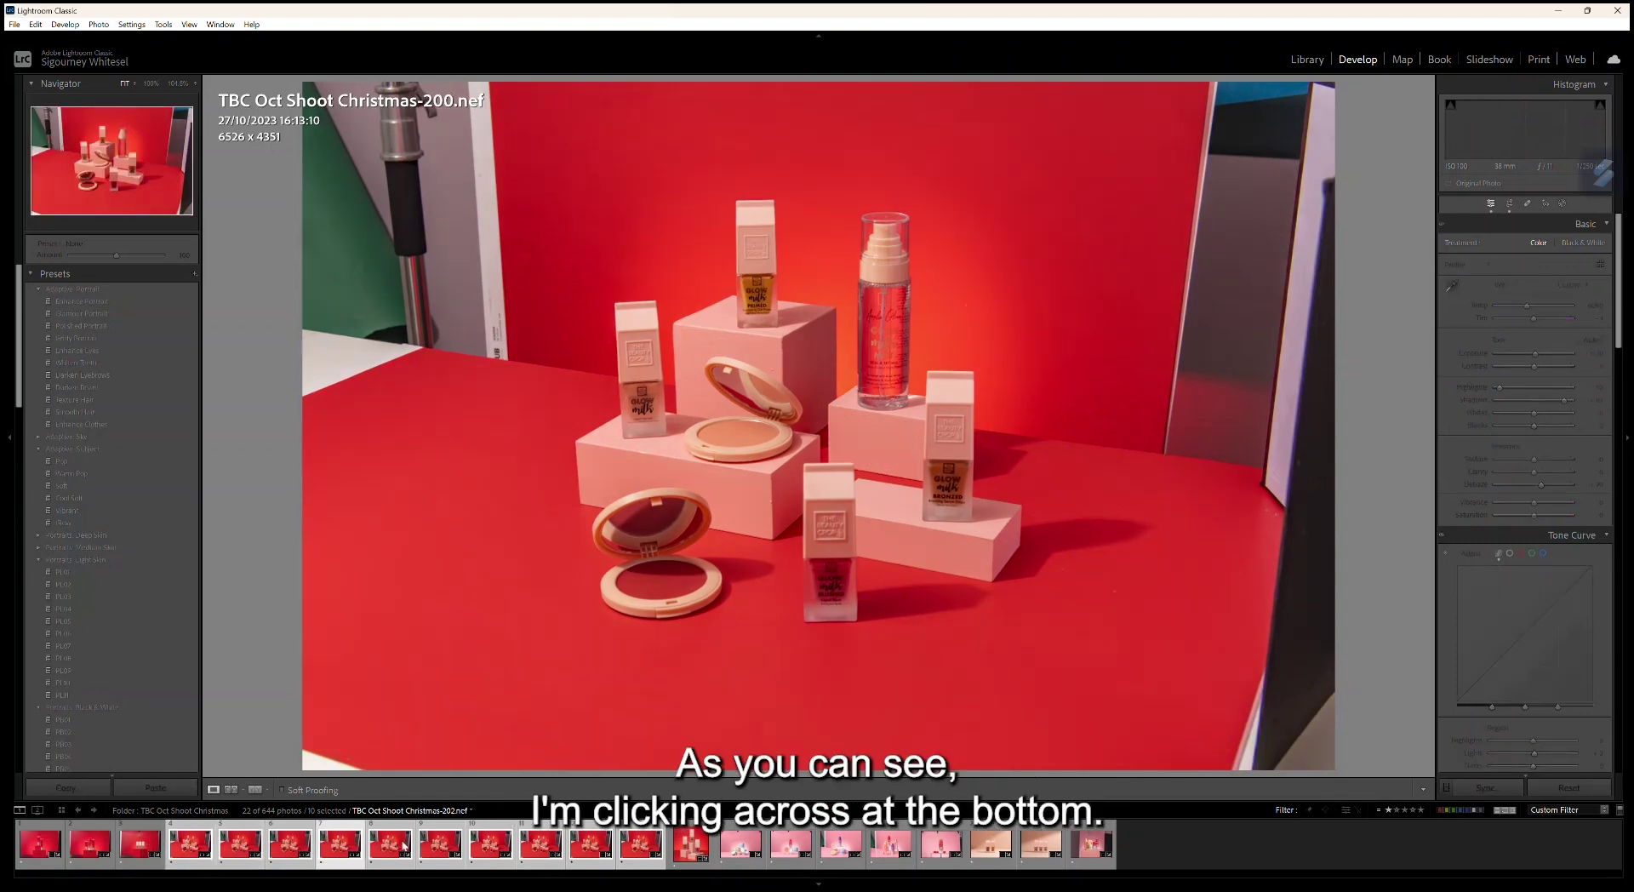
{"action": "left_click", "coordinate": [441, 846]}
{"action": "left_click", "coordinate": [490, 846]}
{"action": "left_click", "coordinate": [559, 847]}
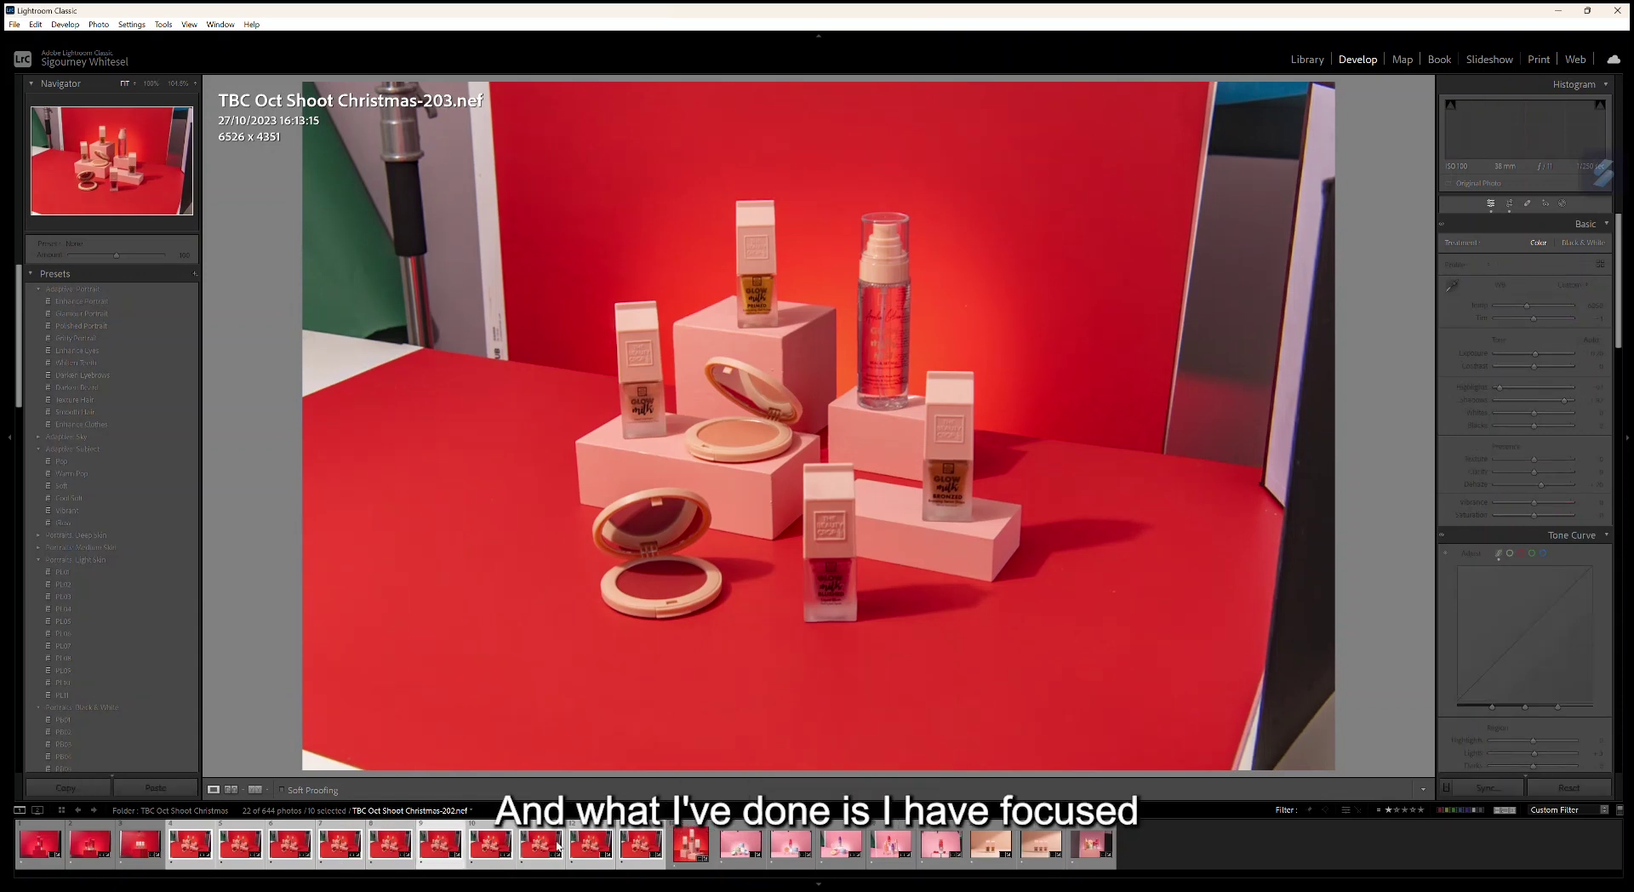
{"action": "left_click", "coordinate": [591, 847]}
{"action": "left_click", "coordinate": [640, 847]}
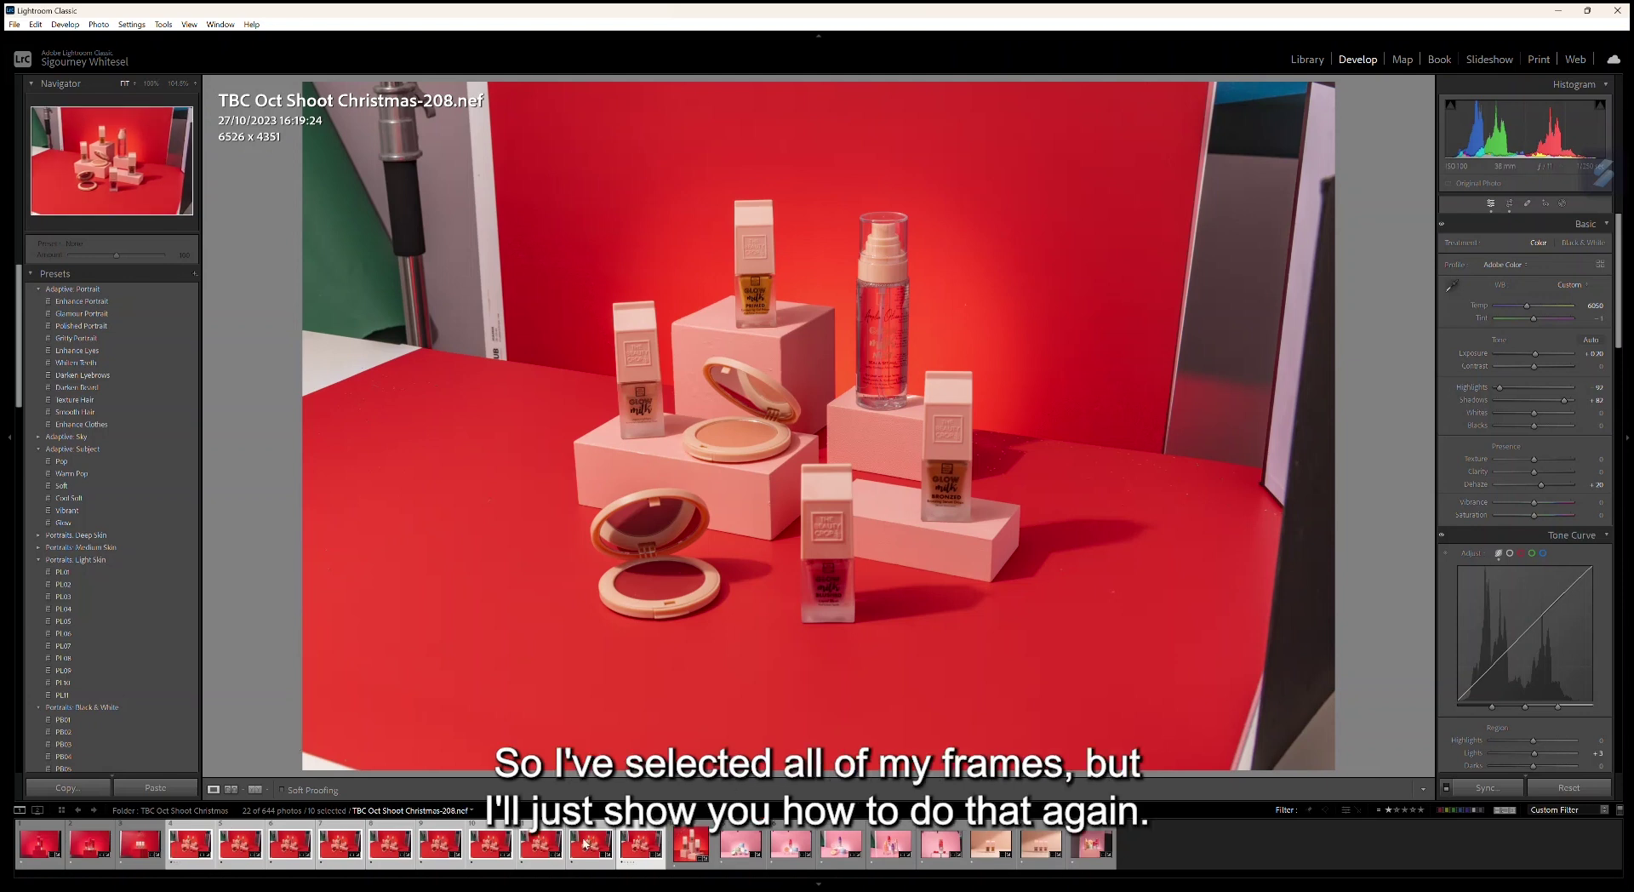
Step: Select frames Christmas-199 through Christmas-208 and open them as layers in Photoshop
{"action": "left_click", "coordinate": [160, 844]}
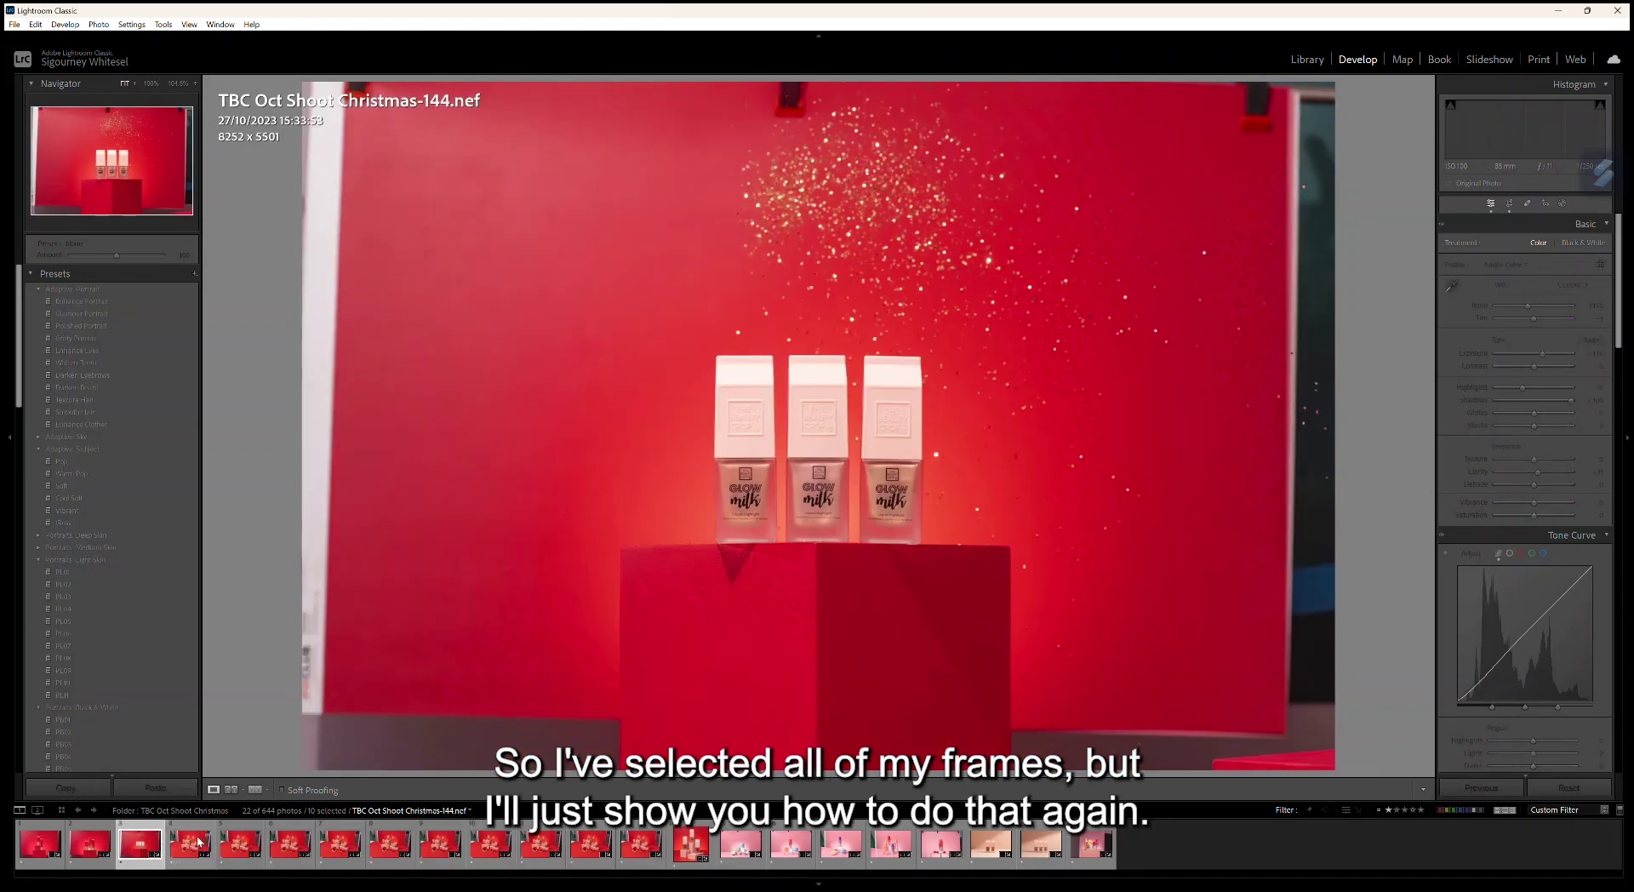
{"action": "left_click", "coordinate": [196, 844]}
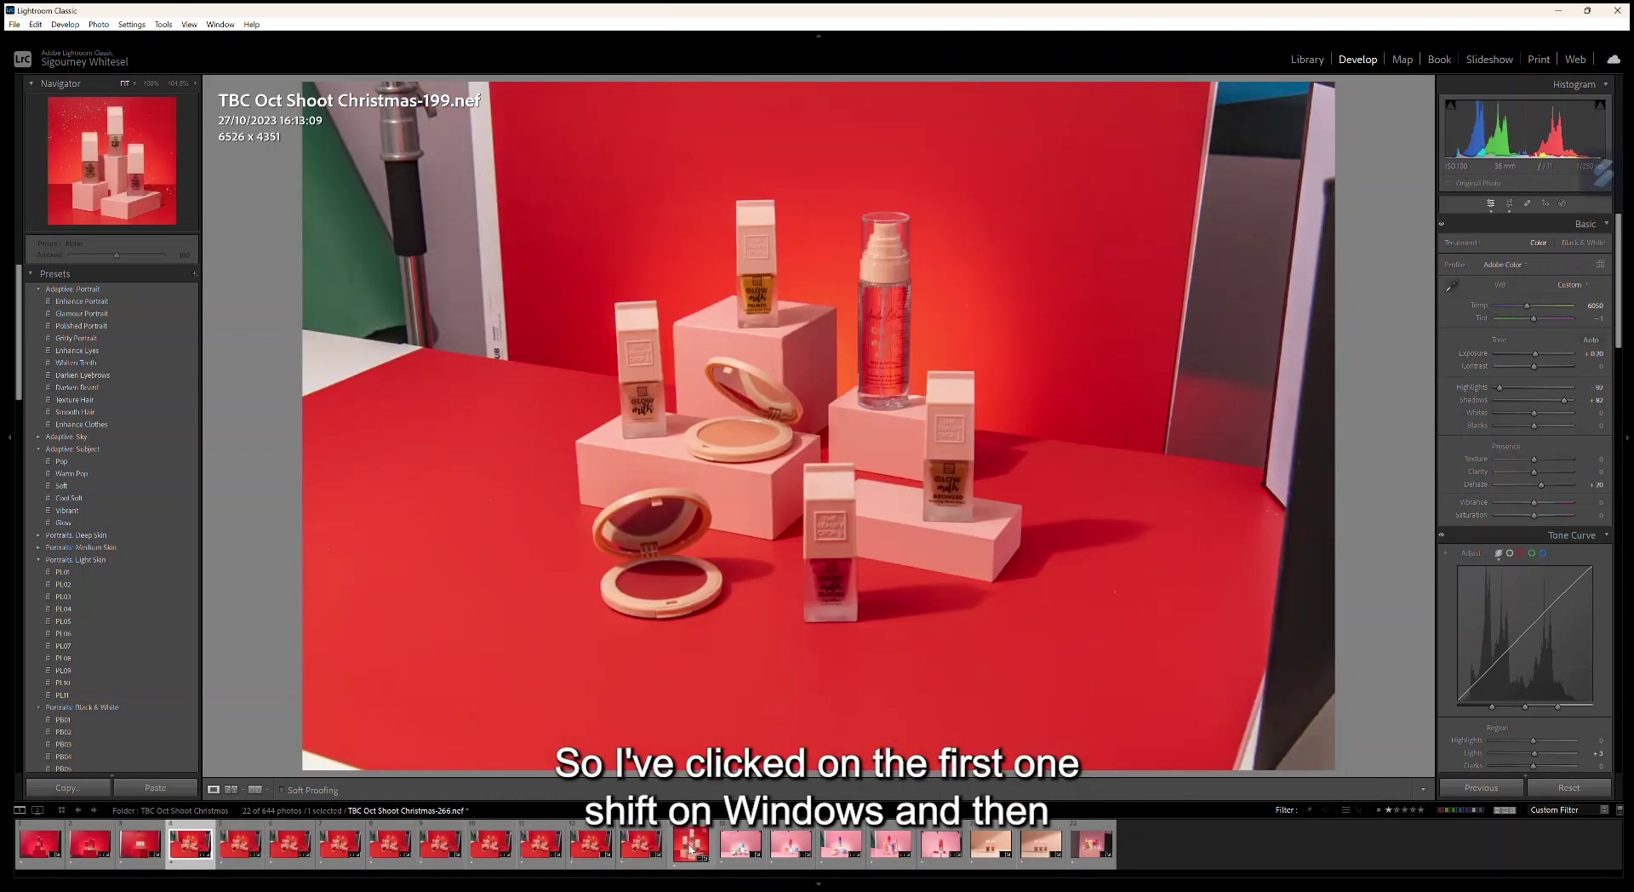
{"action": "left_click", "coordinate": [655, 849], "text": "shift"}
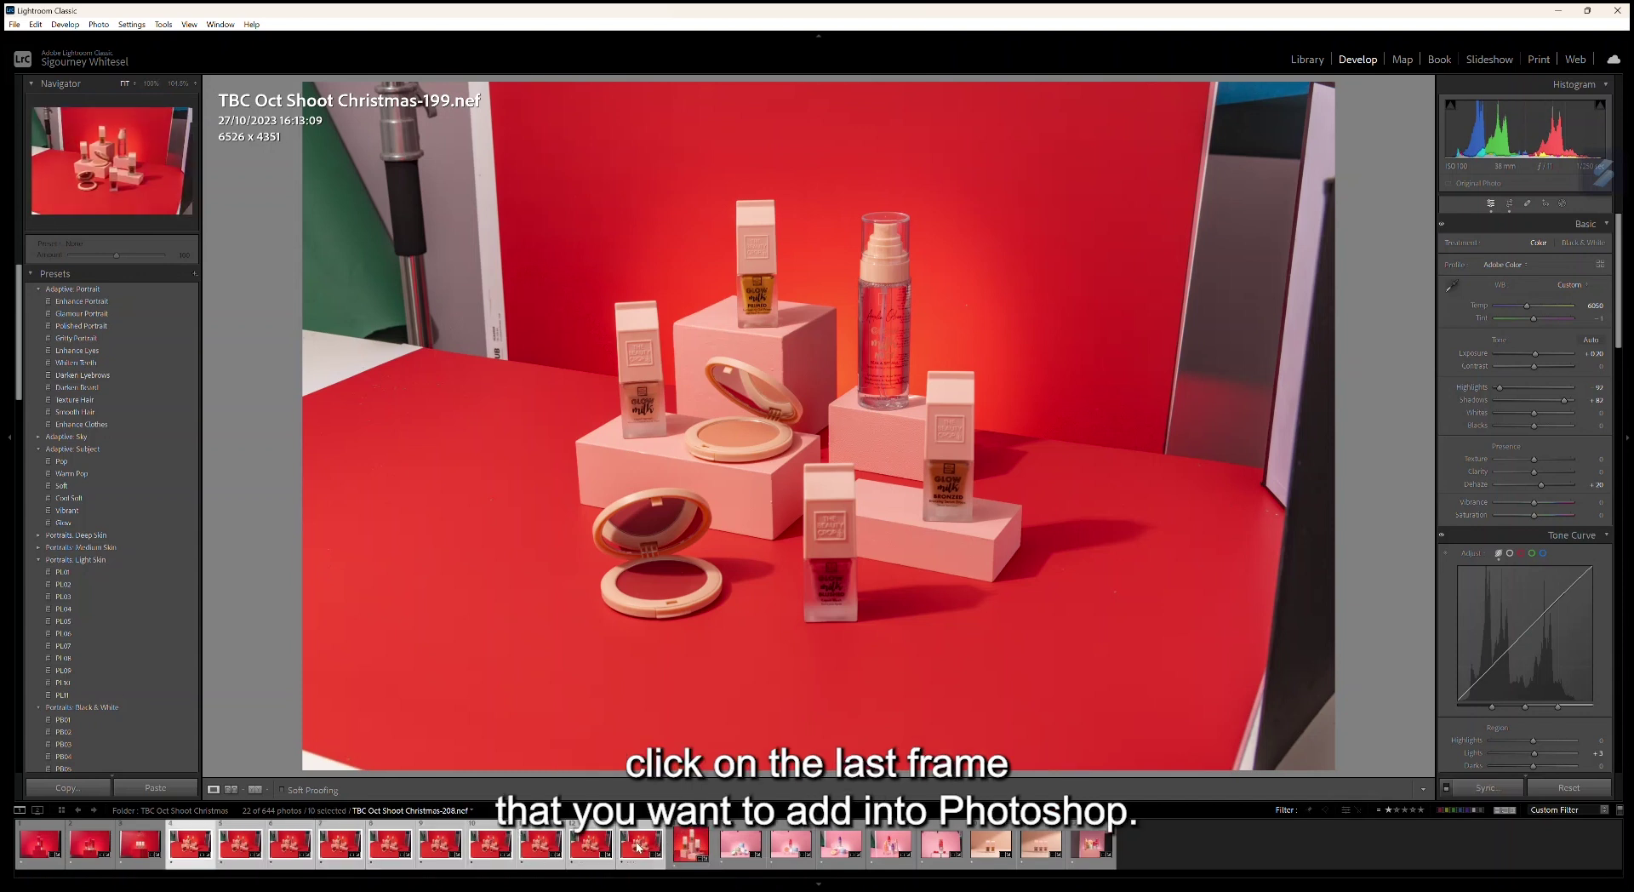
{"action": "right_click", "coordinate": [649, 845]}
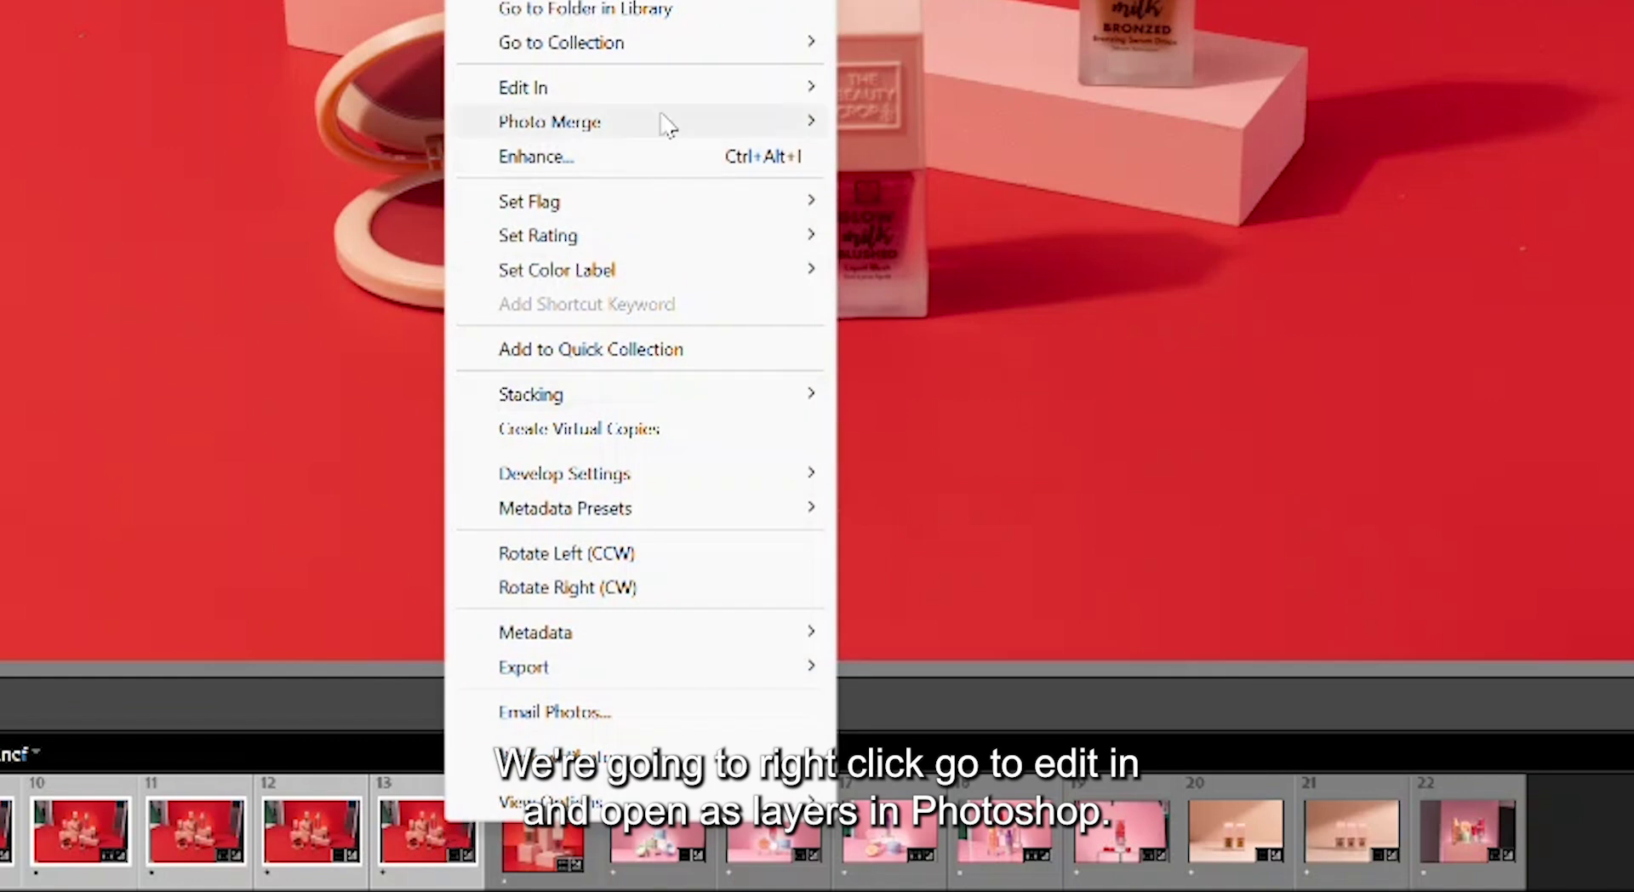
{"action": "mouse_move", "coordinate": [743, 525]}
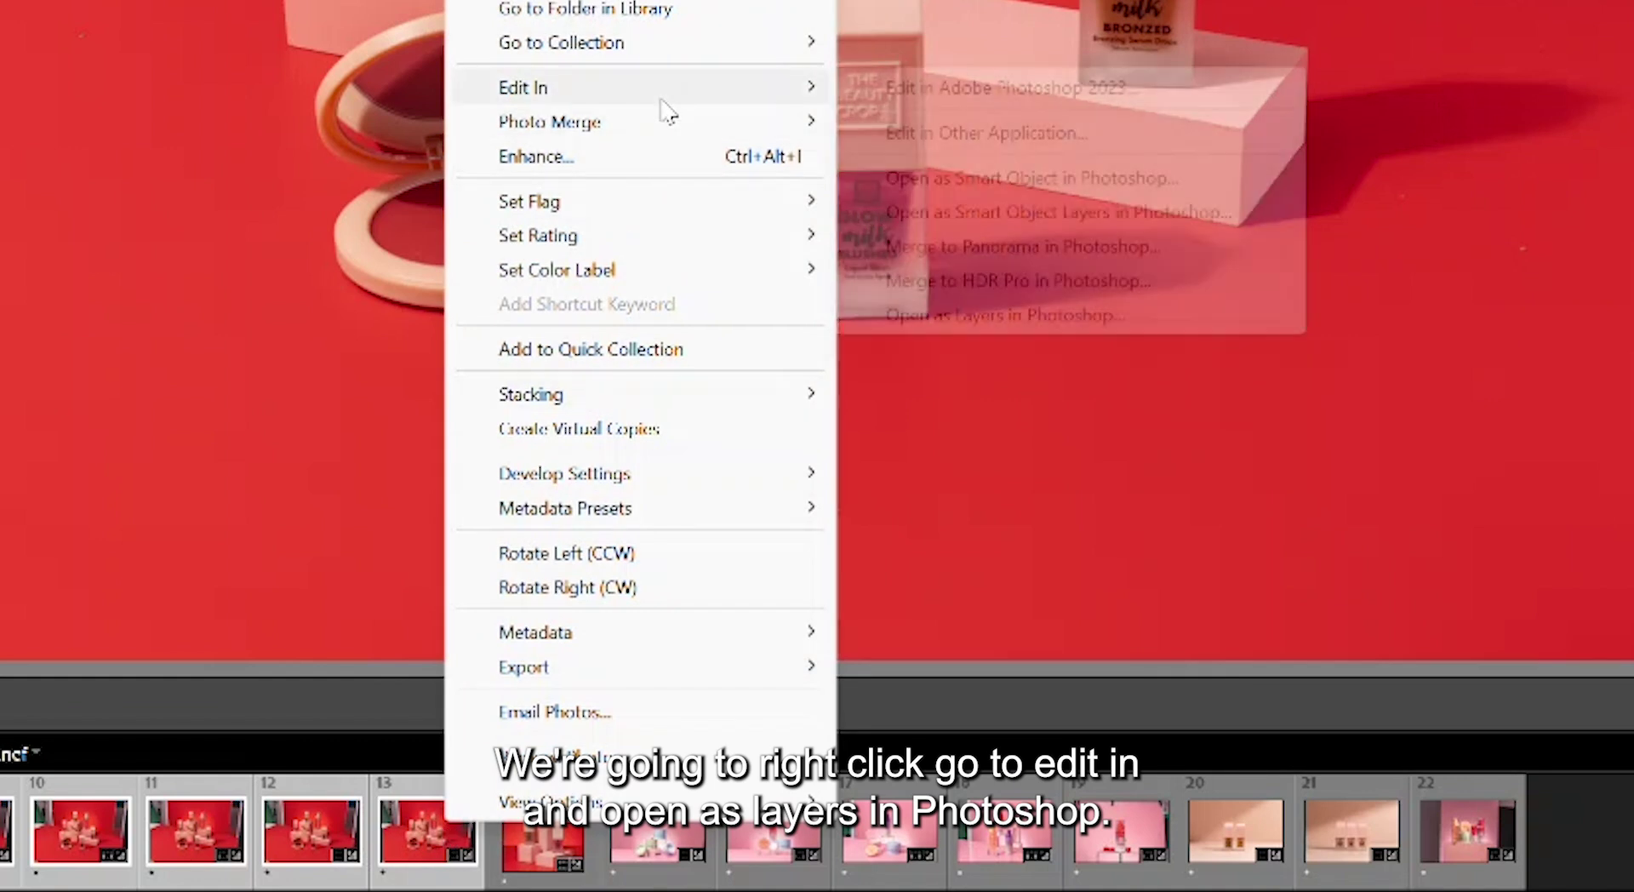
{"action": "left_click", "coordinate": [1049, 317]}
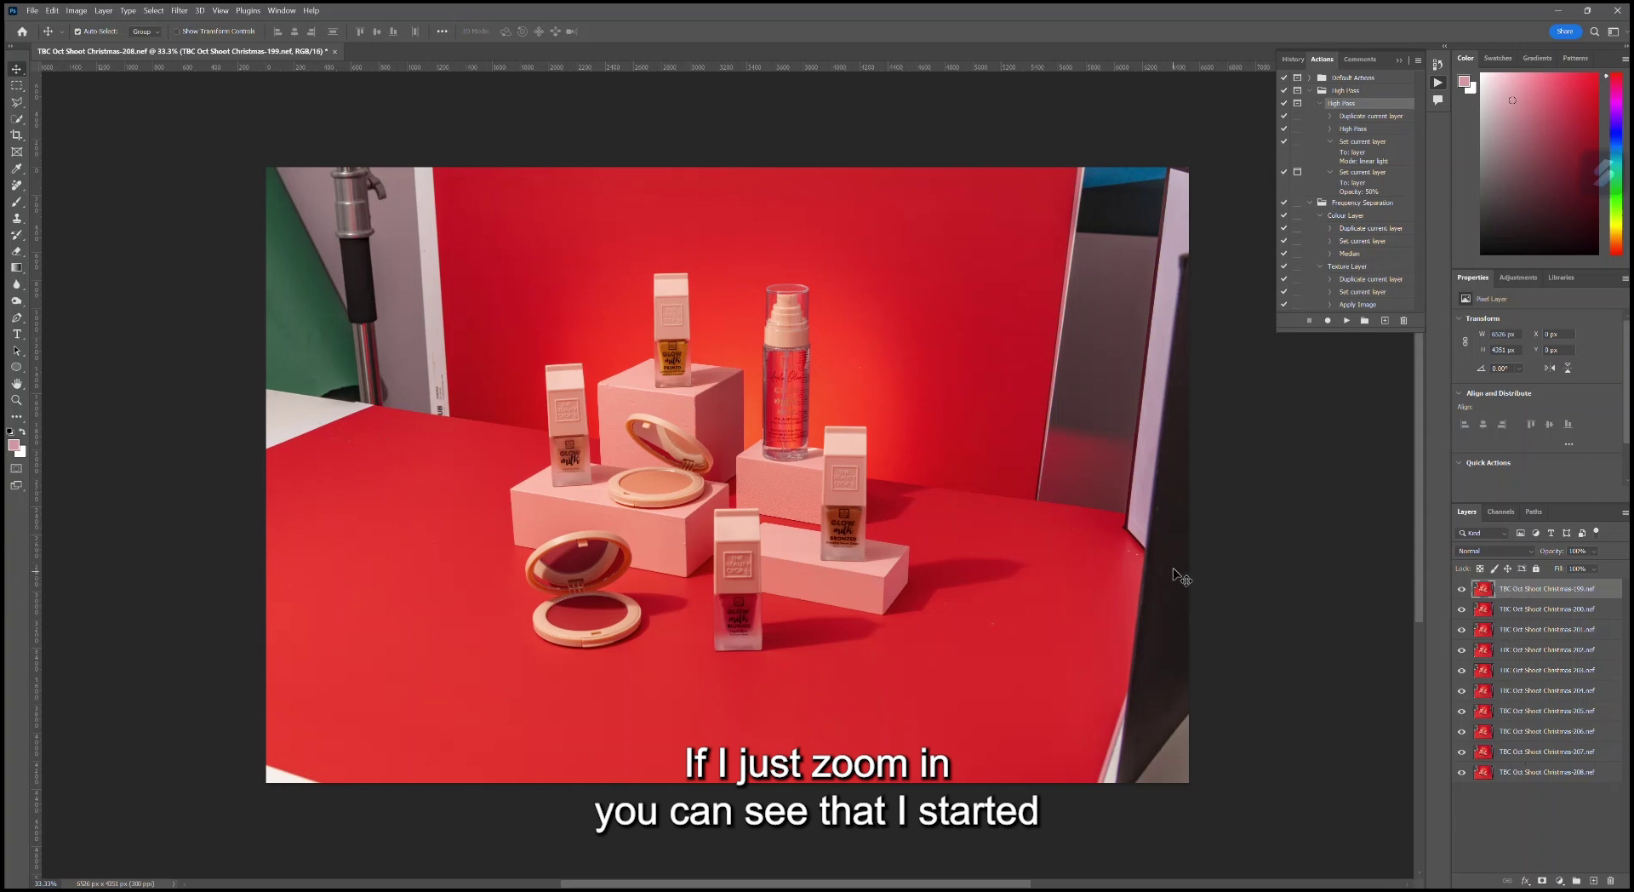
{"action": "scroll", "coordinate": [743, 513], "scroll_direction": "up", "scroll_amount": 3}
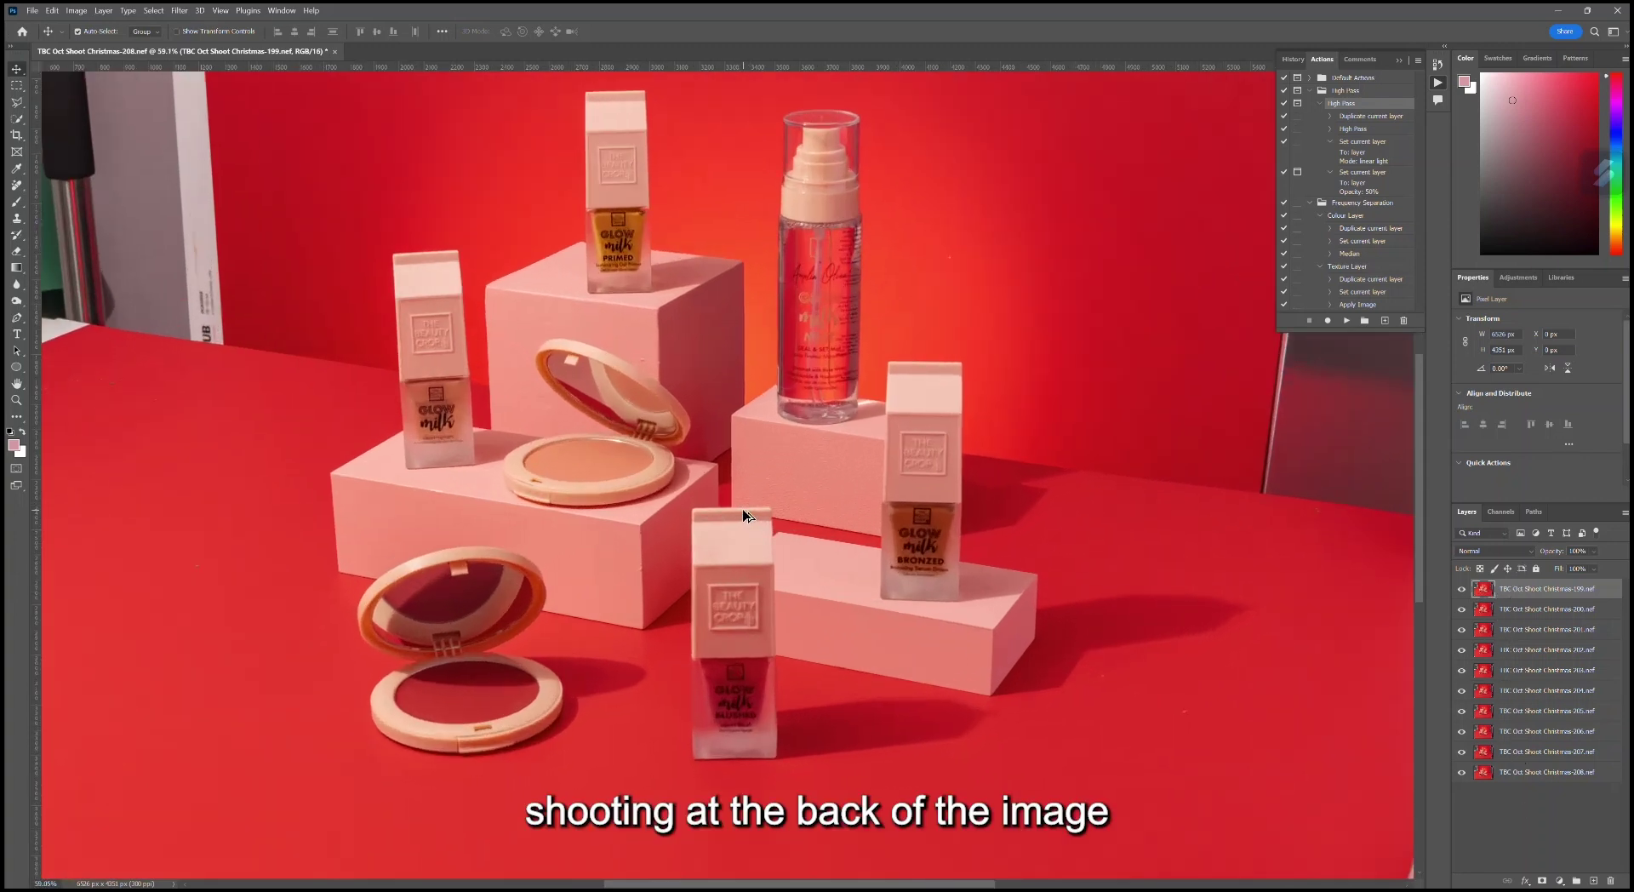
{"action": "scroll", "coordinate": [743, 515], "scroll_direction": "up", "scroll_amount": 1}
{"action": "scroll", "coordinate": [647, 383], "scroll_direction": "up", "scroll_amount": 3}
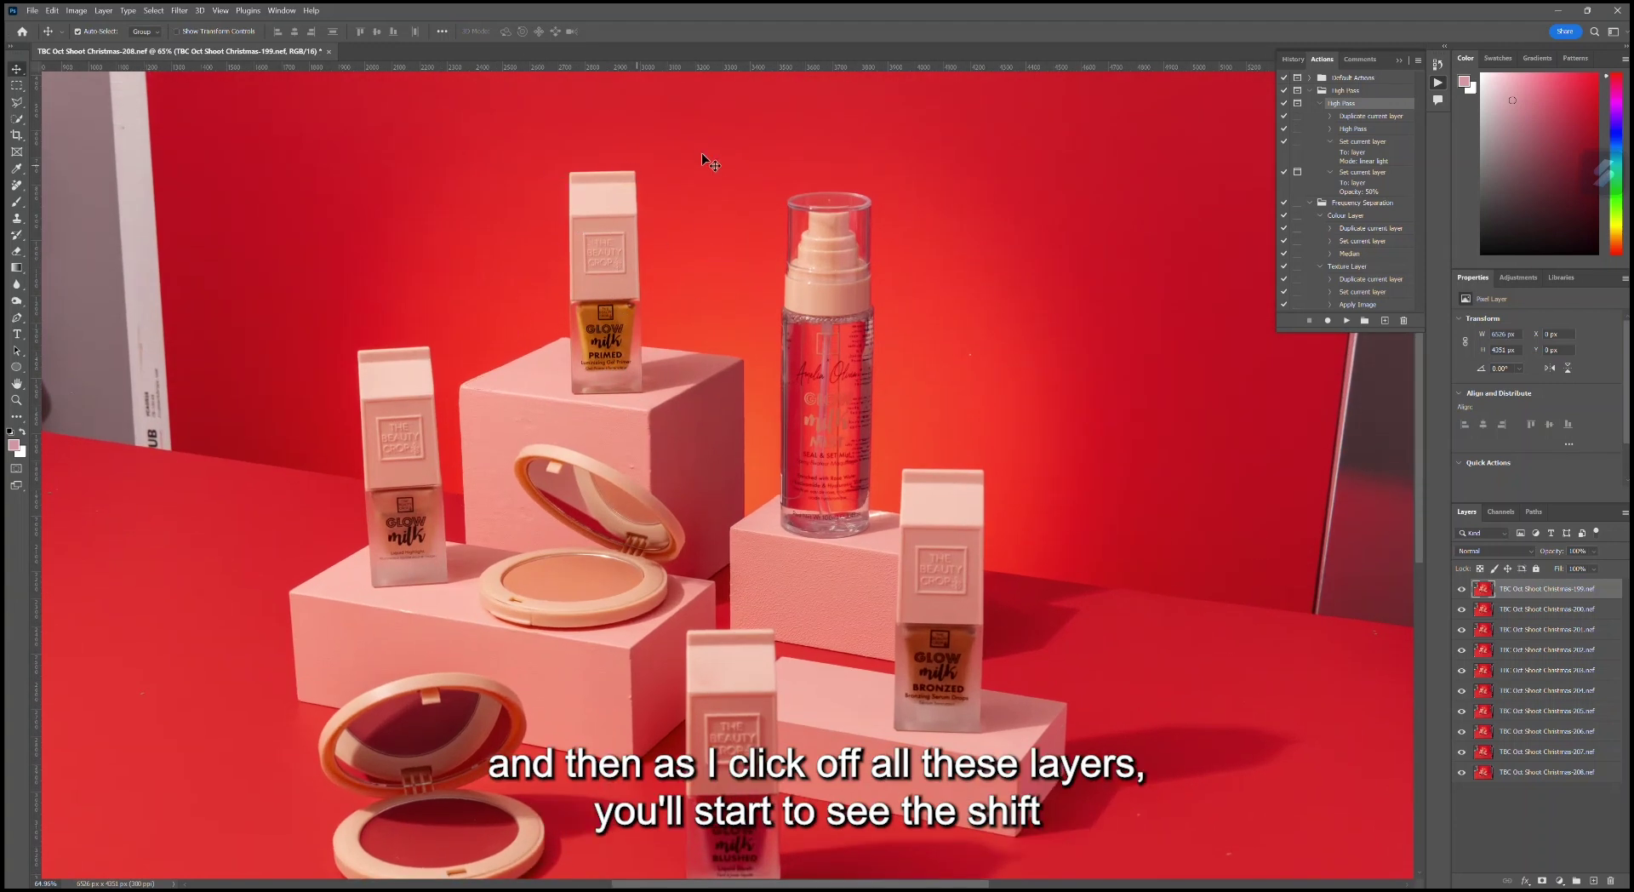
{"action": "scroll", "coordinate": [544, 201], "scroll_direction": "down", "scroll_amount": 1}
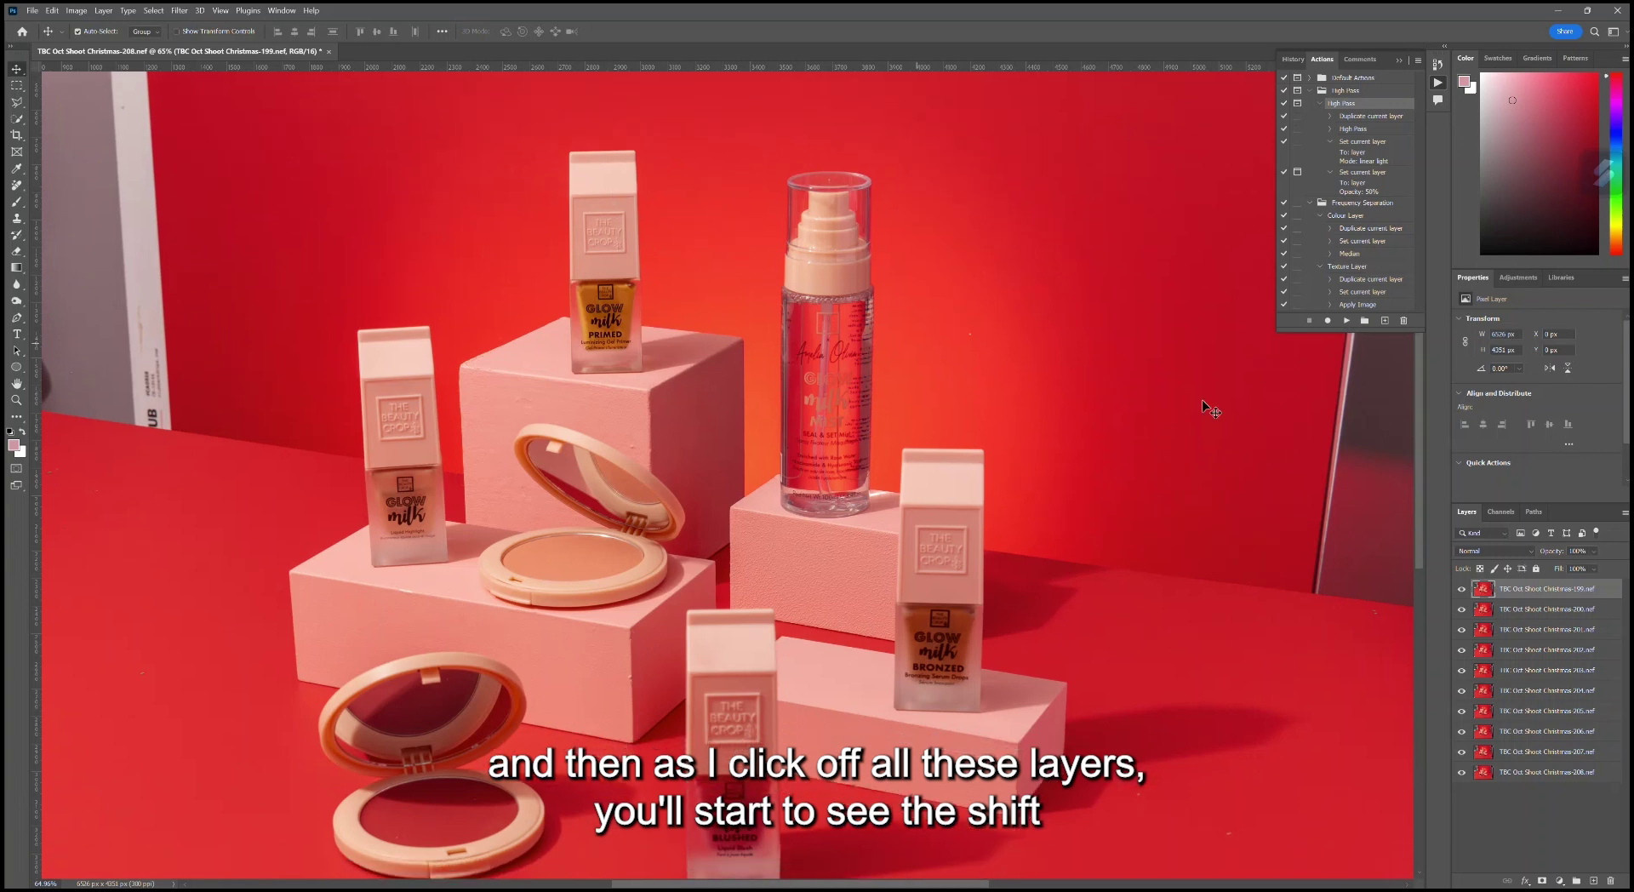
{"action": "left_click", "coordinate": [1463, 588]}
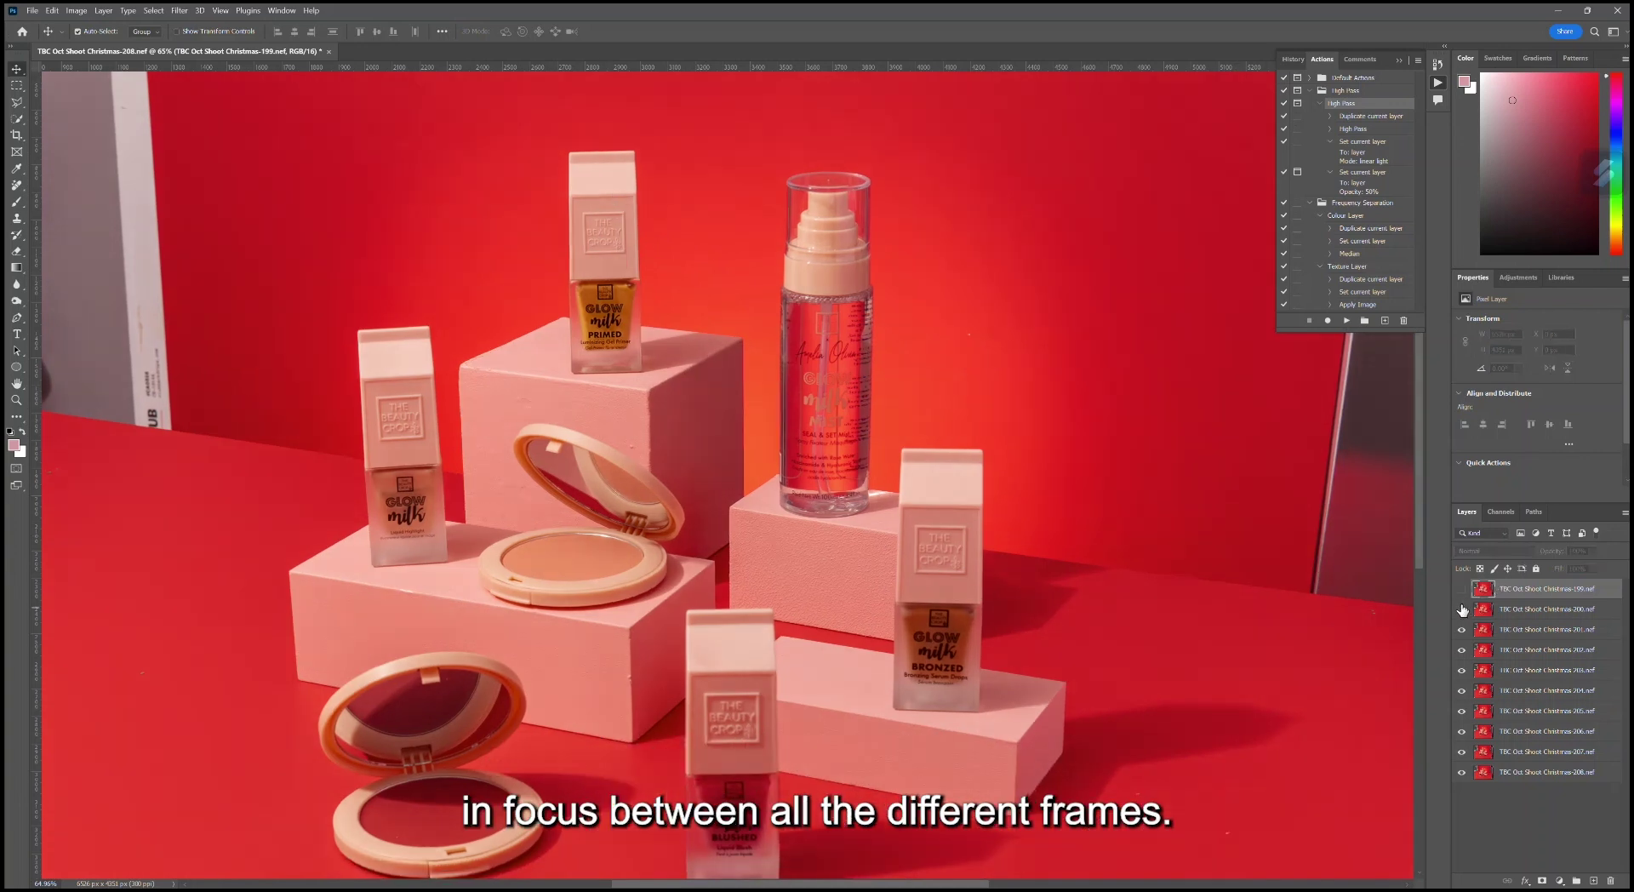
{"action": "left_click", "coordinate": [1464, 610]}
{"action": "left_click", "coordinate": [1463, 629]}
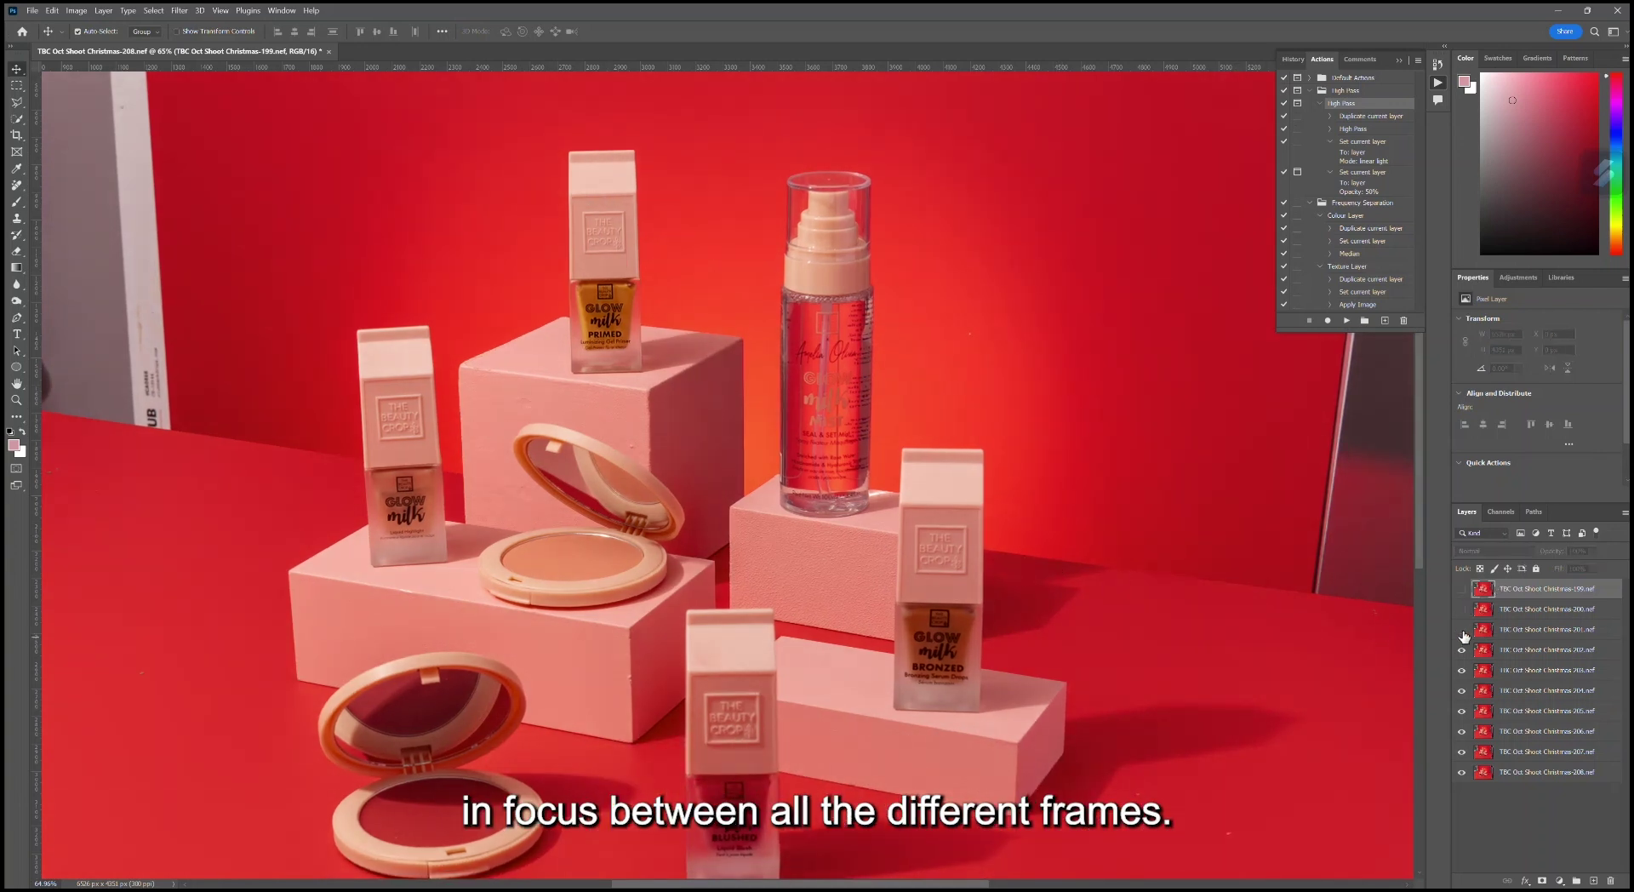
{"action": "left_click", "coordinate": [1463, 650]}
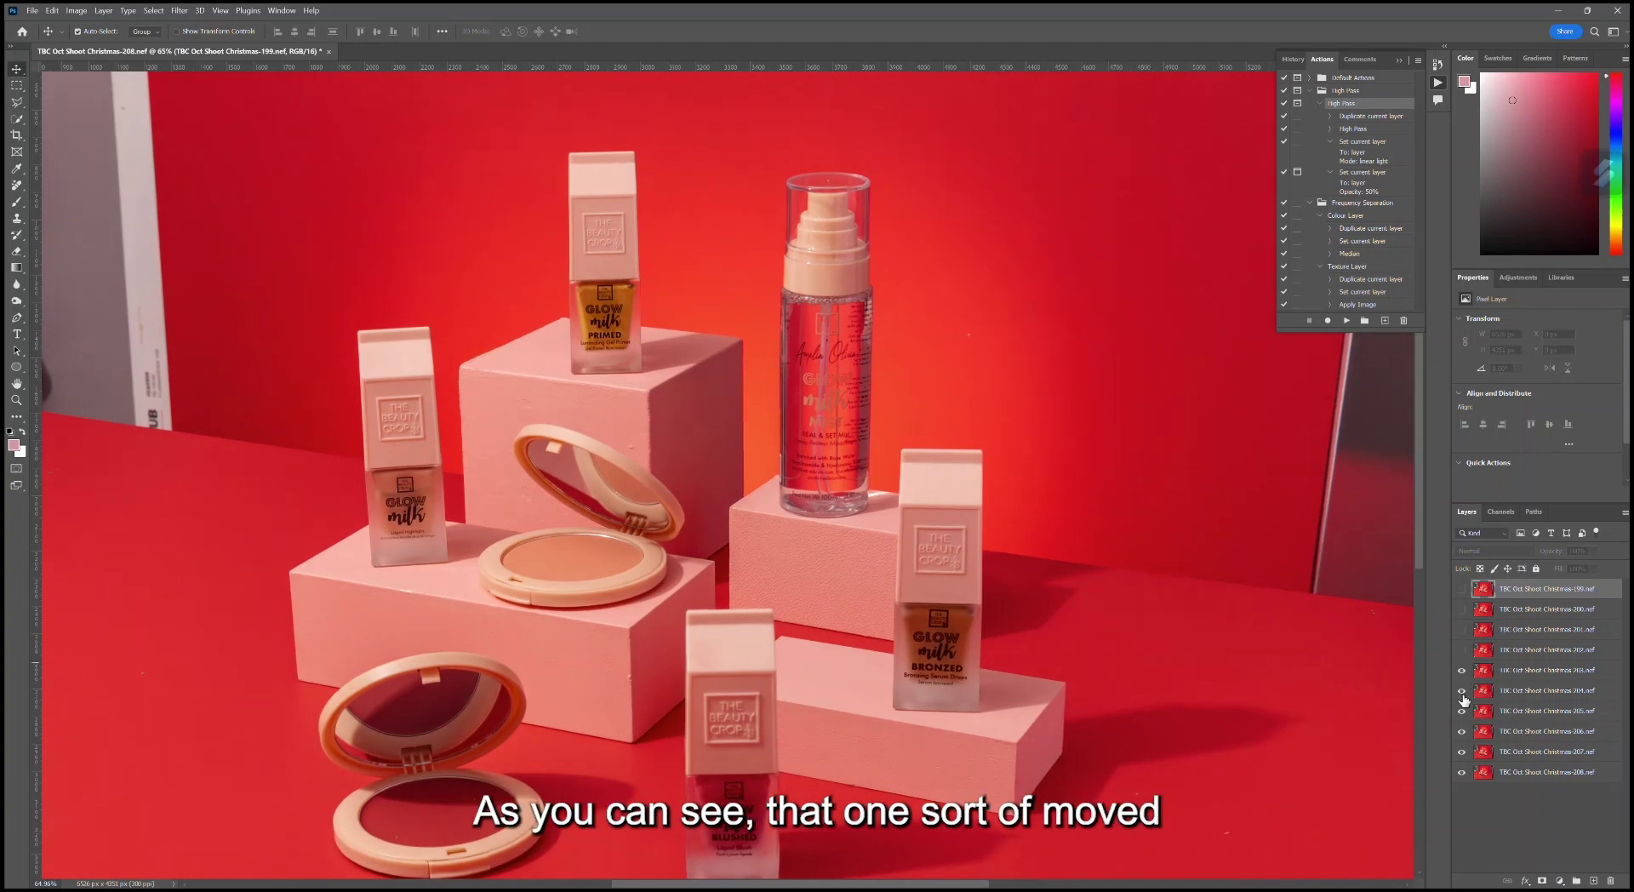
{"action": "left_click", "coordinate": [1462, 692]}
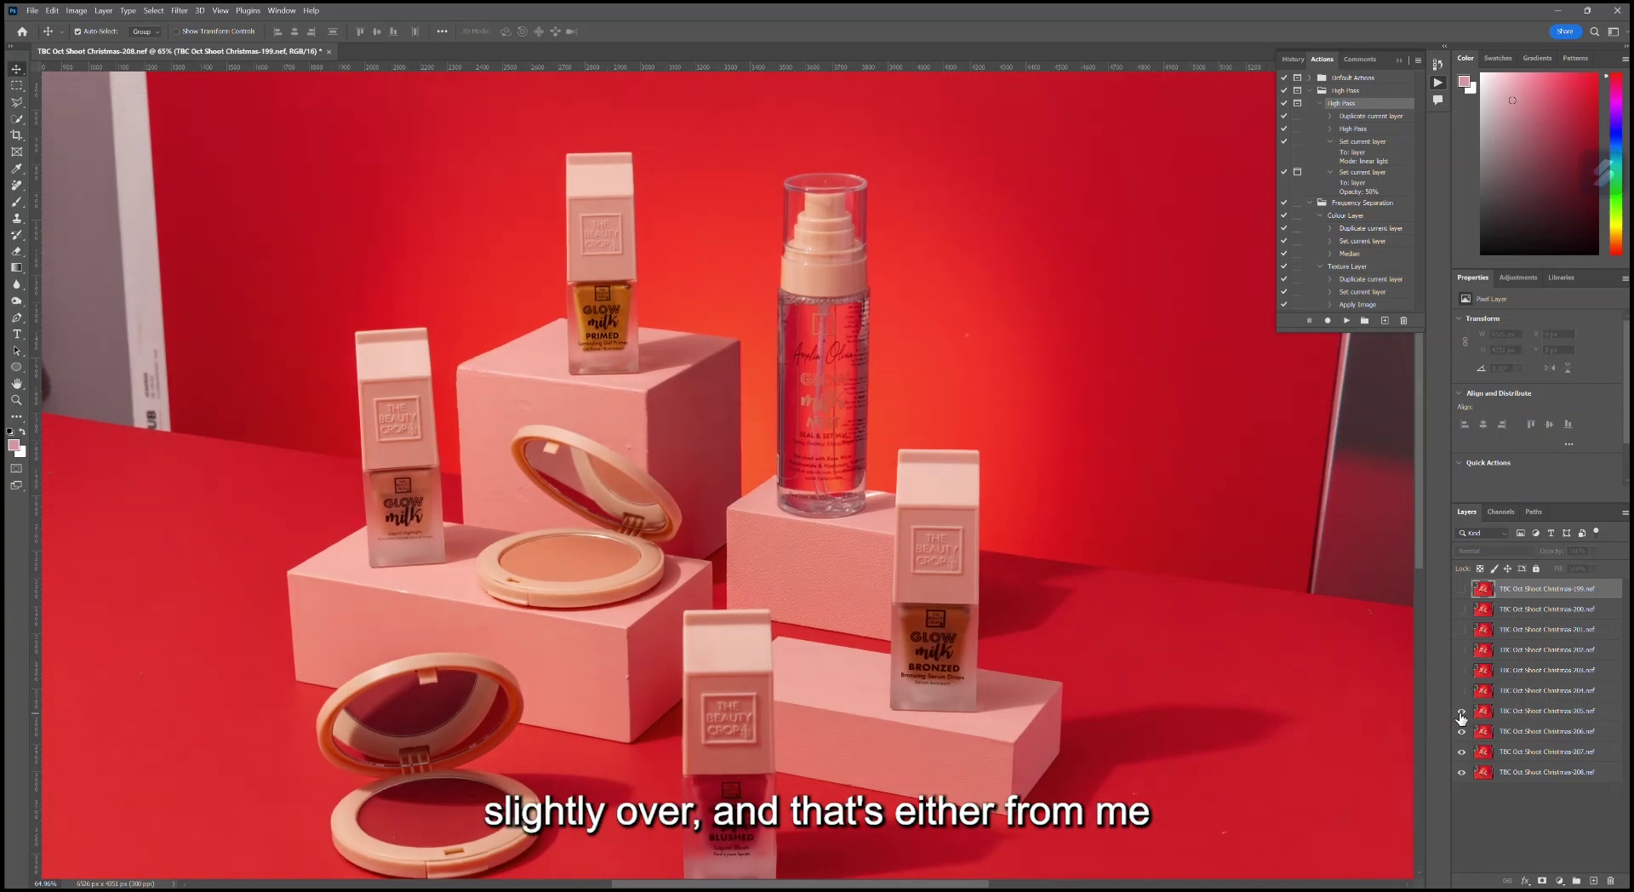
{"action": "left_click", "coordinate": [1461, 712]}
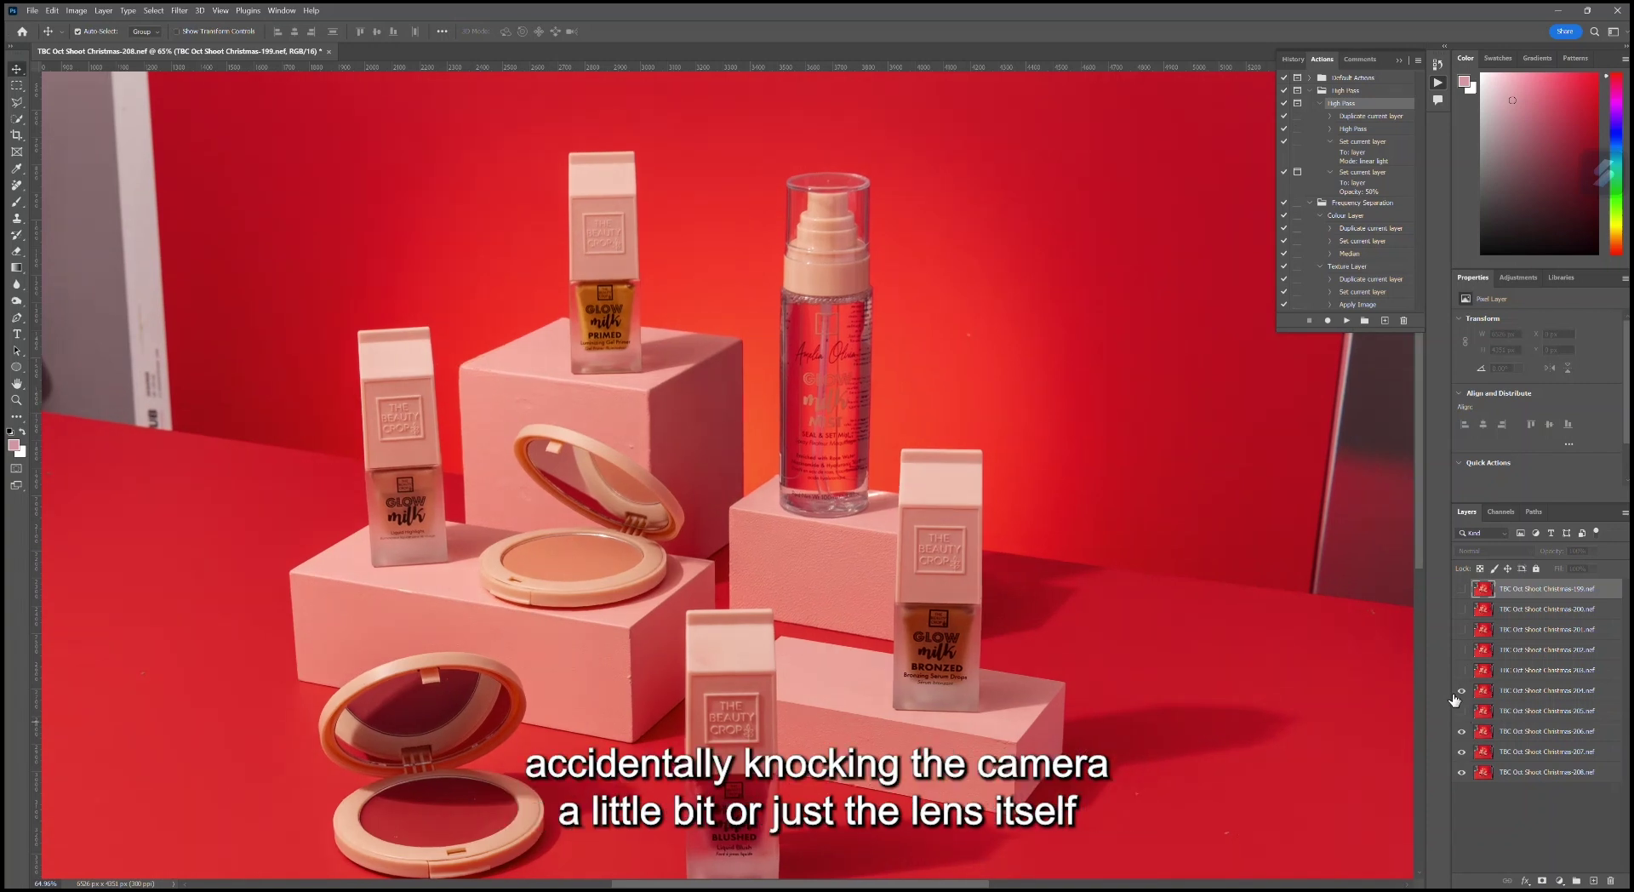
{"action": "left_click", "coordinate": [1462, 691]}
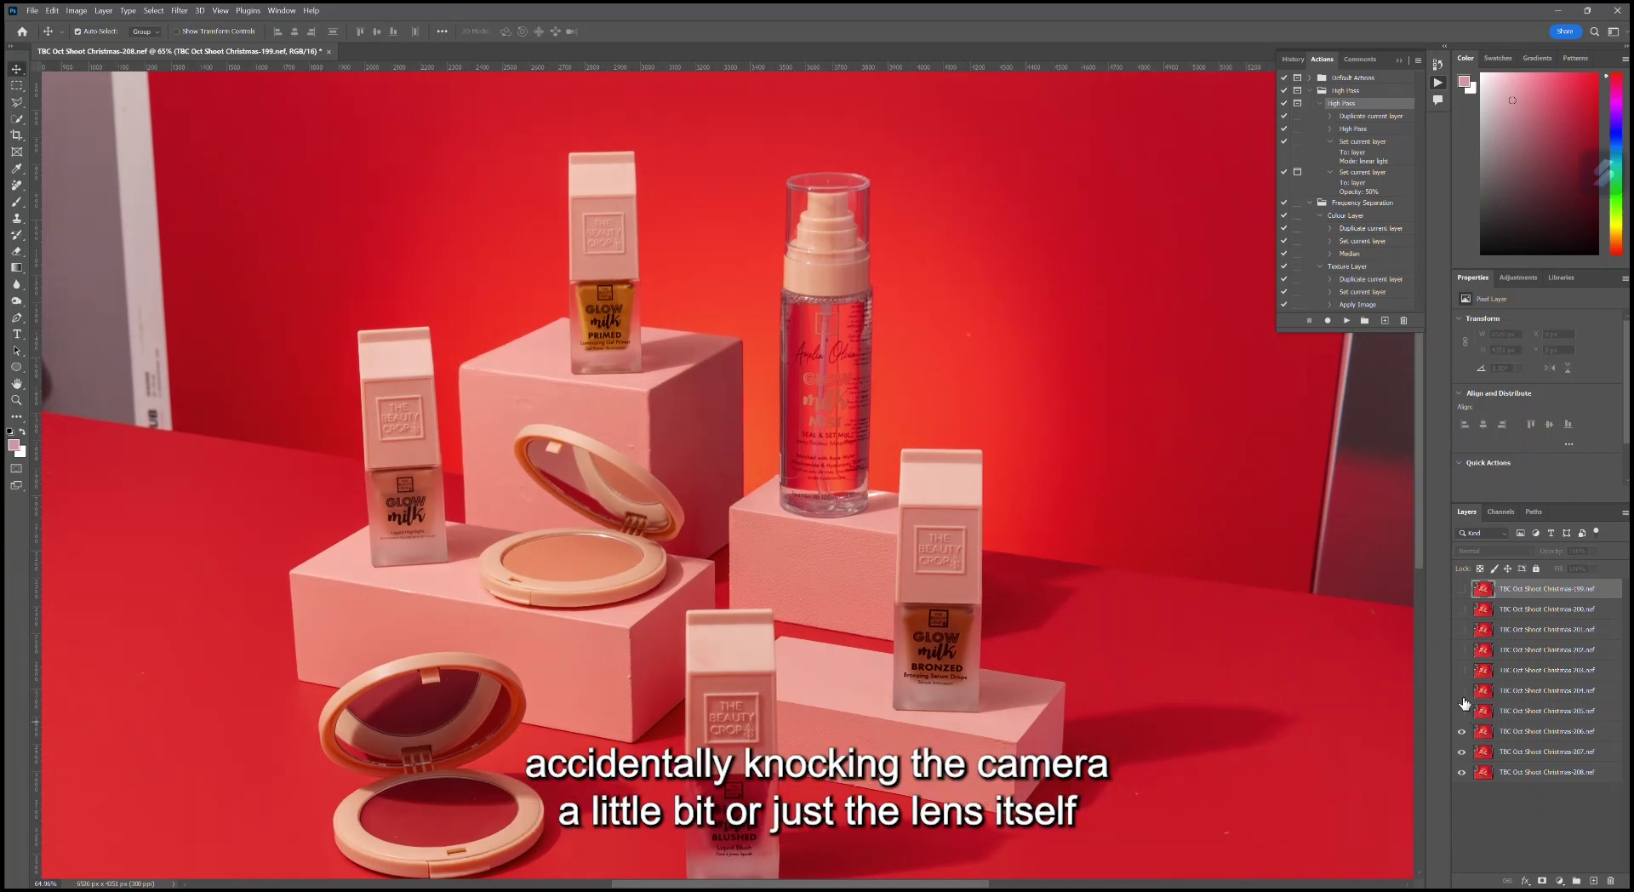
{"action": "left_click", "coordinate": [1462, 751]}
{"action": "left_click", "coordinate": [1462, 773]}
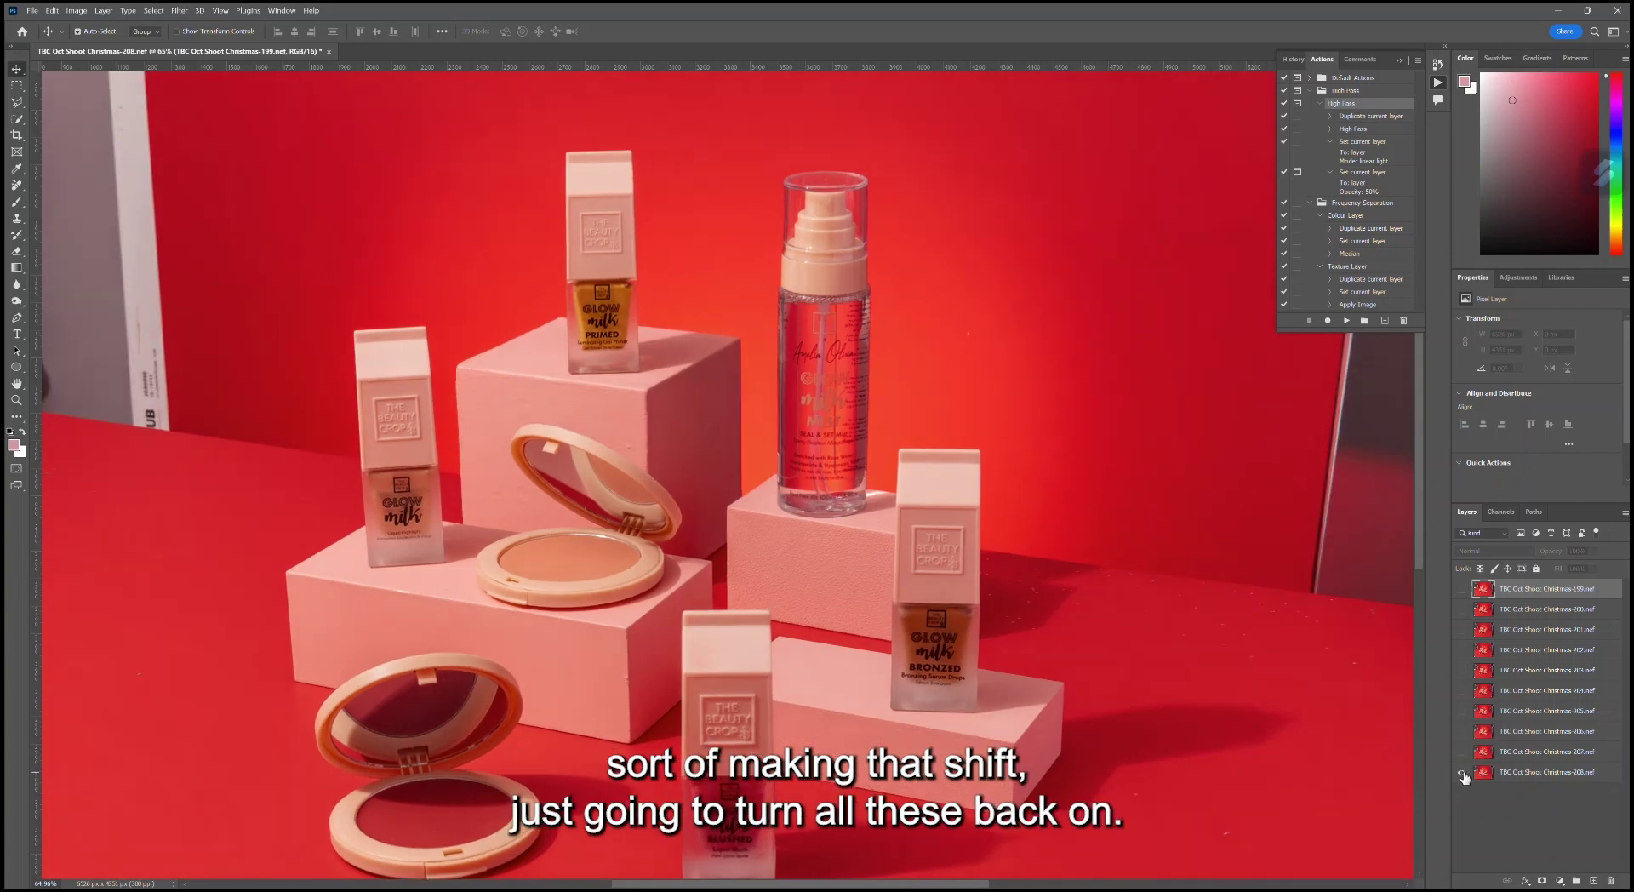
{"action": "left_click", "coordinate": [1463, 775]}
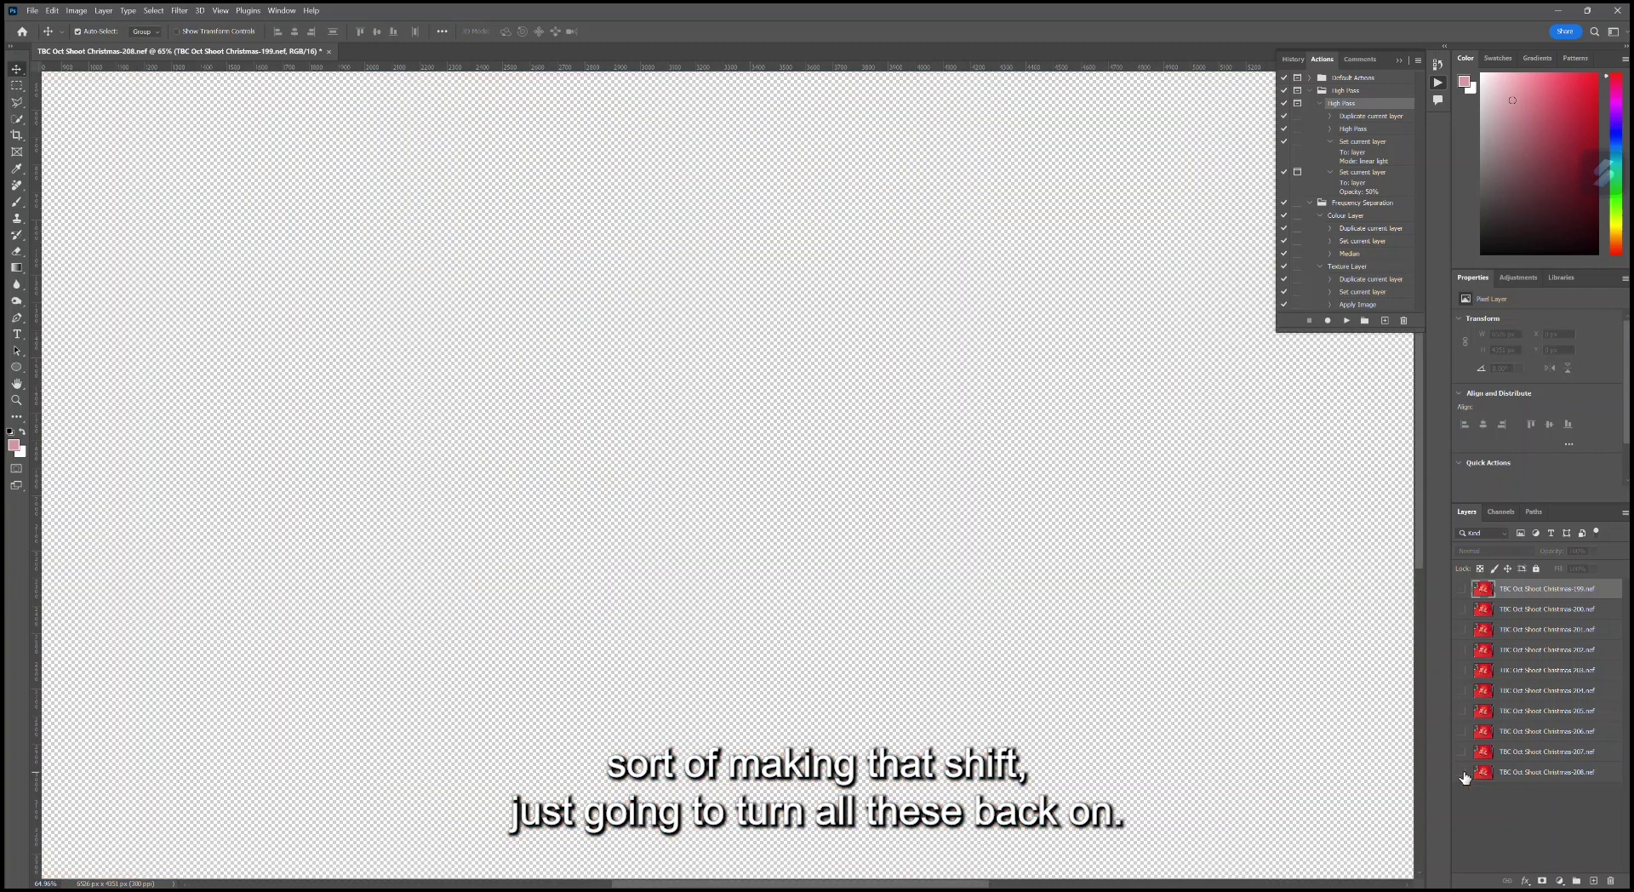
{"action": "left_click", "coordinate": [1462, 588]}
{"action": "left_click_drag", "start_coordinate": [1463, 608], "coordinate": [1469, 780]}
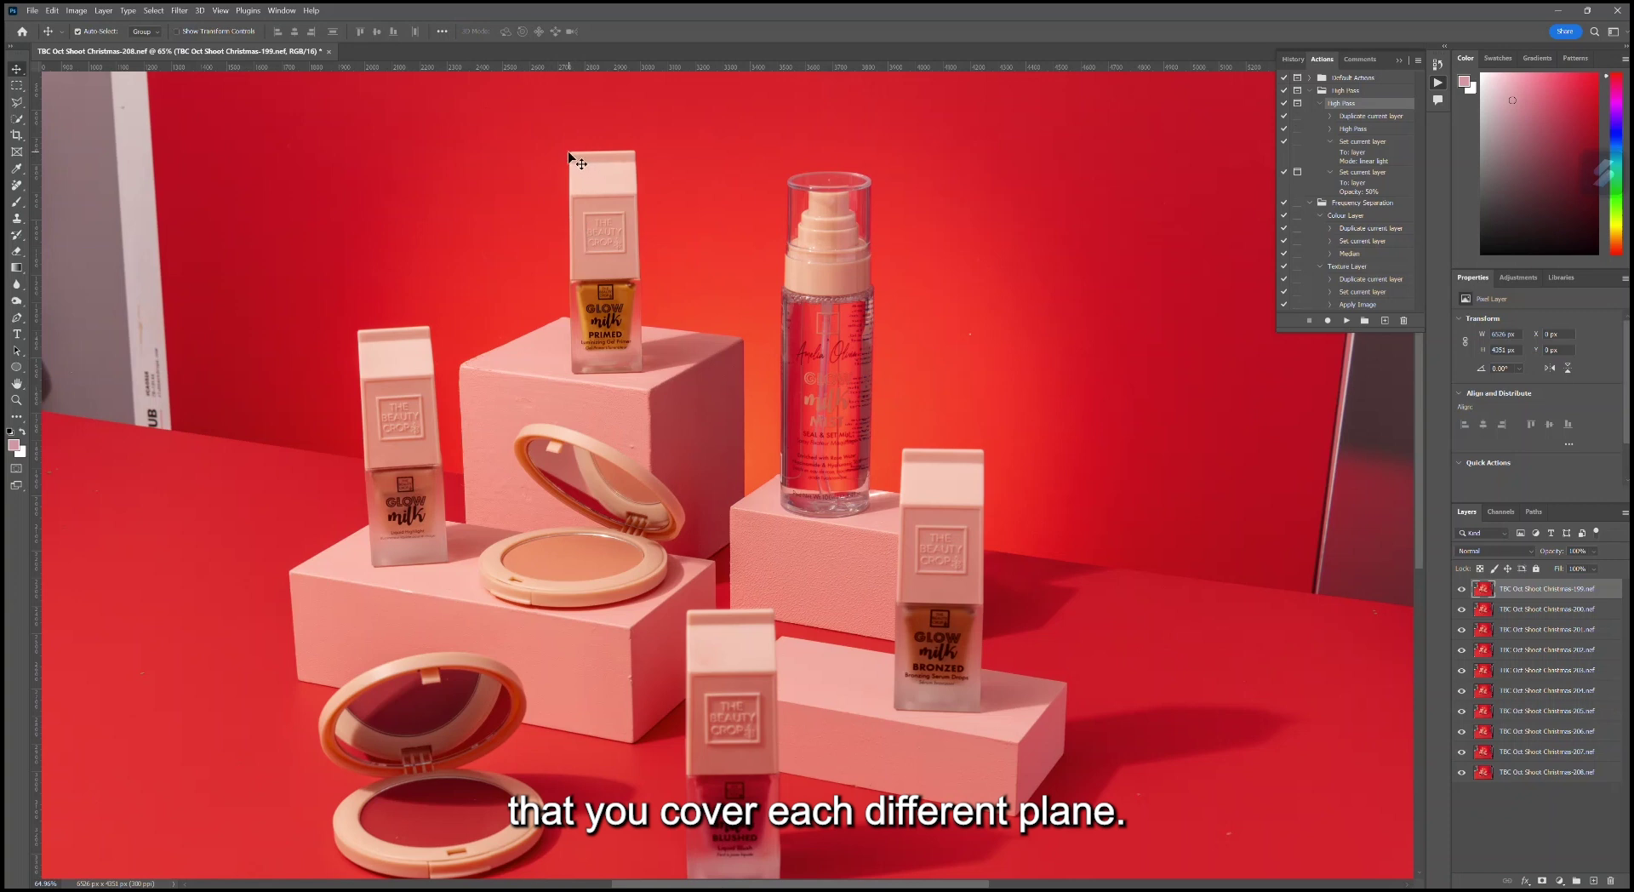
{"action": "scroll", "coordinate": [580, 163], "scroll_direction": "down", "scroll_amount": 1}
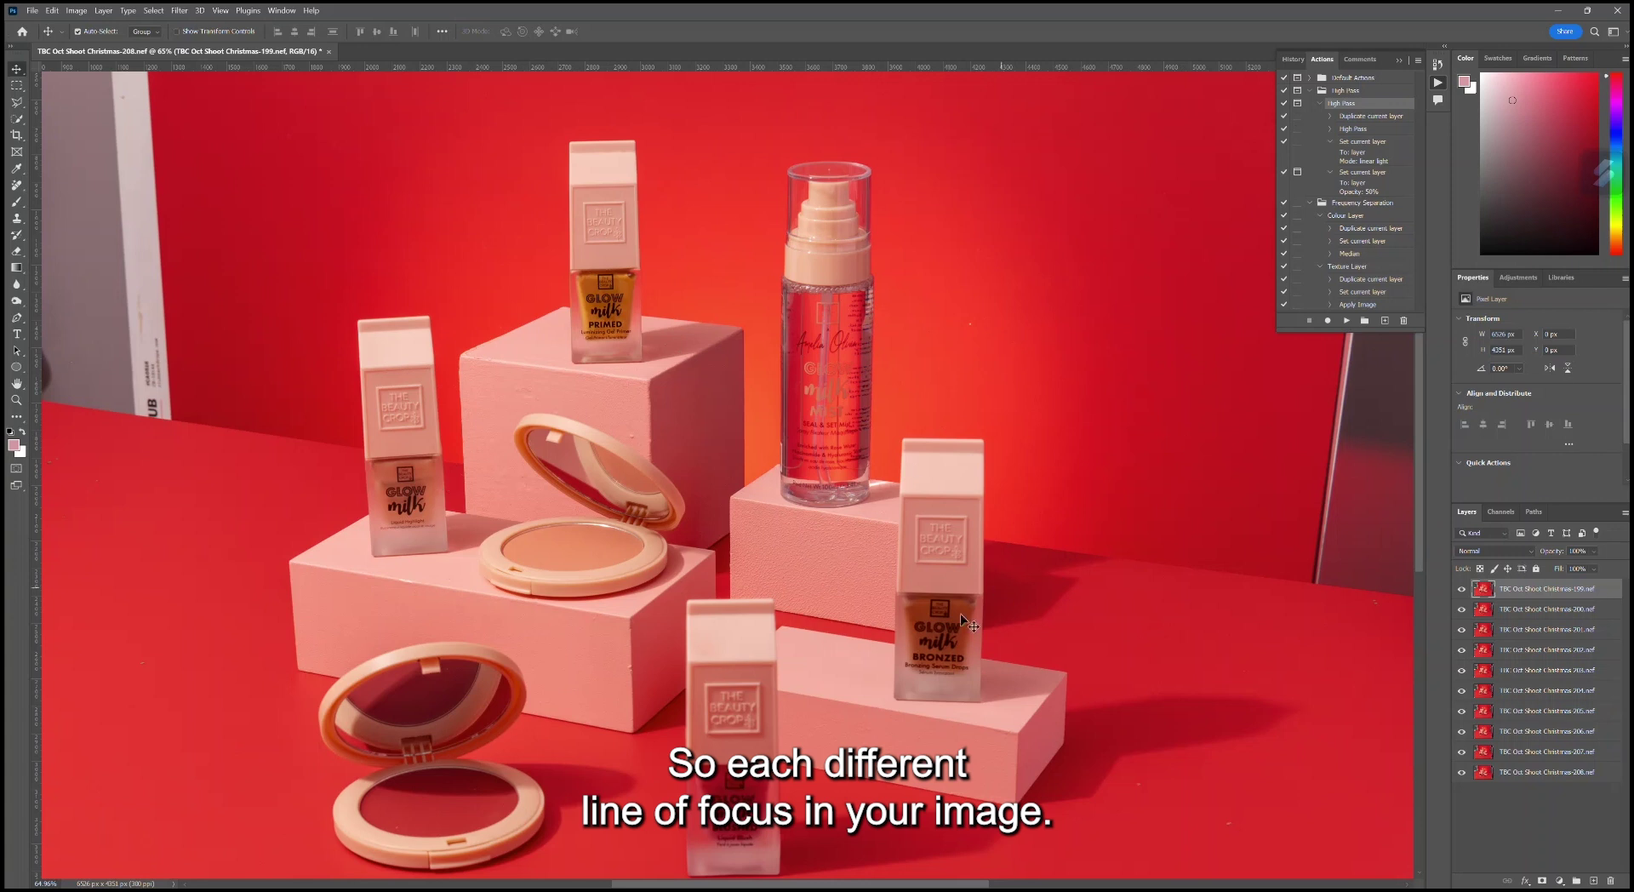
{"action": "scroll", "coordinate": [661, 662], "scroll_direction": "down", "scroll_amount": 5}
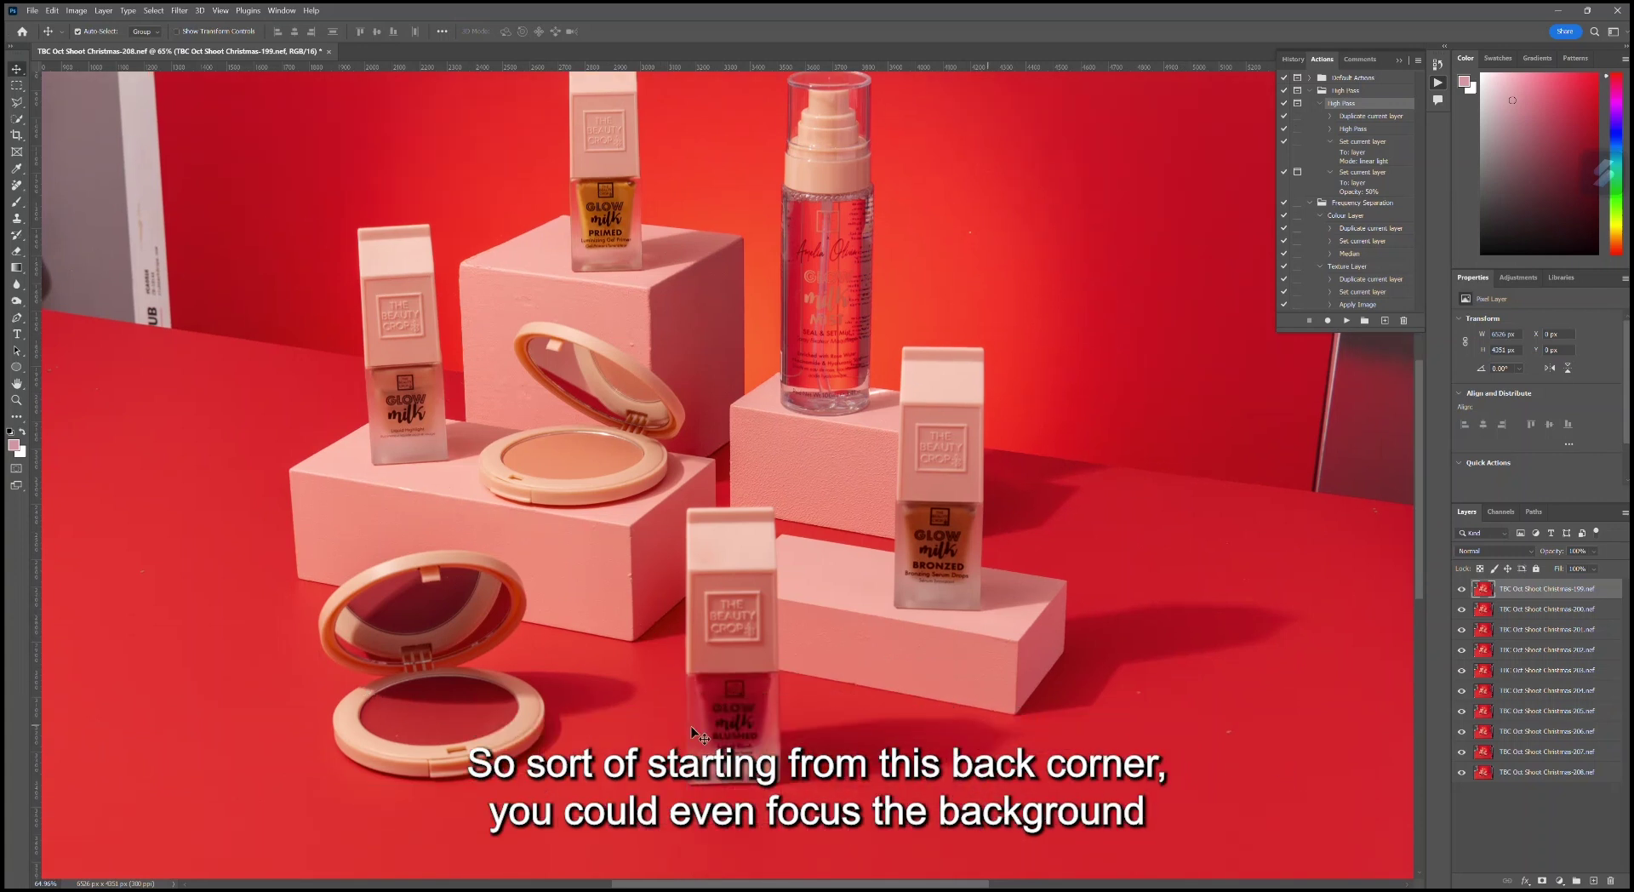
{"action": "scroll", "coordinate": [353, 525], "scroll_direction": "up", "scroll_amount": 2}
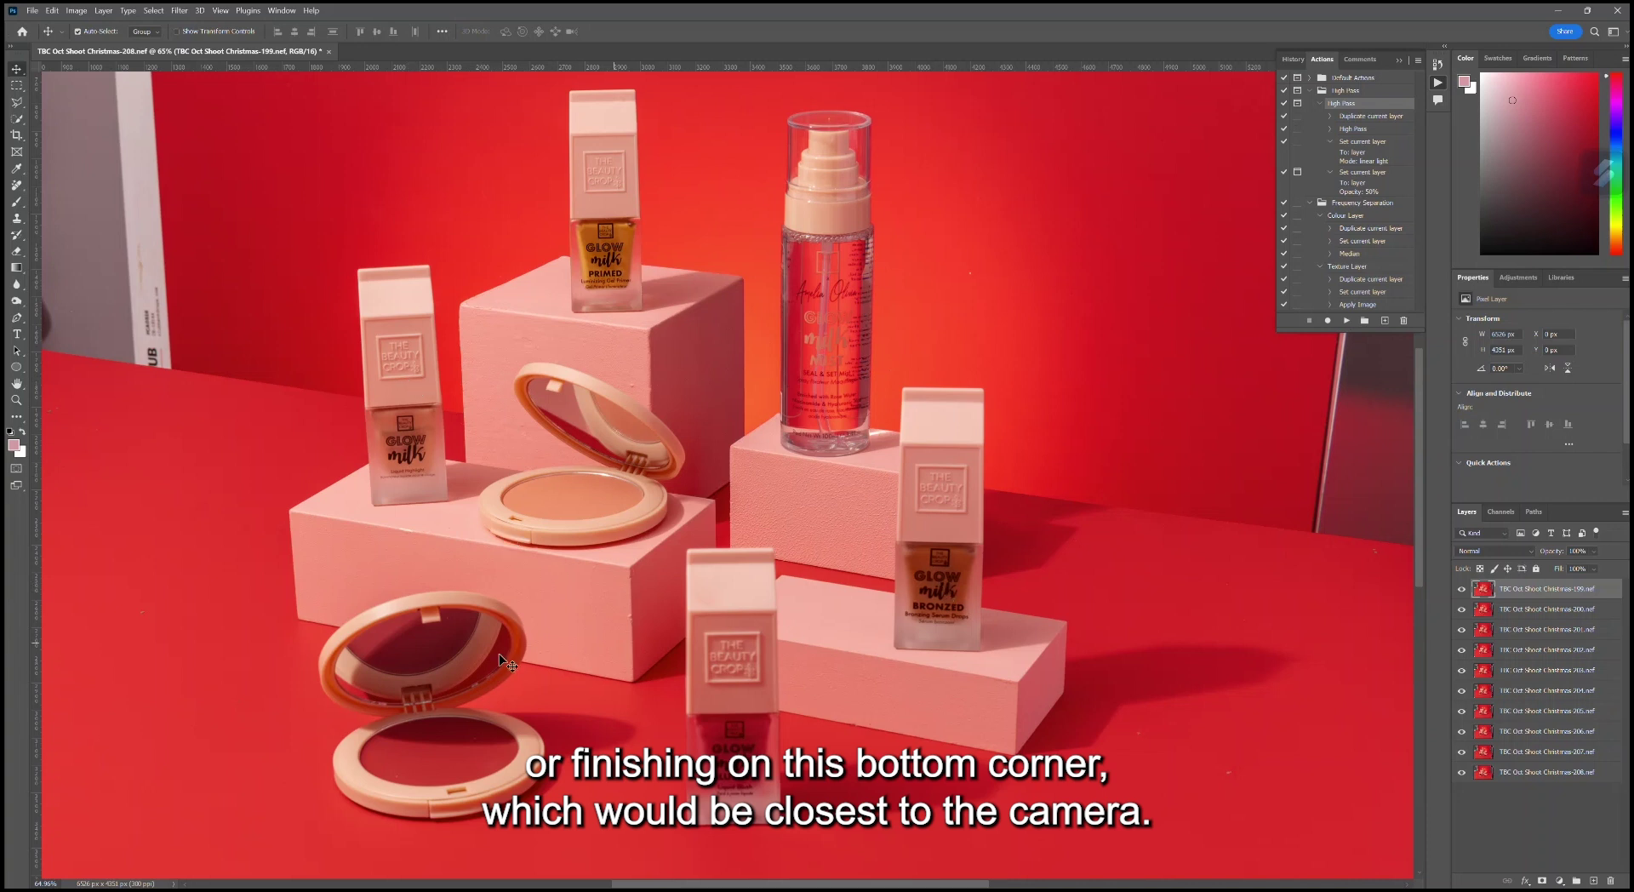
{"action": "scroll", "coordinate": [420, 662], "scroll_direction": "down", "scroll_amount": 2}
{"action": "scroll", "coordinate": [419, 662], "scroll_direction": "down", "scroll_amount": 3}
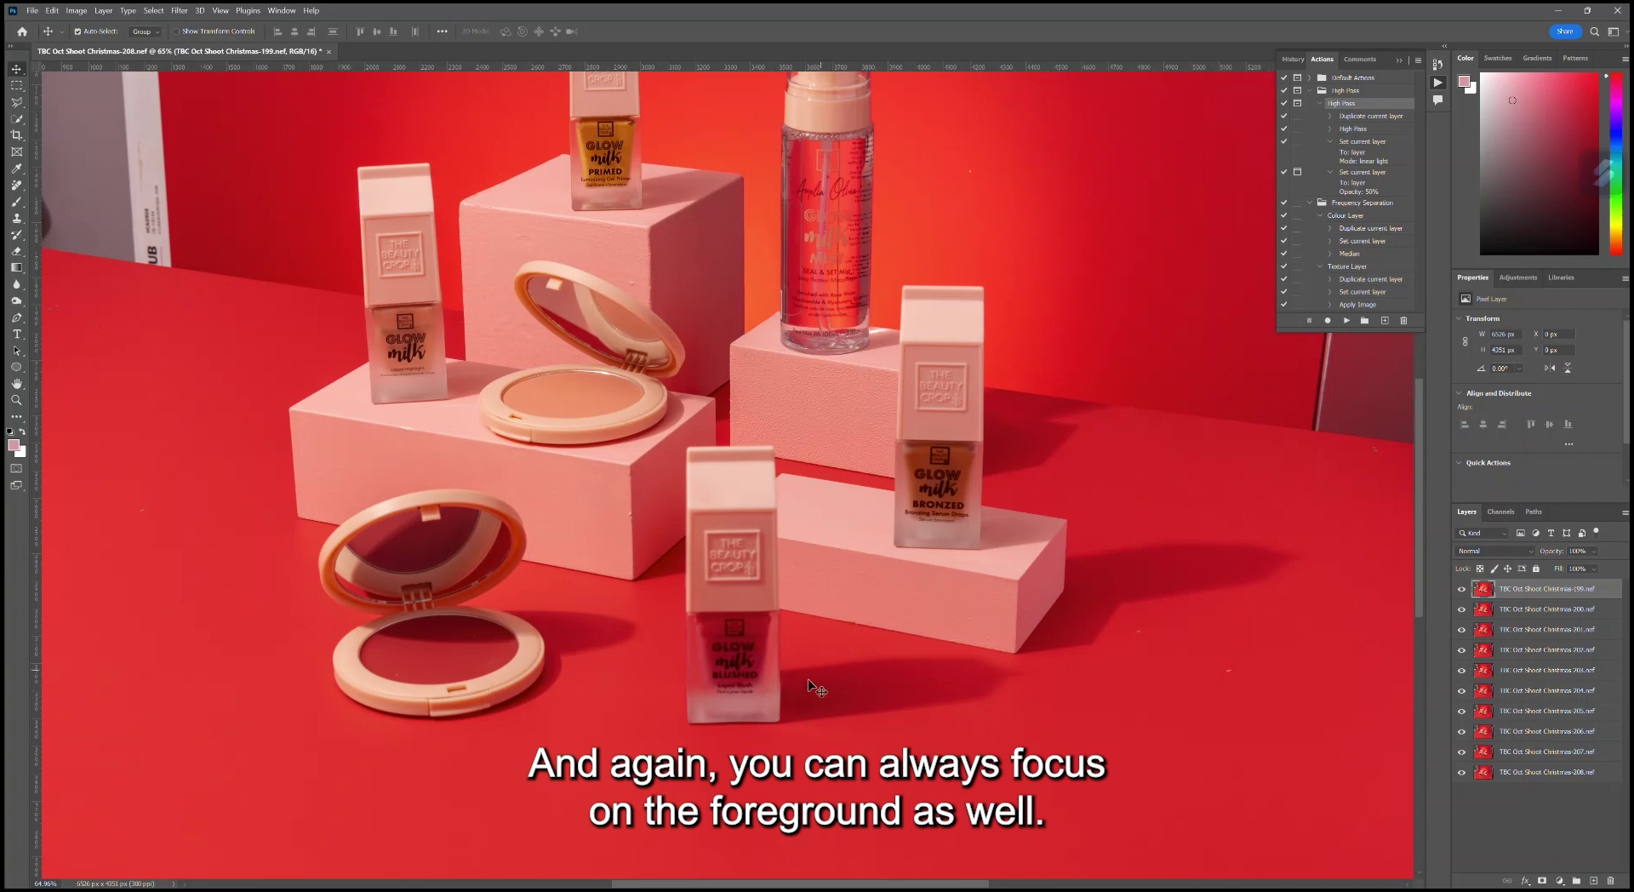
{"action": "scroll", "coordinate": [774, 681], "scroll_direction": "down", "scroll_amount": 2}
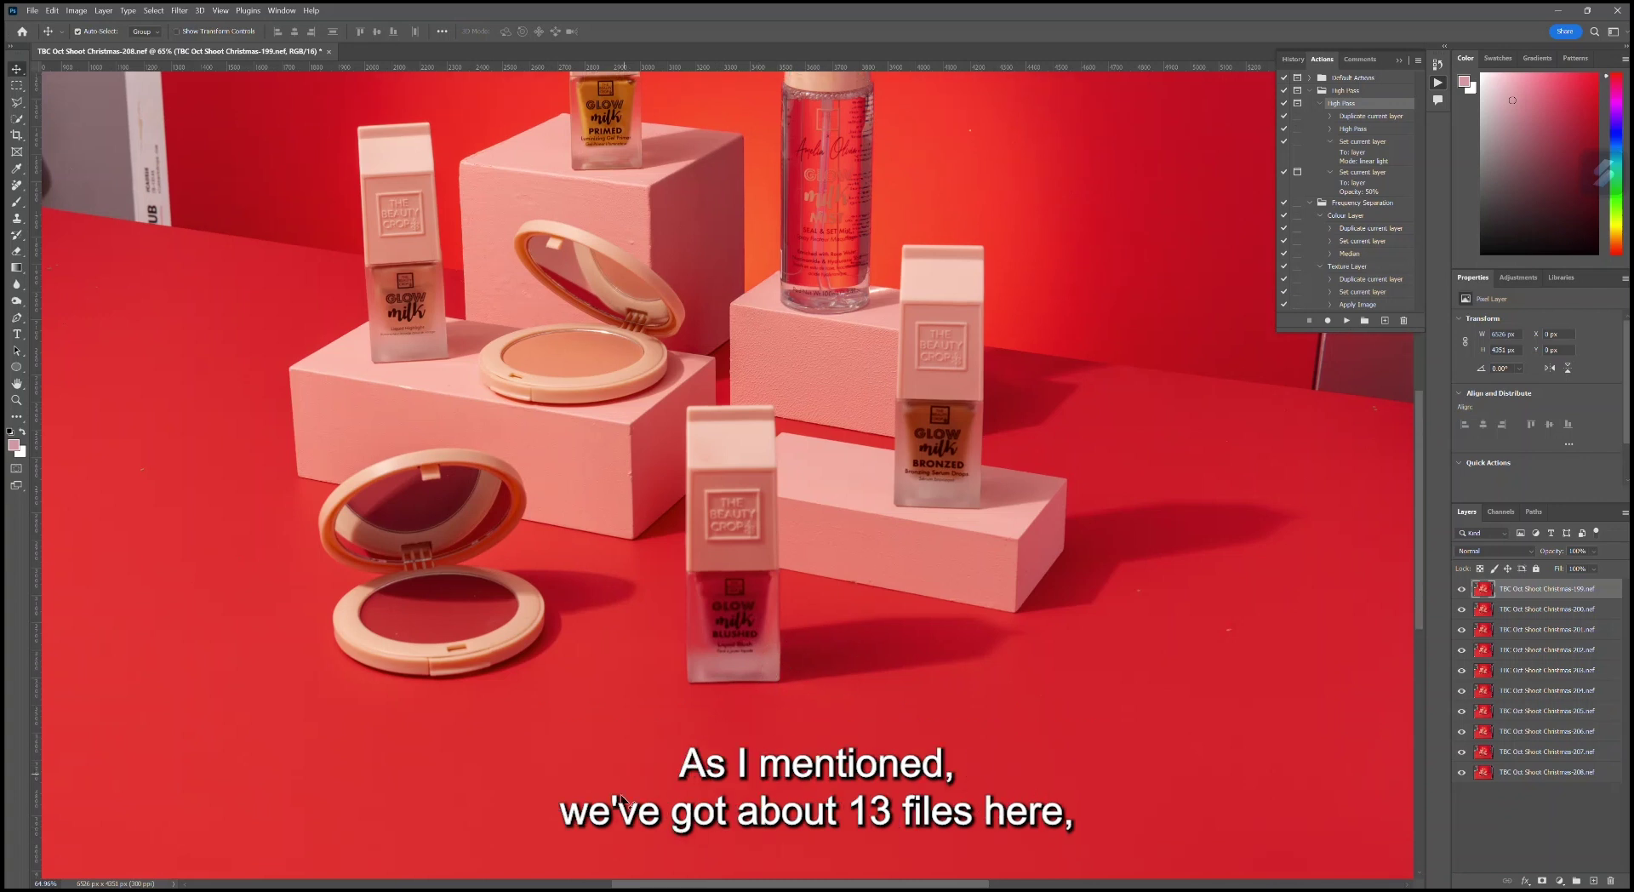
{"action": "scroll", "coordinate": [749, 677], "scroll_direction": "up", "scroll_amount": 7}
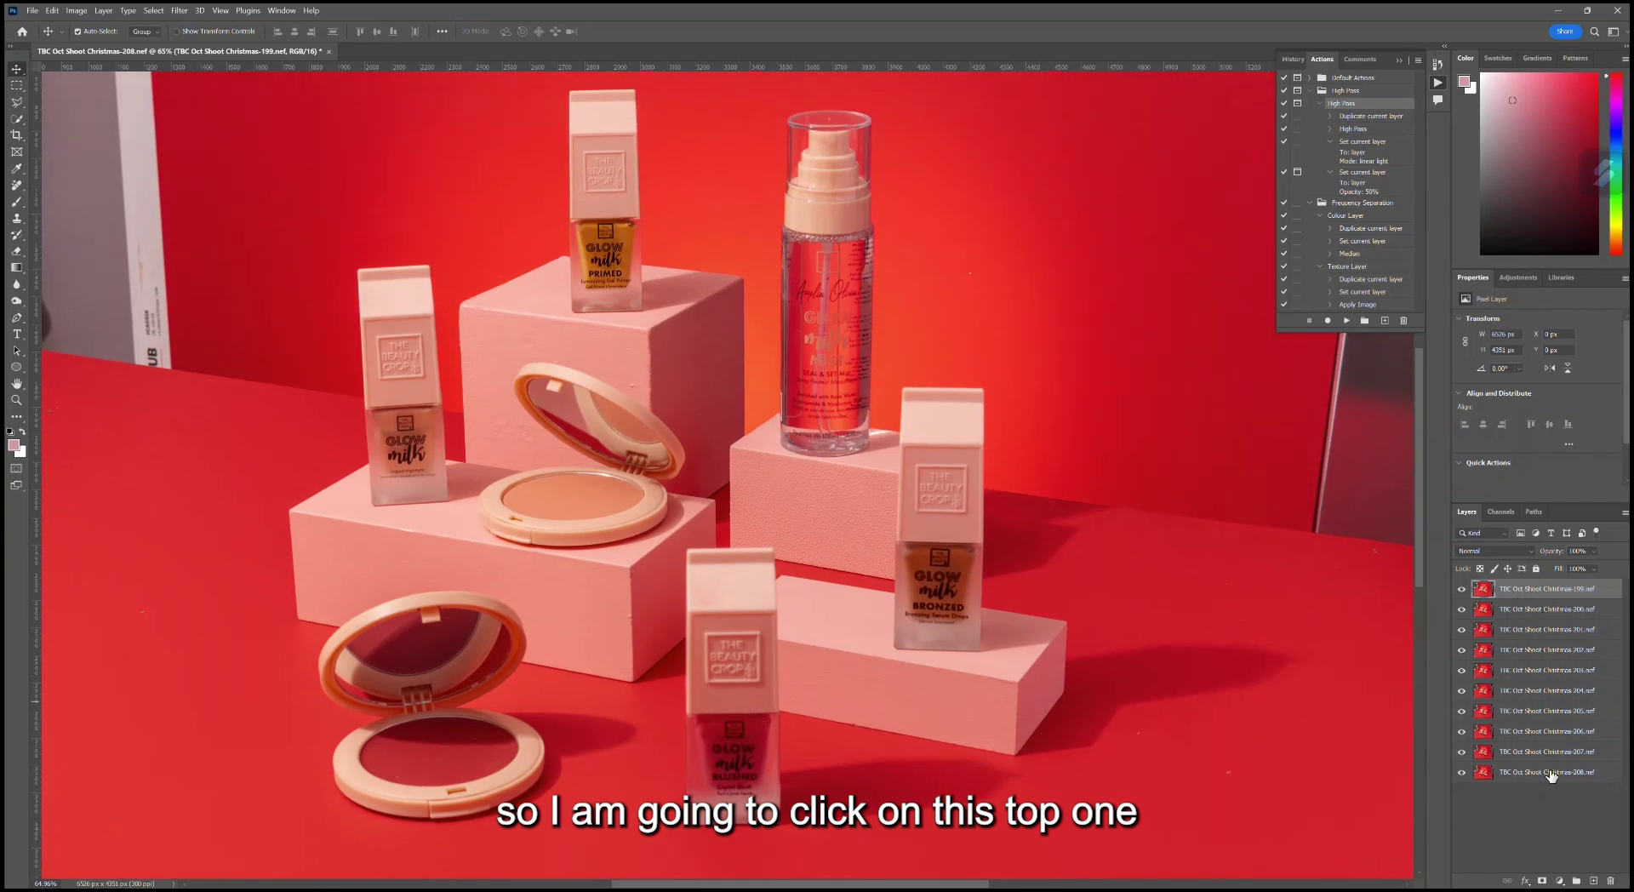
Step: Select all ten Christmas layers and auto-align them with Auto projection
{"action": "left_click", "coordinate": [1545, 773], "text": "shift"}
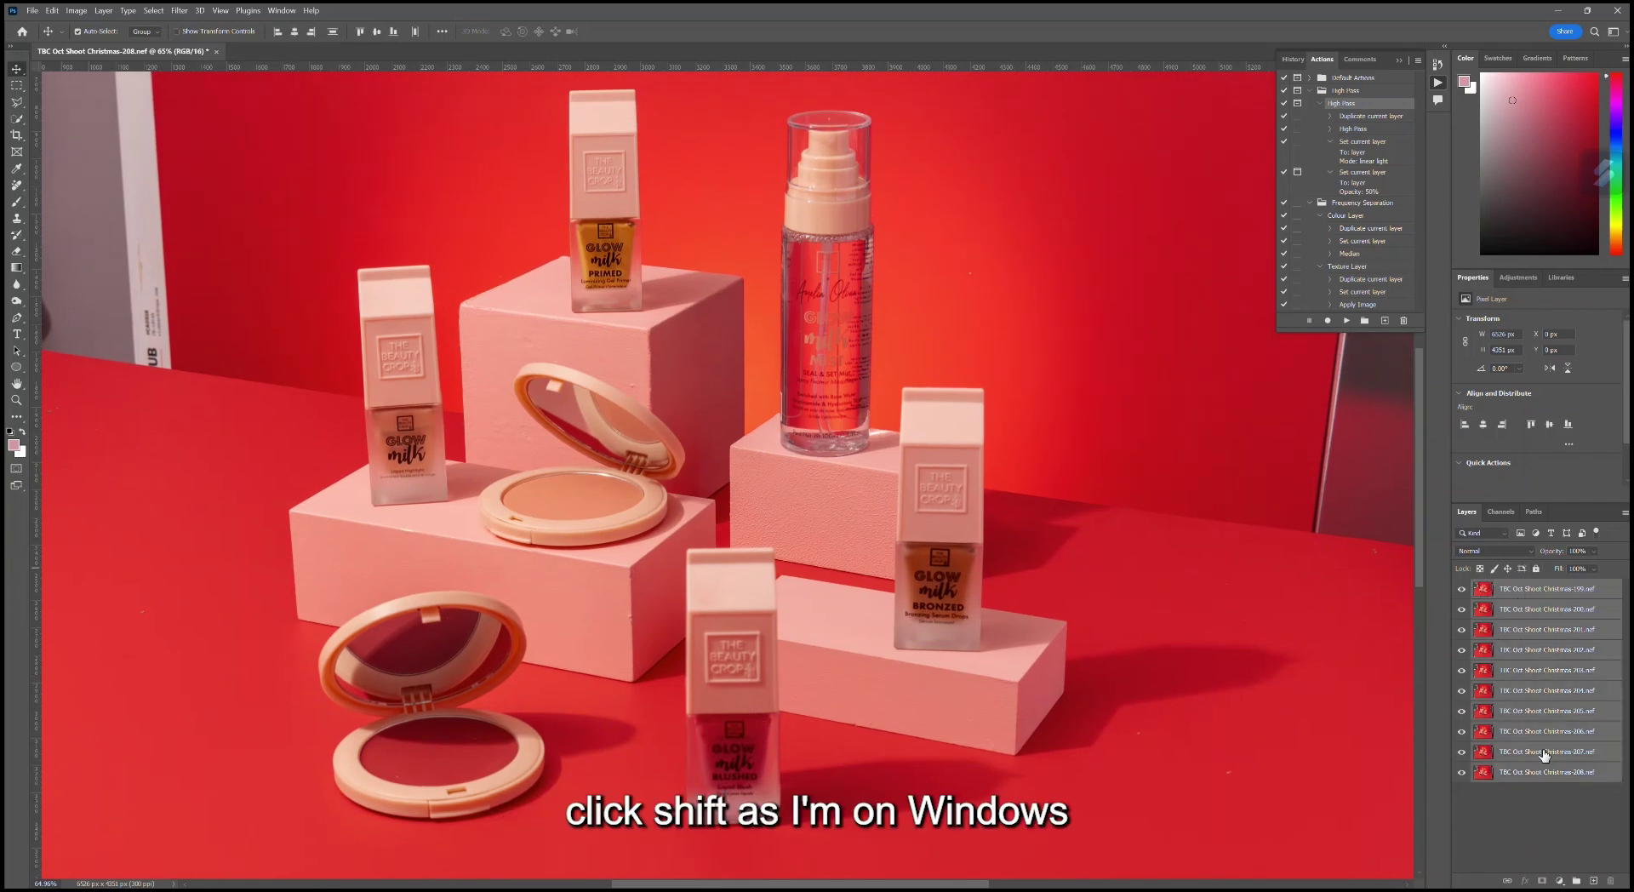
{"action": "left_click", "coordinate": [1547, 594]}
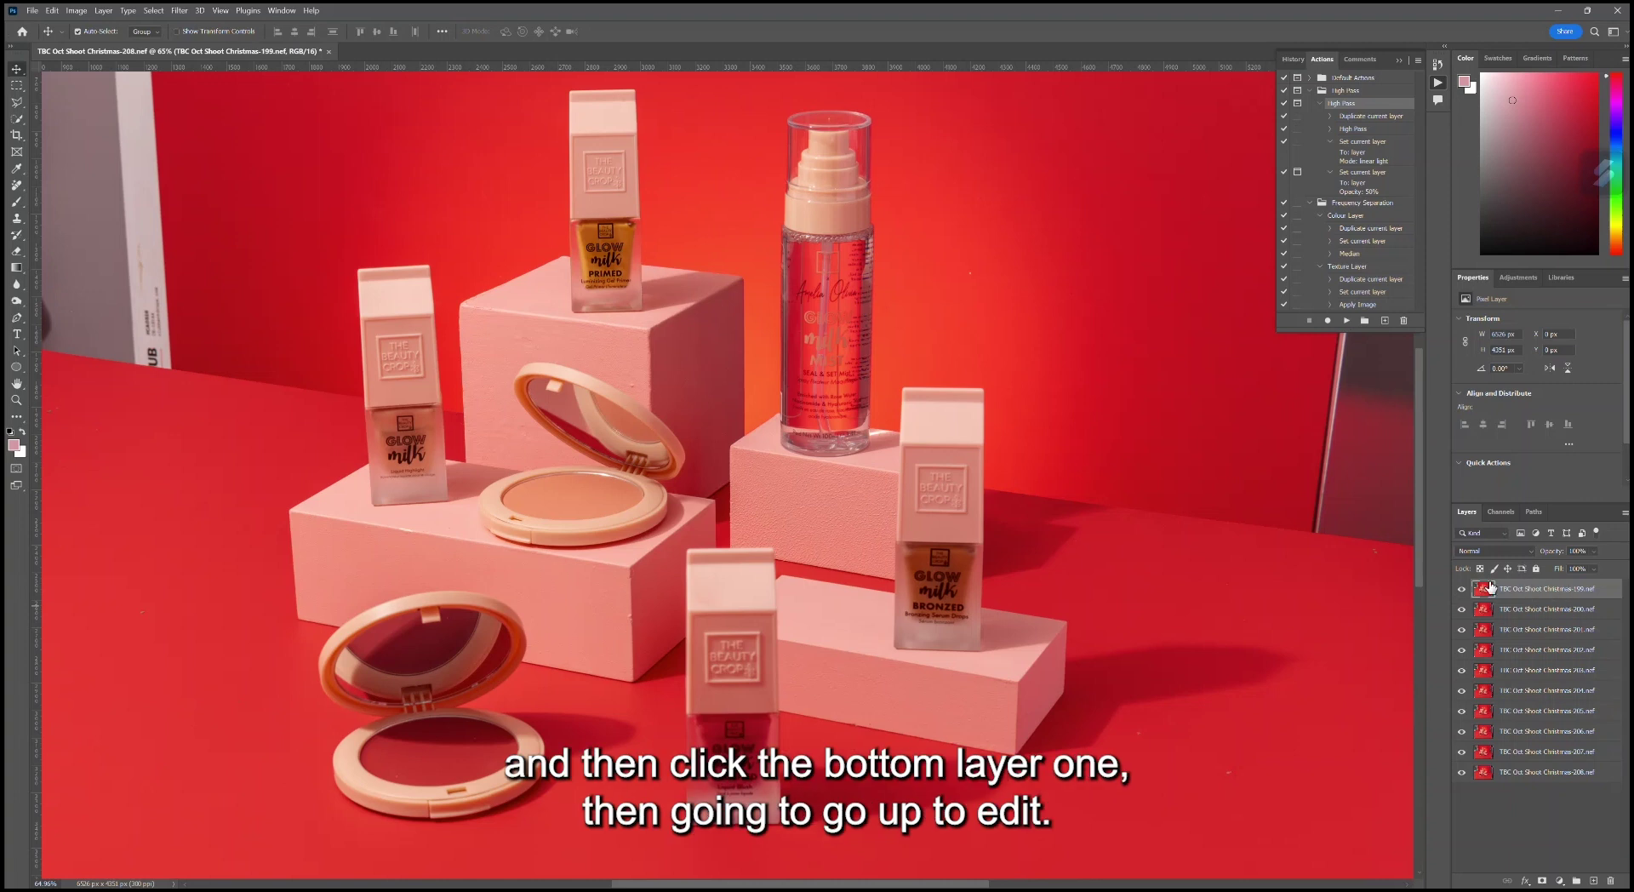
{"action": "left_click", "coordinate": [1551, 775], "text": "shift"}
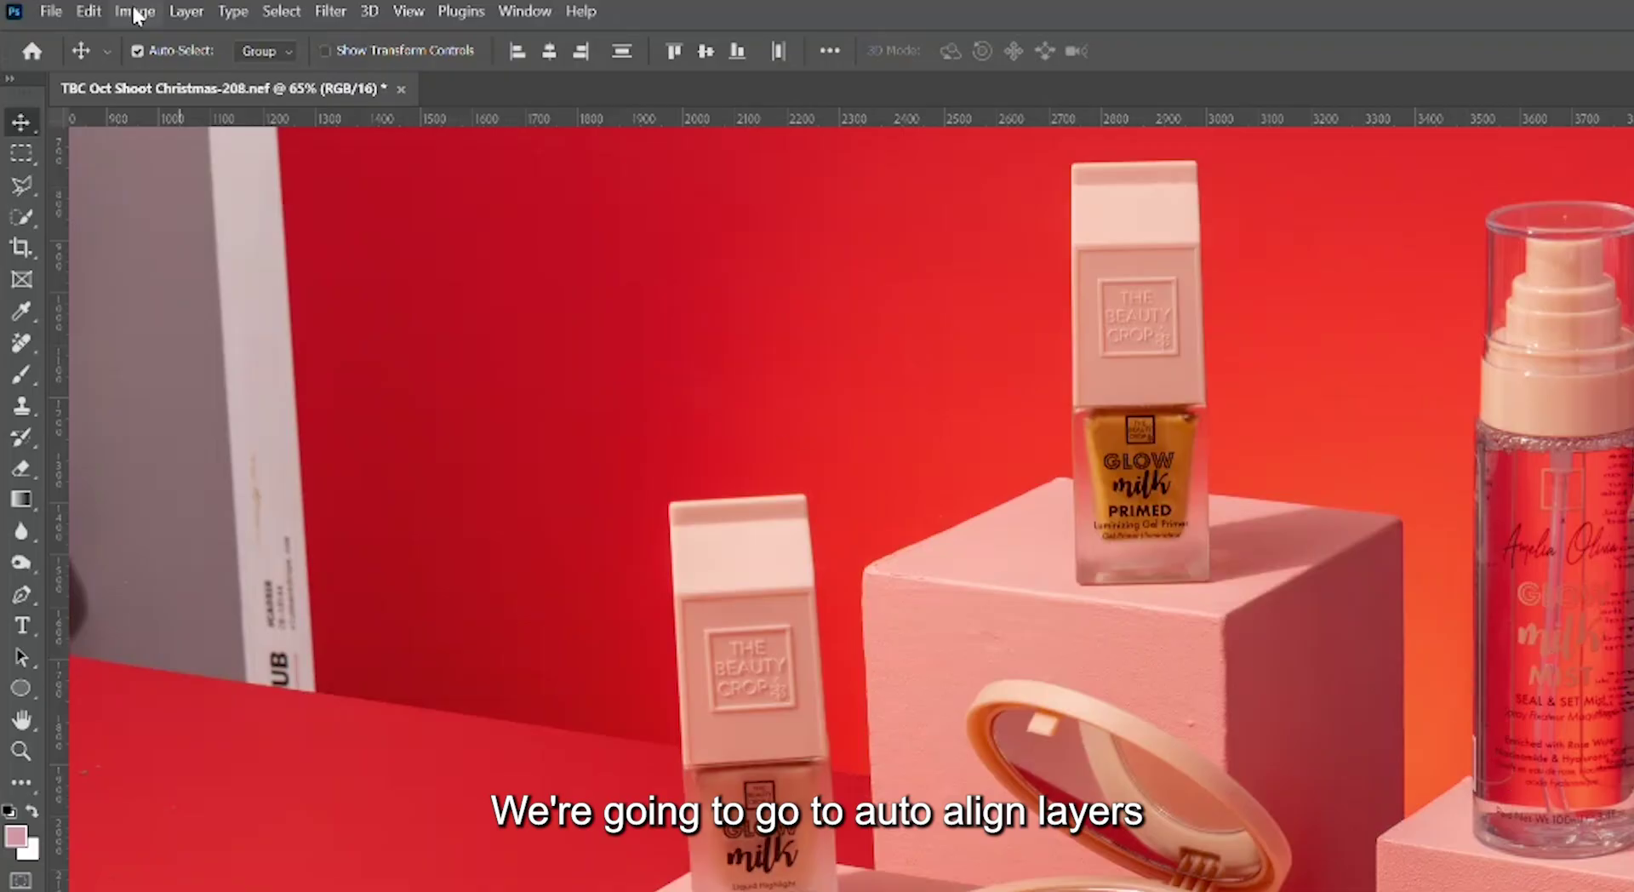
{"action": "left_click", "coordinate": [89, 12]}
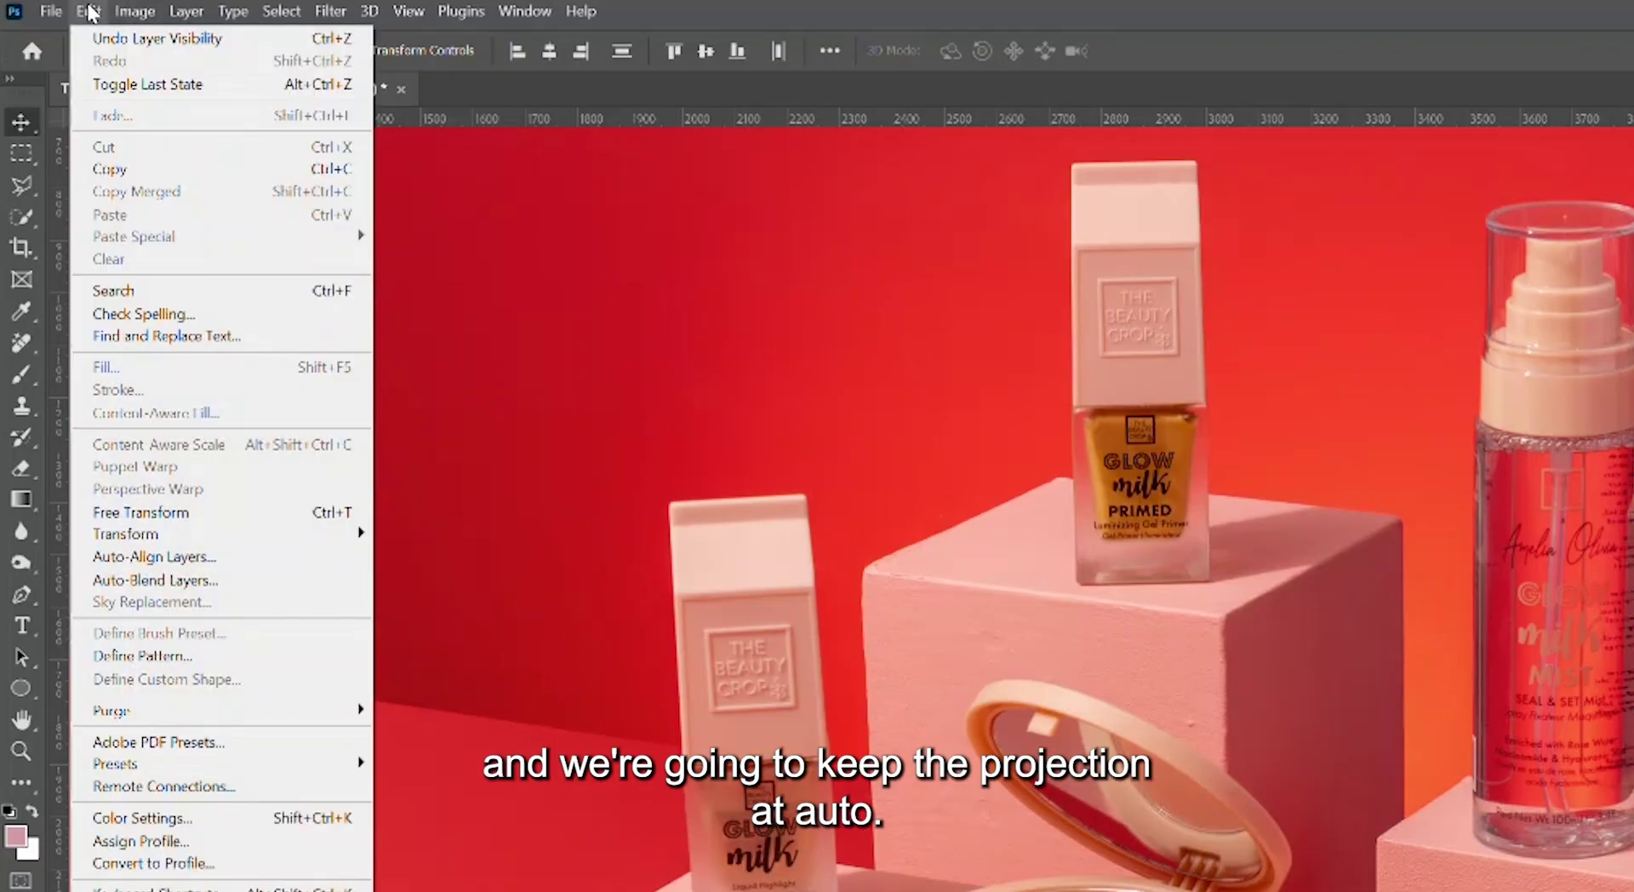
{"action": "left_click", "coordinate": [198, 556]}
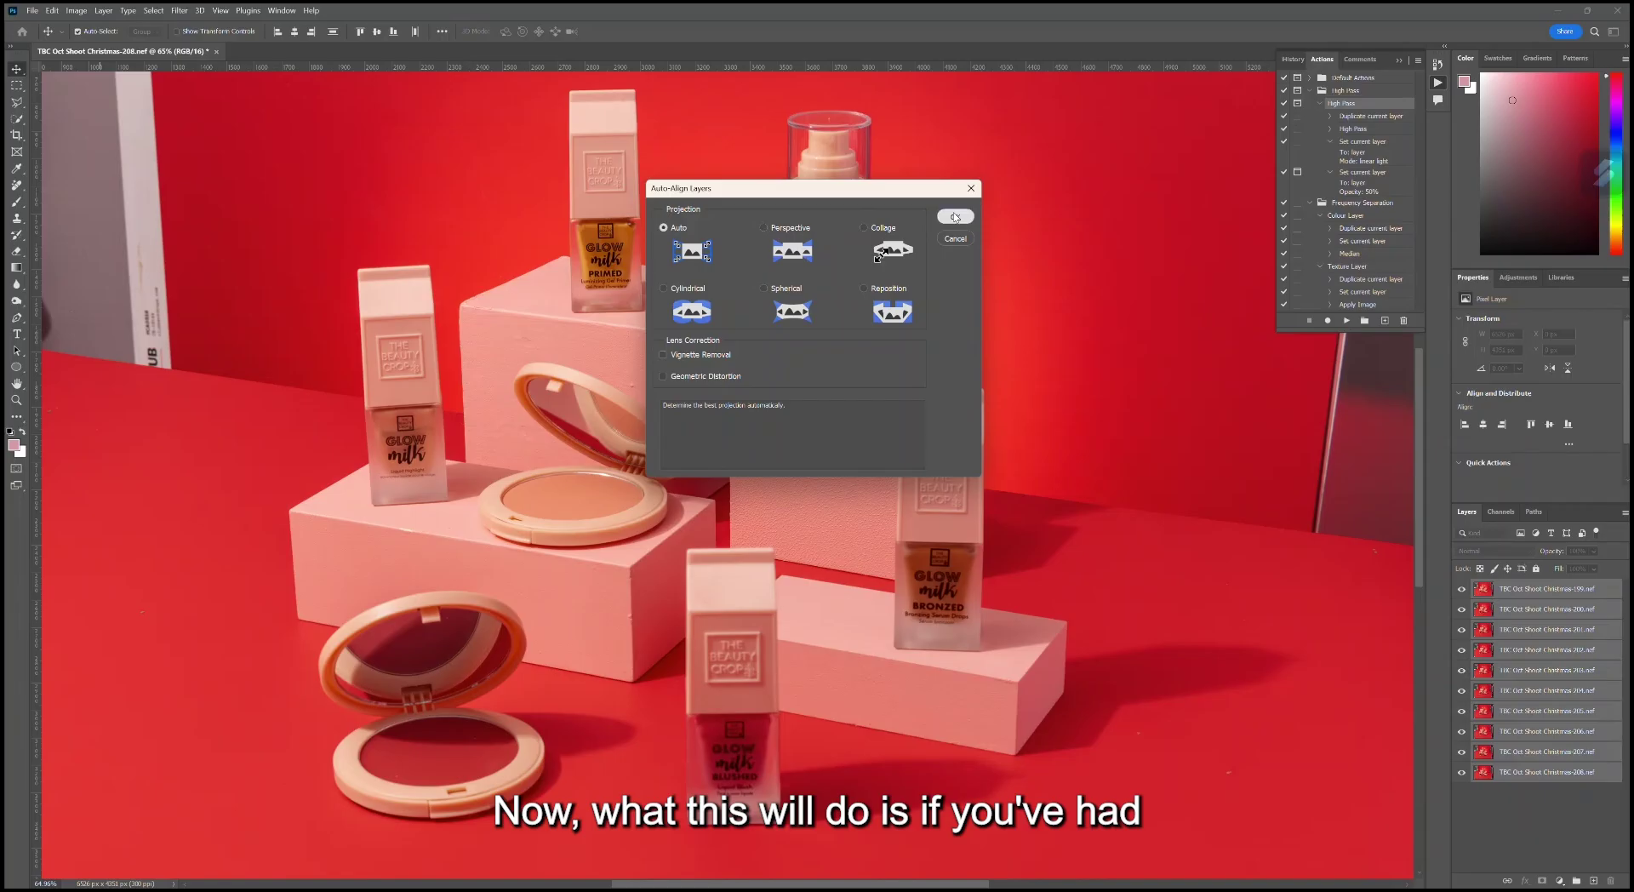
{"action": "left_click", "coordinate": [1159, 143]}
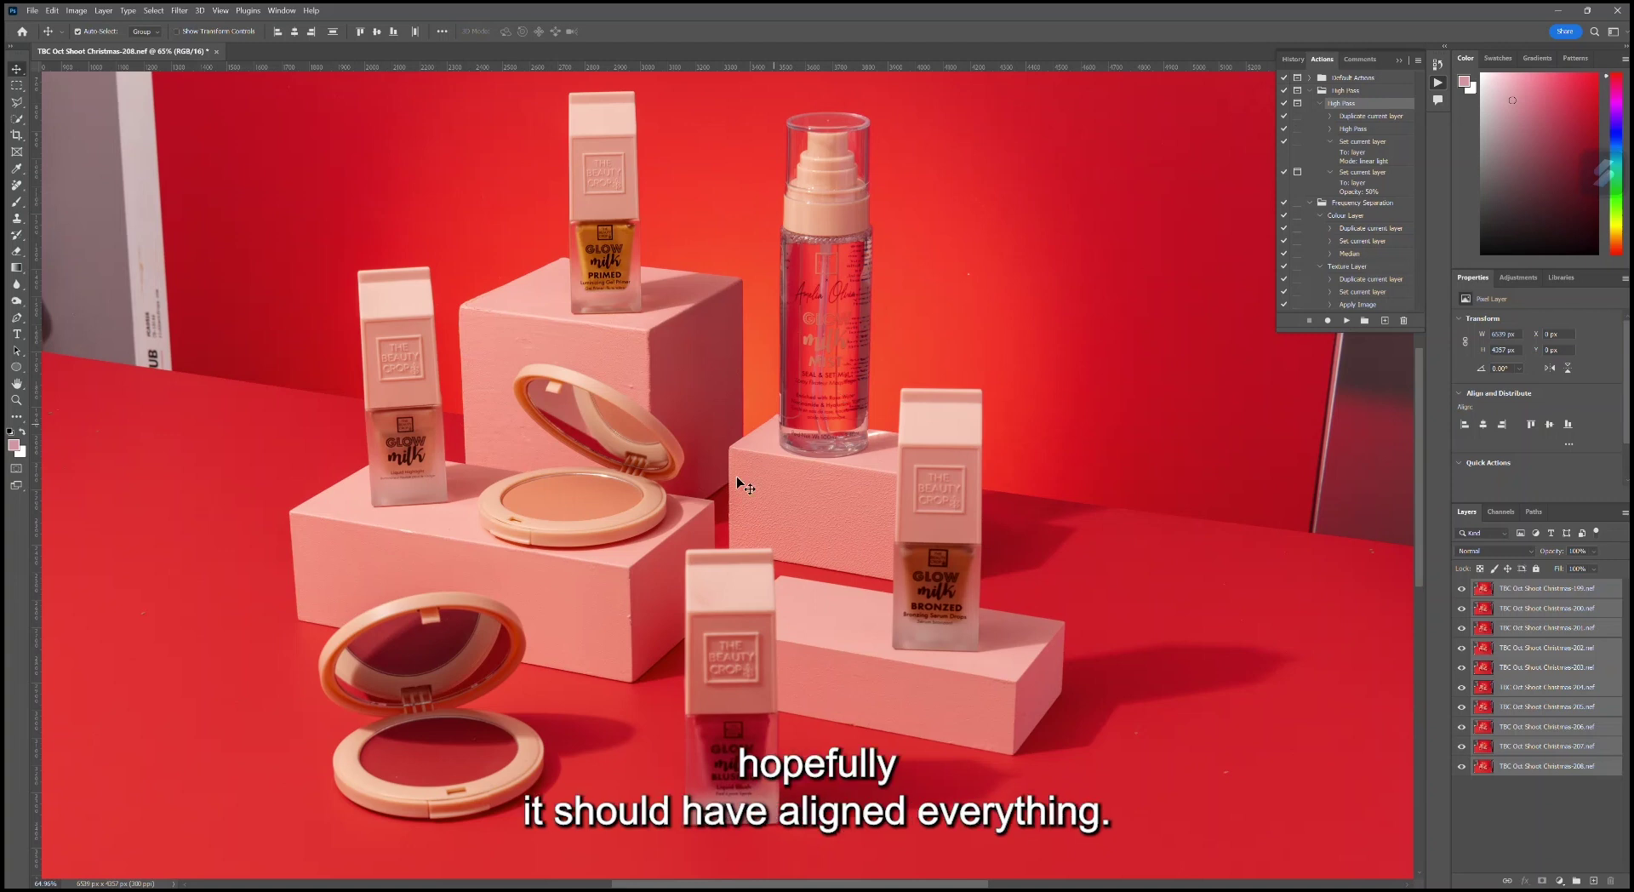
{"action": "scroll", "coordinate": [655, 309], "scroll_direction": "down", "scroll_amount": 1}
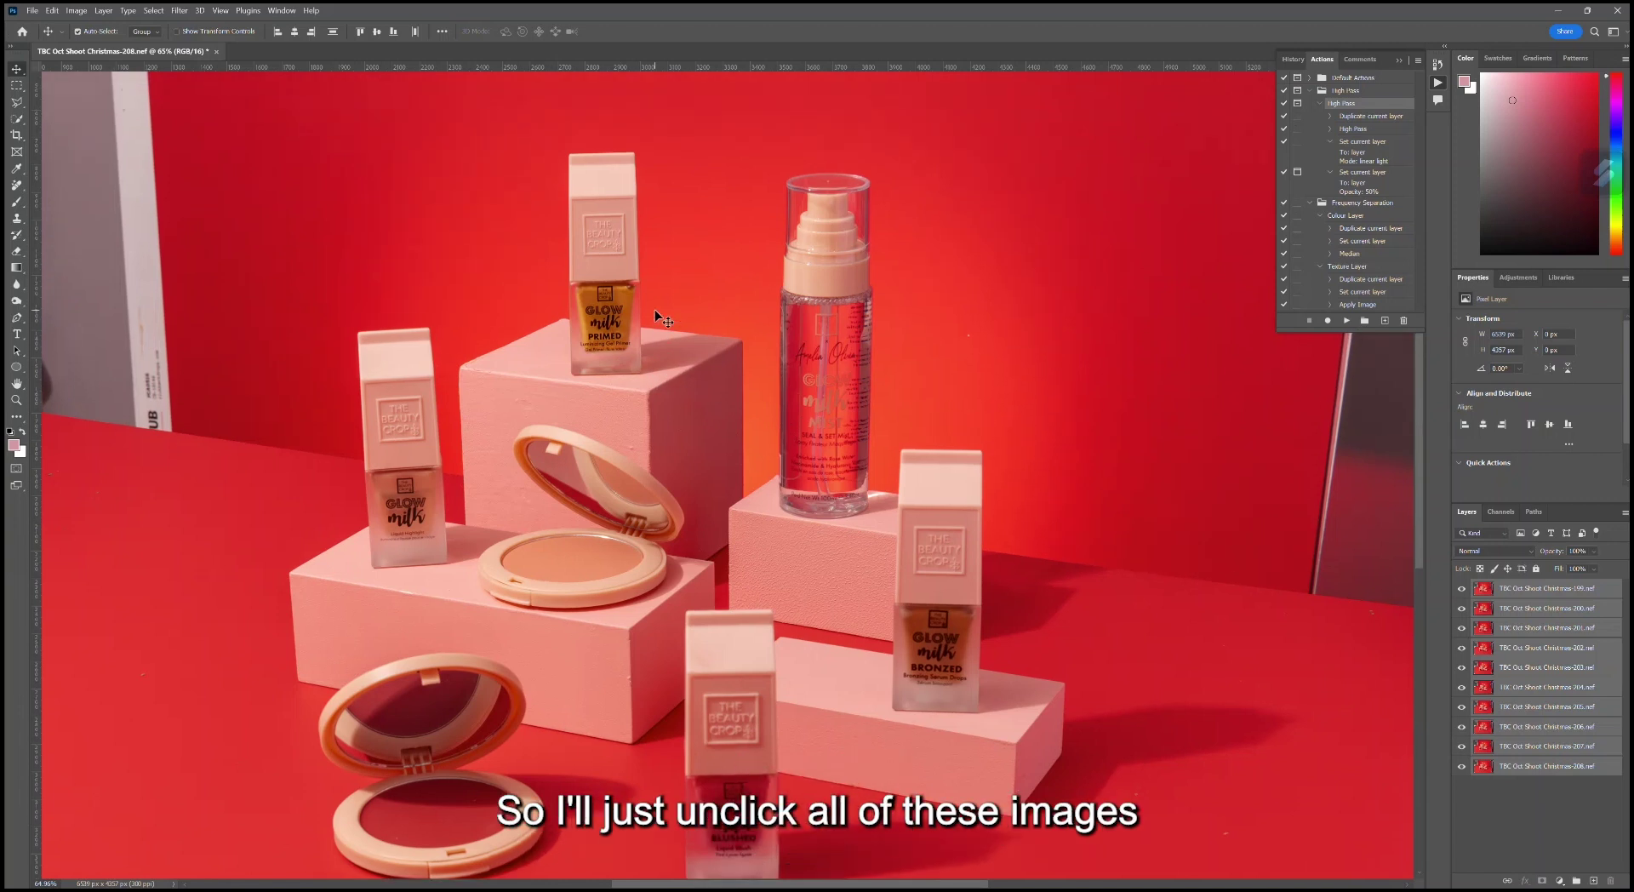
{"action": "scroll", "coordinate": [651, 430], "scroll_direction": "down", "scroll_amount": 1}
{"action": "scroll", "coordinate": [544, 400], "scroll_direction": "left", "scroll_amount": 1}
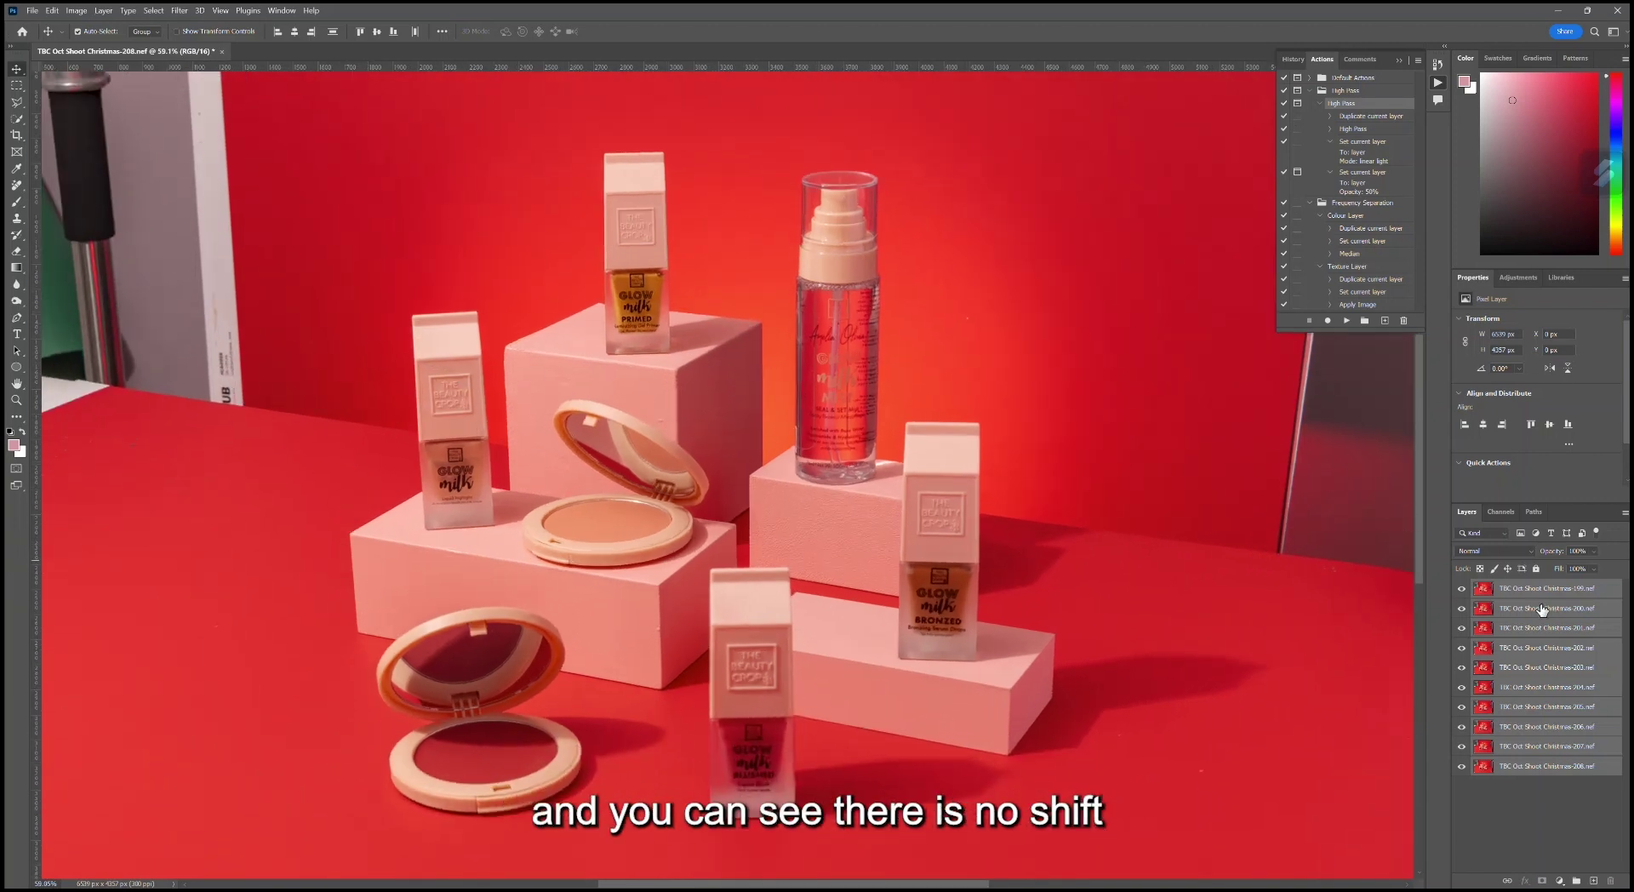
{"action": "left_click", "coordinate": [1532, 597]}
{"action": "left_click", "coordinate": [1462, 588]}
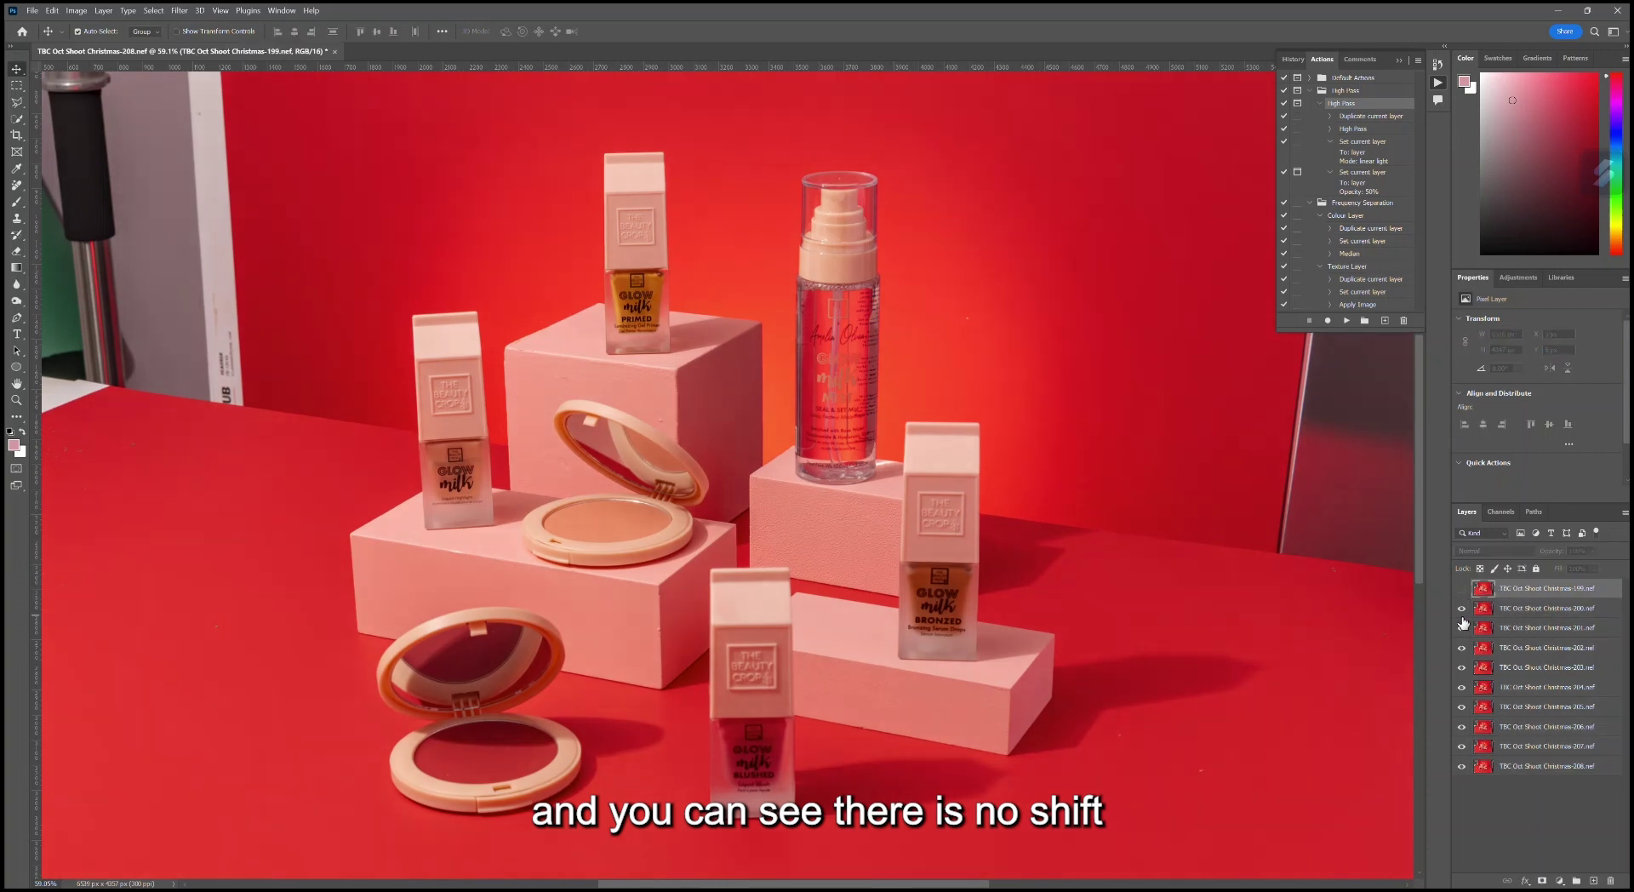
{"action": "left_click", "coordinate": [1462, 629]}
{"action": "left_click", "coordinate": [1462, 649]}
{"action": "left_click", "coordinate": [1462, 669]}
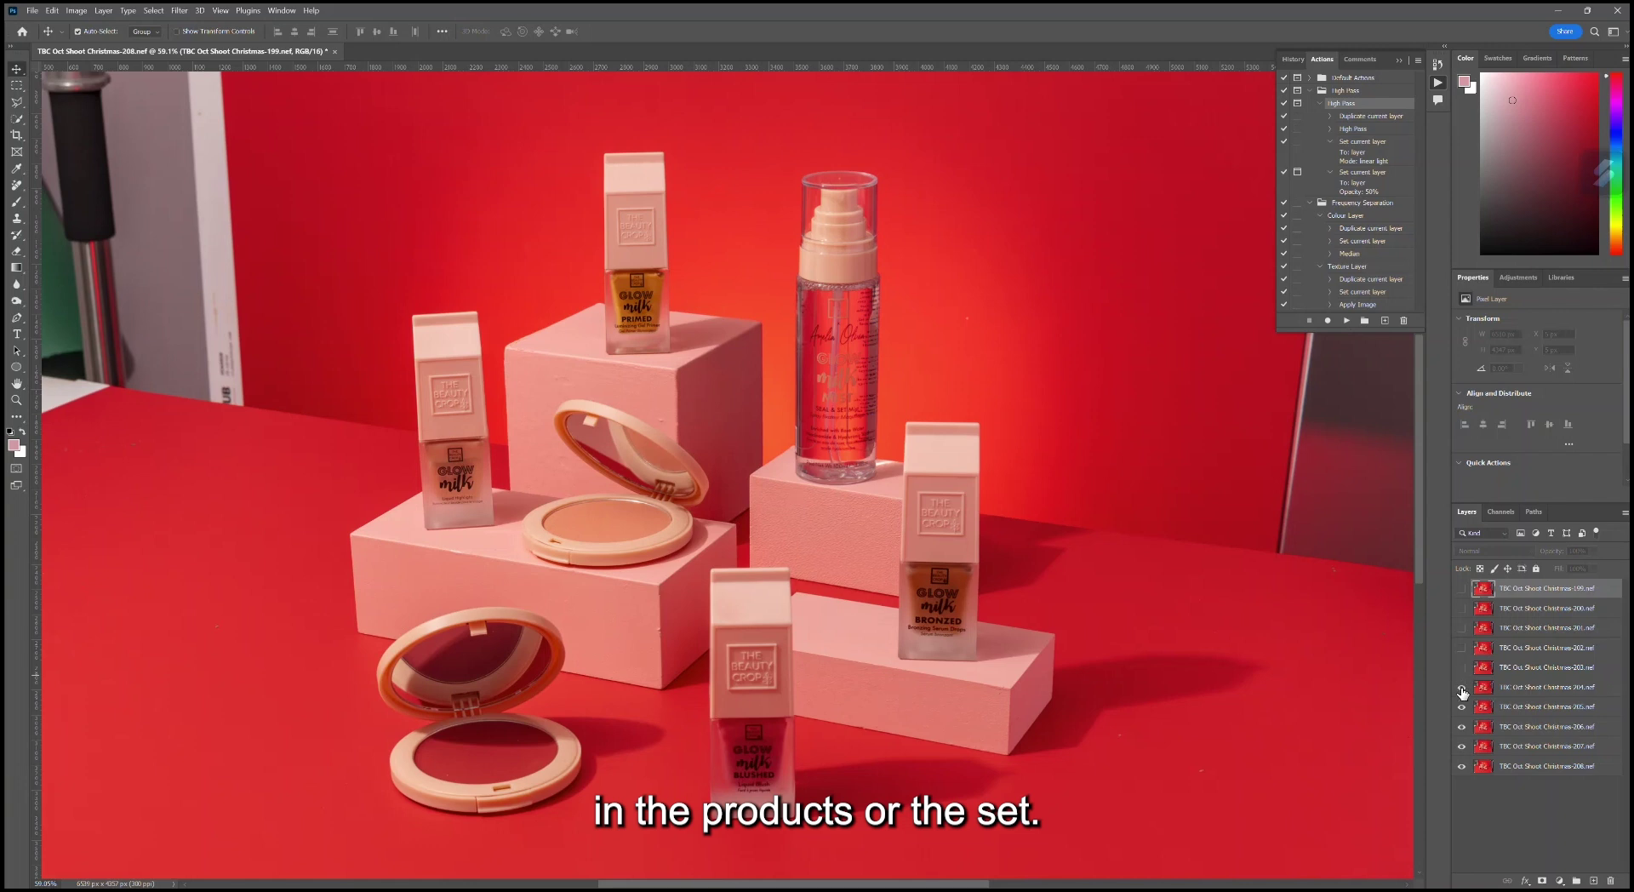
{"action": "left_click", "coordinate": [1462, 707]}
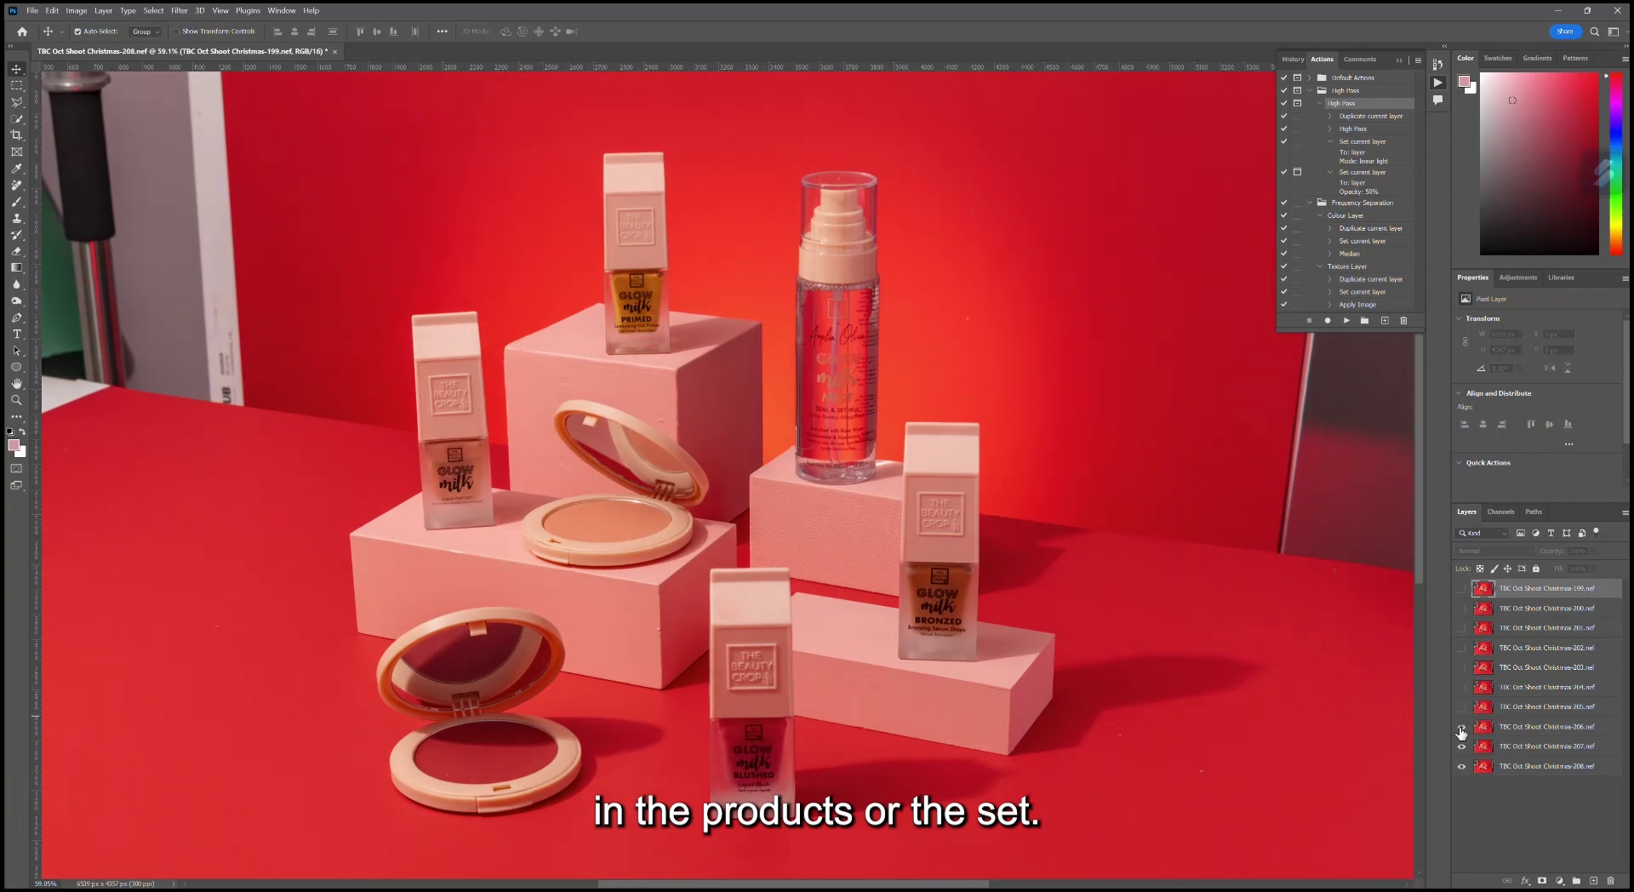
{"action": "left_click", "coordinate": [1461, 727]}
{"action": "left_click", "coordinate": [1461, 747]}
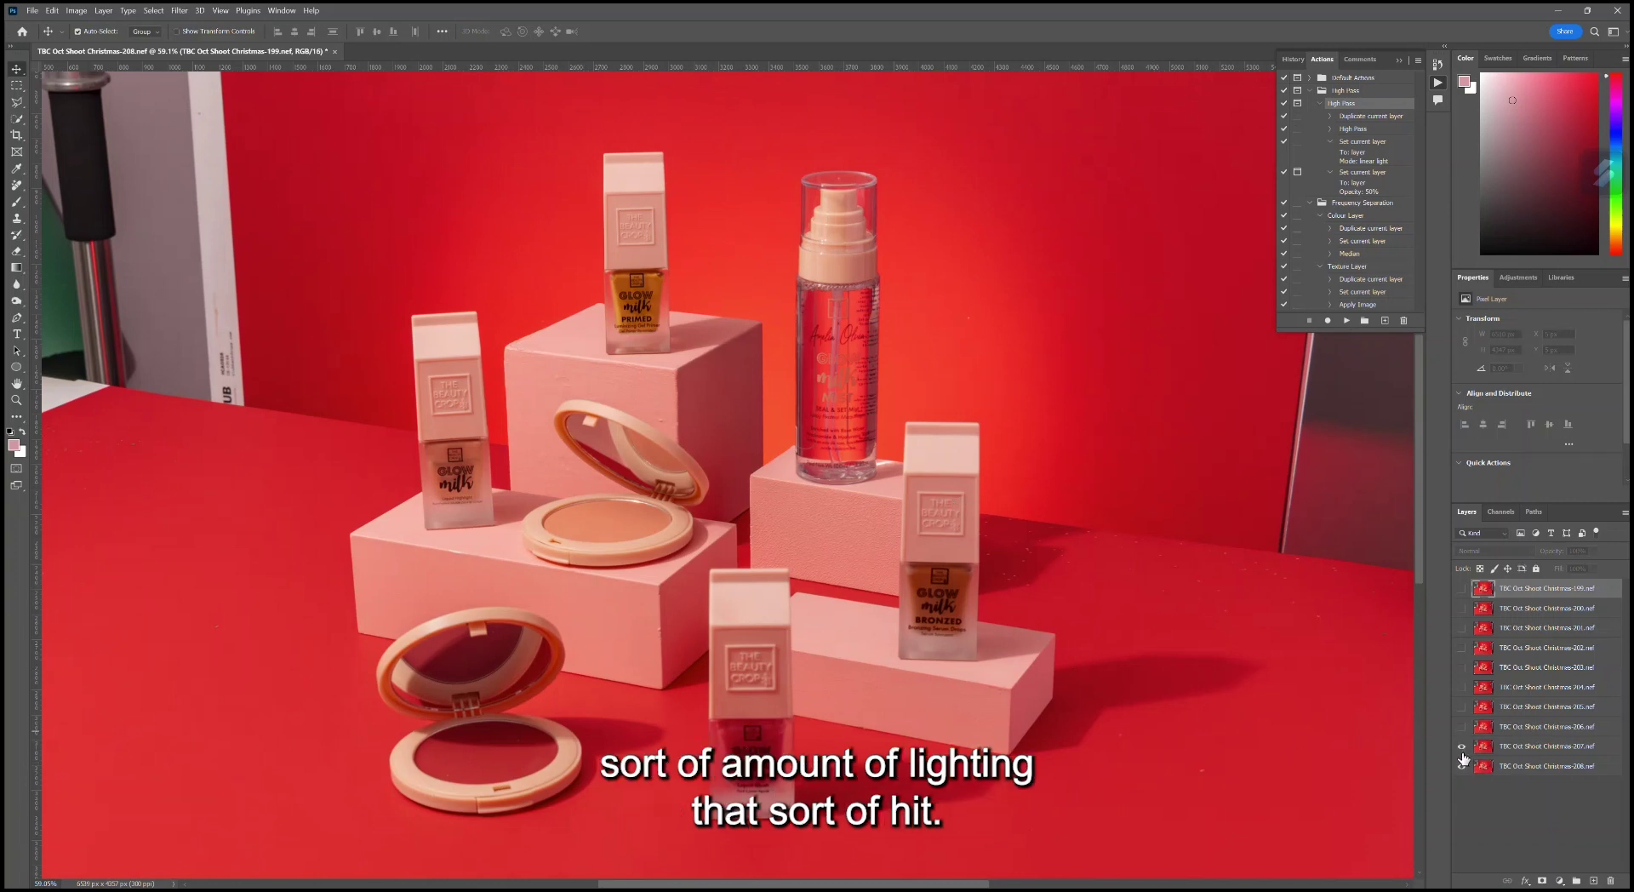
{"action": "left_click_drag", "start_coordinate": [1462, 727], "coordinate": [1461, 588]}
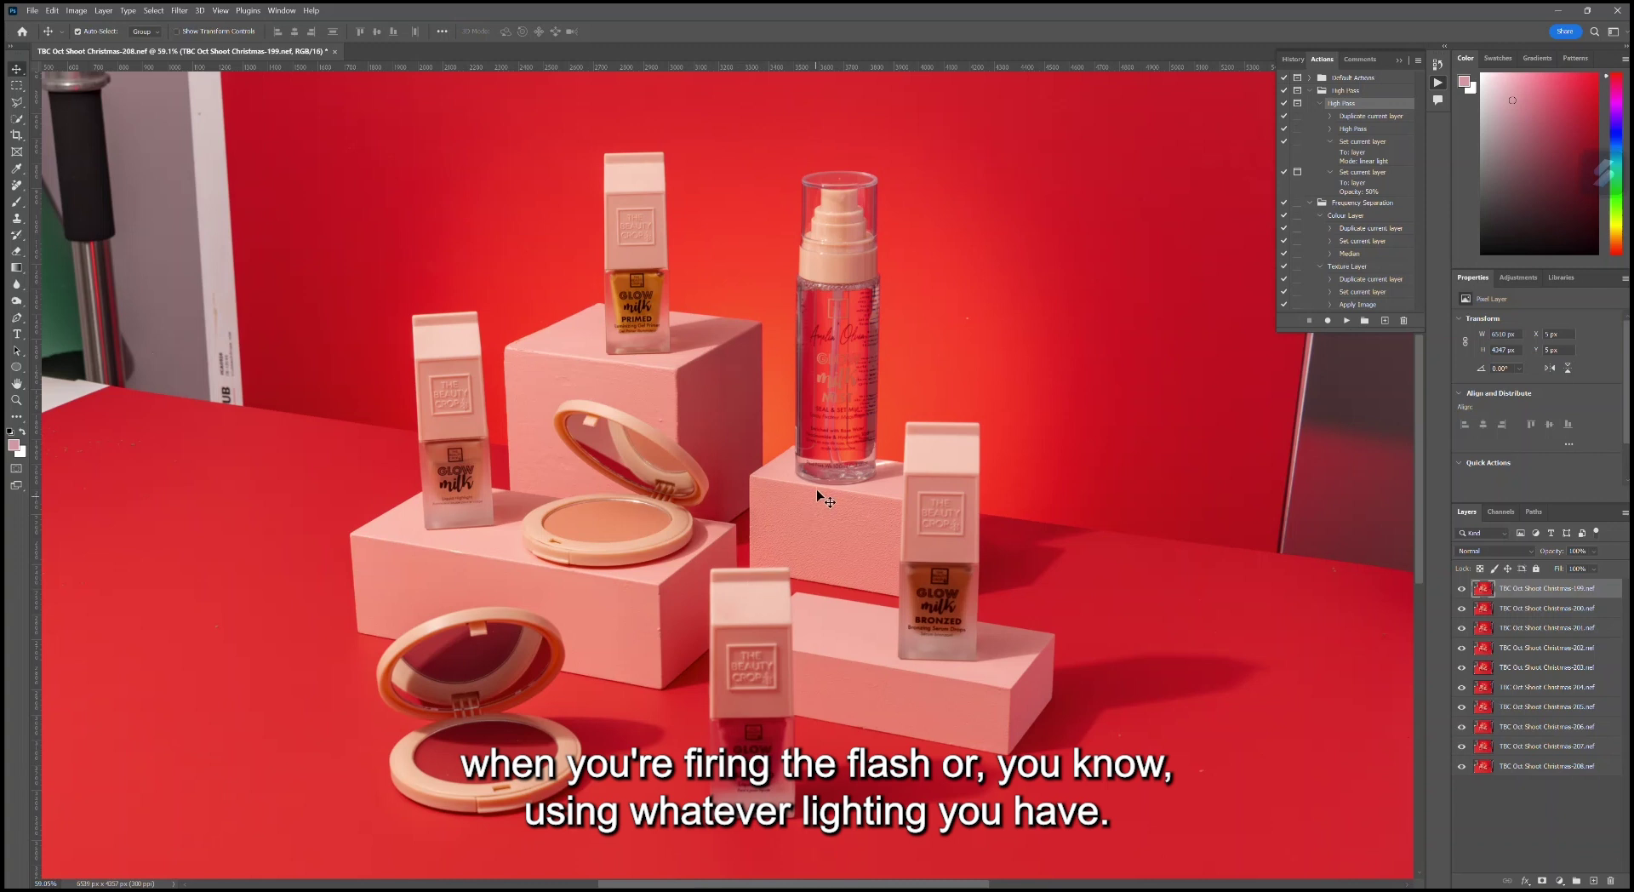
{"action": "scroll", "coordinate": [810, 480], "scroll_direction": "down", "scroll_amount": 3}
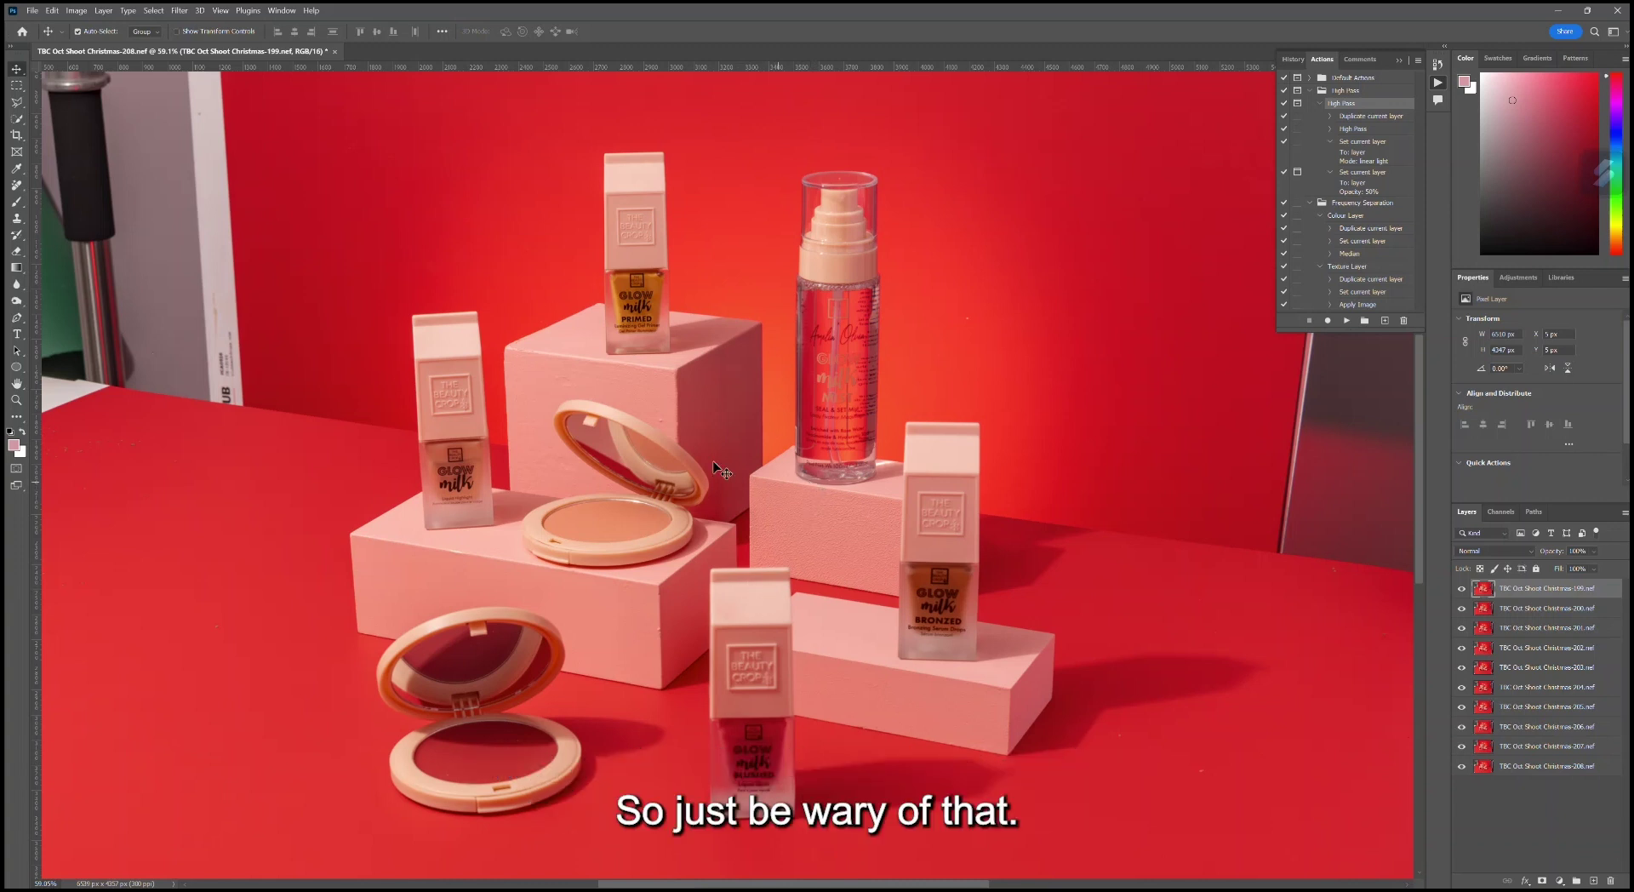
{"action": "scroll", "coordinate": [705, 431], "scroll_direction": "up", "scroll_amount": 2}
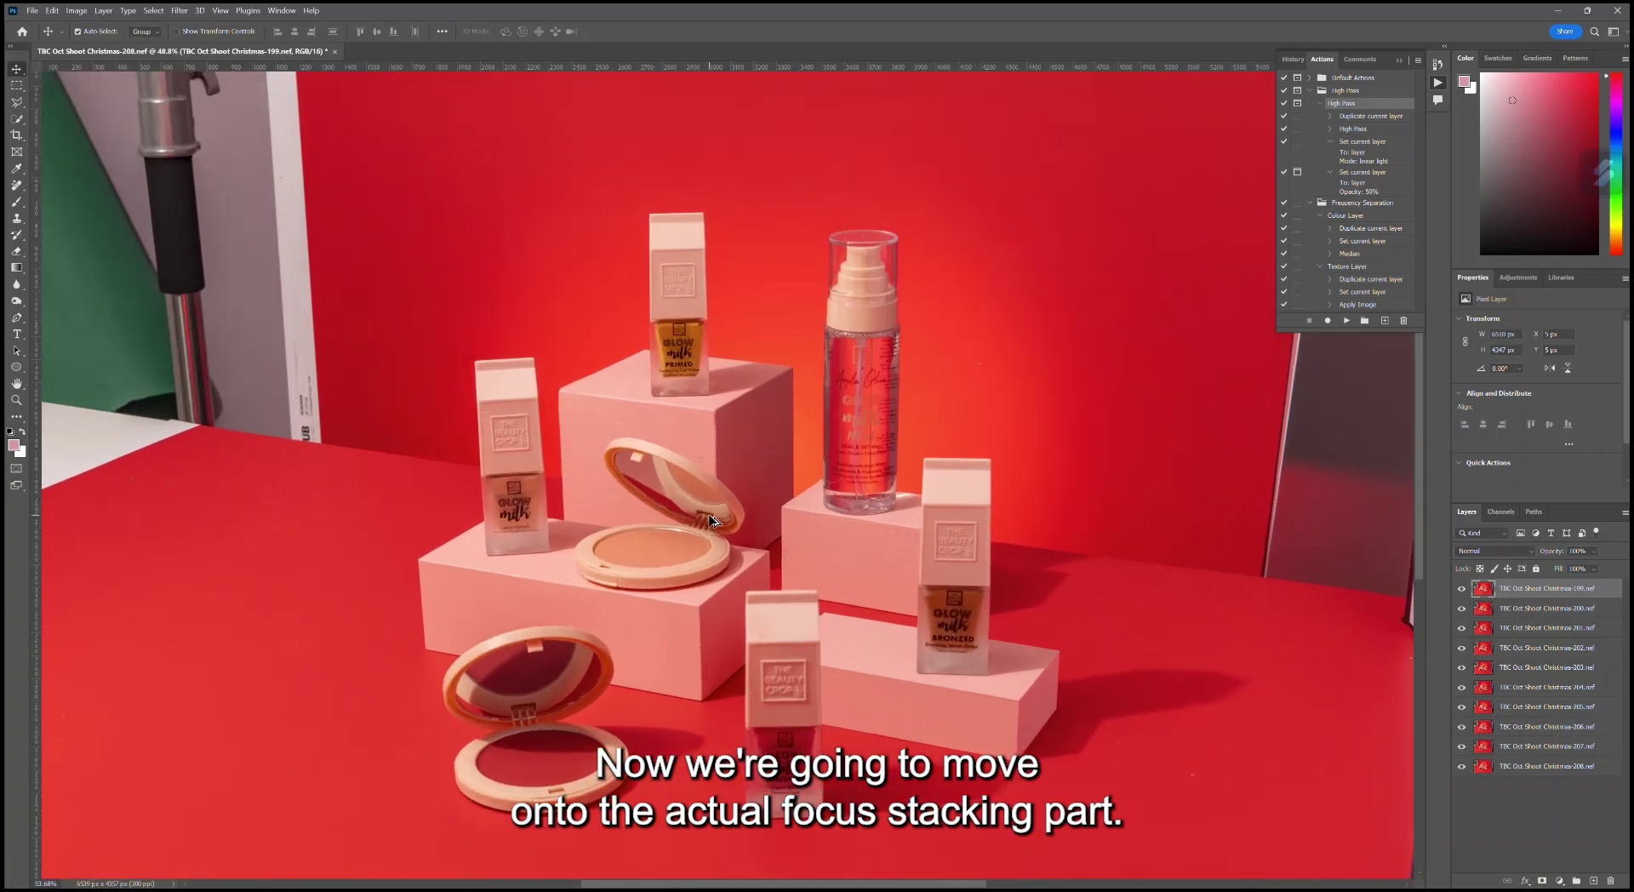
Step: Select layers Christmas-199 to -208 and Auto-Blend them as Stack Images with seamless tones and content-aware fill
{"action": "scroll", "coordinate": [862, 488], "scroll_direction": "up", "scroll_amount": 1}
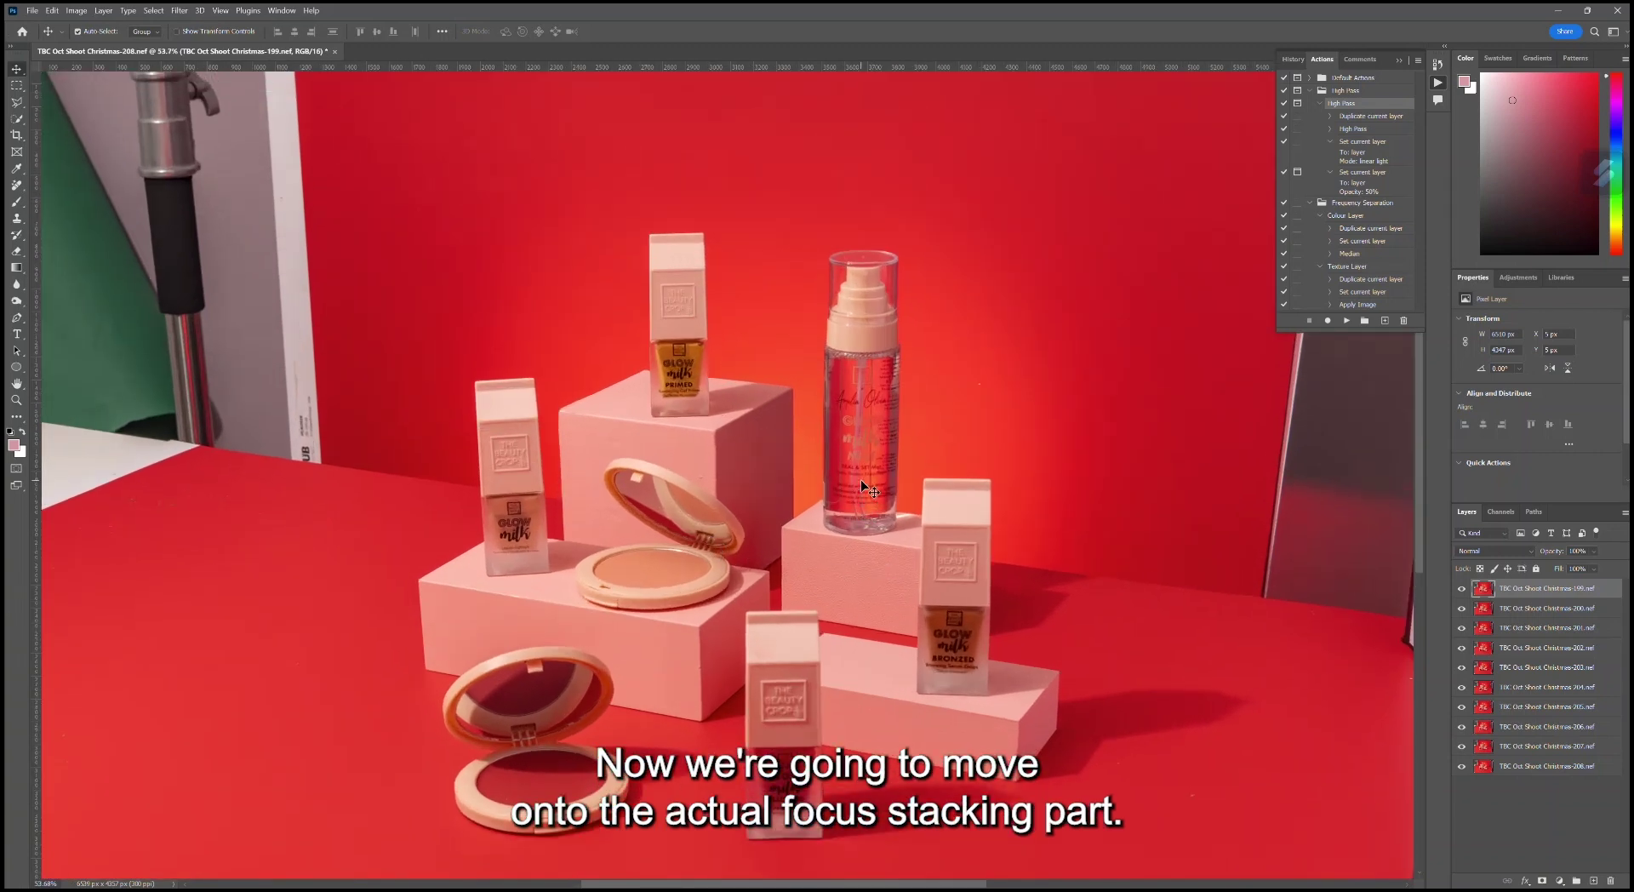
{"action": "left_click", "coordinate": [1547, 628]}
{"action": "scroll", "coordinate": [832, 509], "scroll_direction": "down", "scroll_amount": 5}
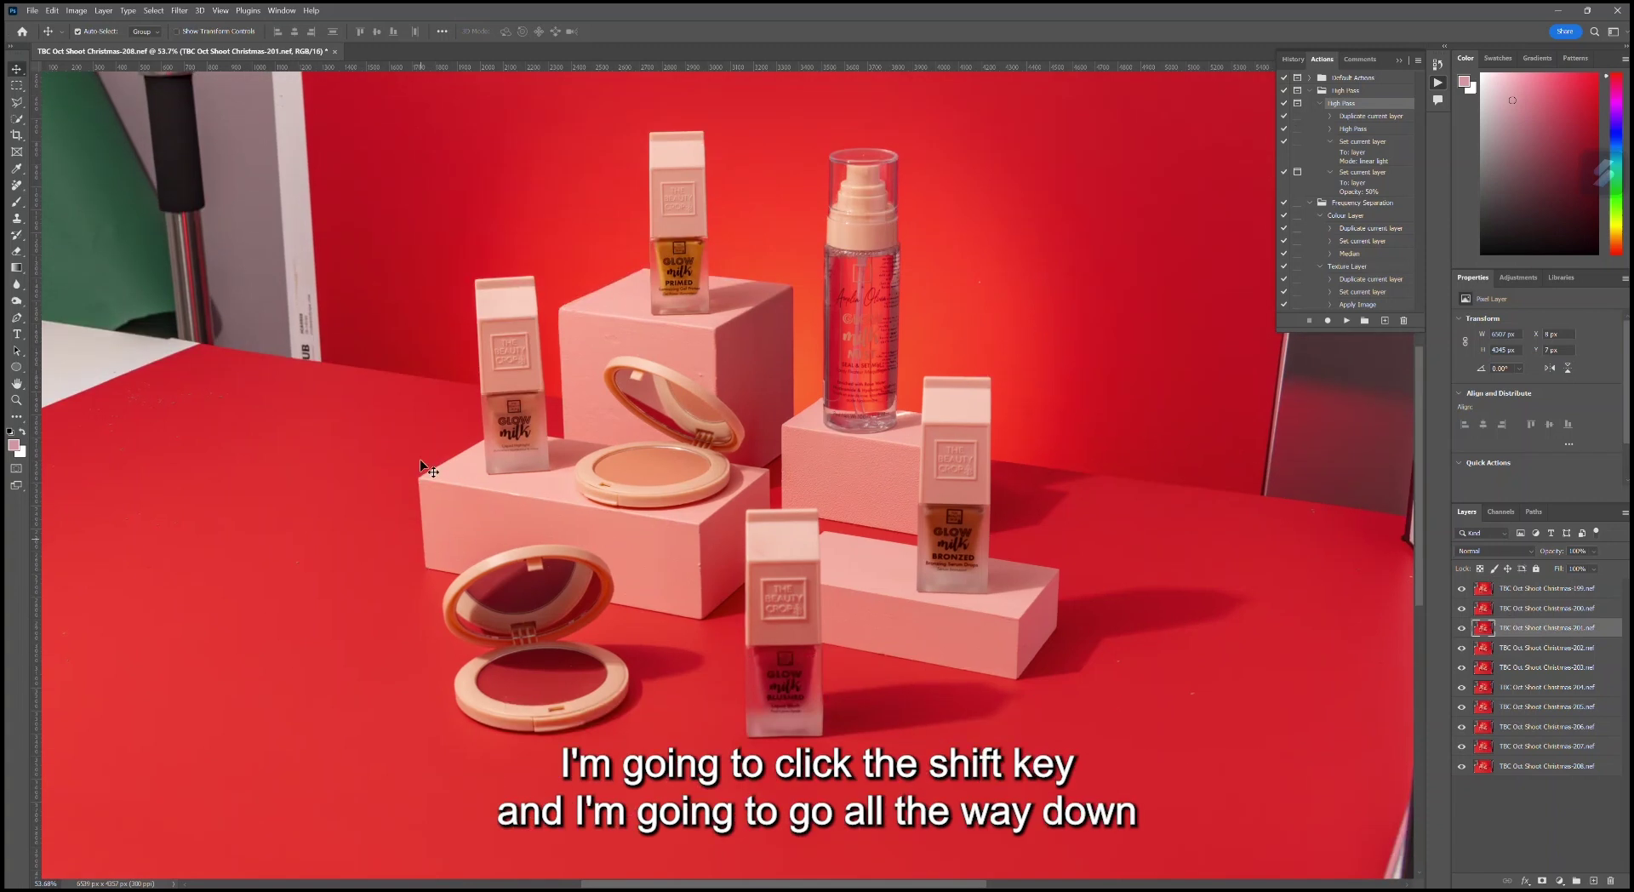
{"action": "scroll", "coordinate": [861, 521], "scroll_direction": "up", "scroll_amount": 2}
{"action": "scroll", "coordinate": [826, 355], "scroll_direction": "up", "scroll_amount": 1}
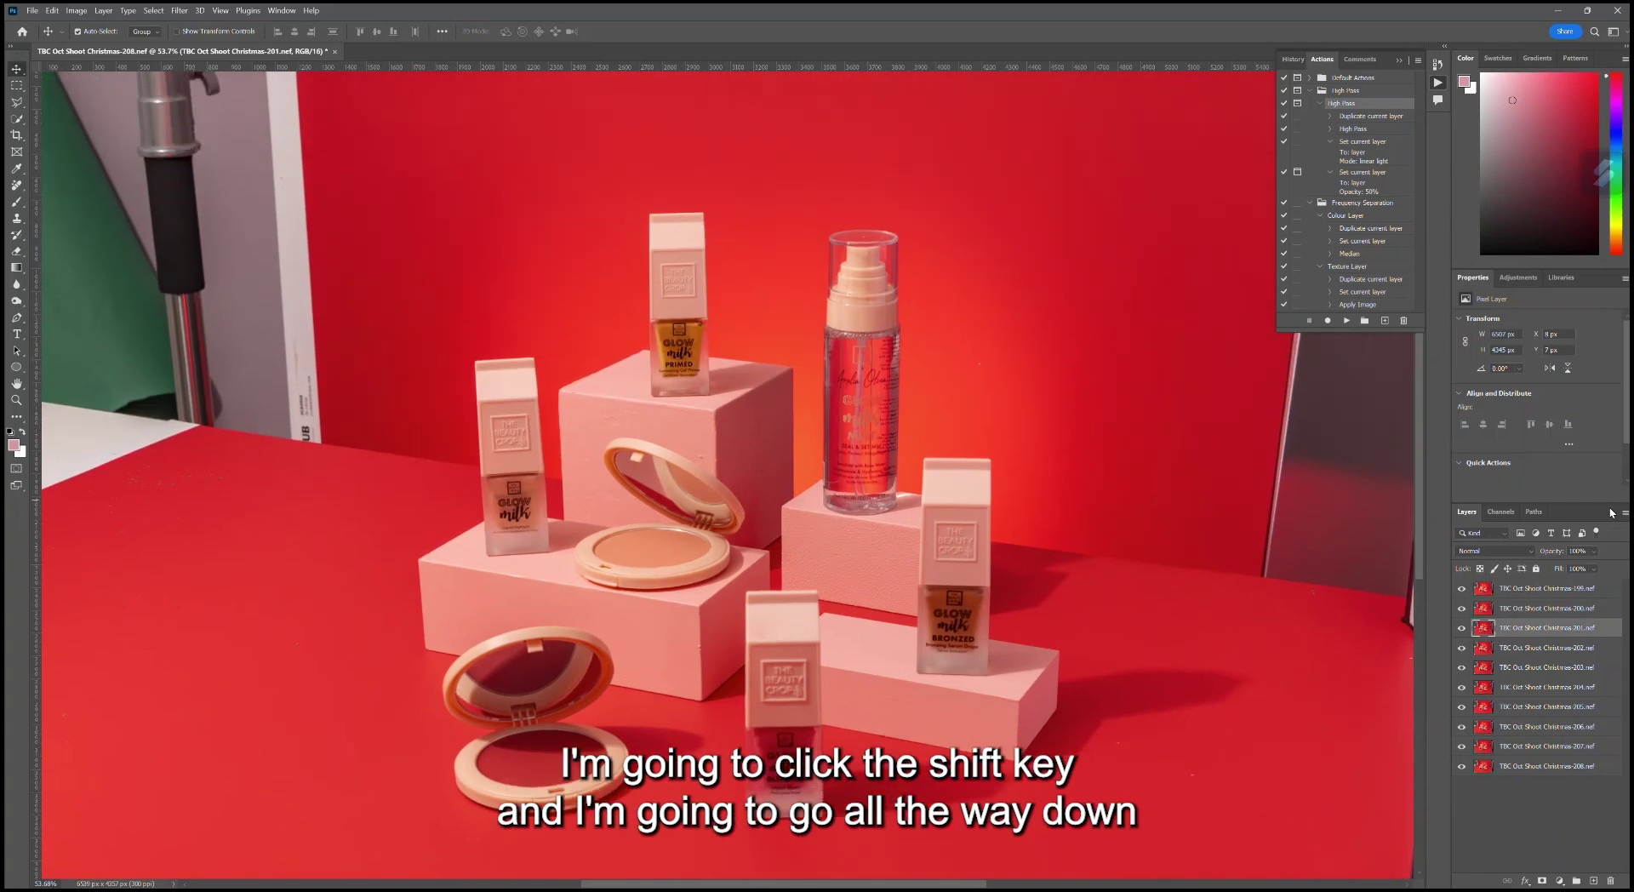
{"action": "left_click", "coordinate": [1529, 591]}
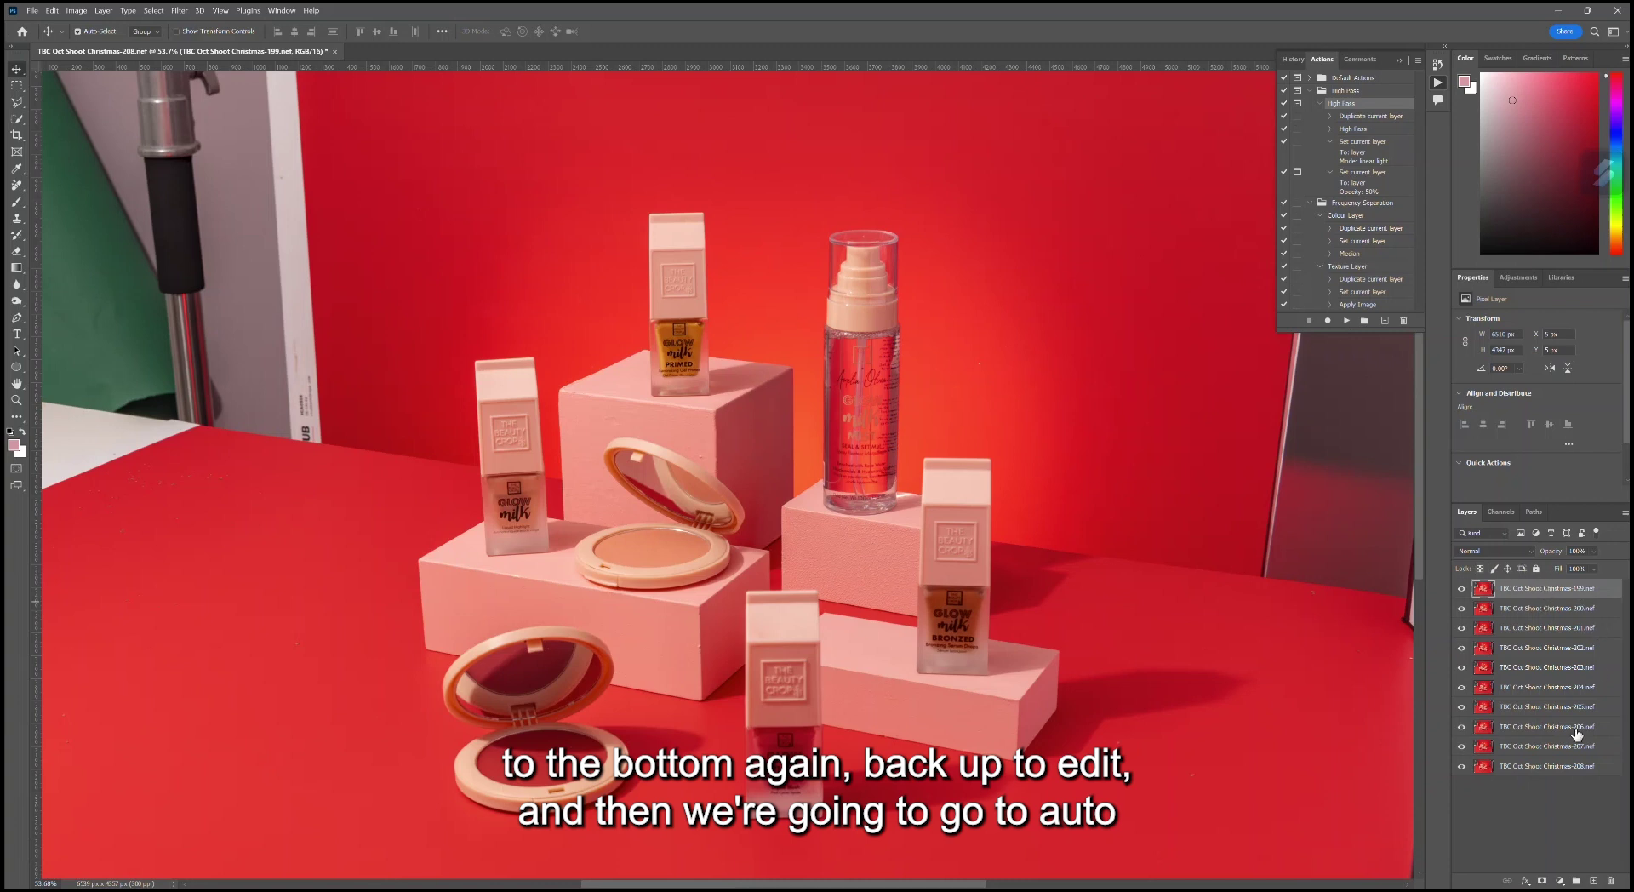
{"action": "left_click", "coordinate": [1523, 768], "text": "shift"}
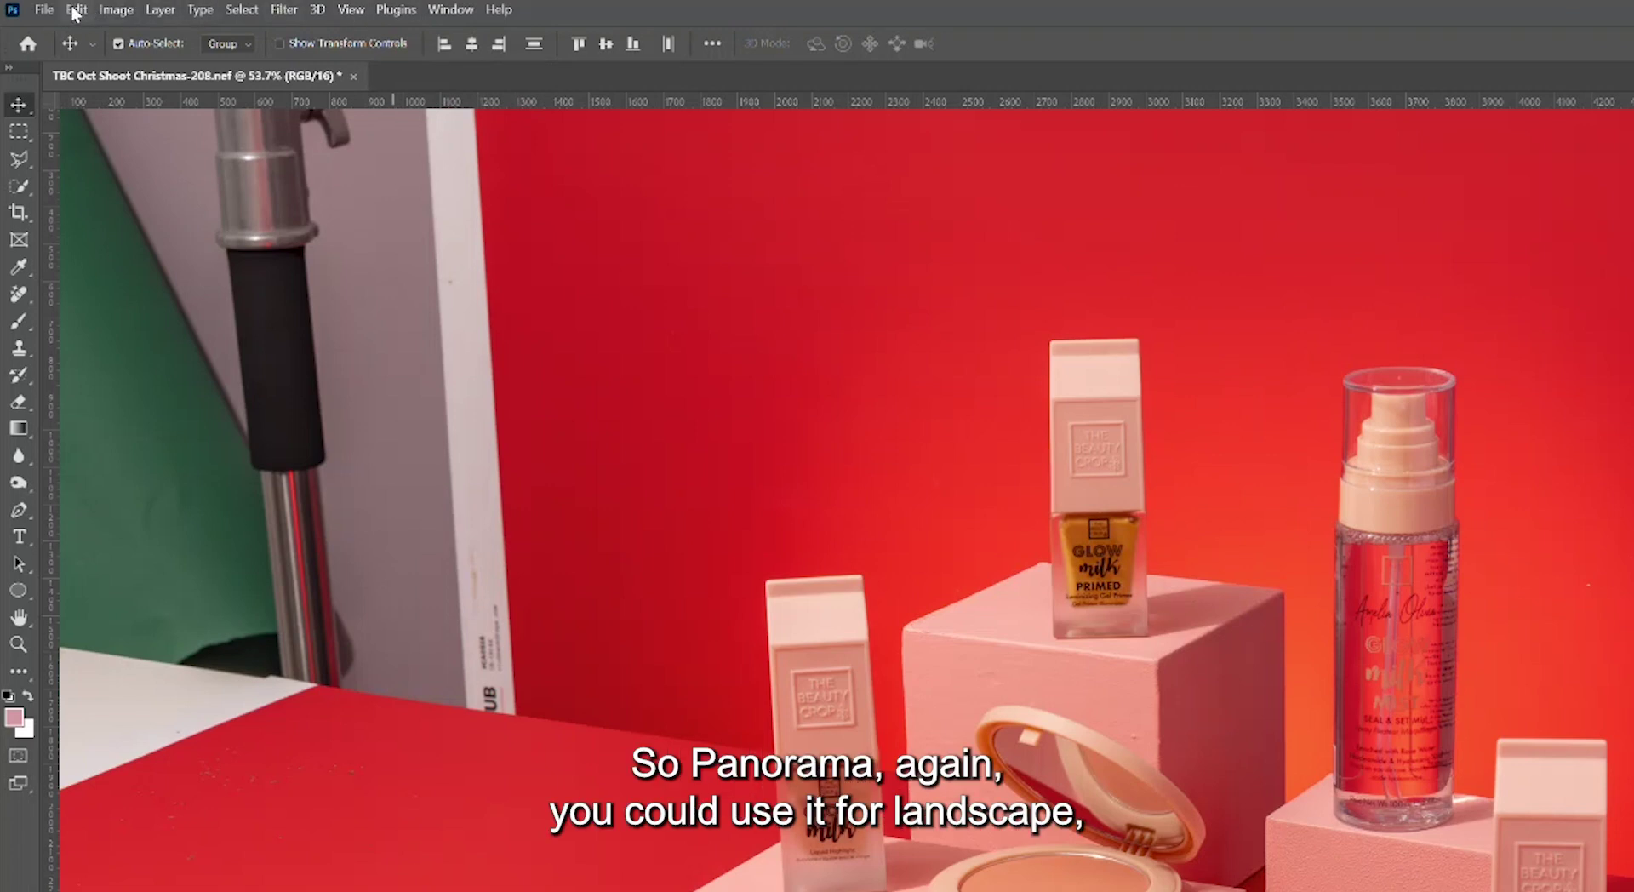
{"action": "left_click", "coordinate": [75, 12]}
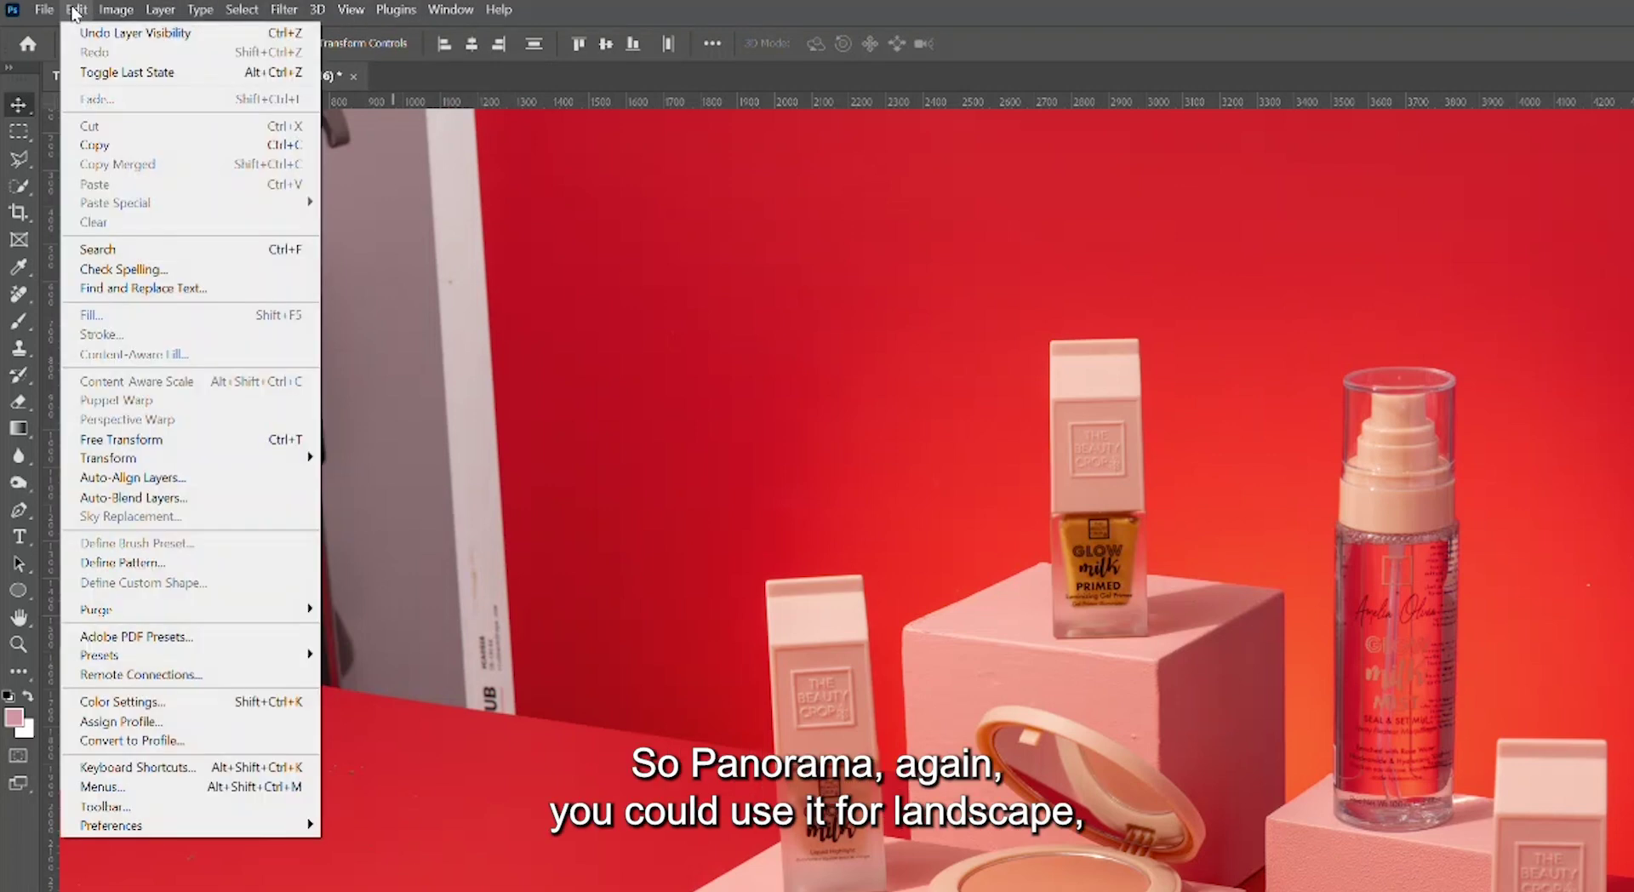
{"action": "left_click", "coordinate": [205, 504]}
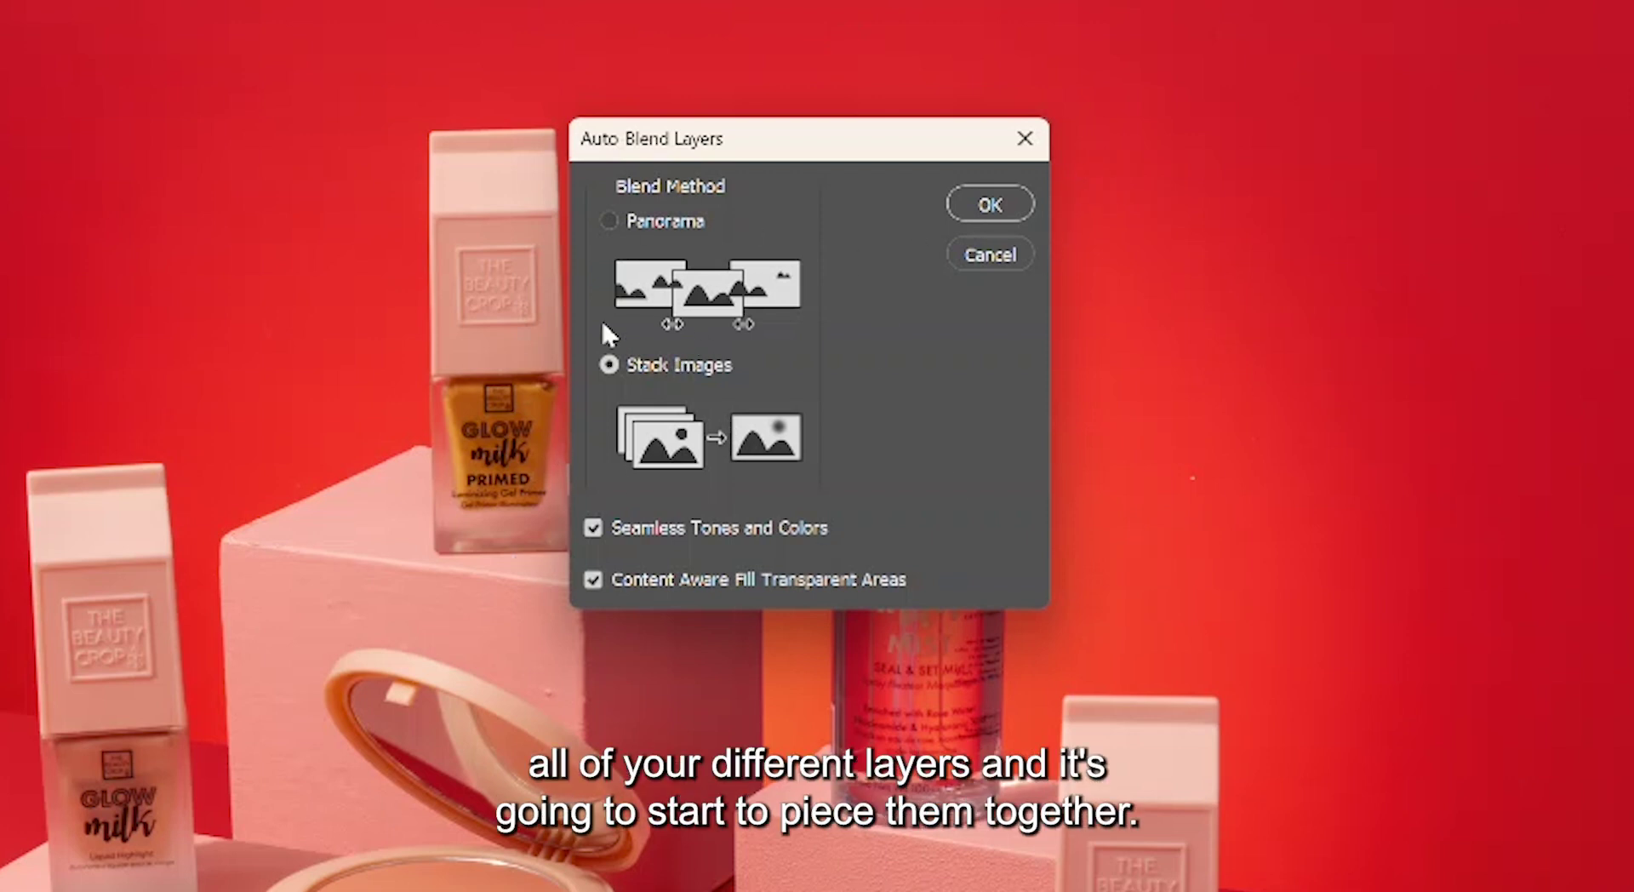
{"action": "left_click", "coordinate": [1003, 202]}
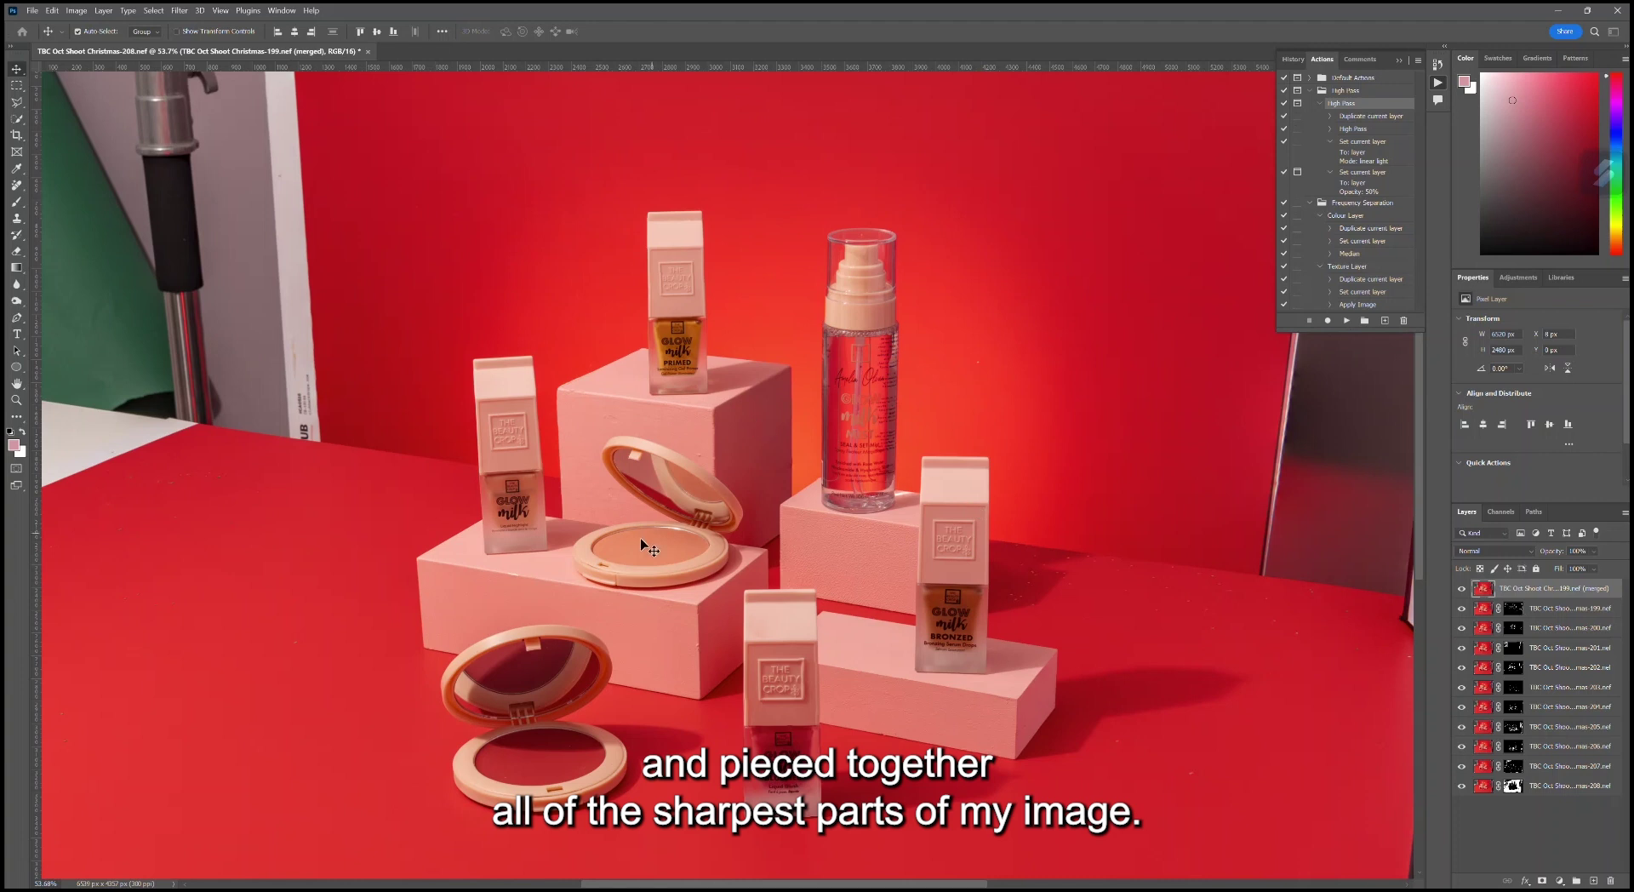
{"action": "scroll", "coordinate": [670, 346], "scroll_direction": "up", "scroll_amount": 1}
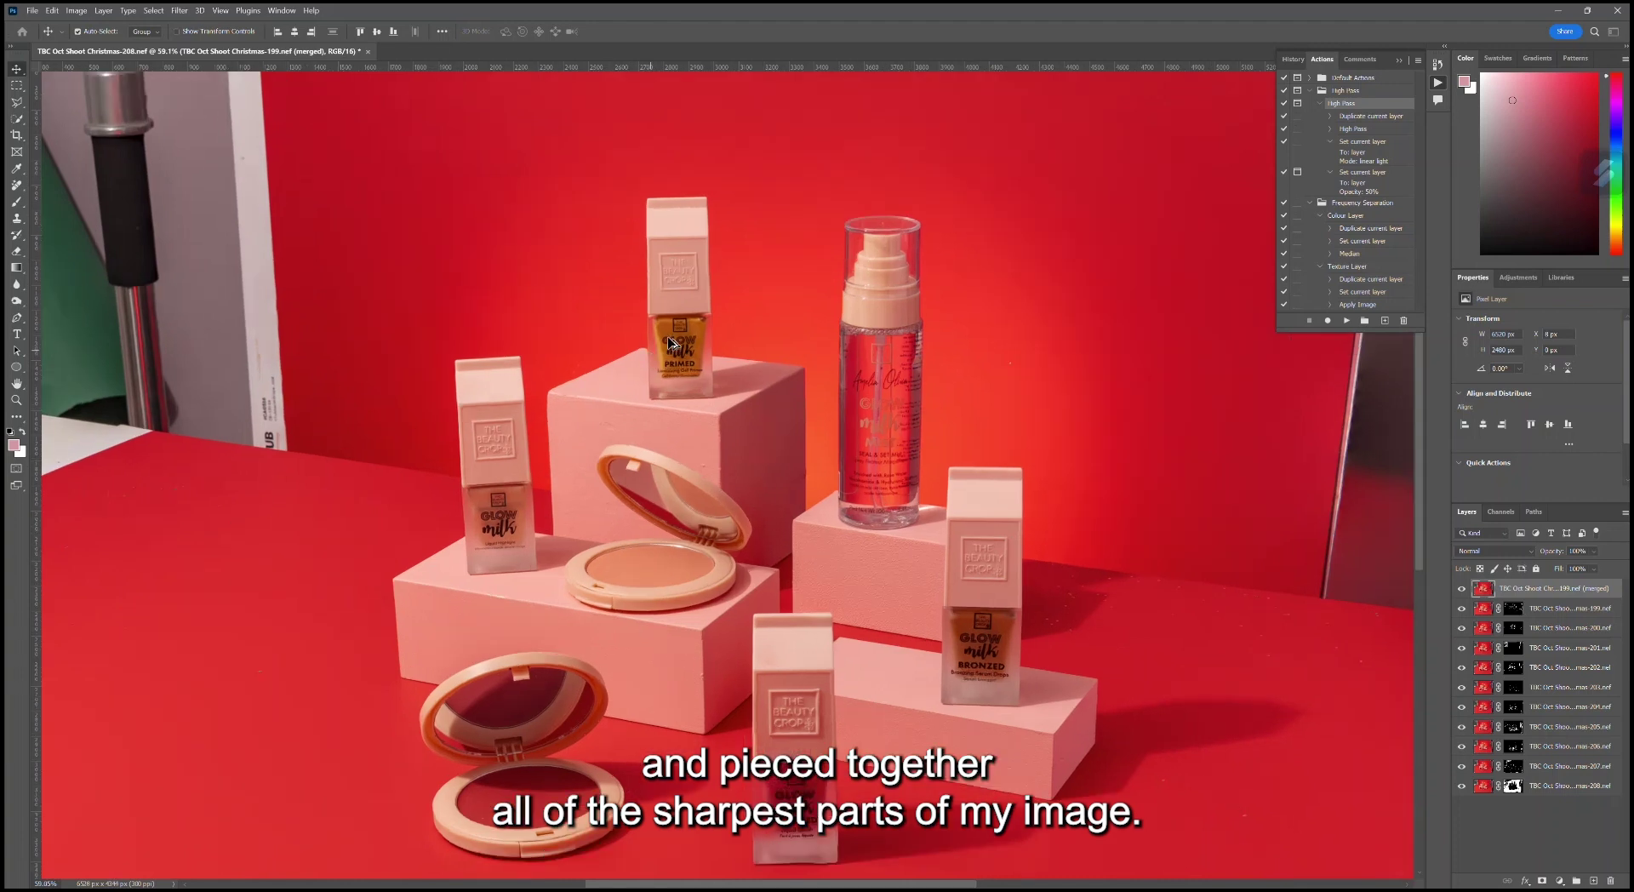
{"action": "scroll", "coordinate": [670, 343], "scroll_direction": "up", "scroll_amount": 5}
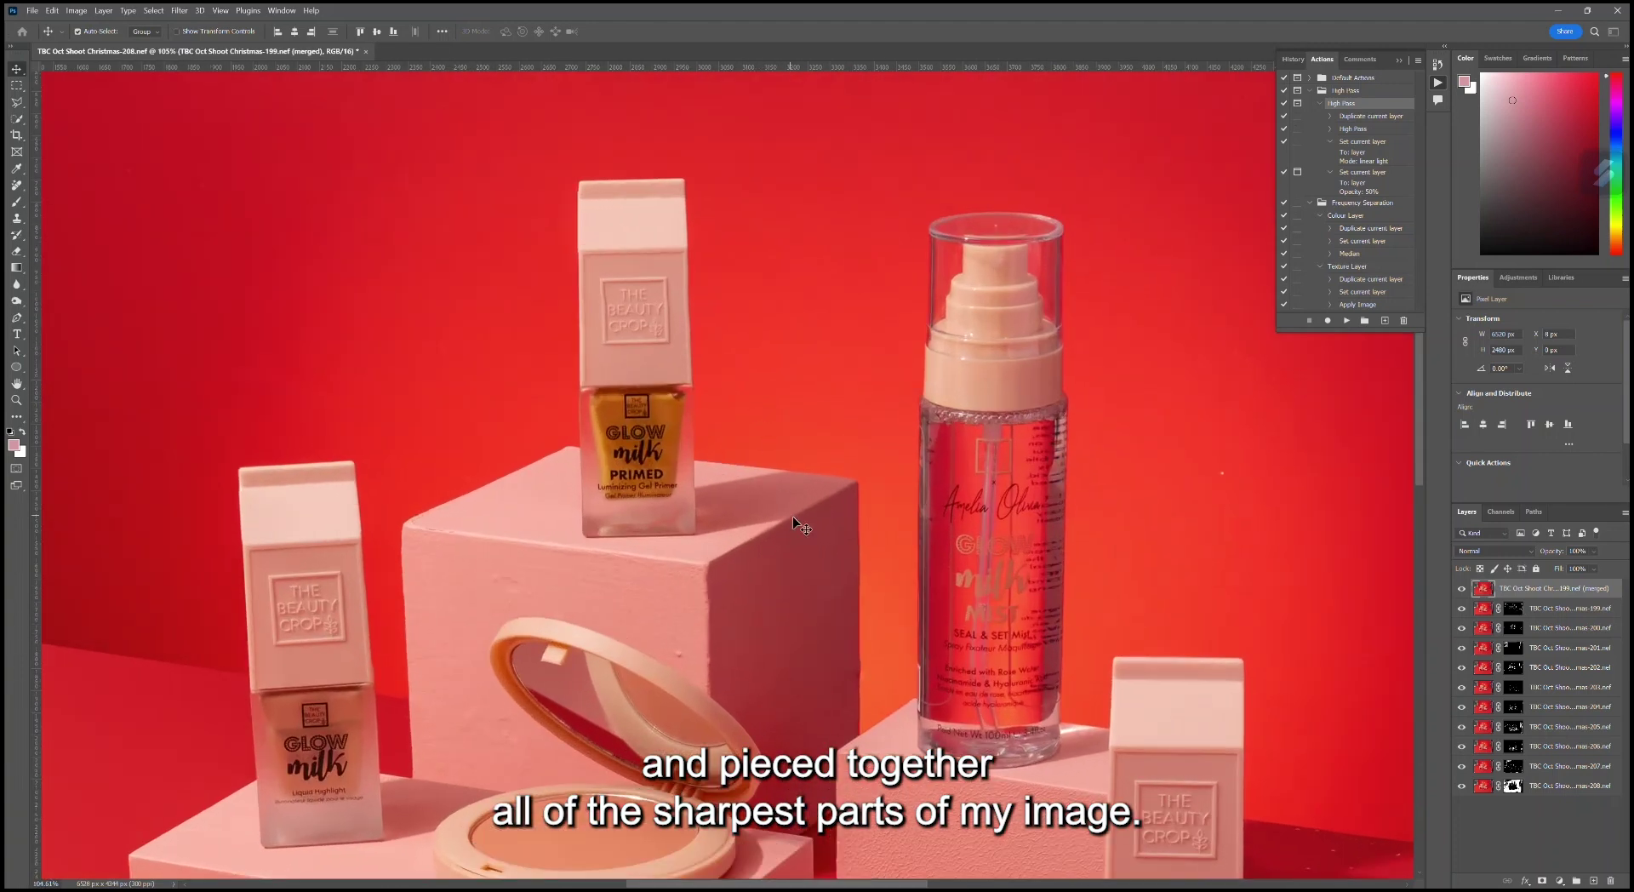
{"action": "scroll", "coordinate": [798, 550], "scroll_direction": "down", "scroll_amount": 5}
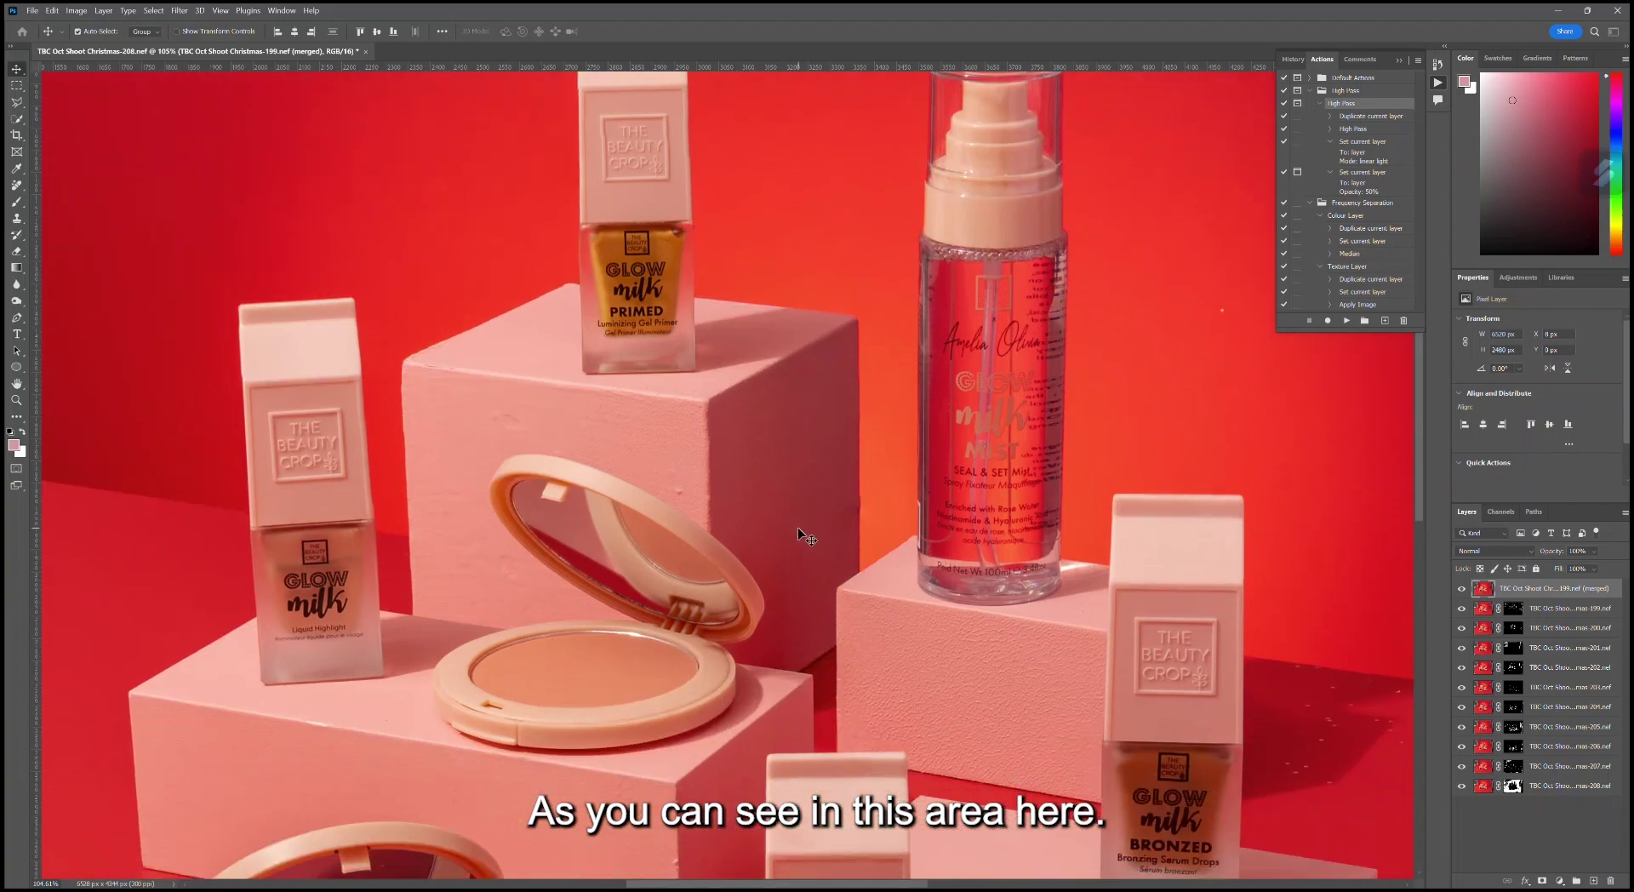
{"action": "scroll", "coordinate": [607, 621], "scroll_direction": "down", "scroll_amount": 7}
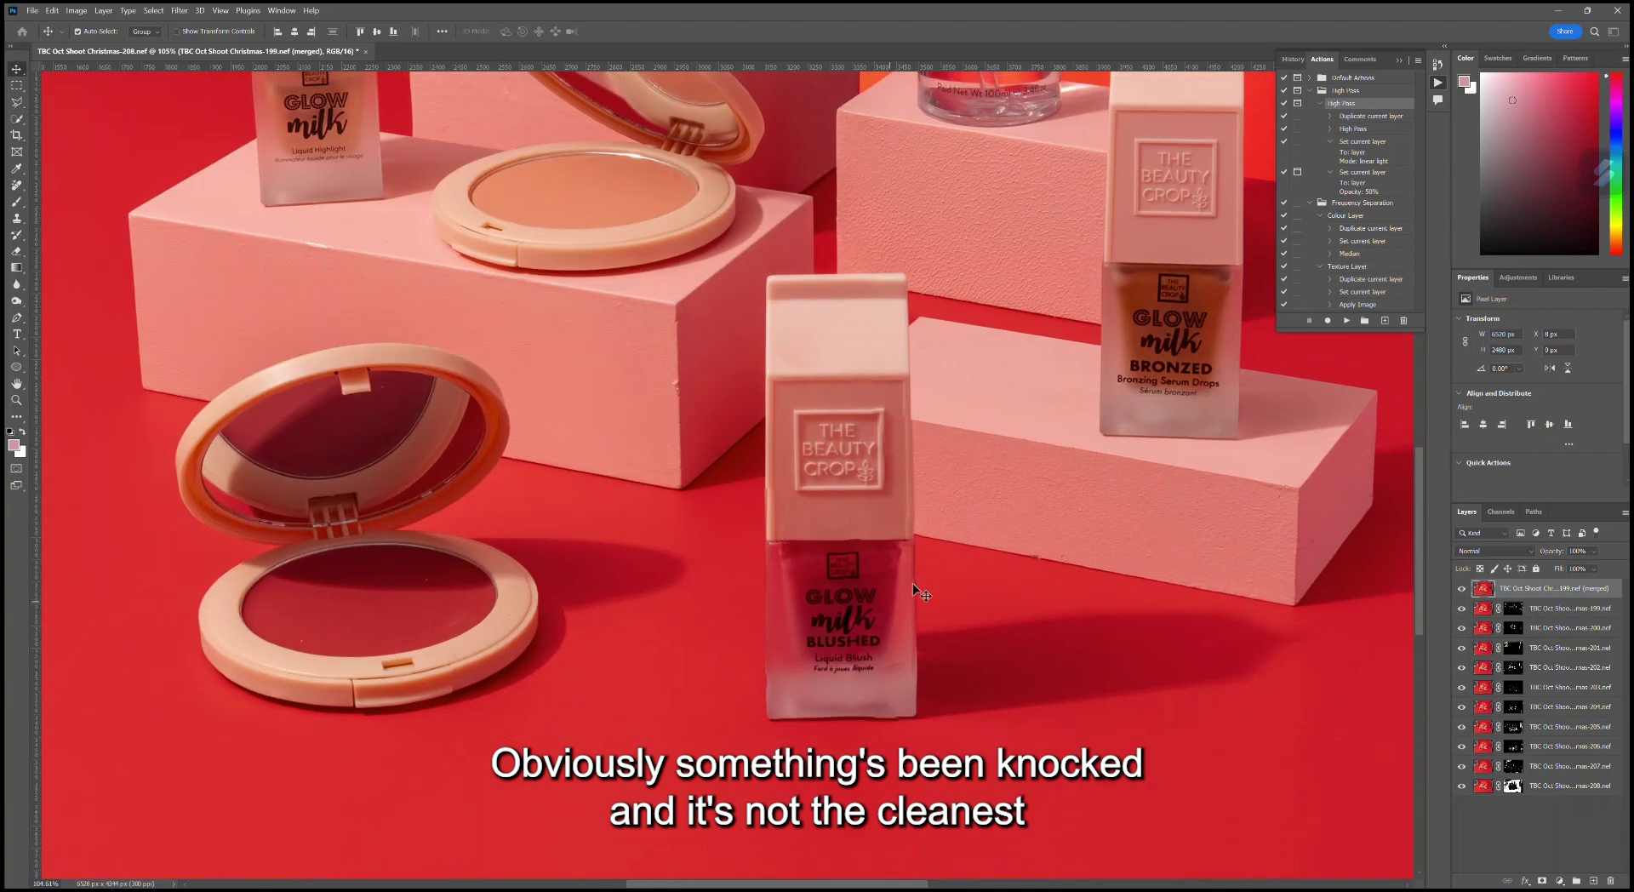
{"action": "scroll", "coordinate": [957, 575], "scroll_direction": "up", "scroll_amount": 3}
{"action": "scroll", "coordinate": [869, 549], "scroll_direction": "up", "scroll_amount": 1}
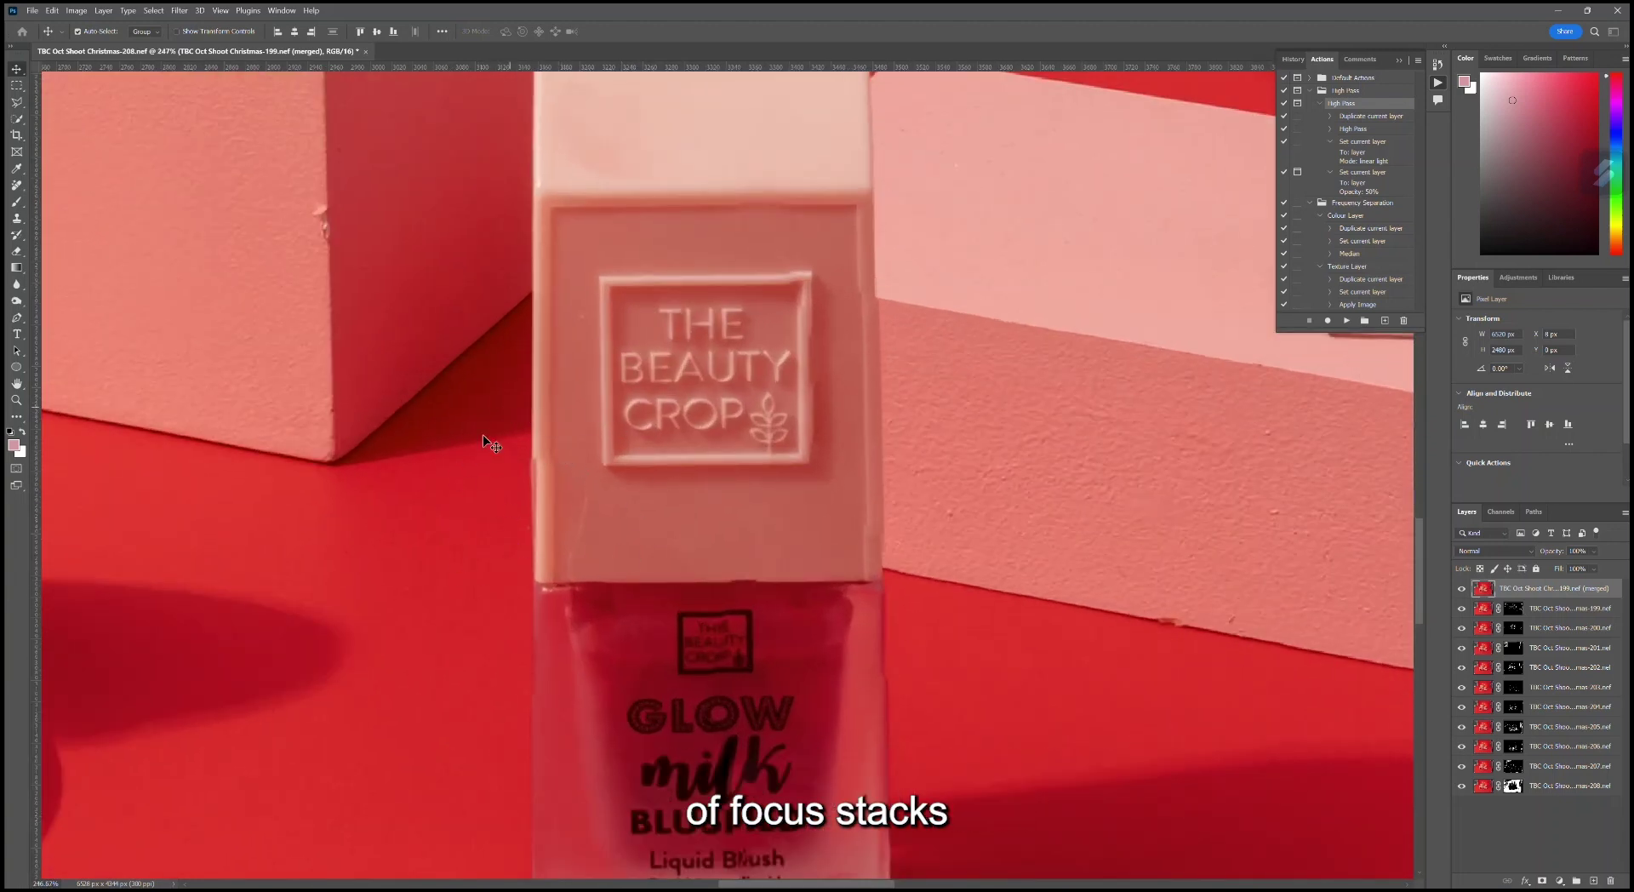
{"action": "scroll", "coordinate": [908, 624], "scroll_direction": "down", "scroll_amount": 5}
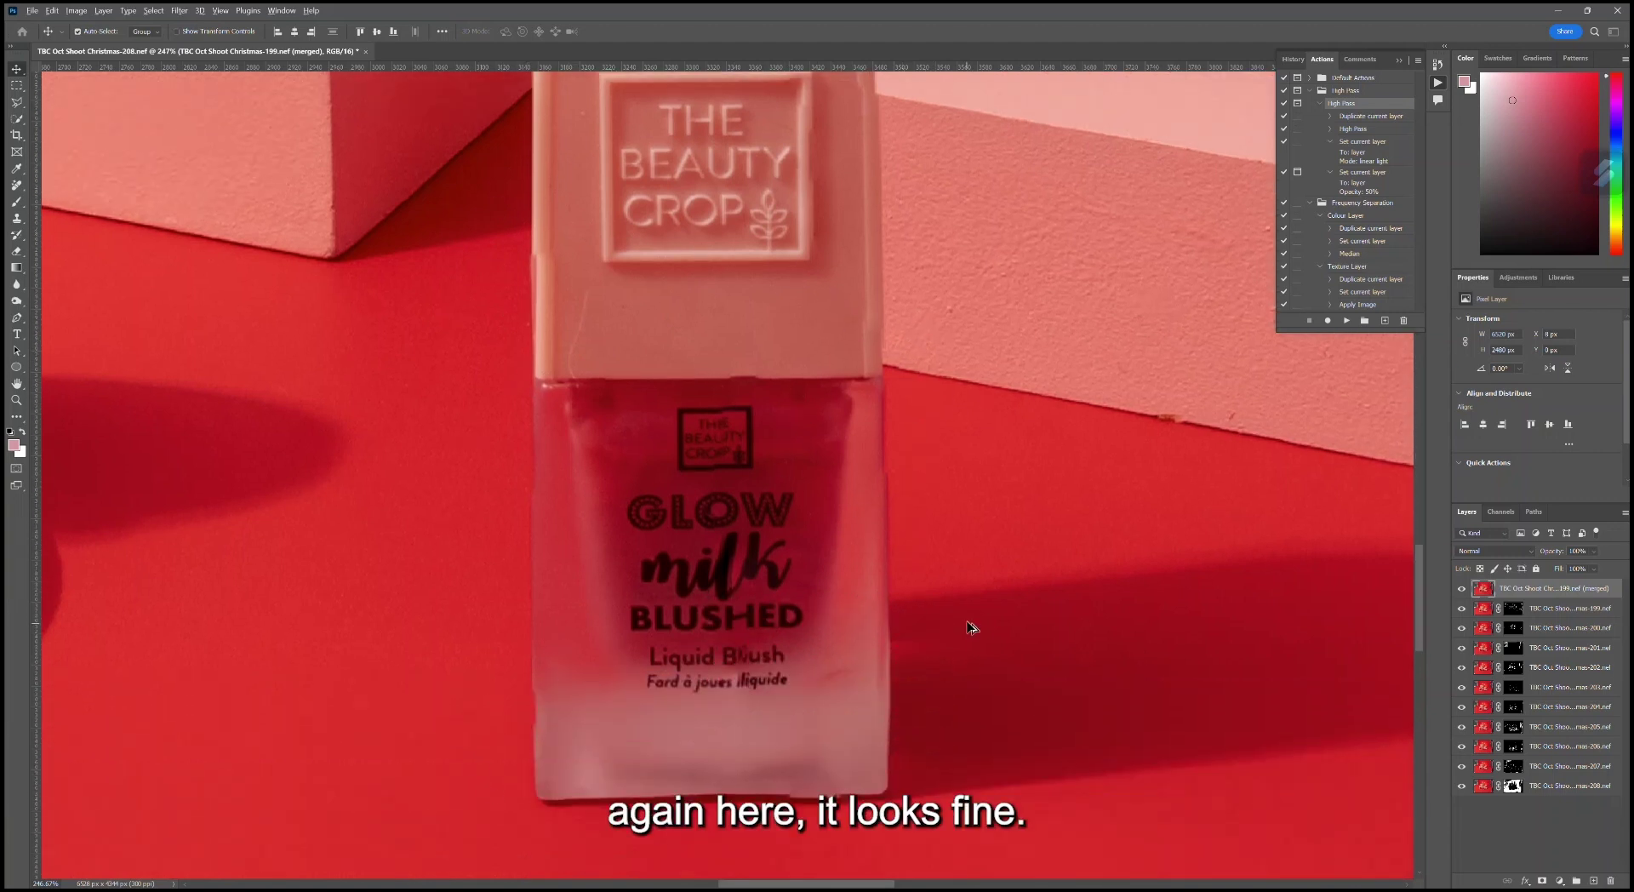
{"action": "scroll", "coordinate": [973, 627], "scroll_direction": "down", "scroll_amount": 10}
{"action": "scroll", "coordinate": [1036, 387], "scroll_direction": "up", "scroll_amount": 8}
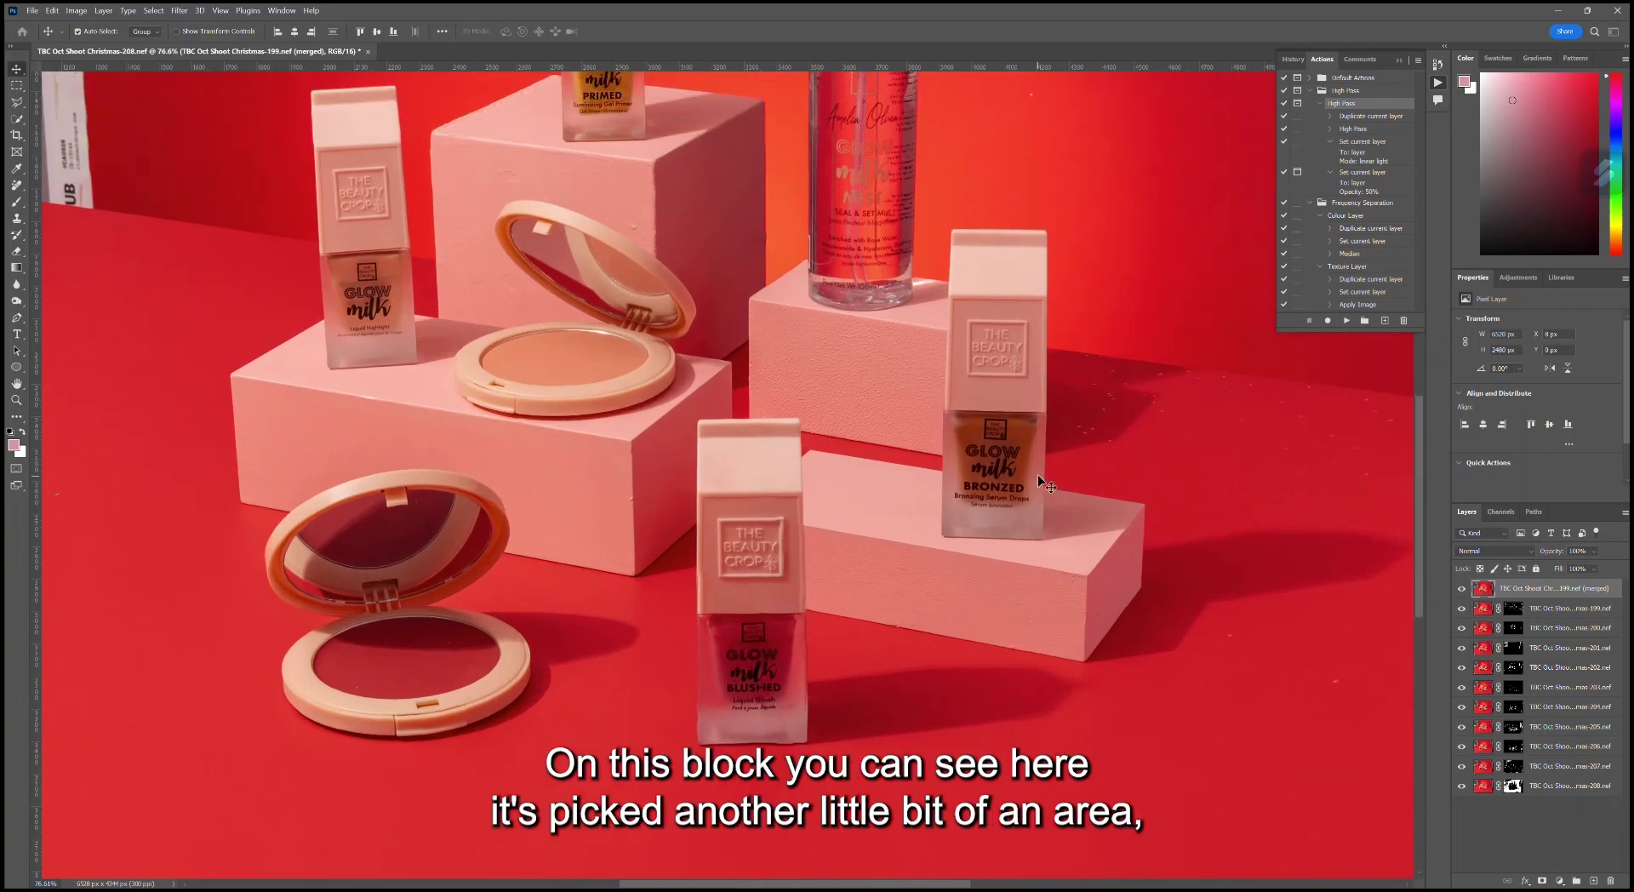
{"action": "scroll", "coordinate": [1004, 392], "scroll_direction": "up", "scroll_amount": 5}
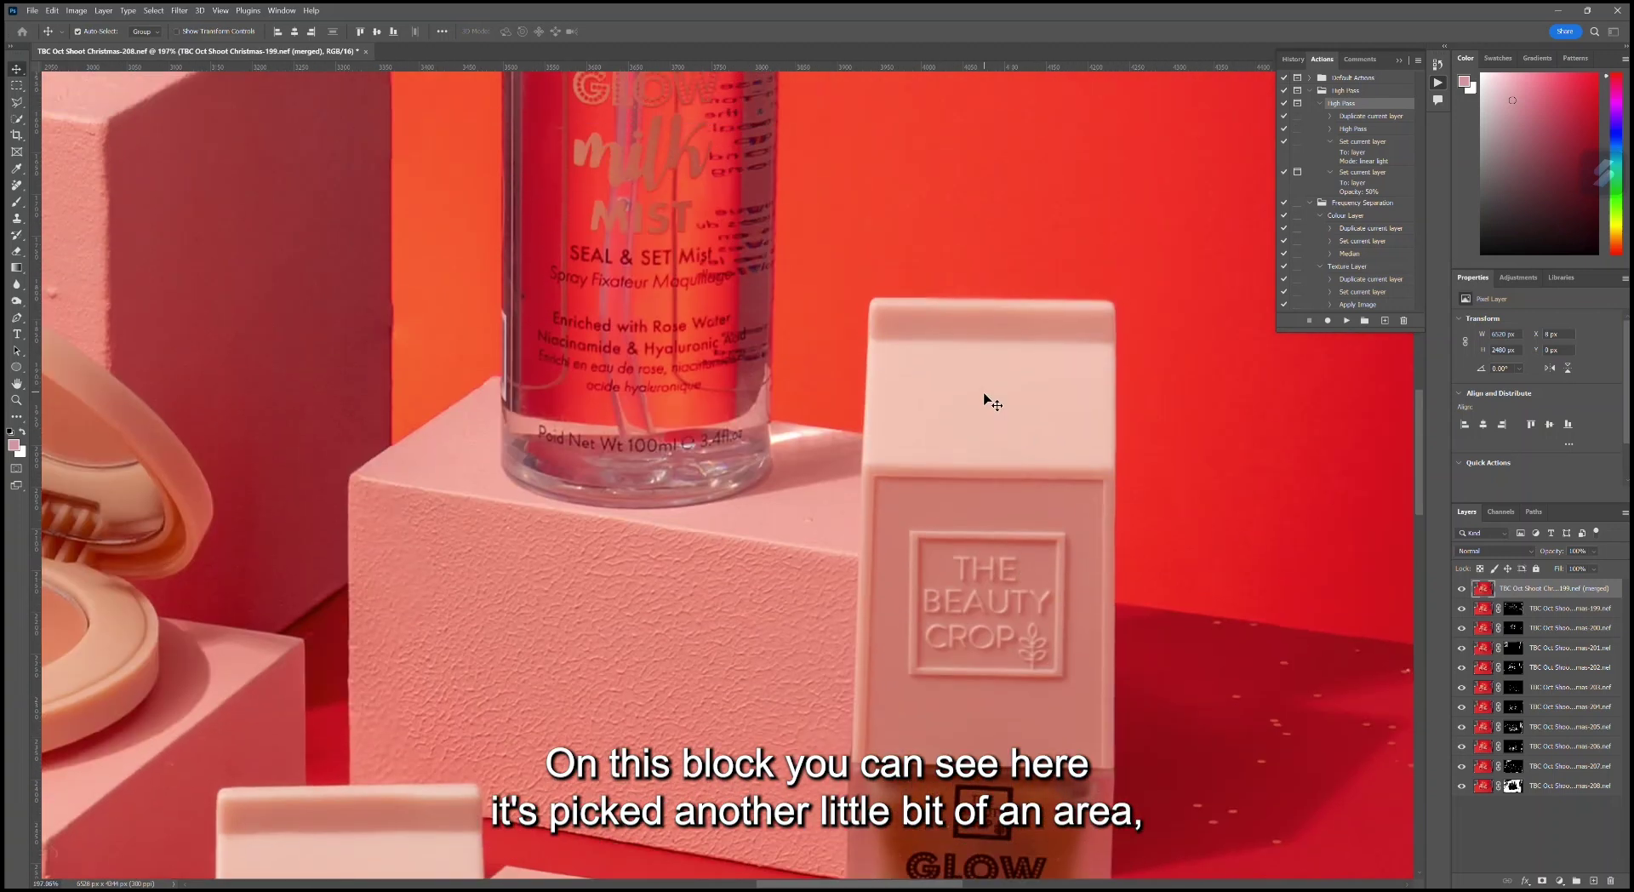
{"action": "scroll", "coordinate": [349, 406], "scroll_direction": "up", "scroll_amount": 3}
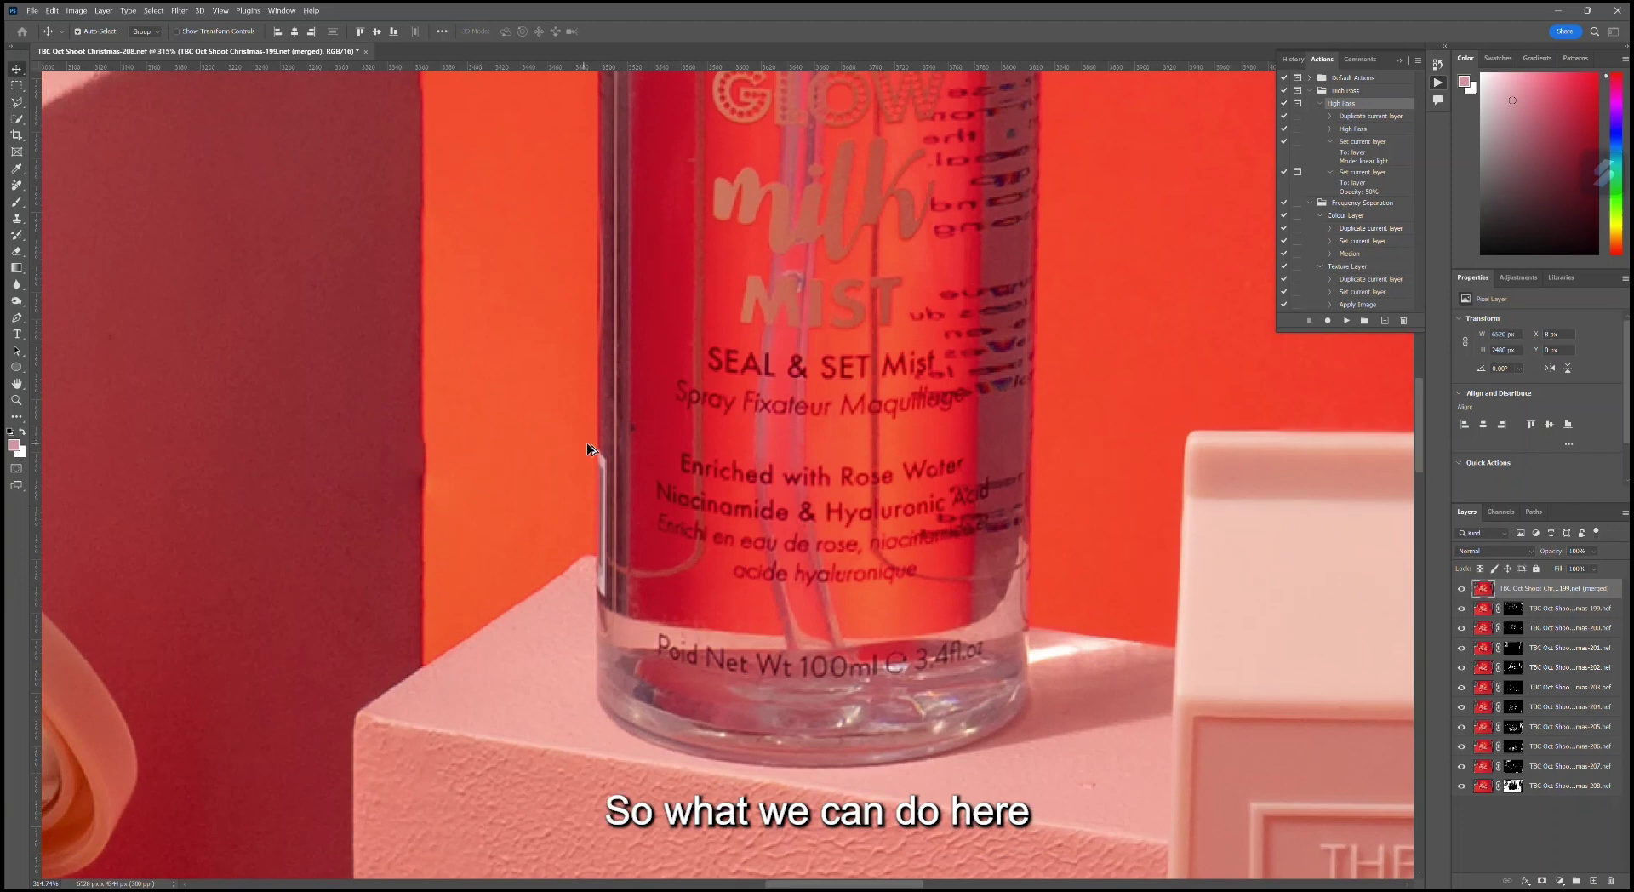
{"action": "scroll", "coordinate": [405, 470], "scroll_direction": "down", "scroll_amount": 9}
{"action": "scroll", "coordinate": [536, 351], "scroll_direction": "down", "scroll_amount": 5}
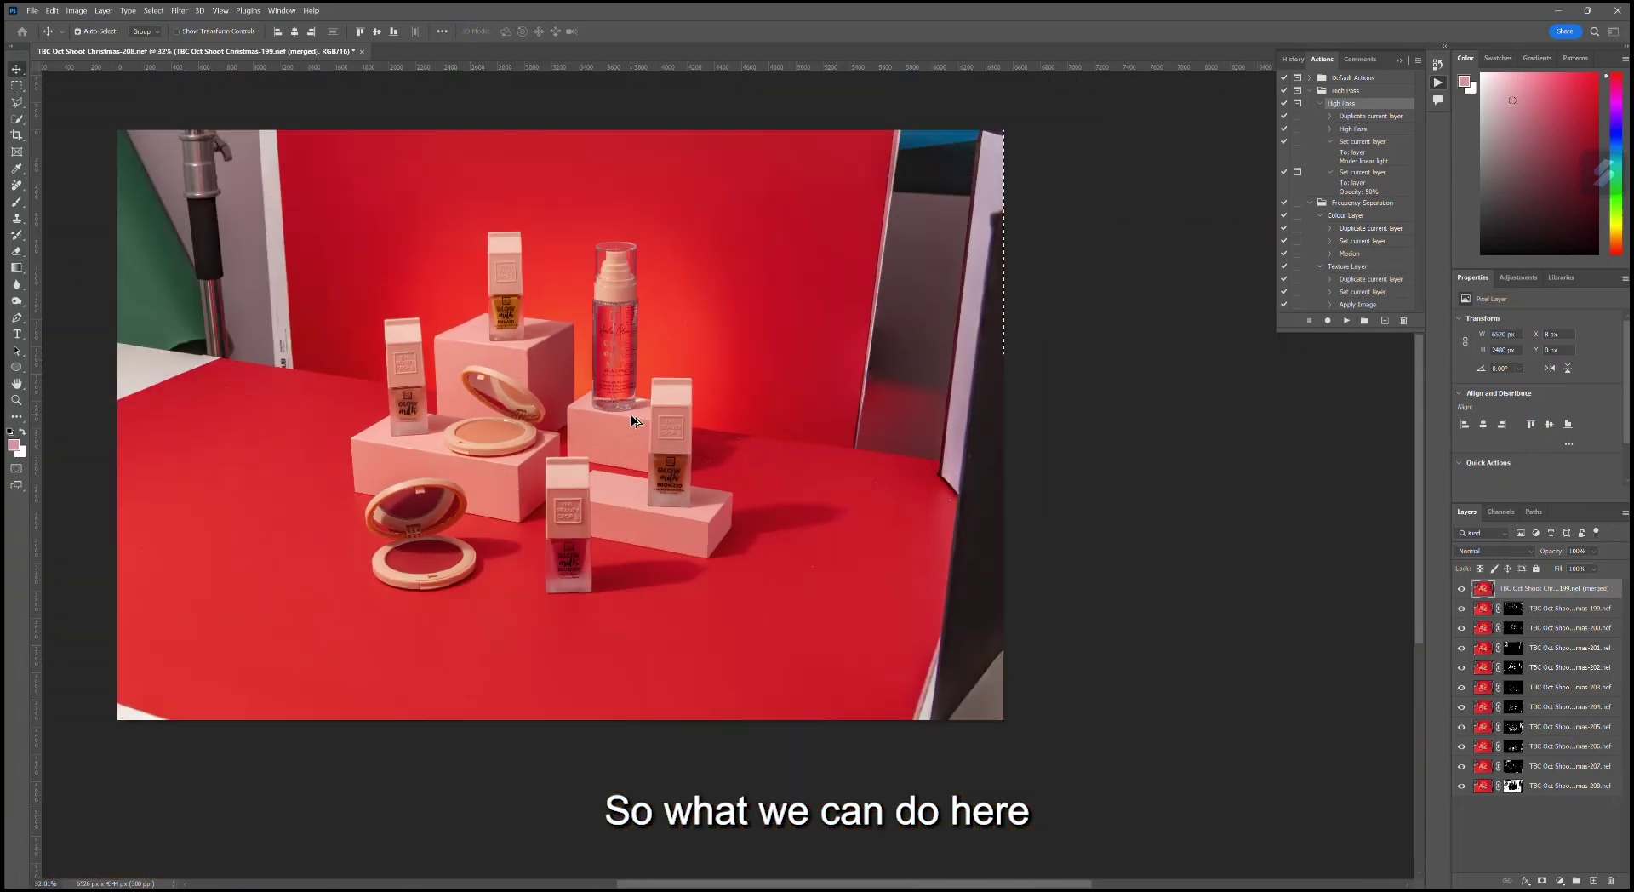
{"action": "scroll", "coordinate": [678, 403], "scroll_direction": "up", "scroll_amount": 5}
{"action": "scroll", "coordinate": [764, 459], "scroll_direction": "up", "scroll_amount": 2}
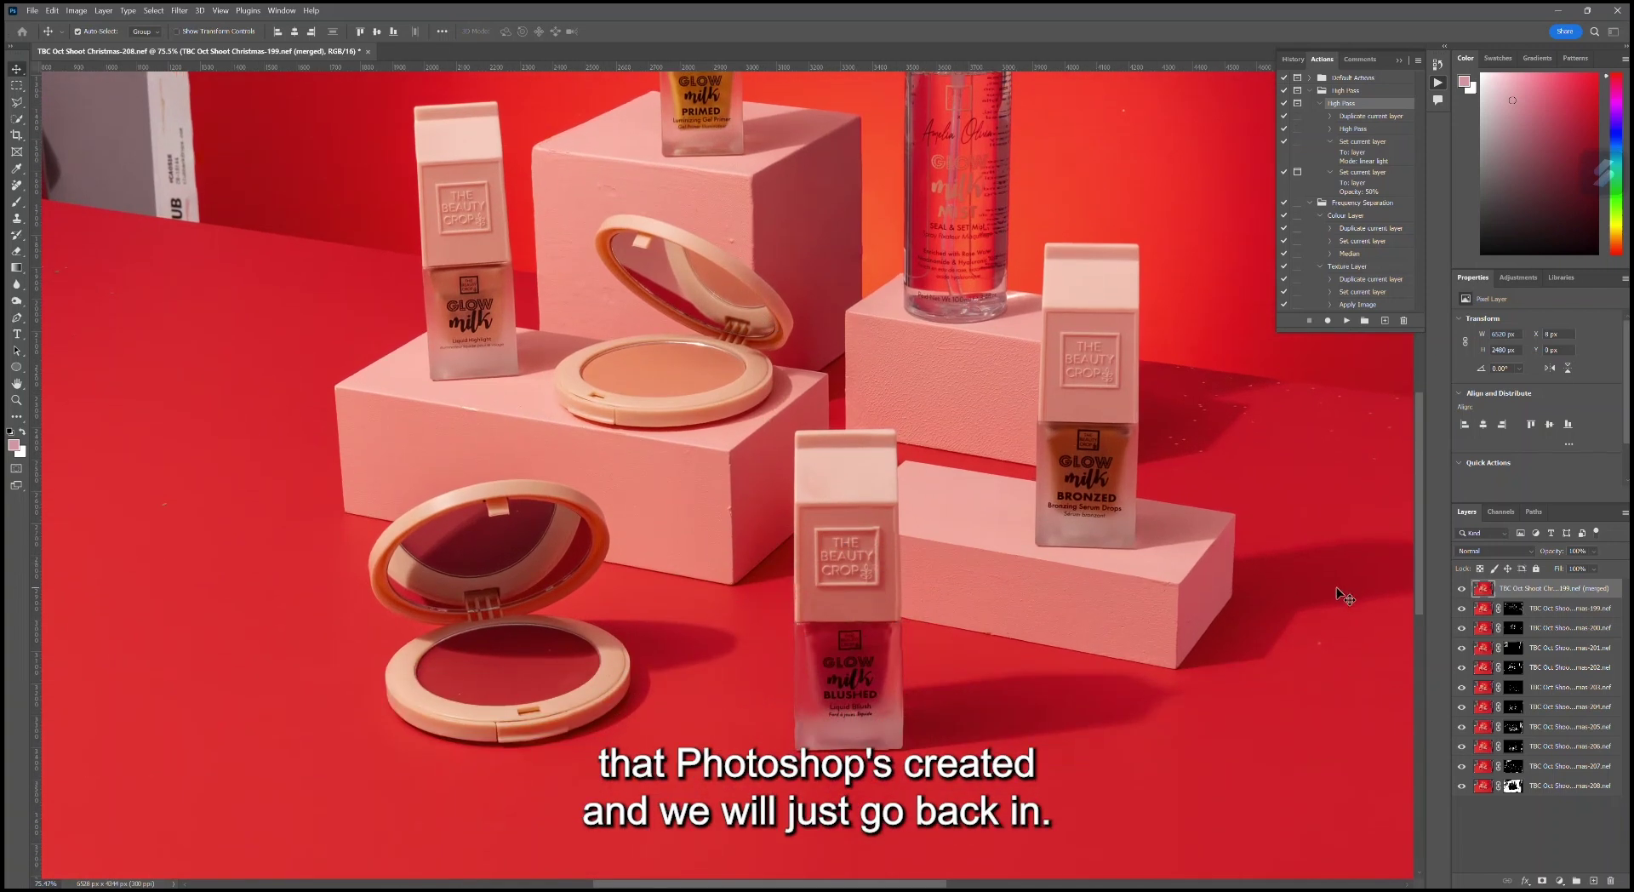
{"action": "scroll", "coordinate": [1007, 555], "scroll_direction": "up", "scroll_amount": 3}
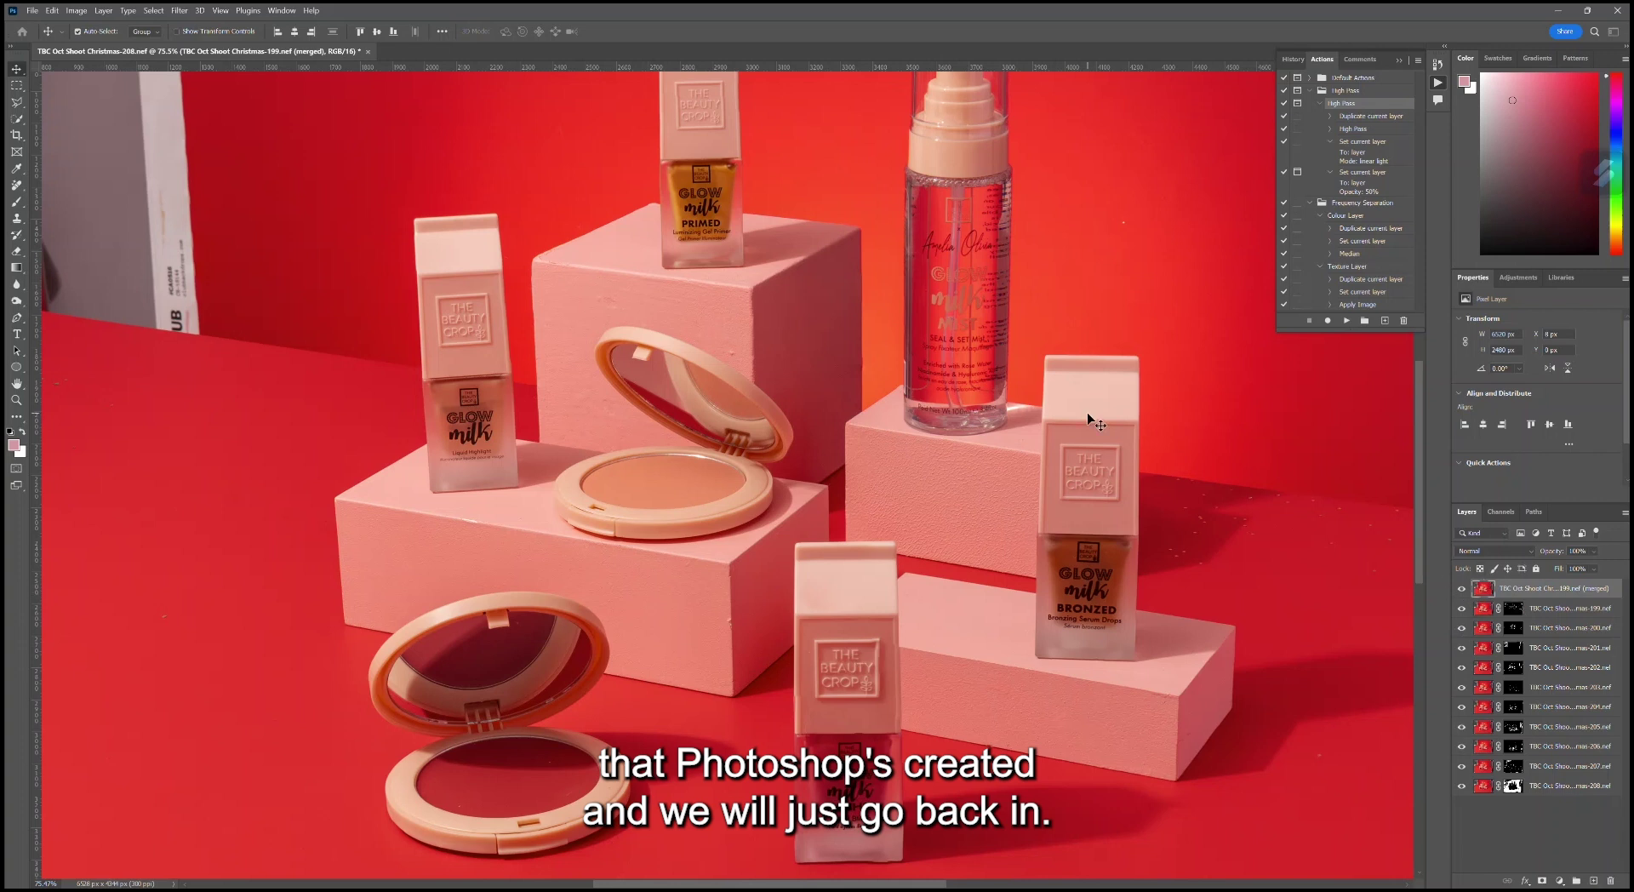
{"action": "left_click", "coordinate": [1462, 588]}
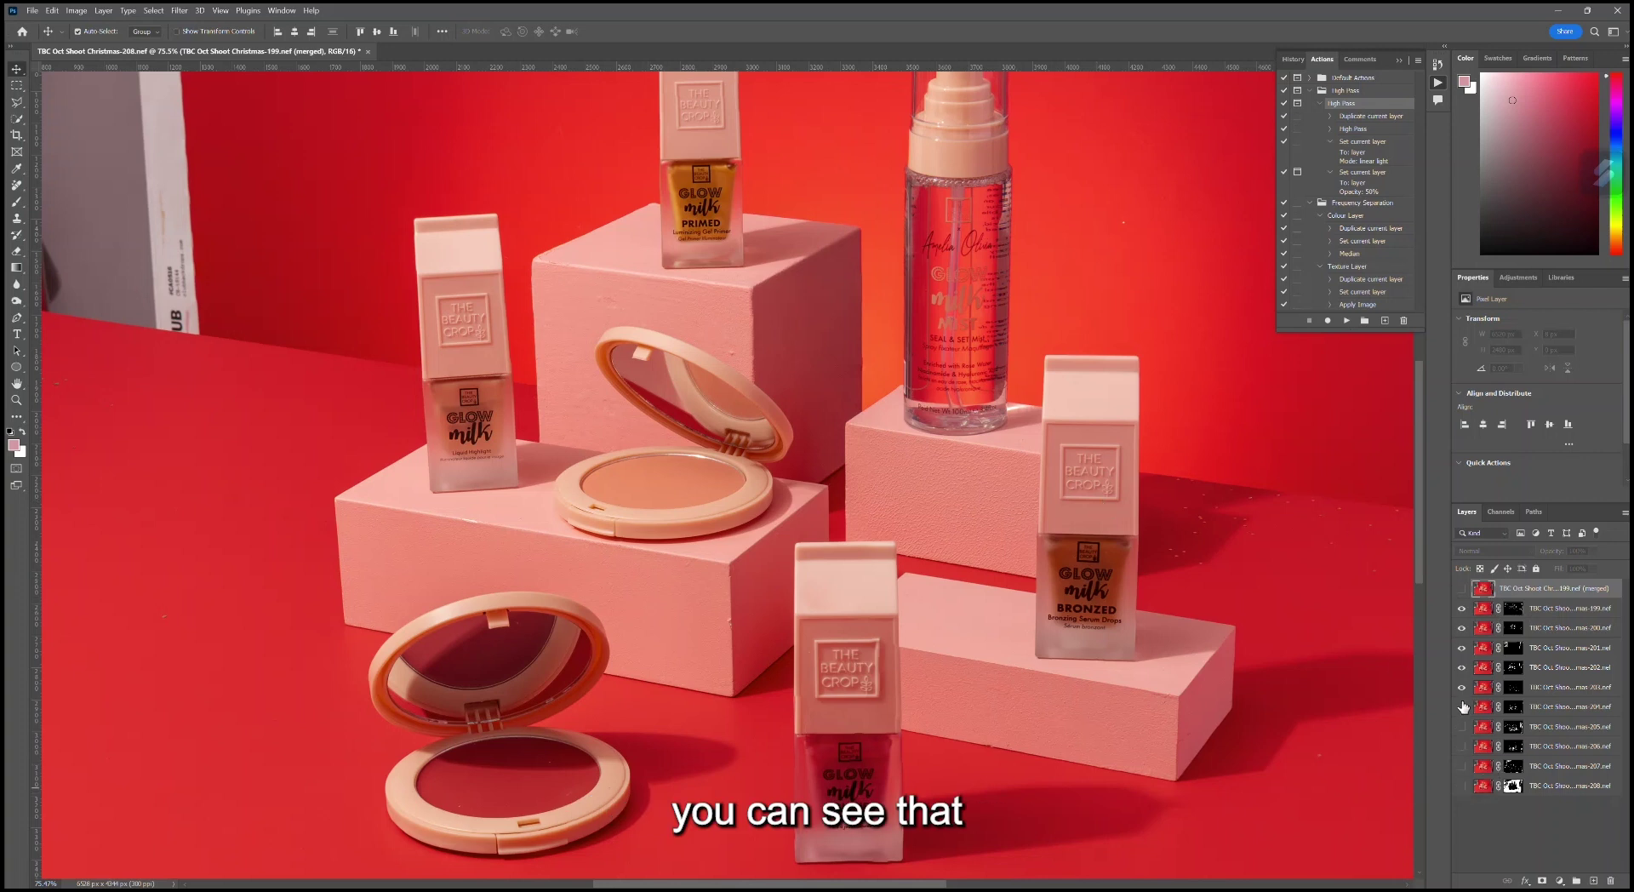
Step: Hide the merged layer and view each source frame, 200 through the bottom base frame, on its own
{"action": "left_click_drag", "start_coordinate": [1463, 707], "coordinate": [1461, 636]}
{"action": "scroll", "coordinate": [1267, 670], "scroll_direction": "down", "scroll_amount": 3}
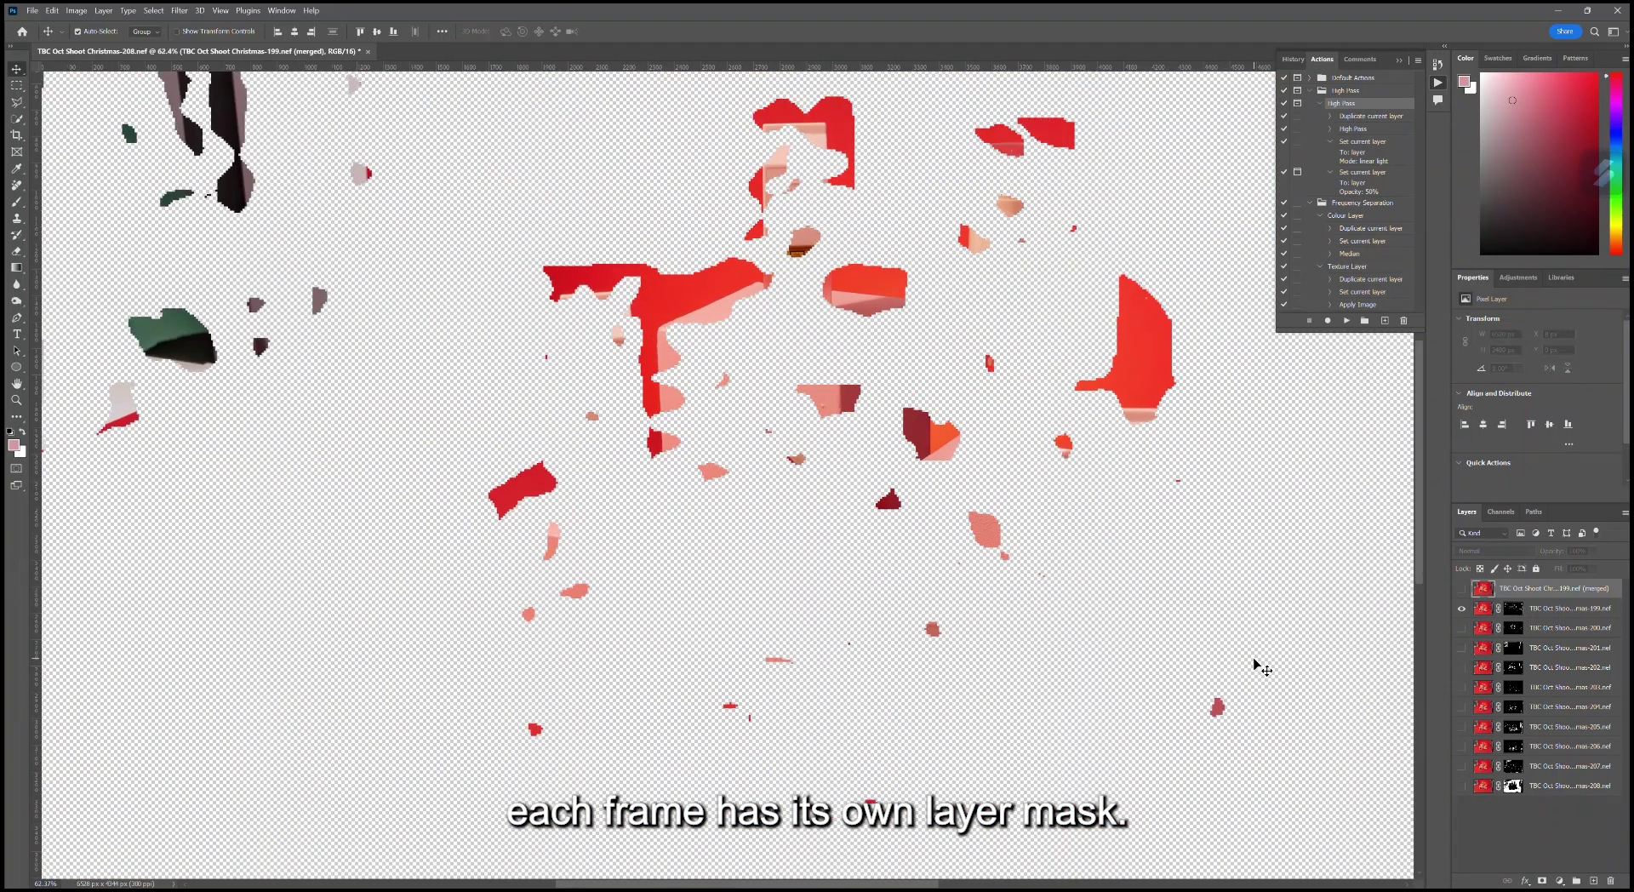
{"action": "scroll", "coordinate": [1267, 670], "scroll_direction": "down", "scroll_amount": 2}
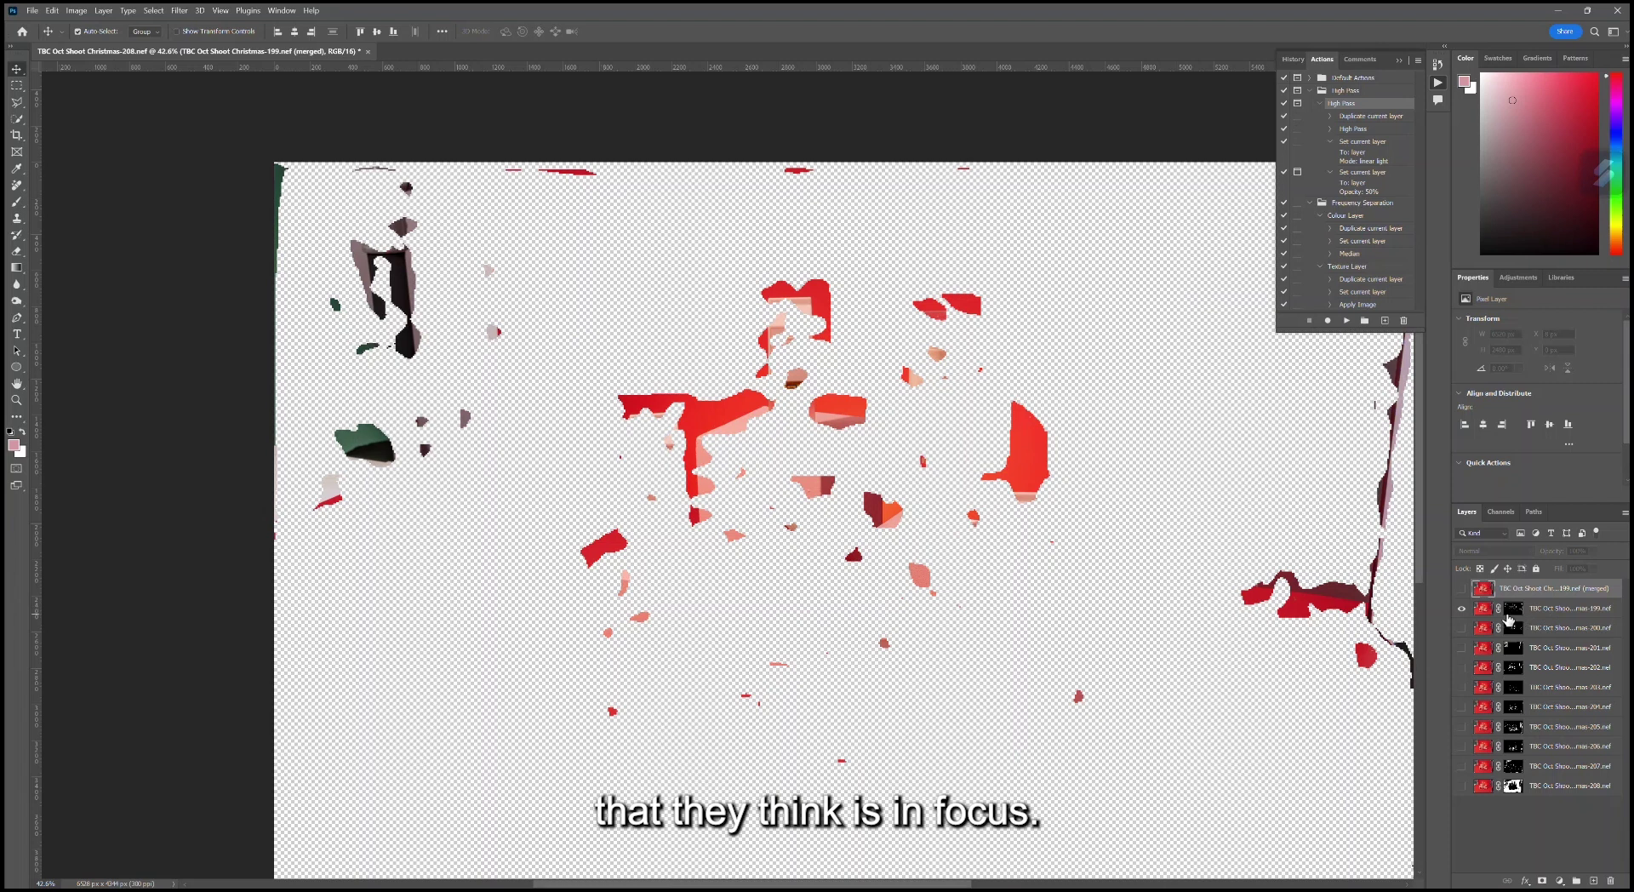
{"action": "left_click", "coordinate": [1461, 628], "text": "alt"}
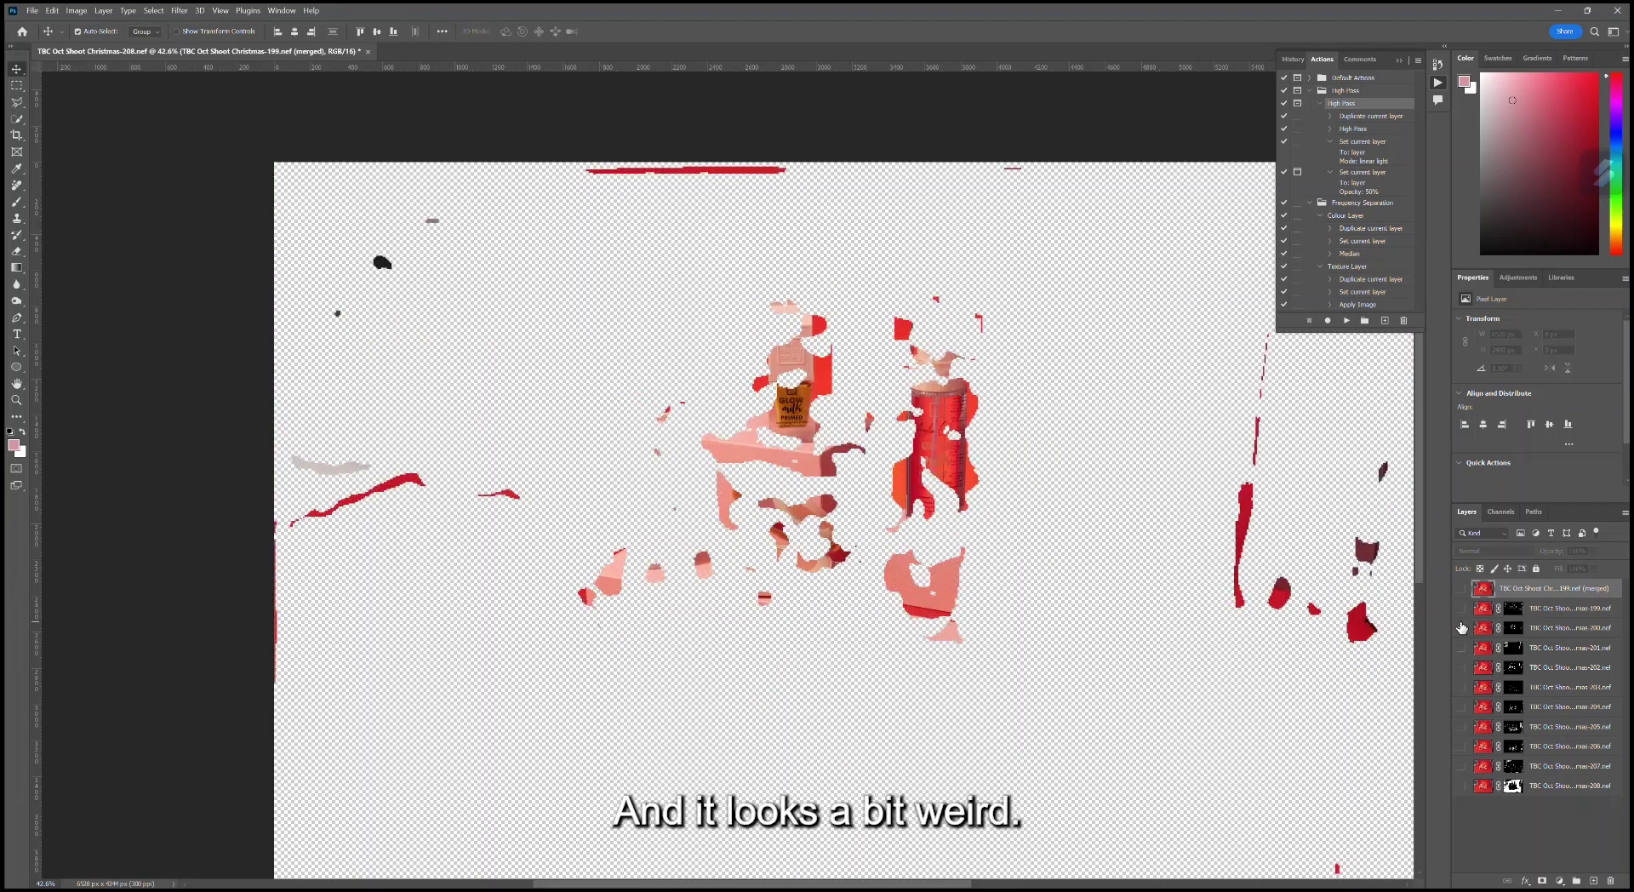
{"action": "left_click", "coordinate": [1461, 650], "text": "alt"}
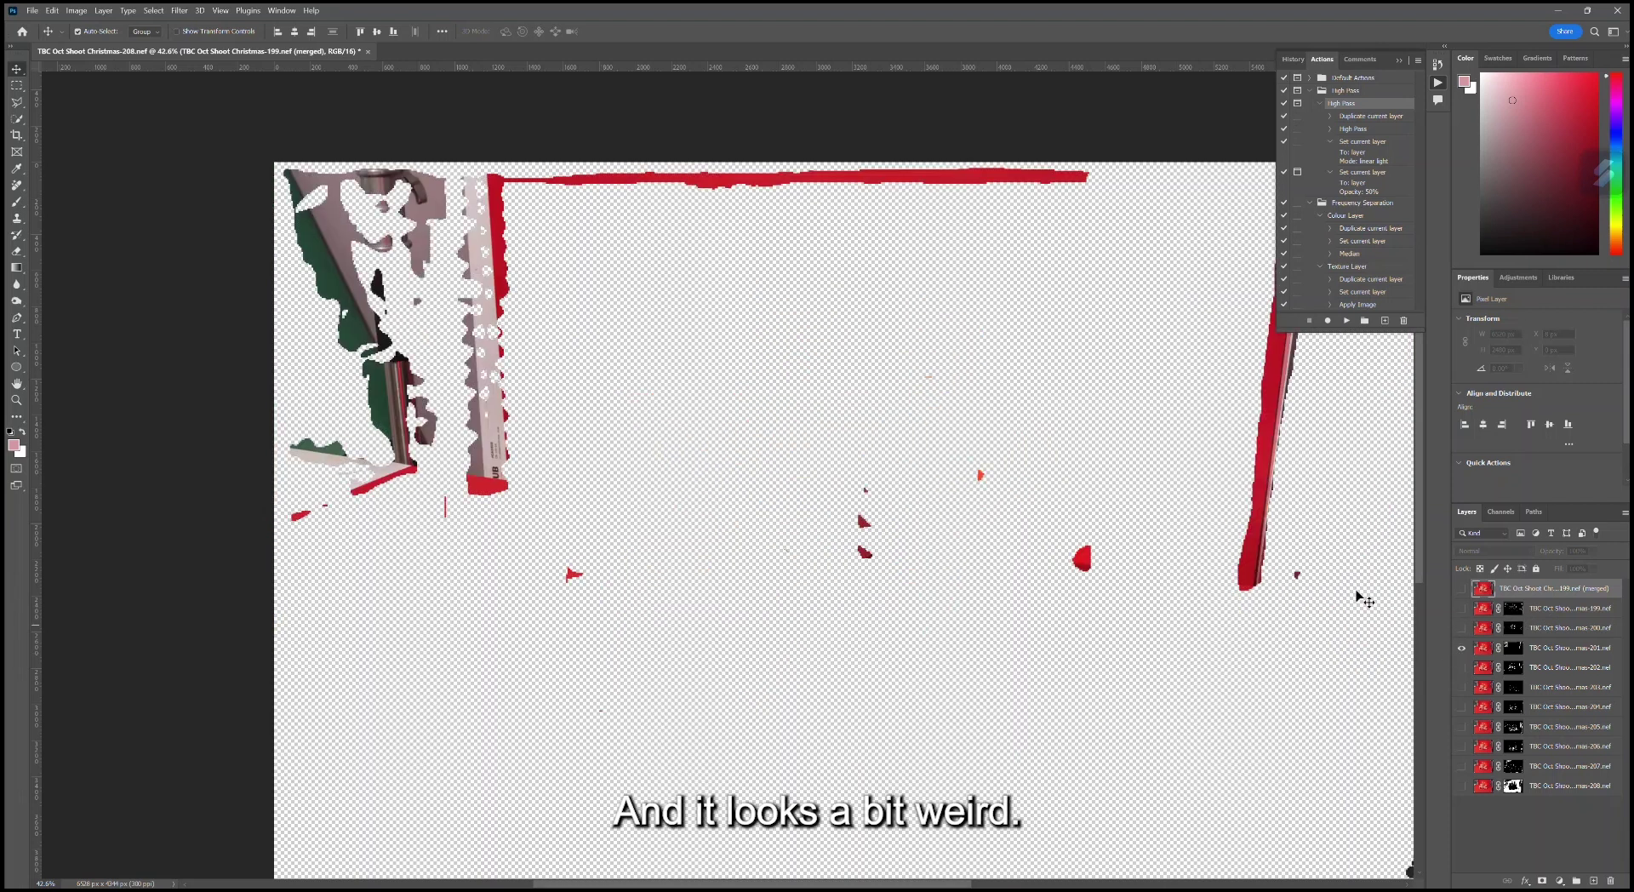
{"action": "left_click", "coordinate": [1461, 667], "text": "alt"}
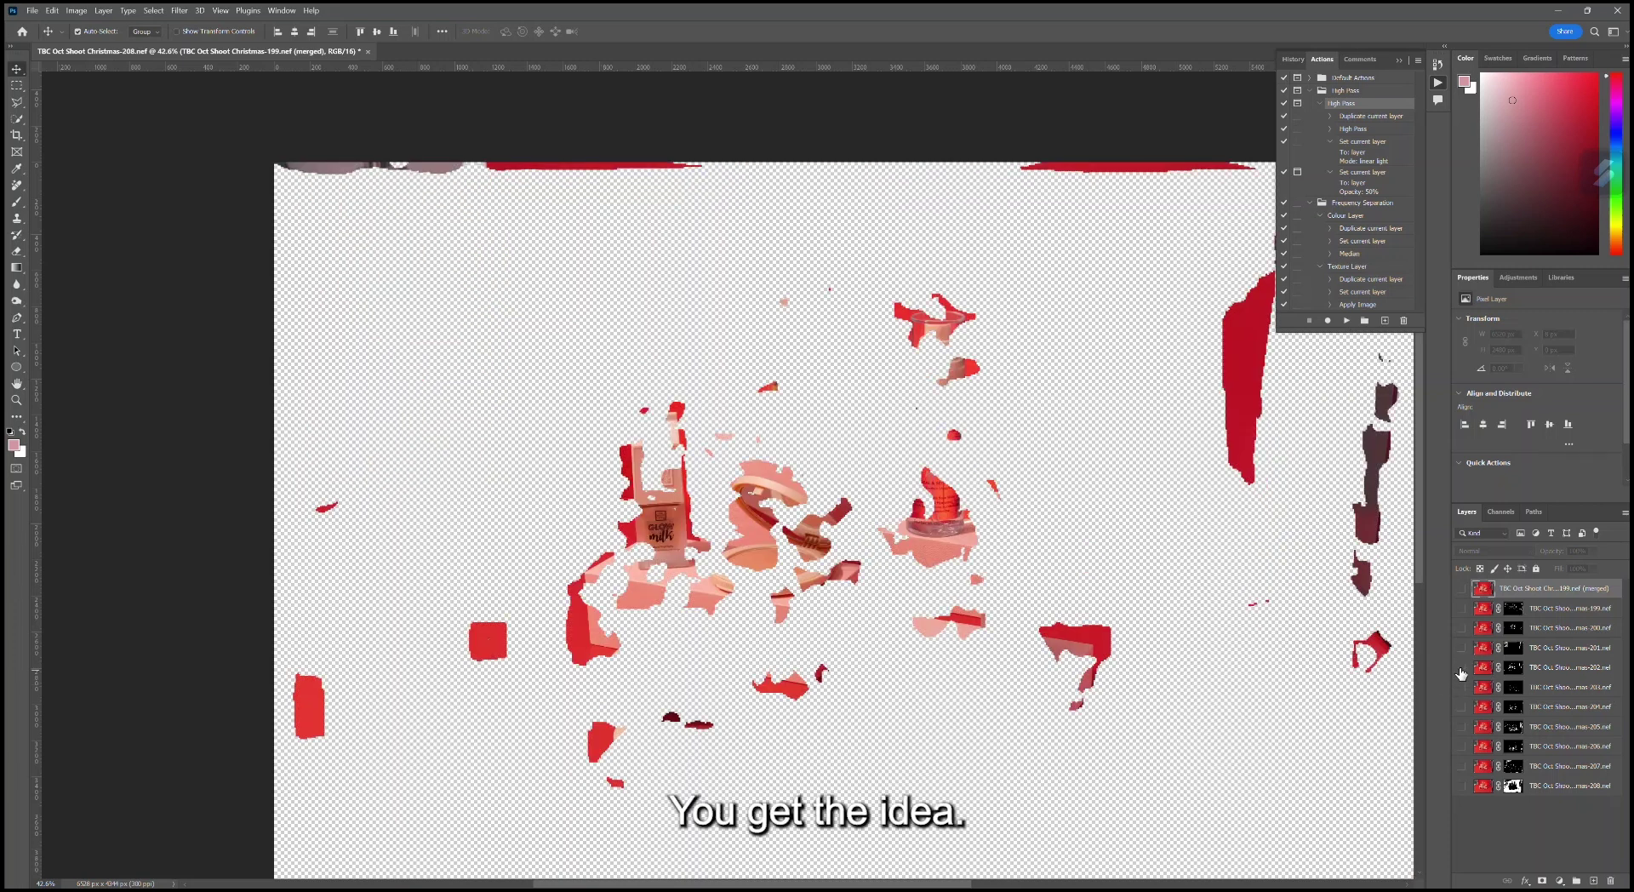
{"action": "left_click", "coordinate": [1462, 687], "text": "alt"}
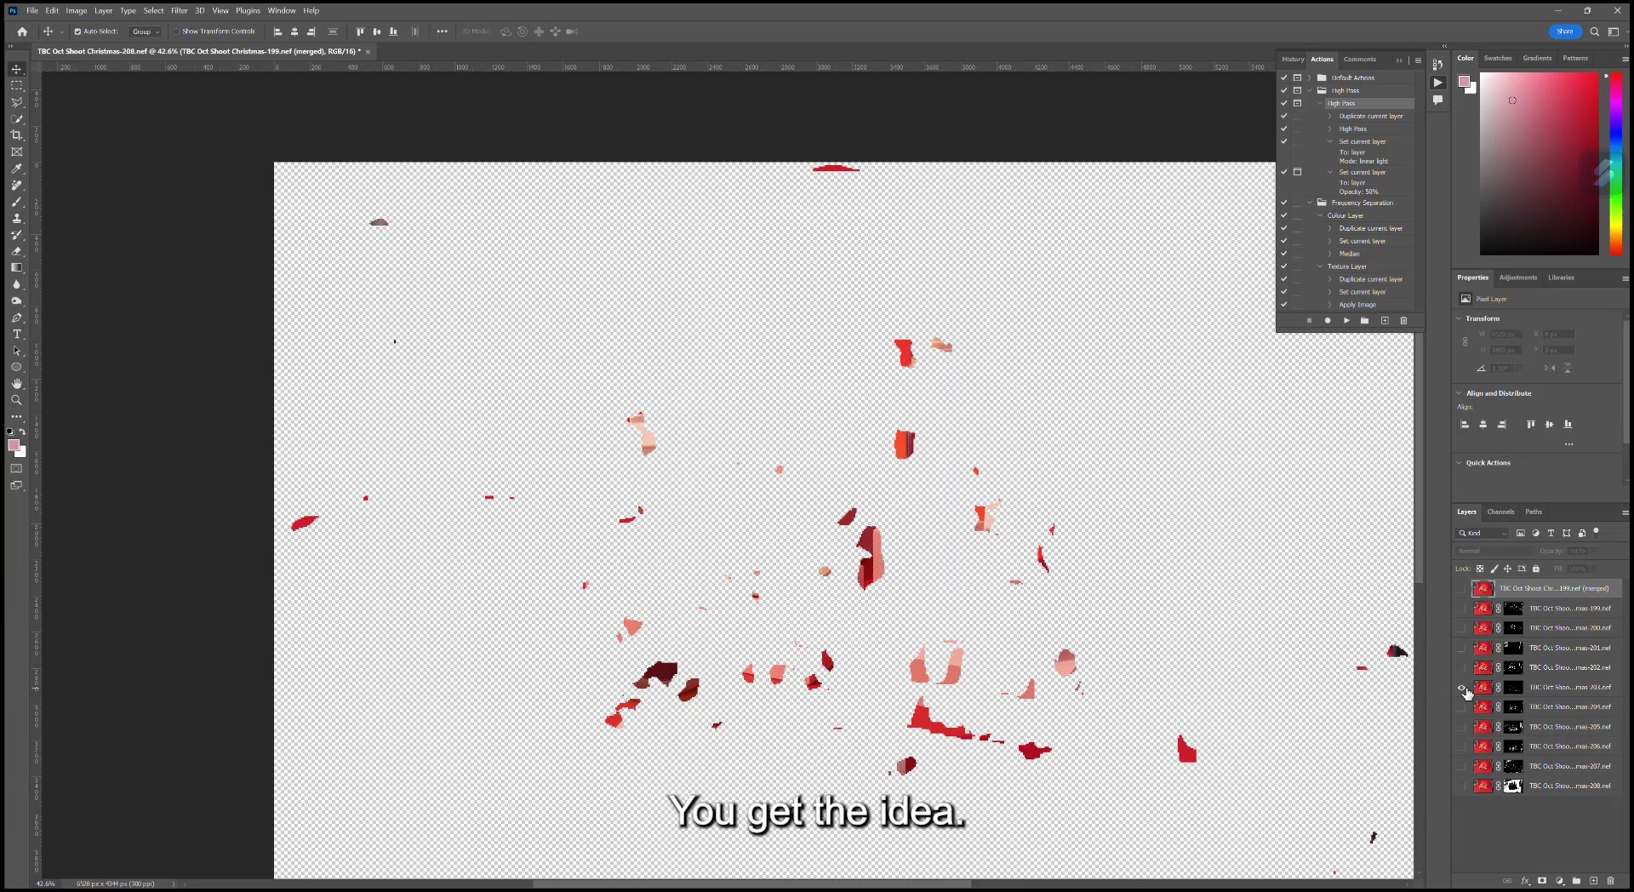
{"action": "left_click", "coordinate": [1462, 706], "text": "alt"}
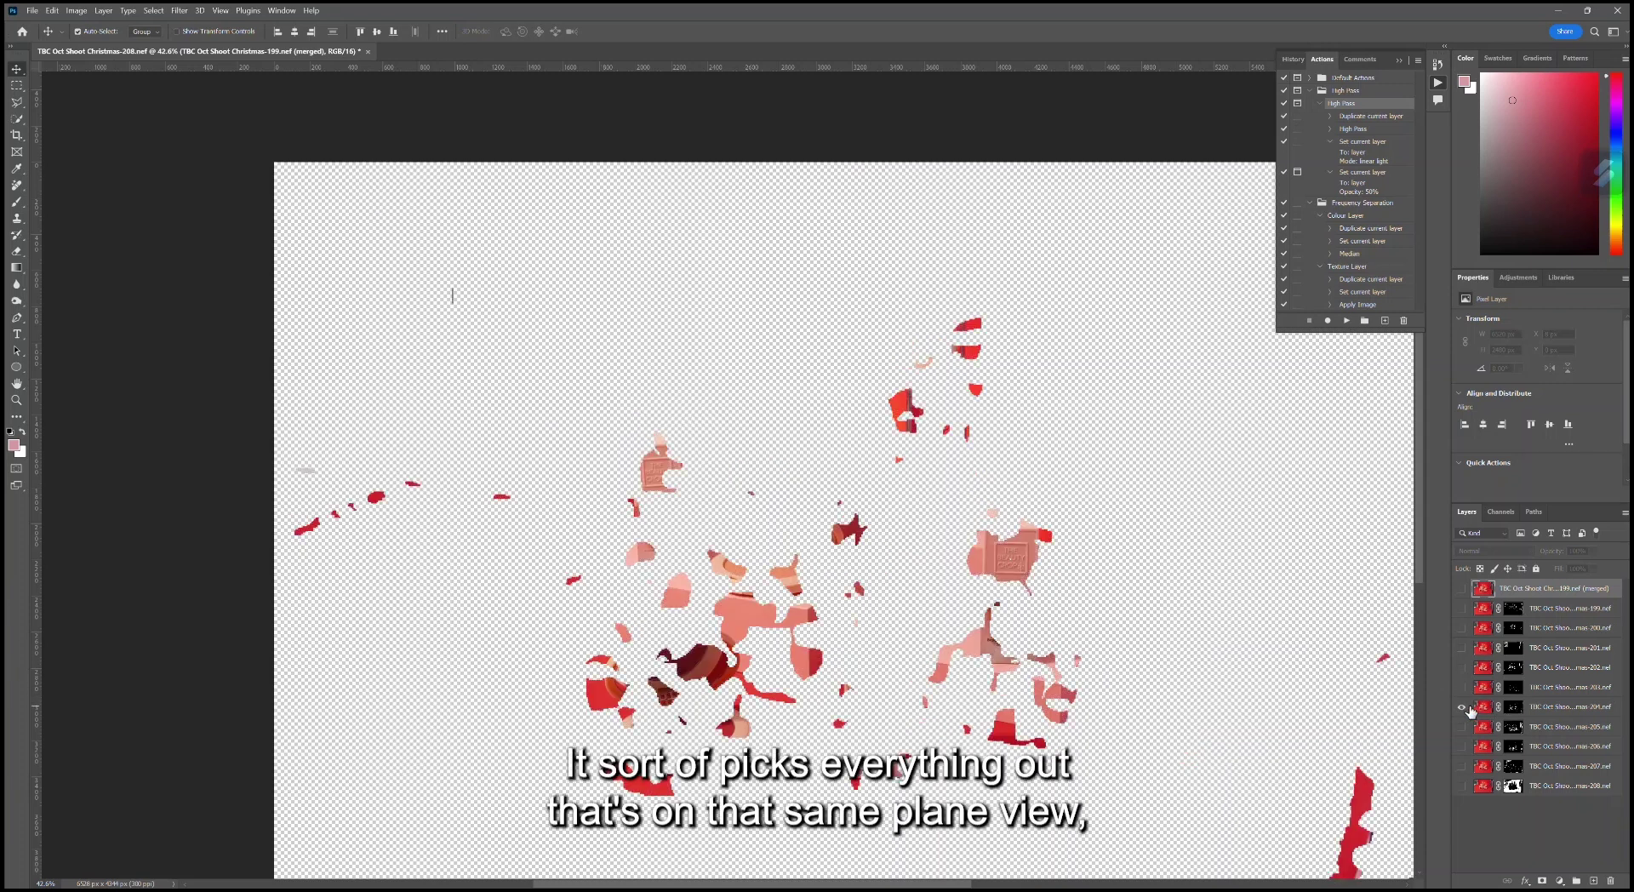
{"action": "left_click", "coordinate": [1462, 726], "text": "alt"}
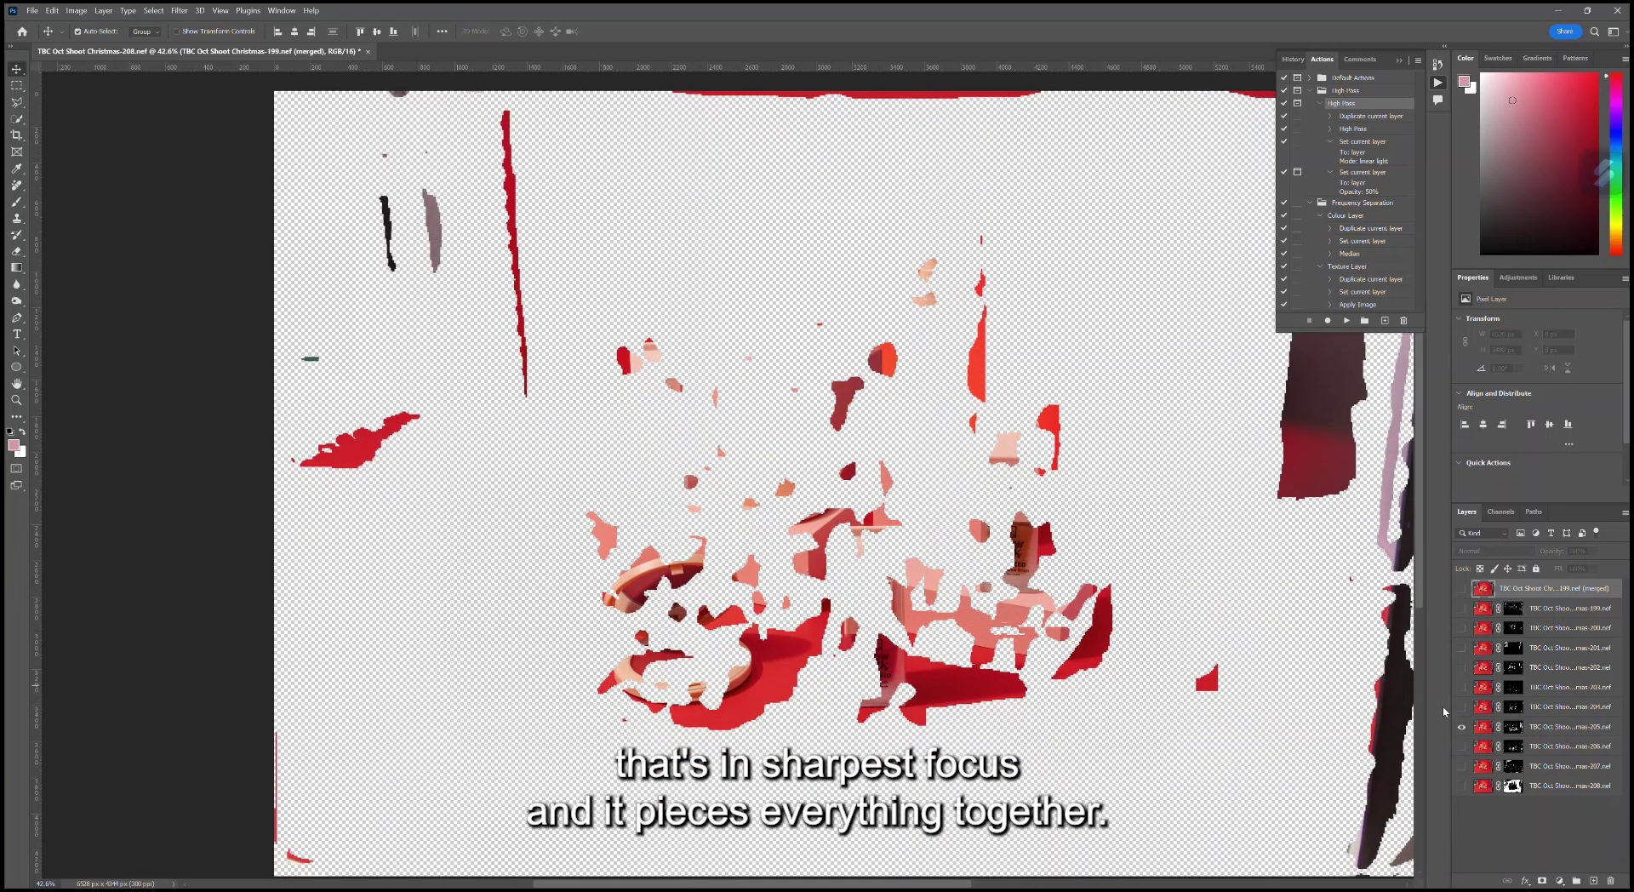
{"action": "left_click", "coordinate": [1461, 746], "text": "alt"}
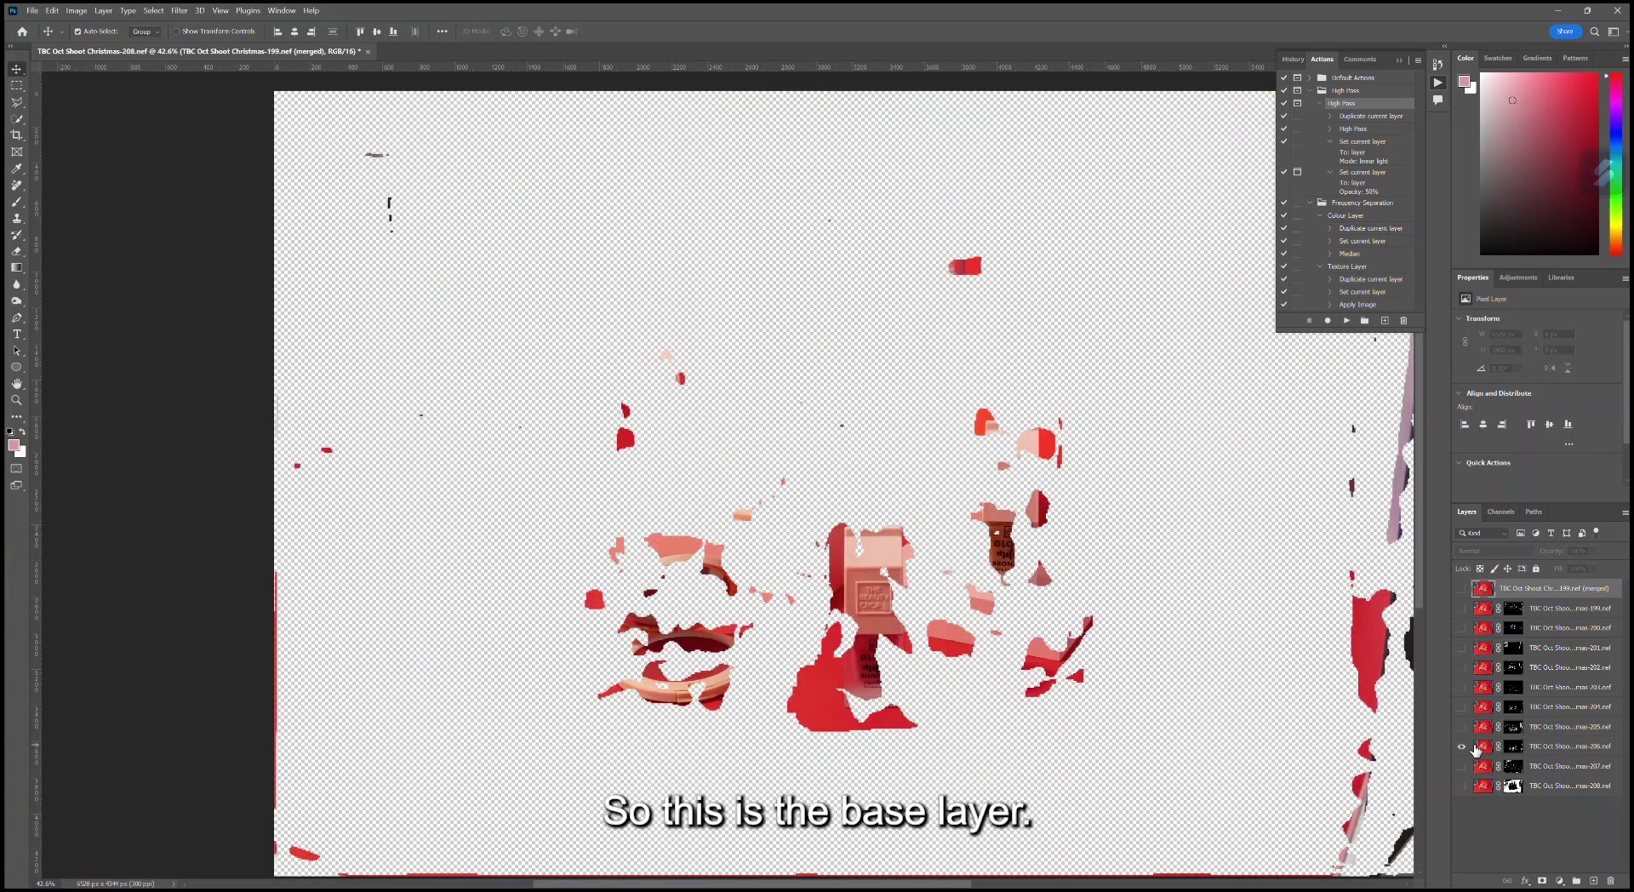
{"action": "left_click", "coordinate": [1461, 766], "text": "alt"}
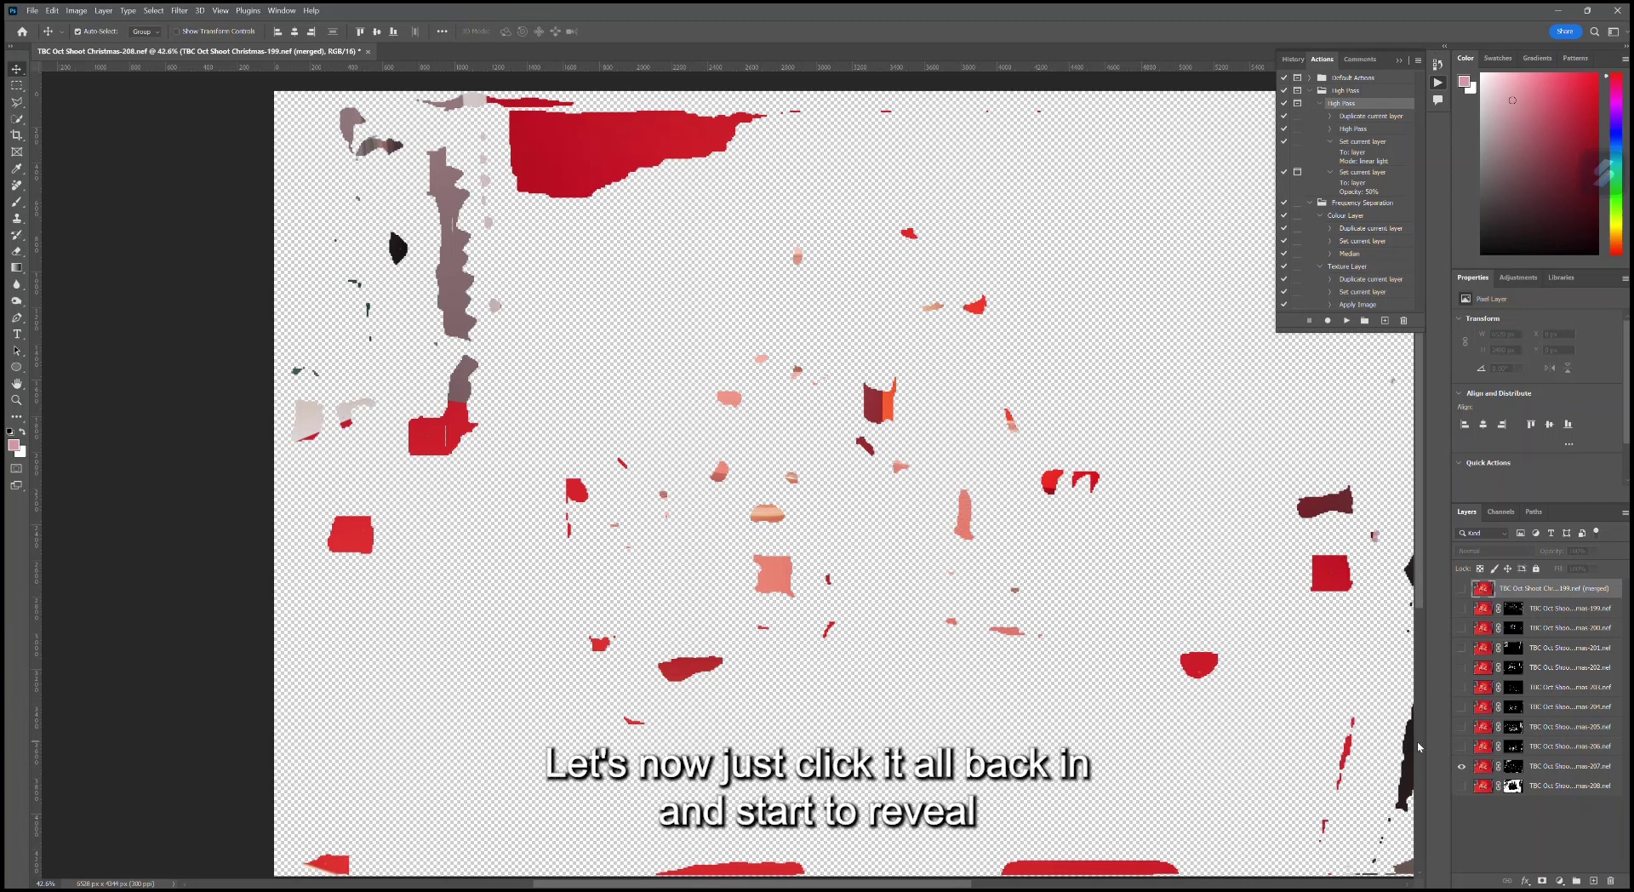
{"action": "left_click", "coordinate": [1462, 786], "text": "alt"}
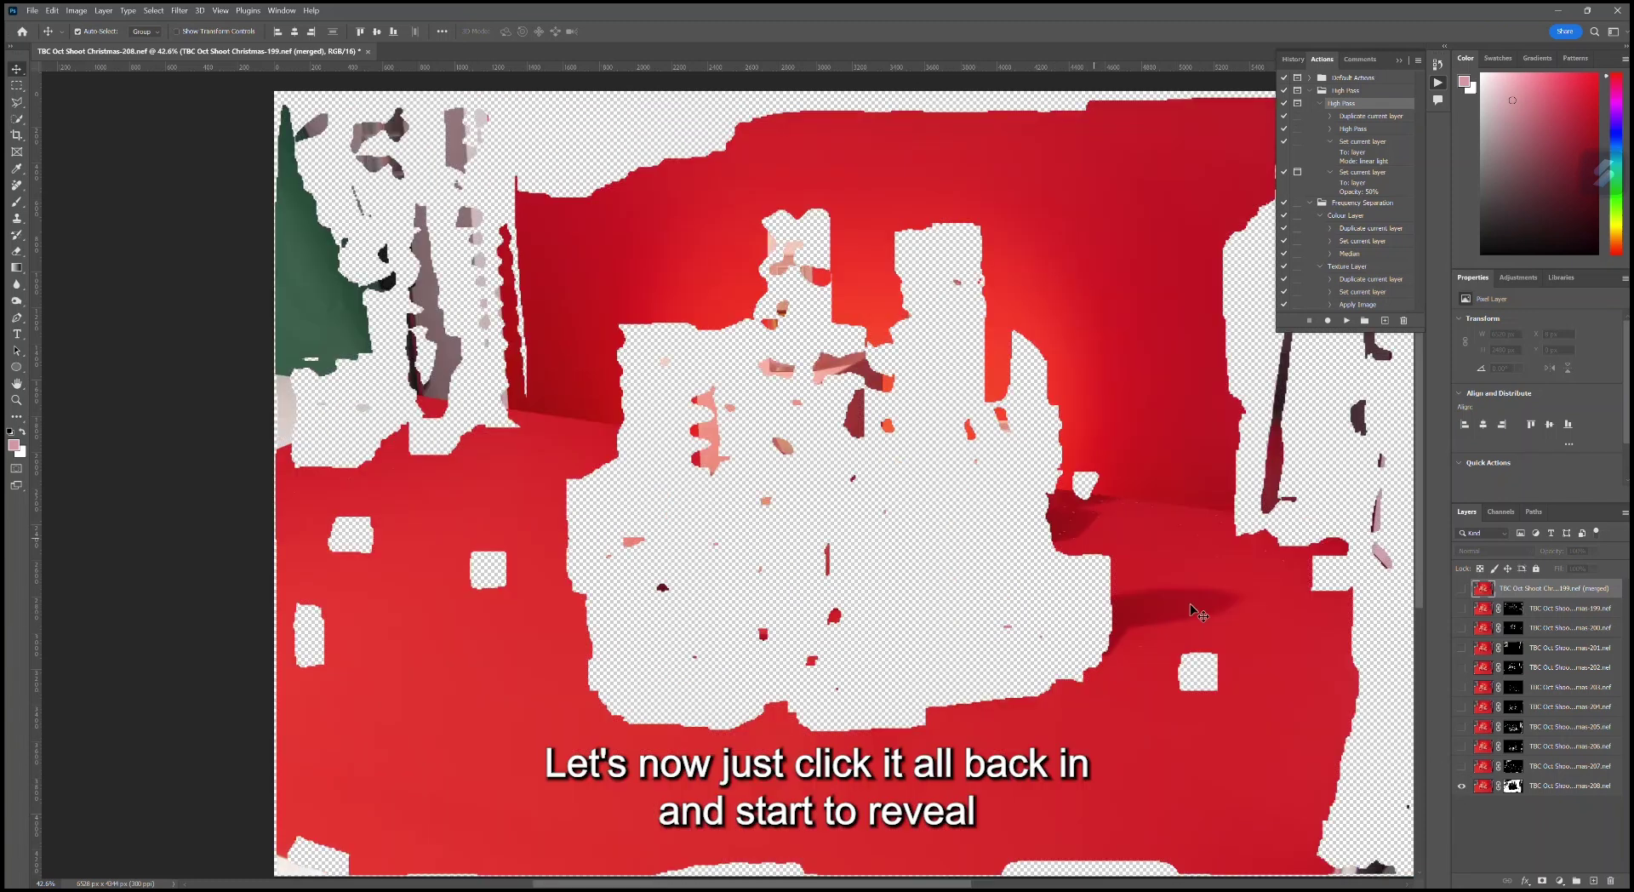
Step: Turn the frame layers from 207 back up to the top on again to rebuild the scene
{"action": "left_click", "coordinate": [1462, 767]}
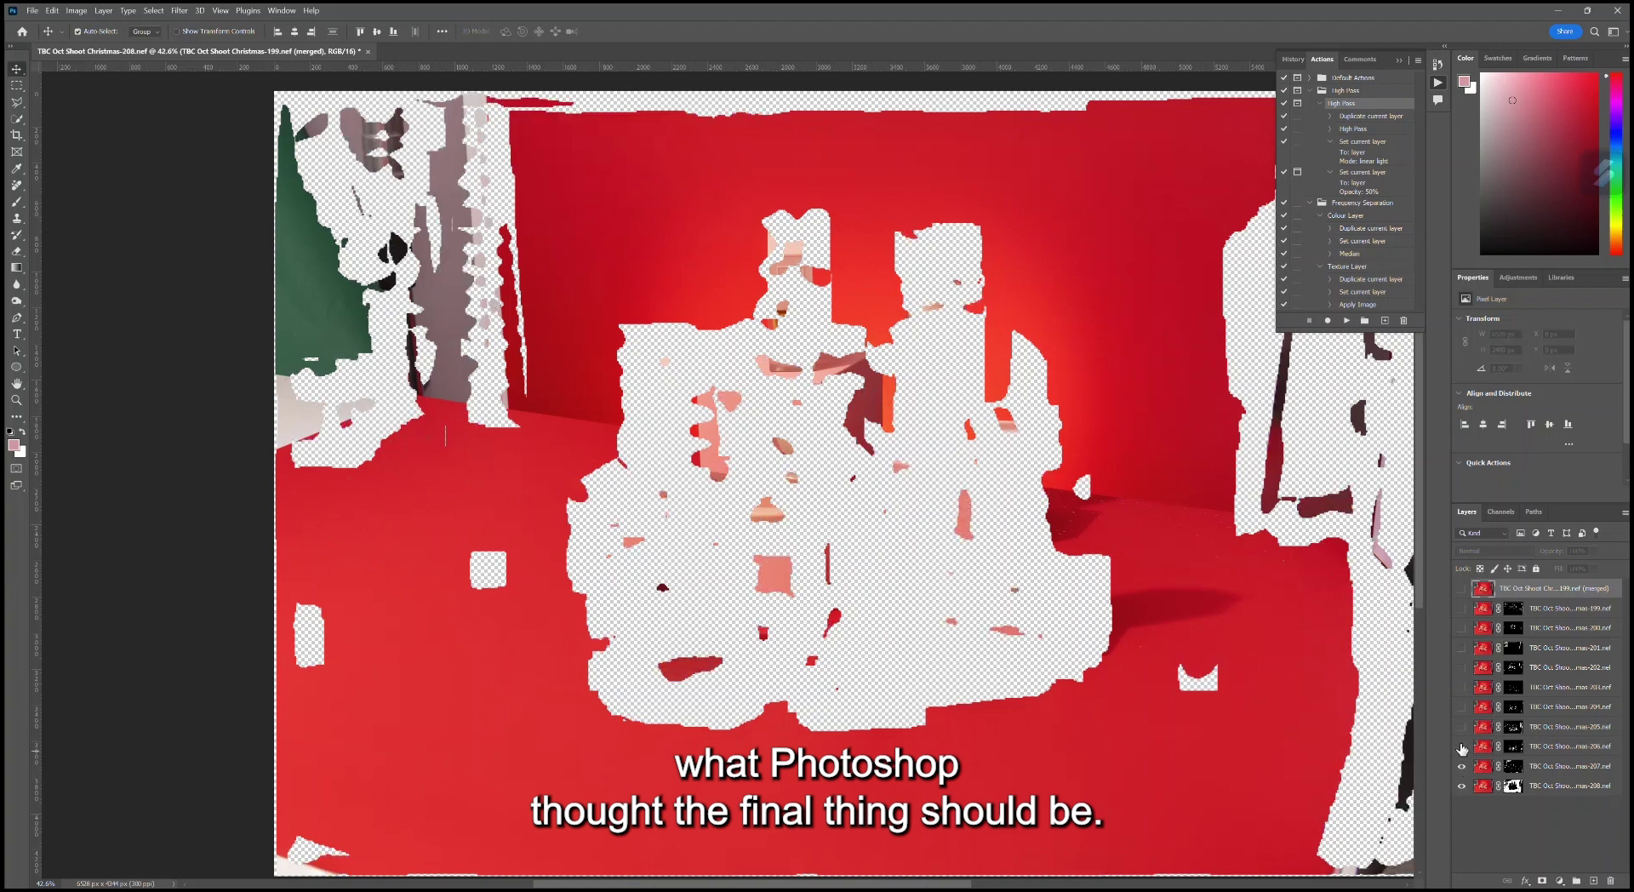
{"action": "left_click", "coordinate": [1461, 748]}
{"action": "left_click", "coordinate": [1461, 728]}
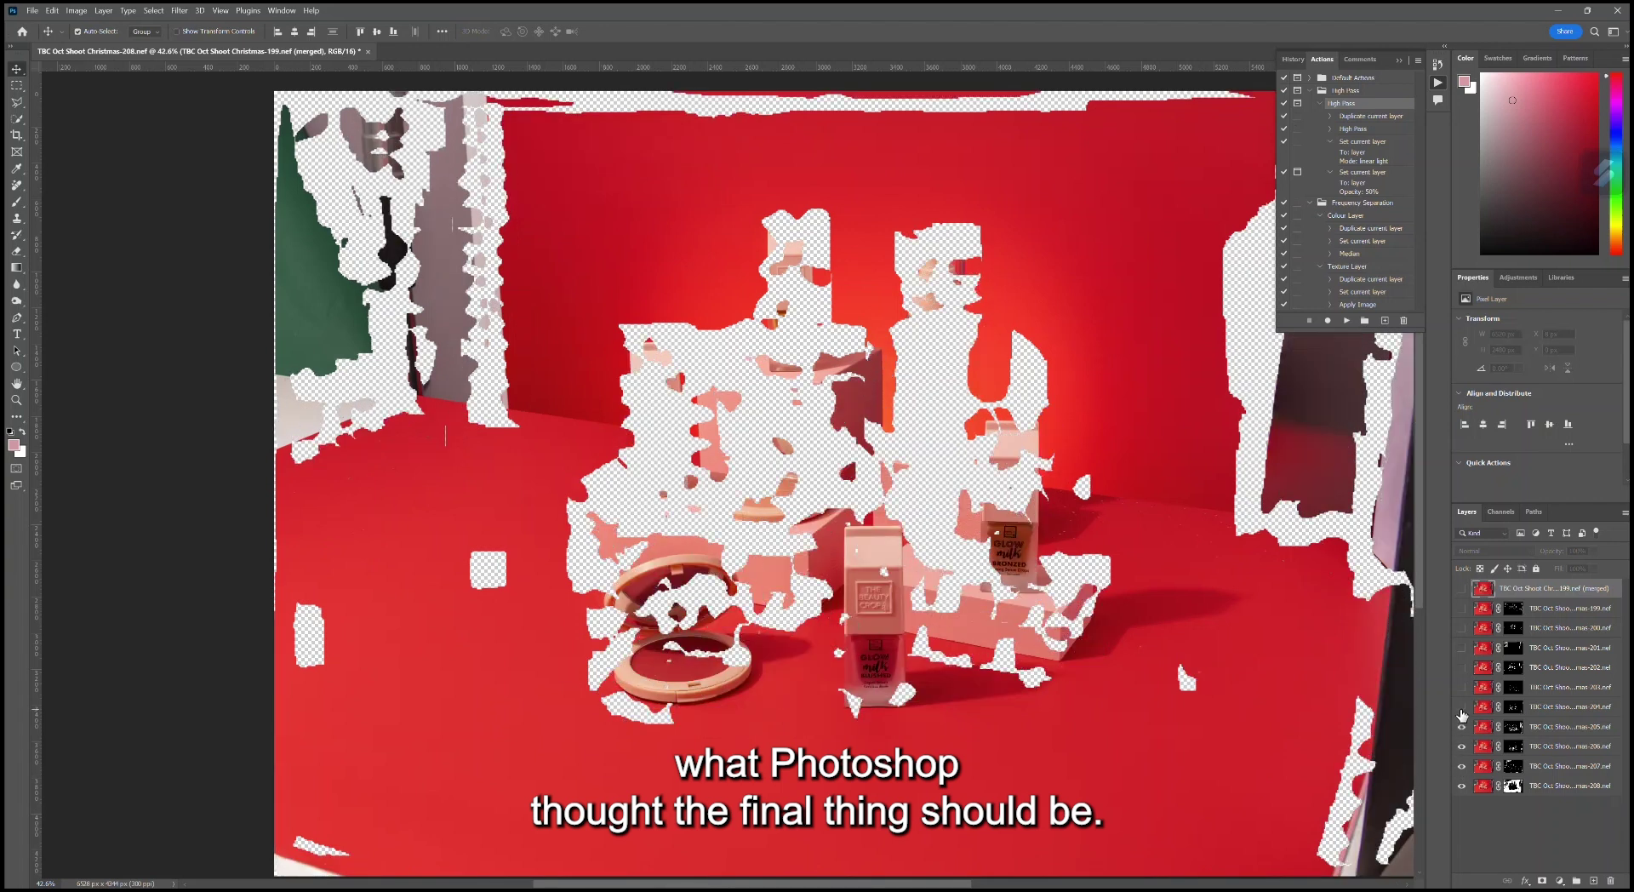
{"action": "left_click", "coordinate": [1461, 707]}
{"action": "left_click", "coordinate": [1461, 687]}
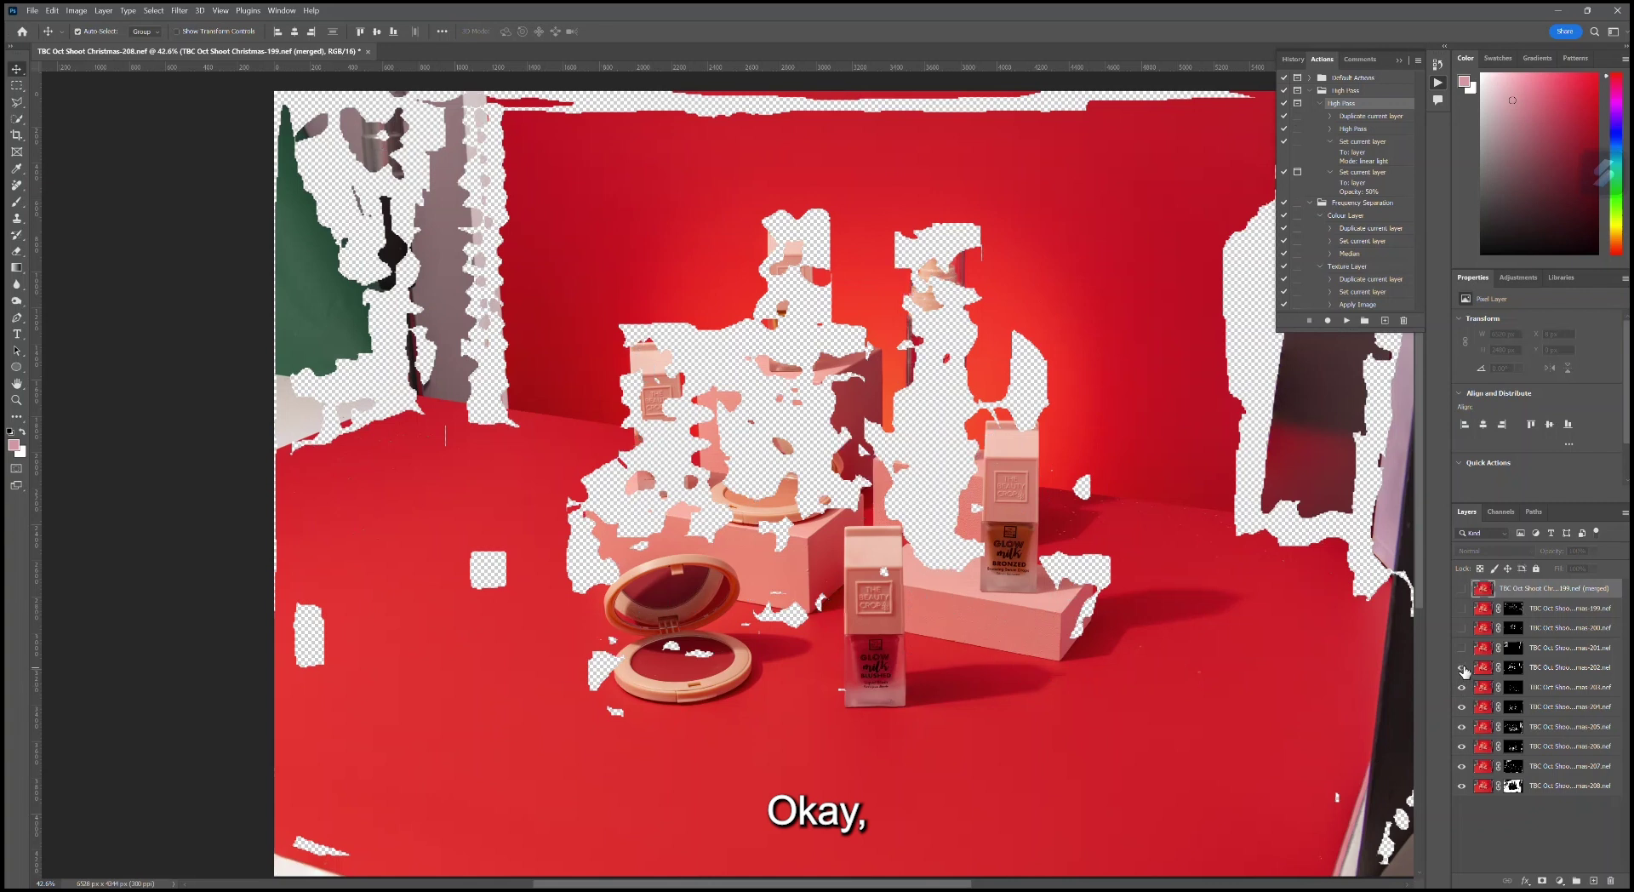
{"action": "left_click", "coordinate": [1461, 667]}
{"action": "left_click", "coordinate": [1461, 647]}
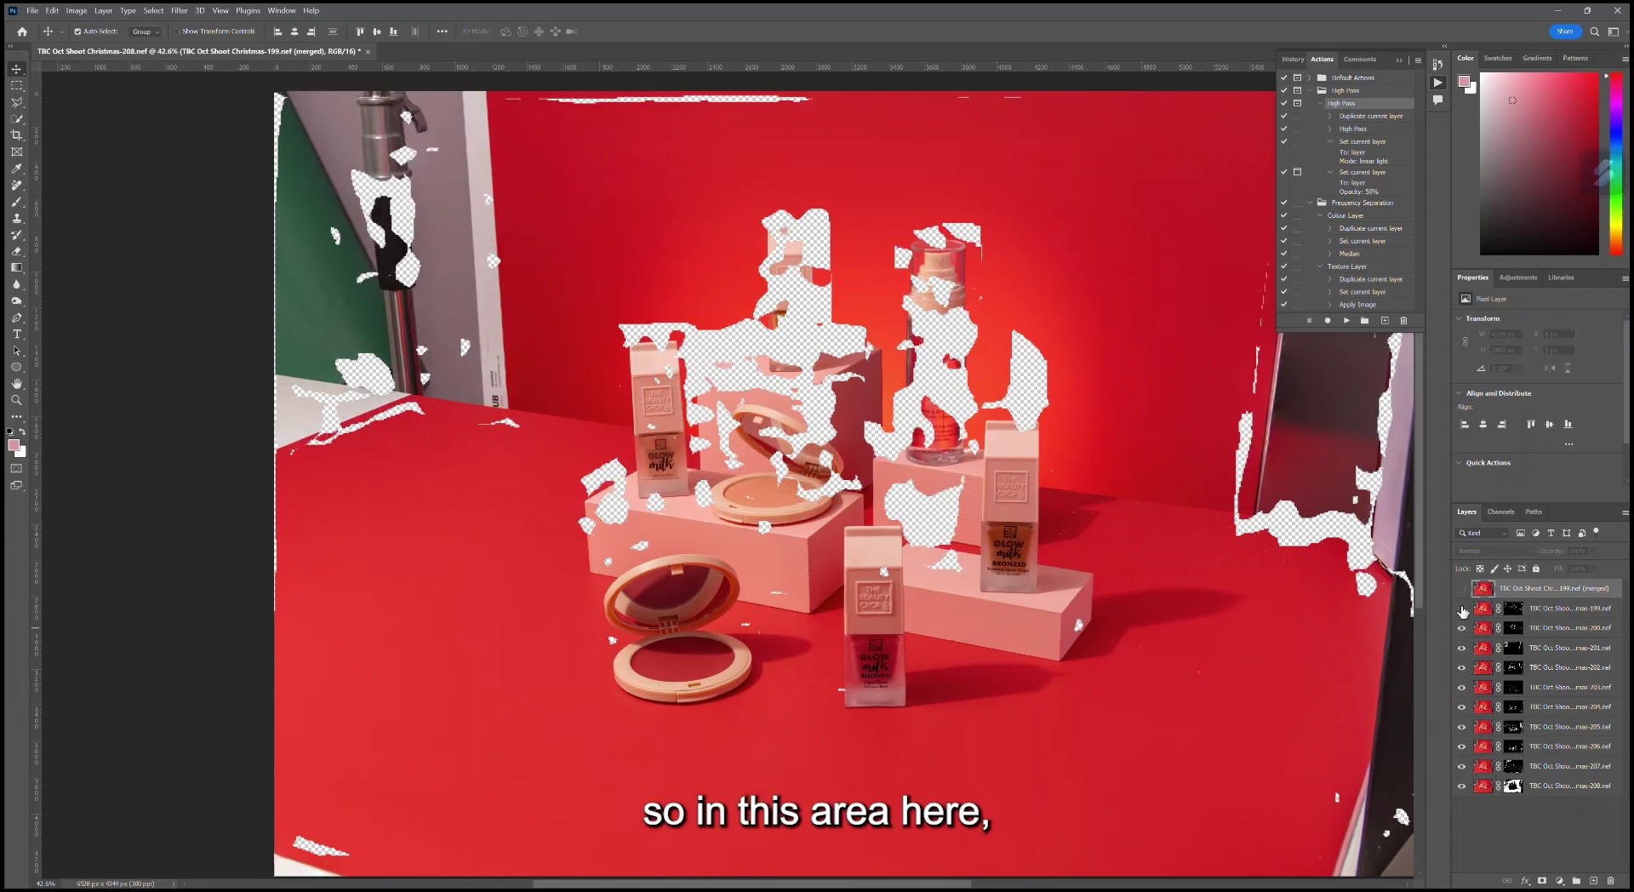
{"action": "left_click", "coordinate": [1462, 608]}
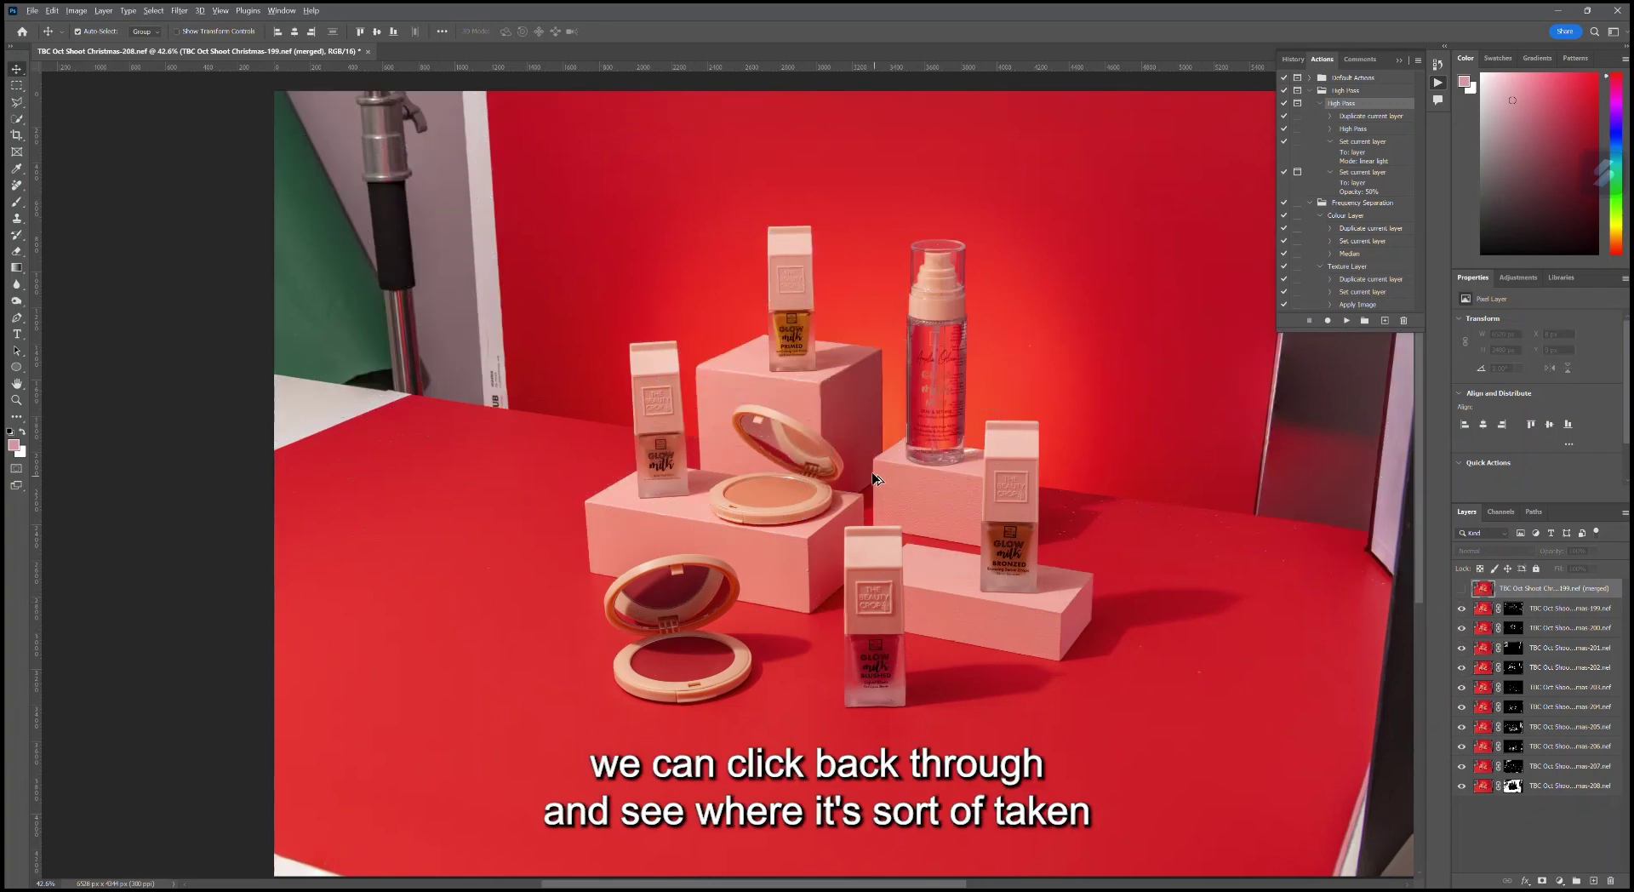
{"action": "scroll", "coordinate": [919, 682], "scroll_direction": "up", "scroll_amount": 5}
Step: Hide frame layers 200 through 204 to see the lower frames' contribution
{"action": "scroll", "coordinate": [848, 605], "scroll_direction": "up", "scroll_amount": 4}
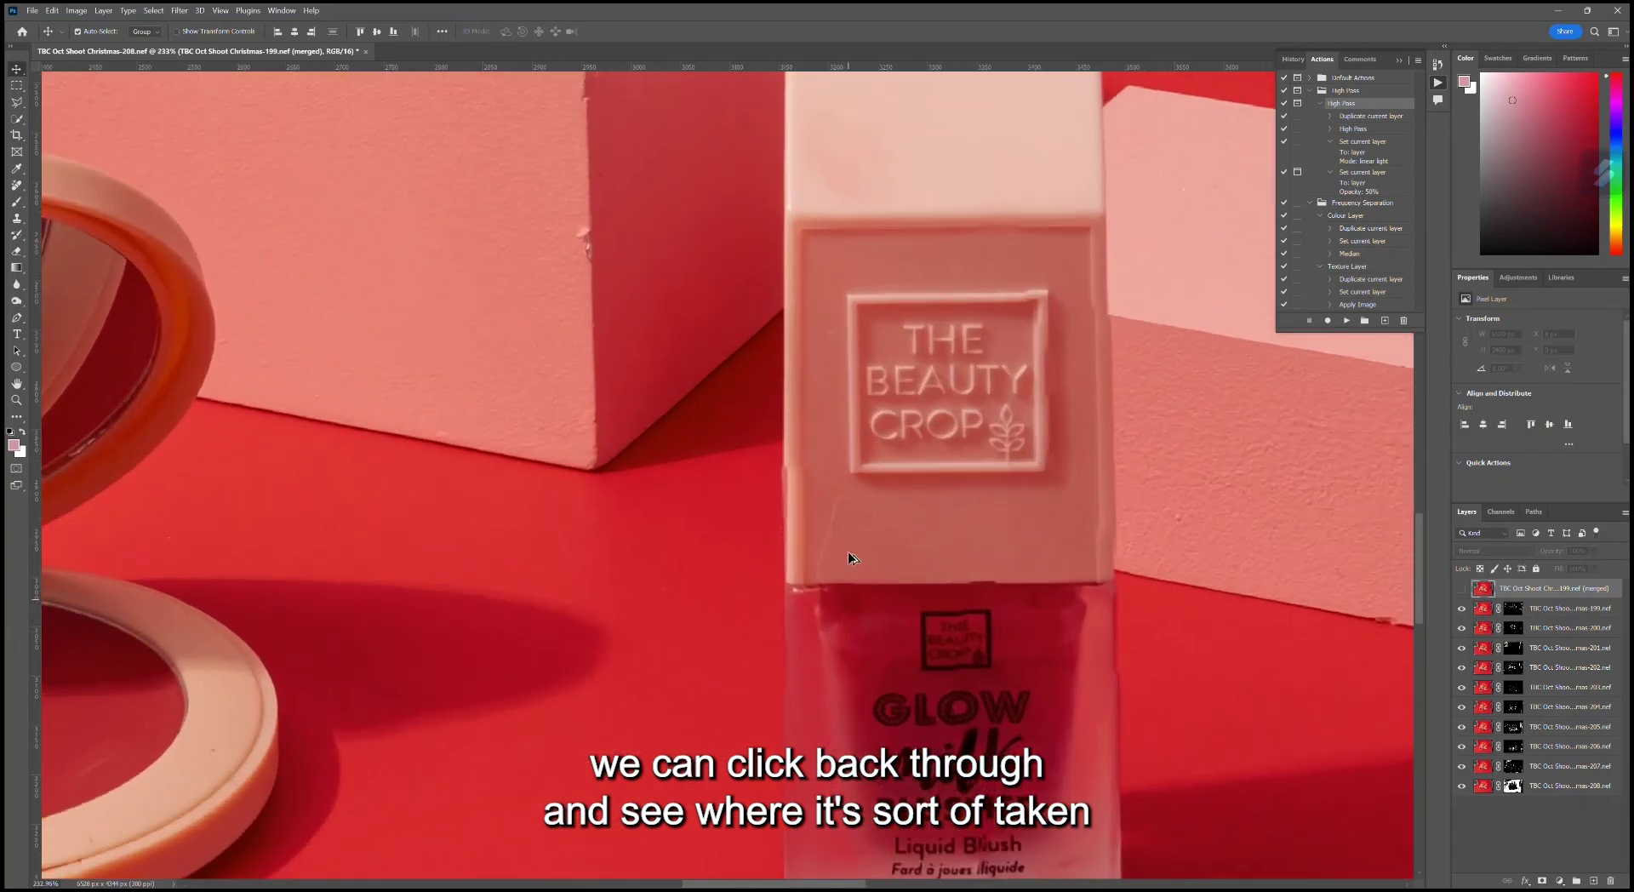
{"action": "left_click", "coordinate": [1463, 627]}
{"action": "left_click", "coordinate": [1463, 629]}
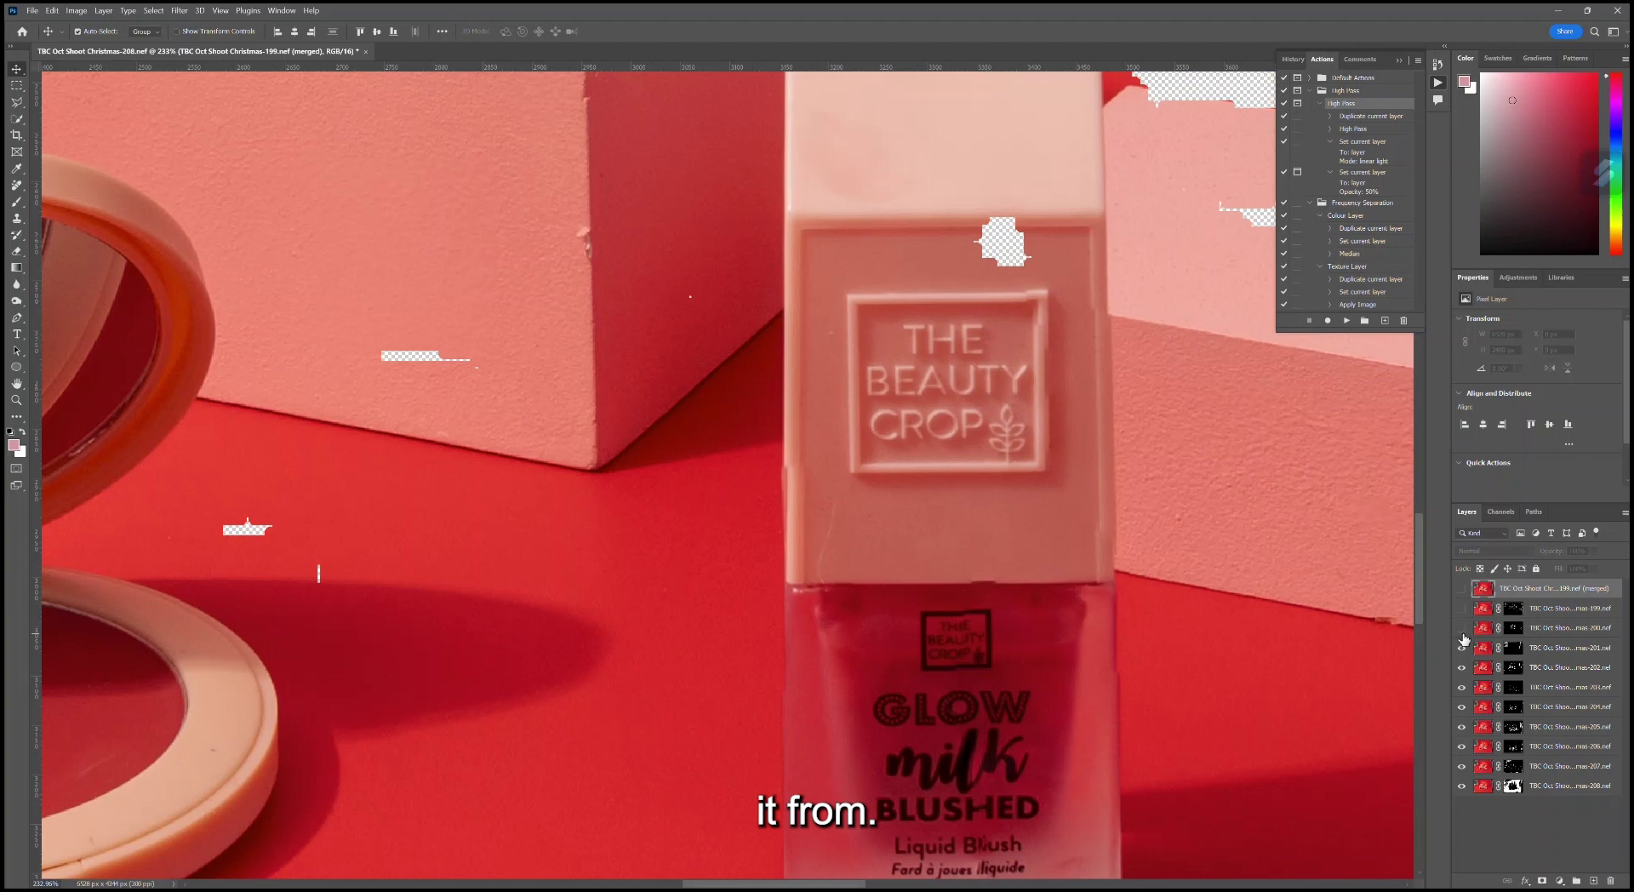
{"action": "left_click", "coordinate": [1462, 649]}
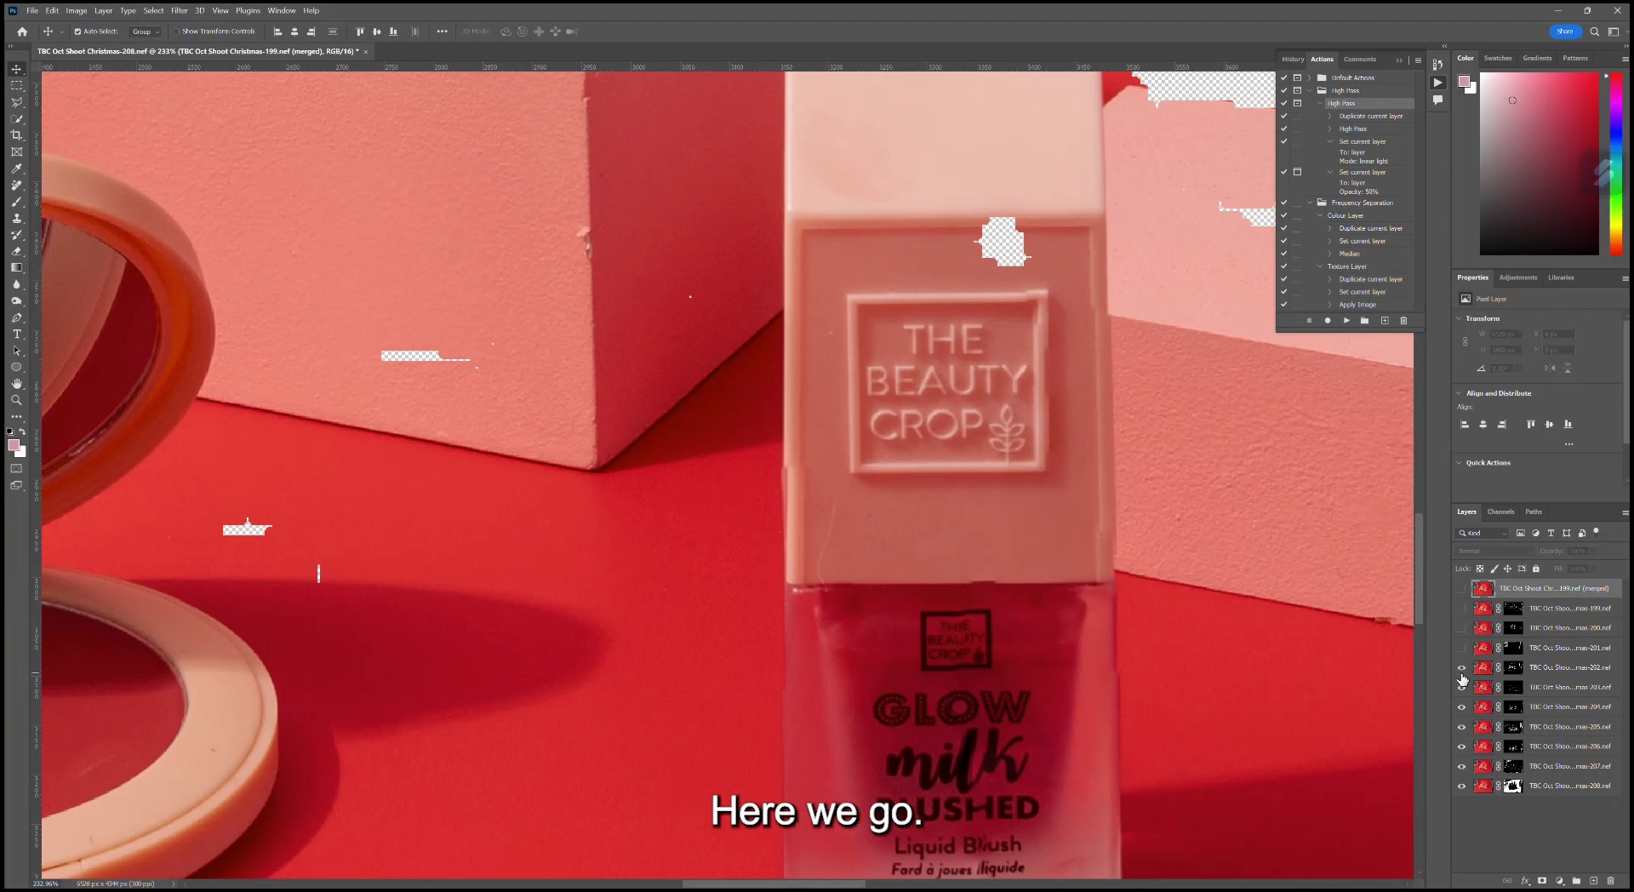
{"action": "left_click", "coordinate": [1463, 669]}
{"action": "left_click", "coordinate": [1462, 703]}
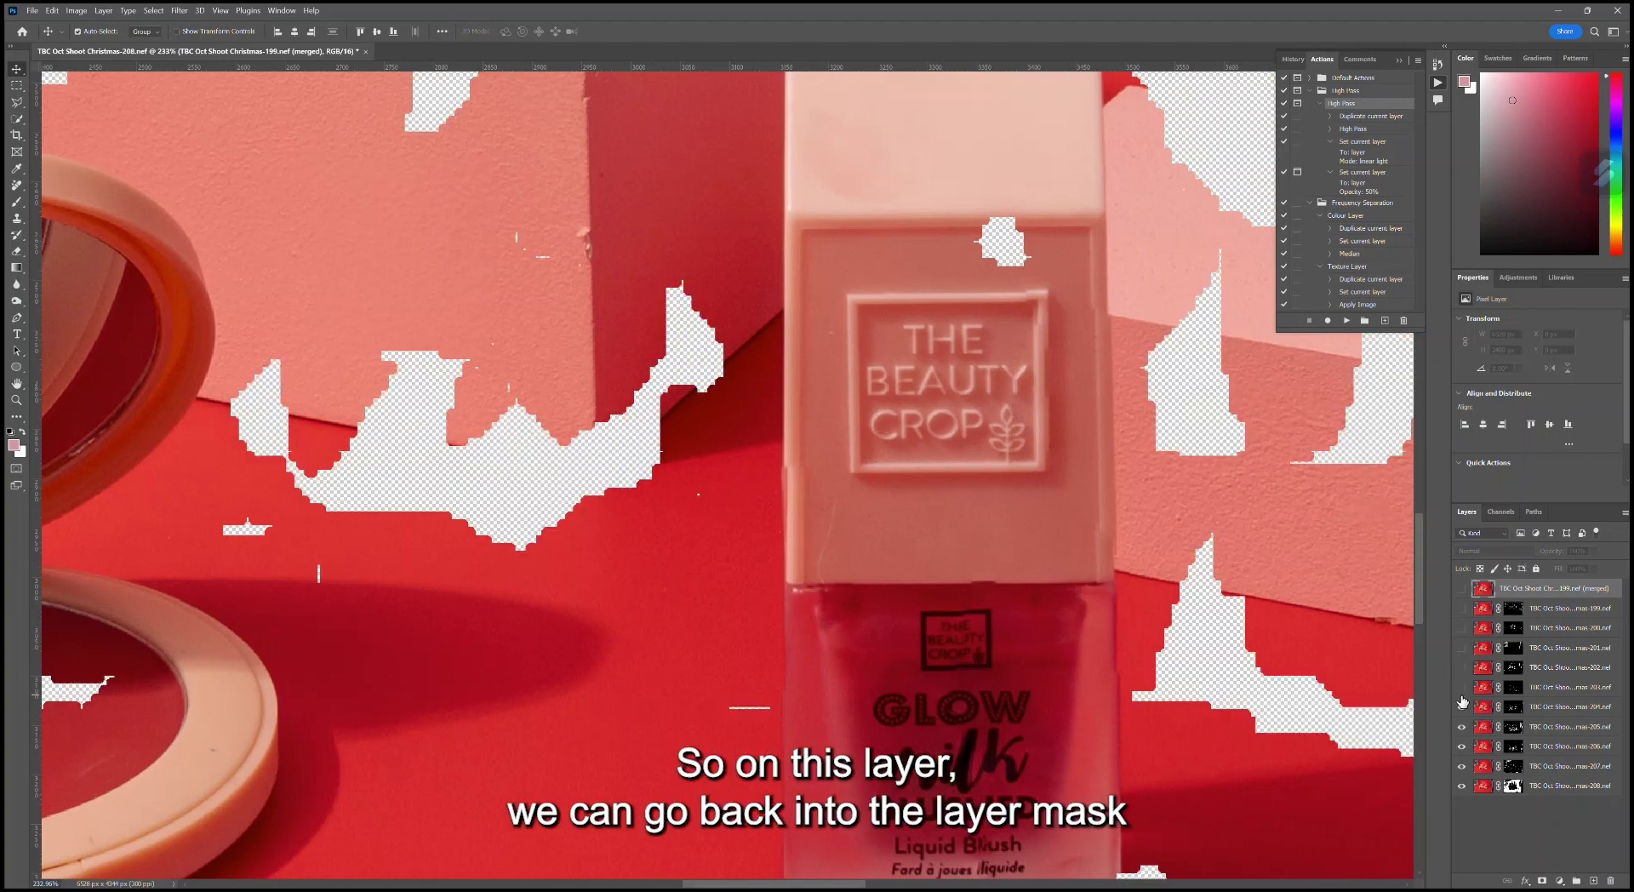
{"action": "left_click", "coordinate": [1463, 708]}
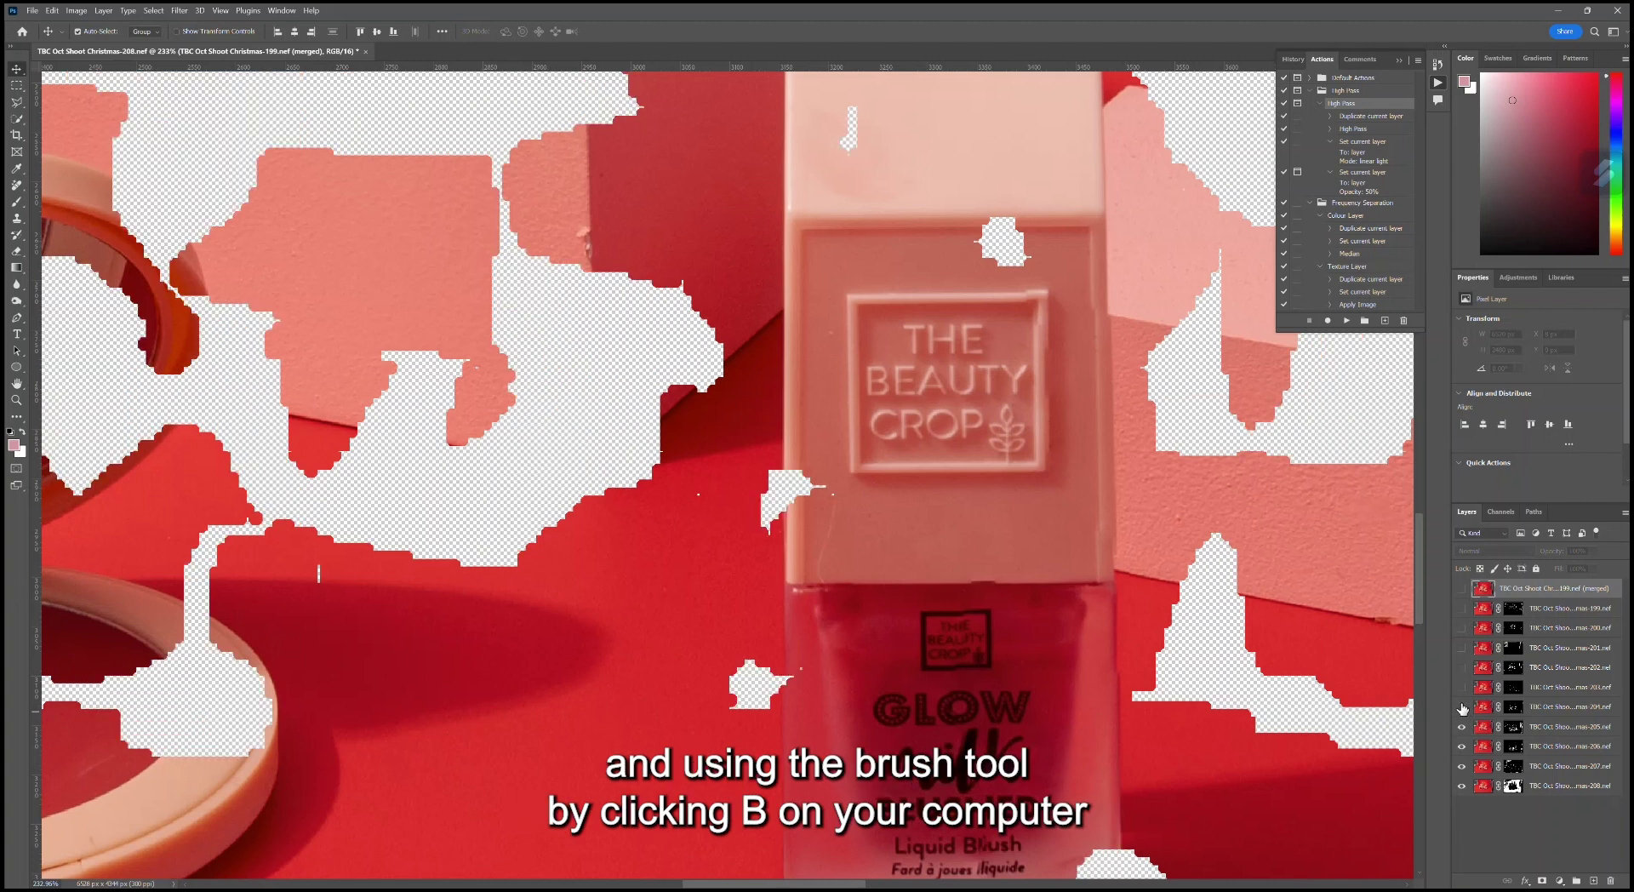
Step: Paint out the right patch on frame 205's mask with a black size-50 brush, then target frame 206's mask
{"action": "left_click", "coordinate": [1513, 727]}
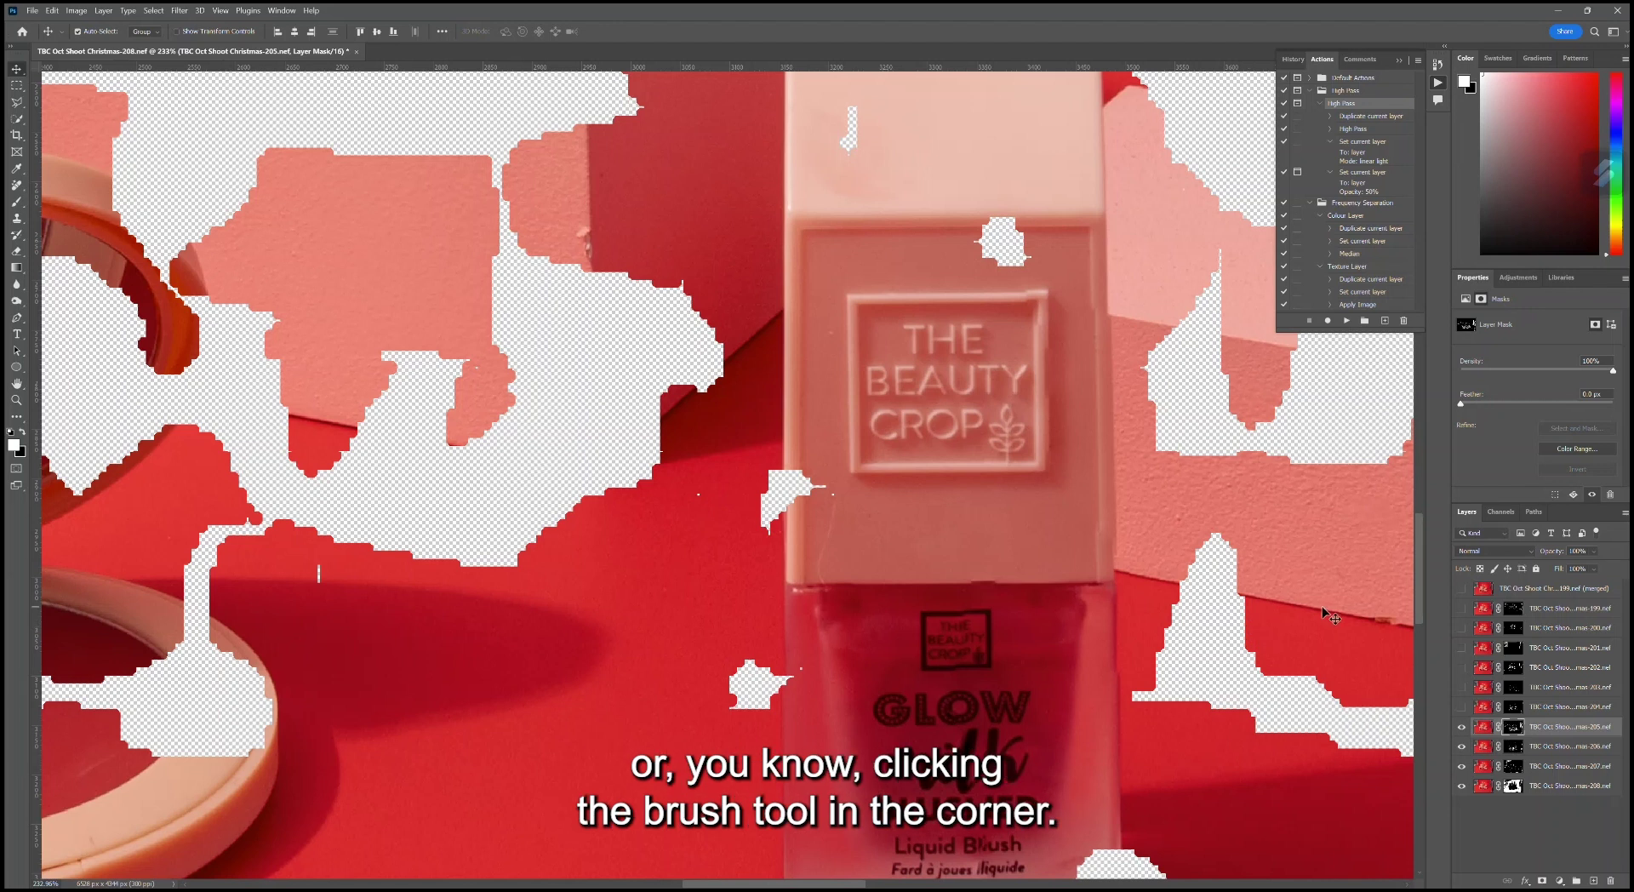
{"action": "key", "text": "b"}
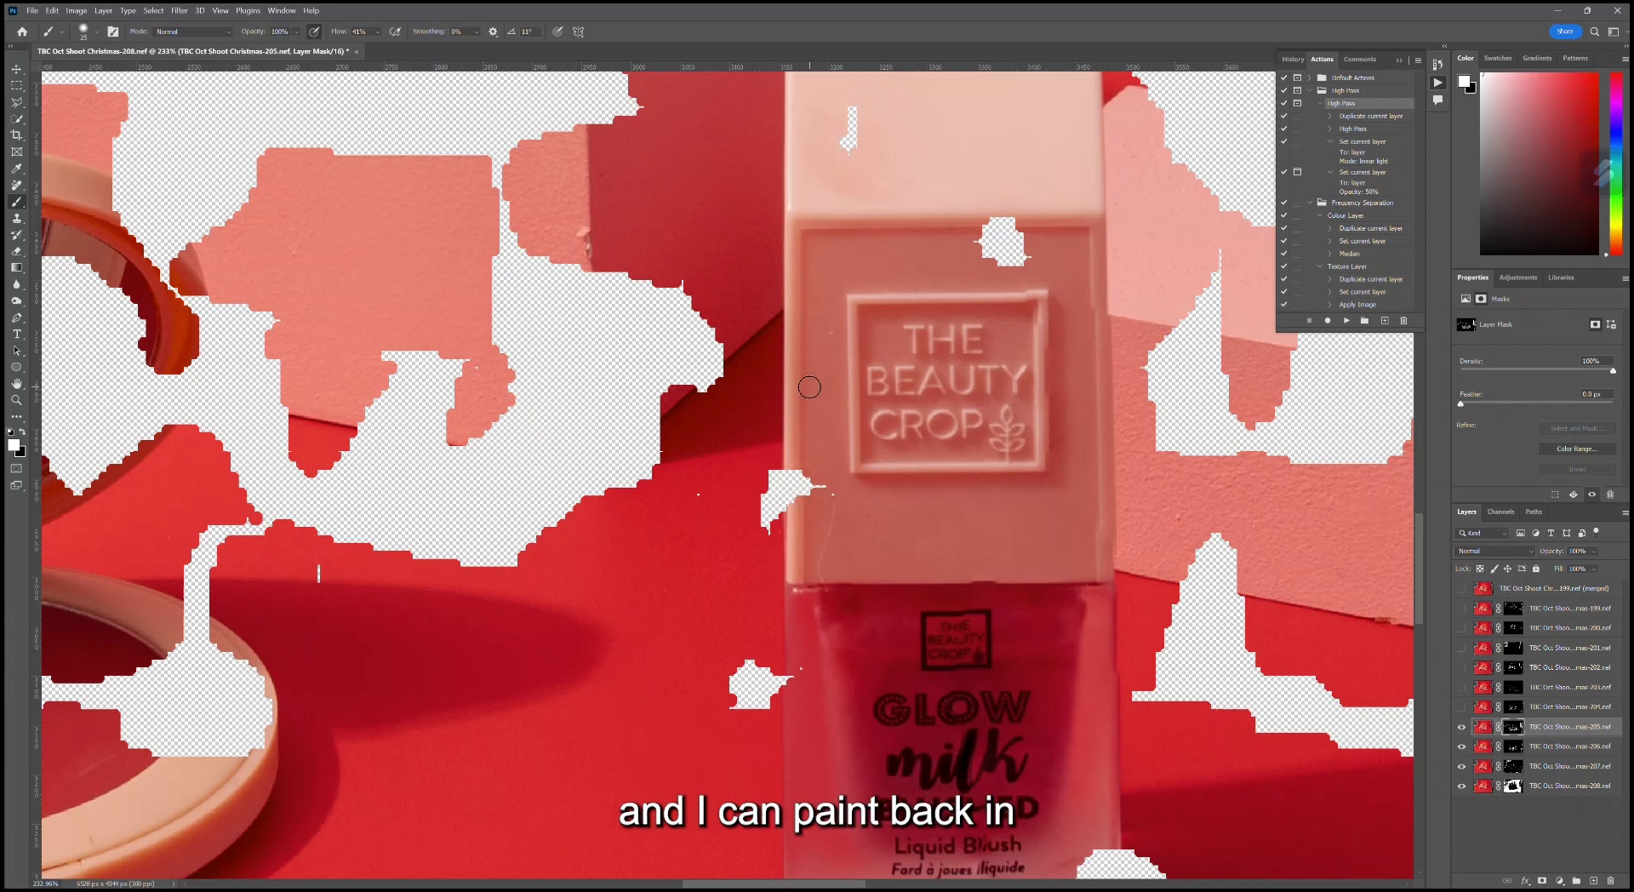
{"action": "key", "text": "bracketright"}
{"action": "key", "text": "bracketright"}
{"action": "key", "text": "x"}
{"action": "left_click_drag", "start_coordinate": [771, 511], "coordinate": [804, 500]}
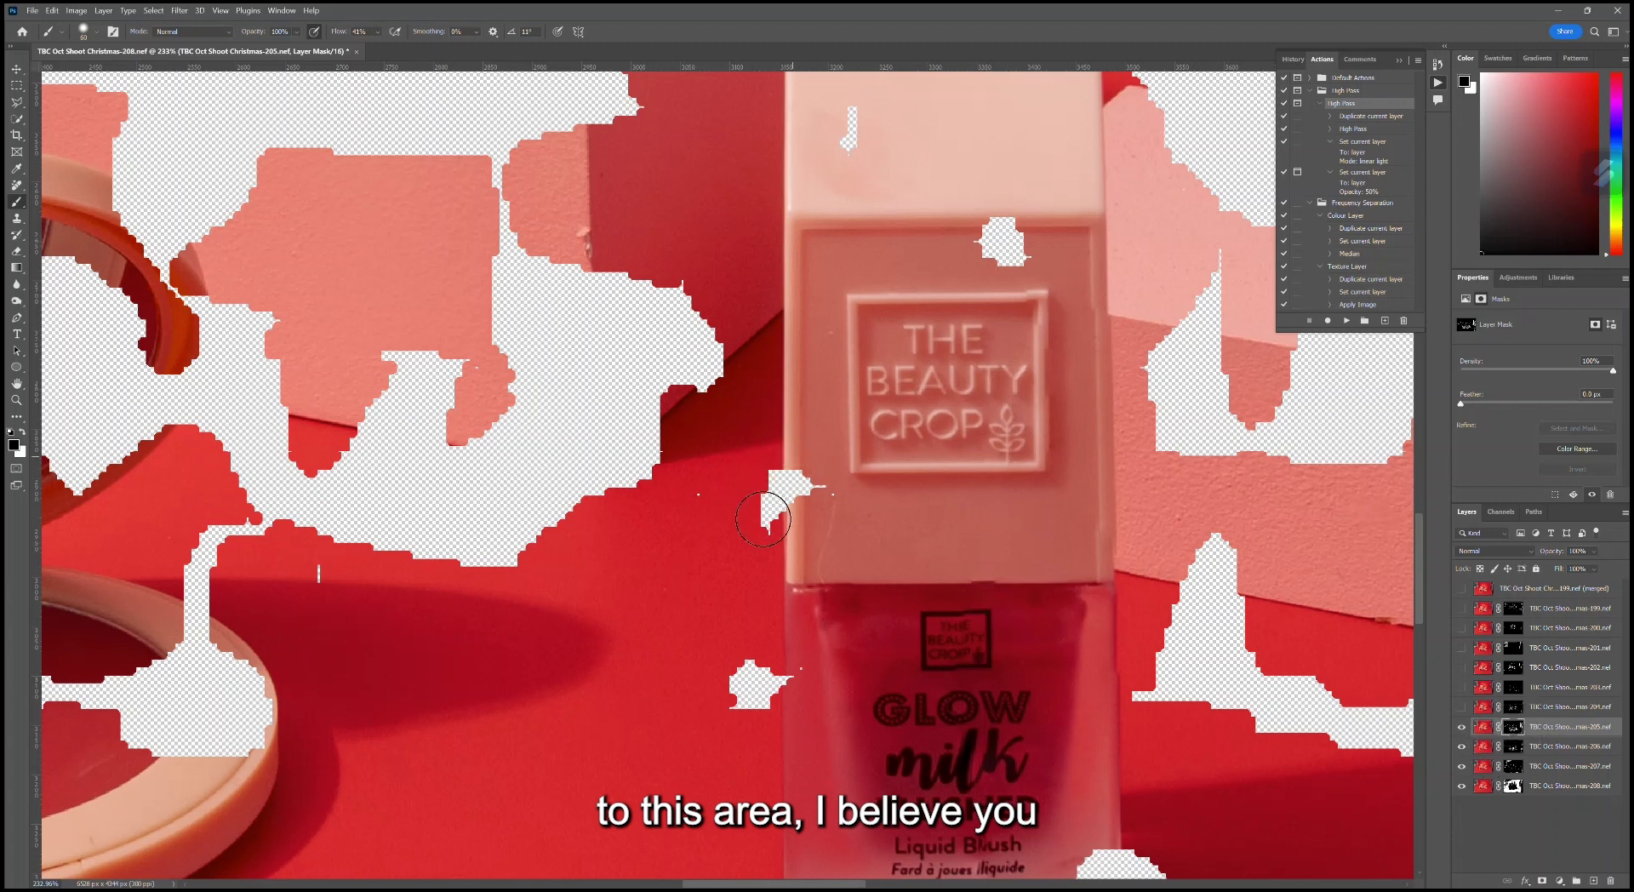
{"action": "key", "text": "x"}
{"action": "left_click", "coordinate": [1463, 728]}
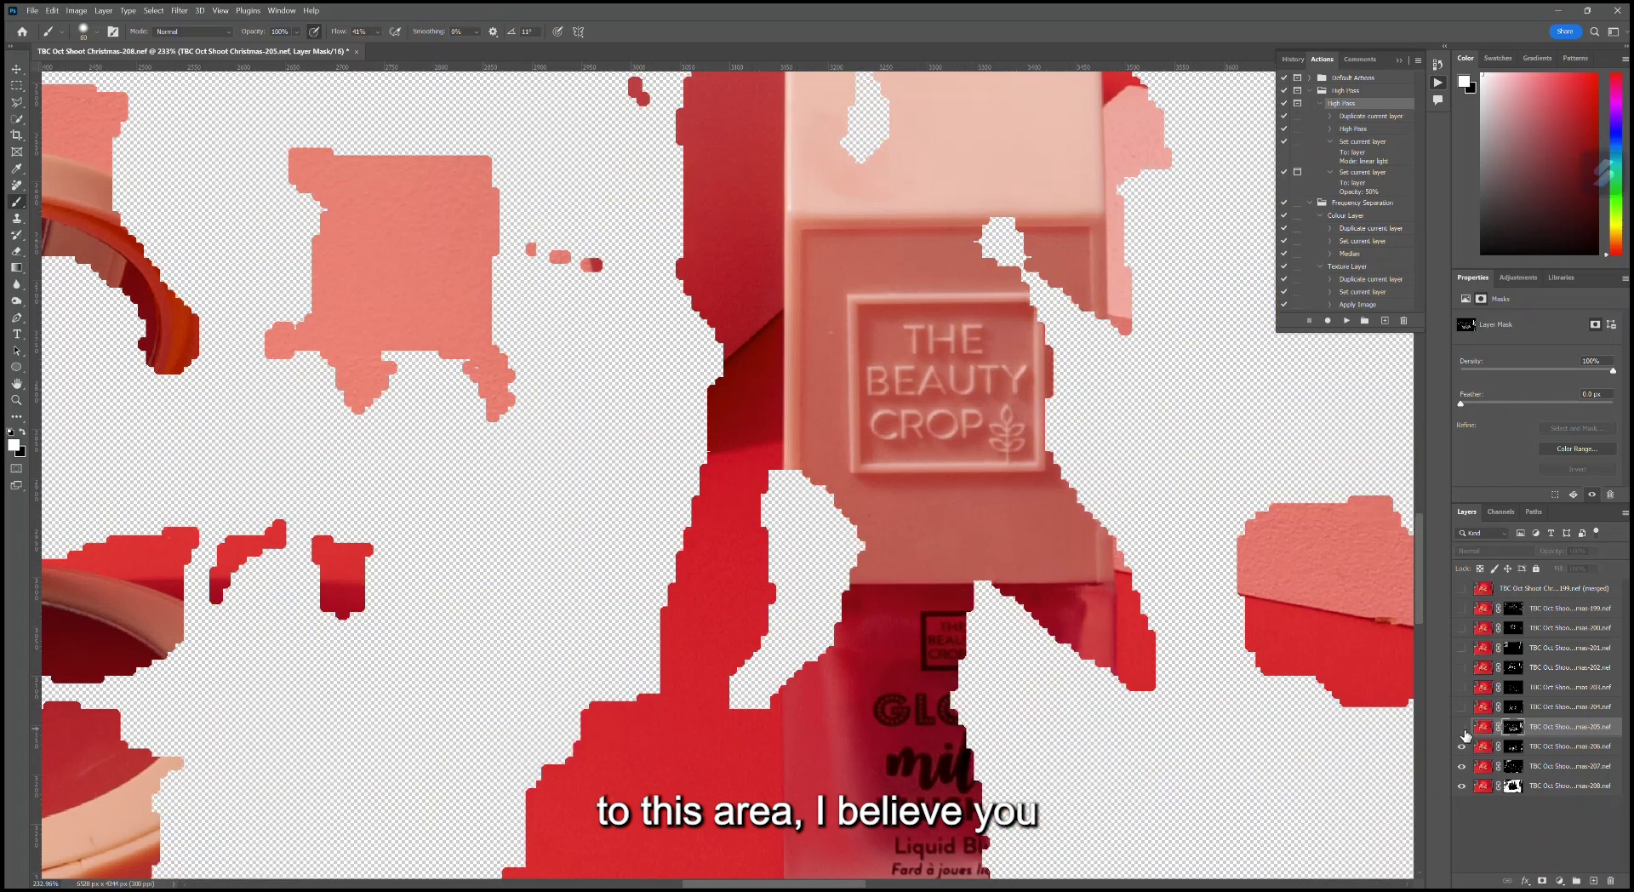
{"action": "left_click", "coordinate": [1512, 748]}
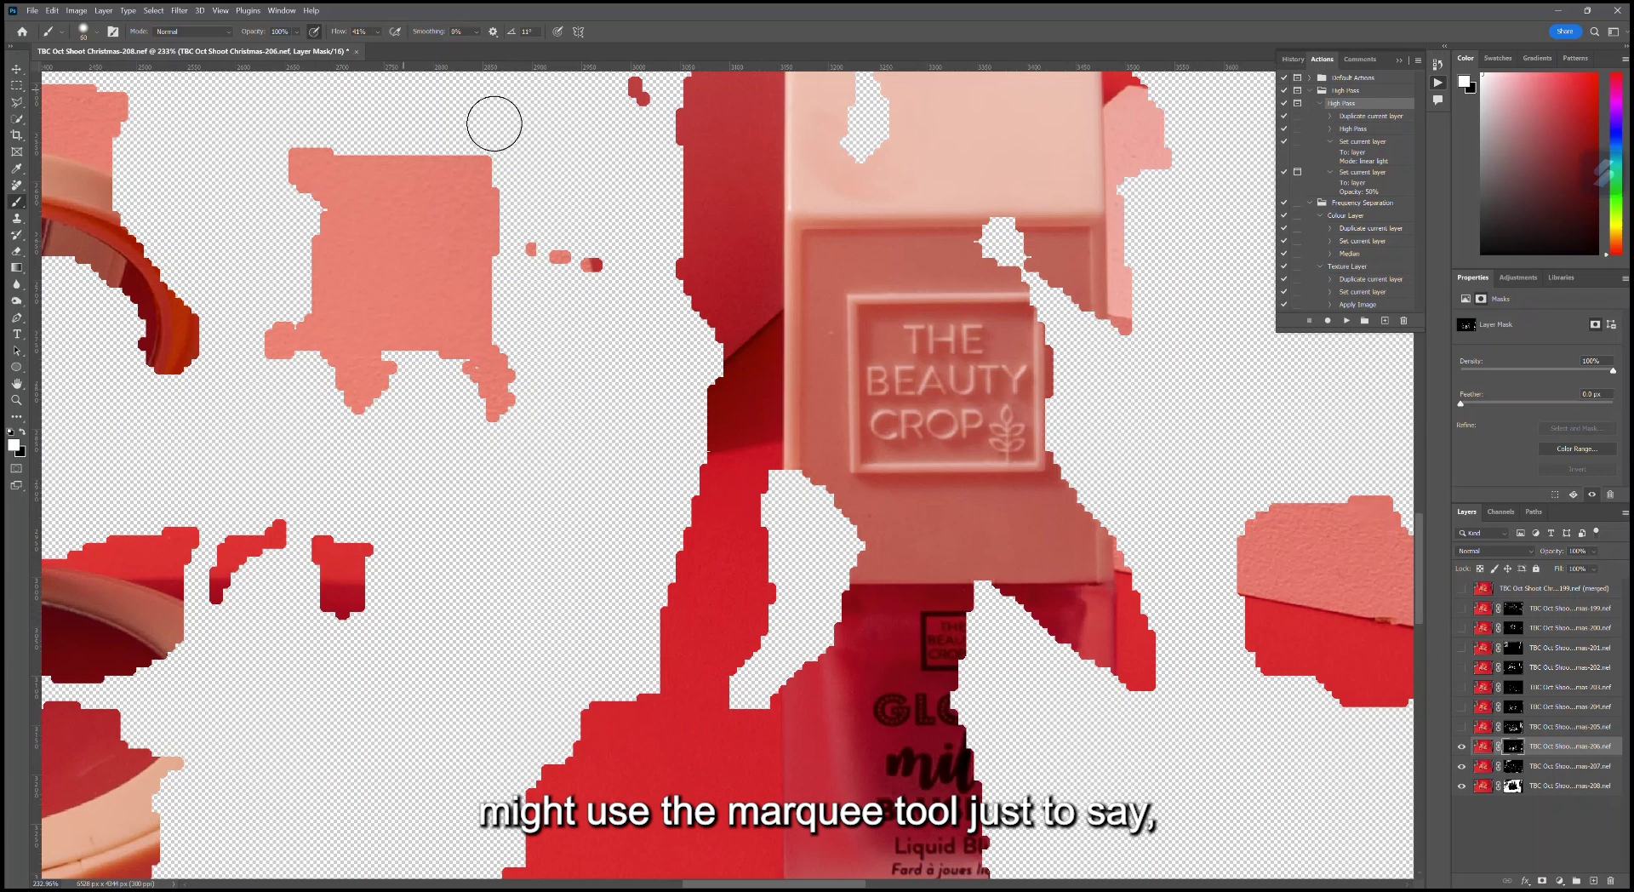
Step: Marquee-select the gap left of the bottle and fill it on frame 206's mask to reveal it
{"action": "key", "text": "m"}
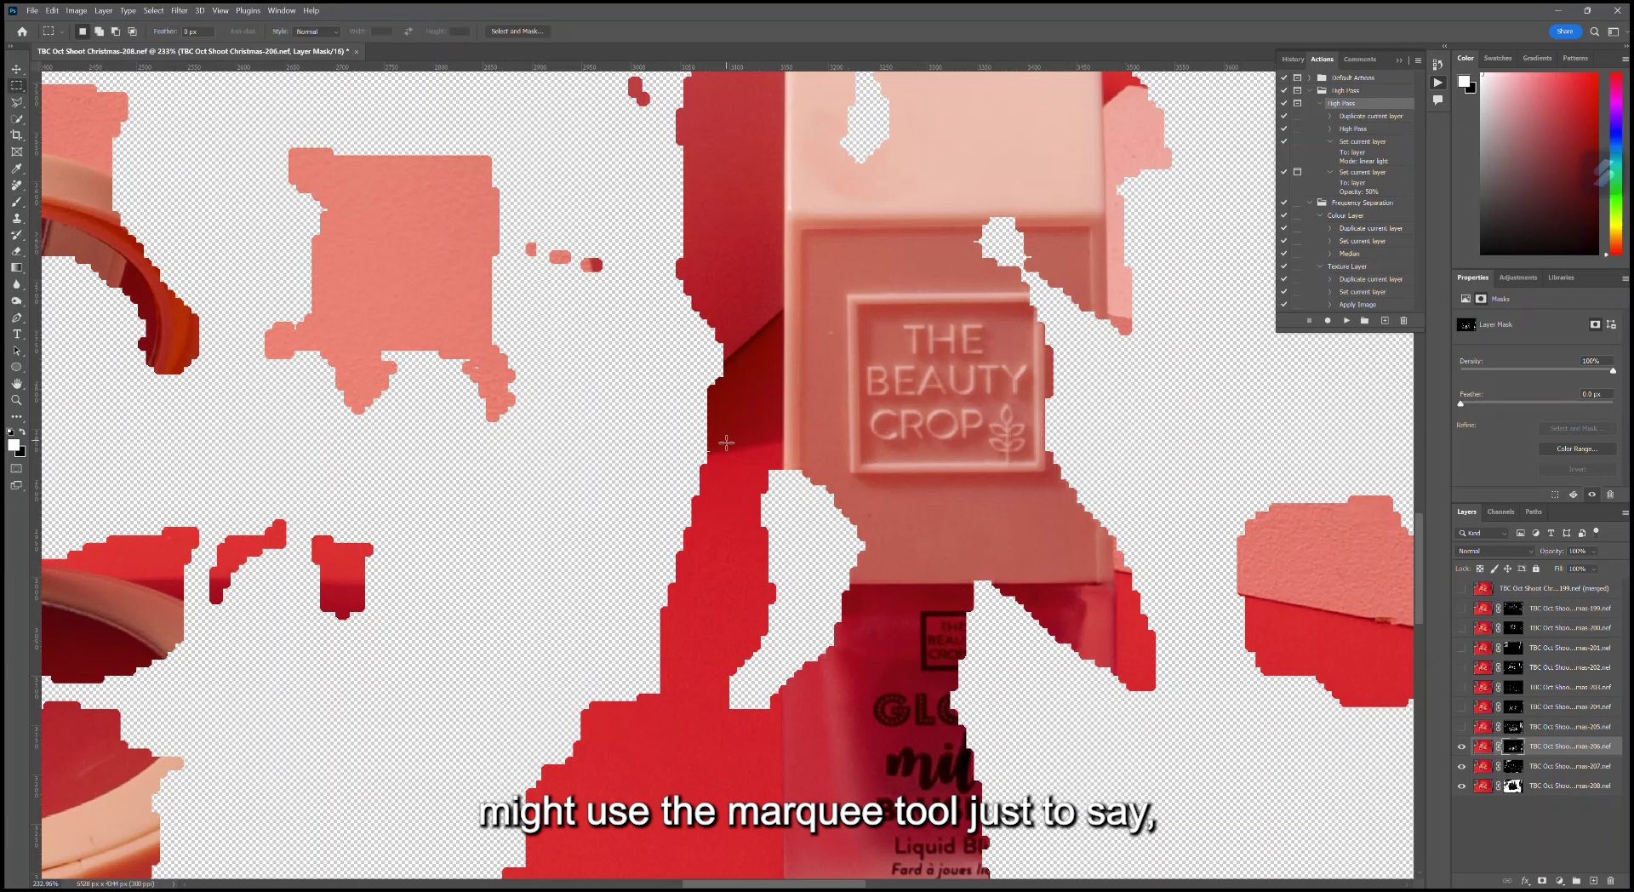
{"action": "left_click_drag", "start_coordinate": [726, 443], "coordinate": [911, 743]}
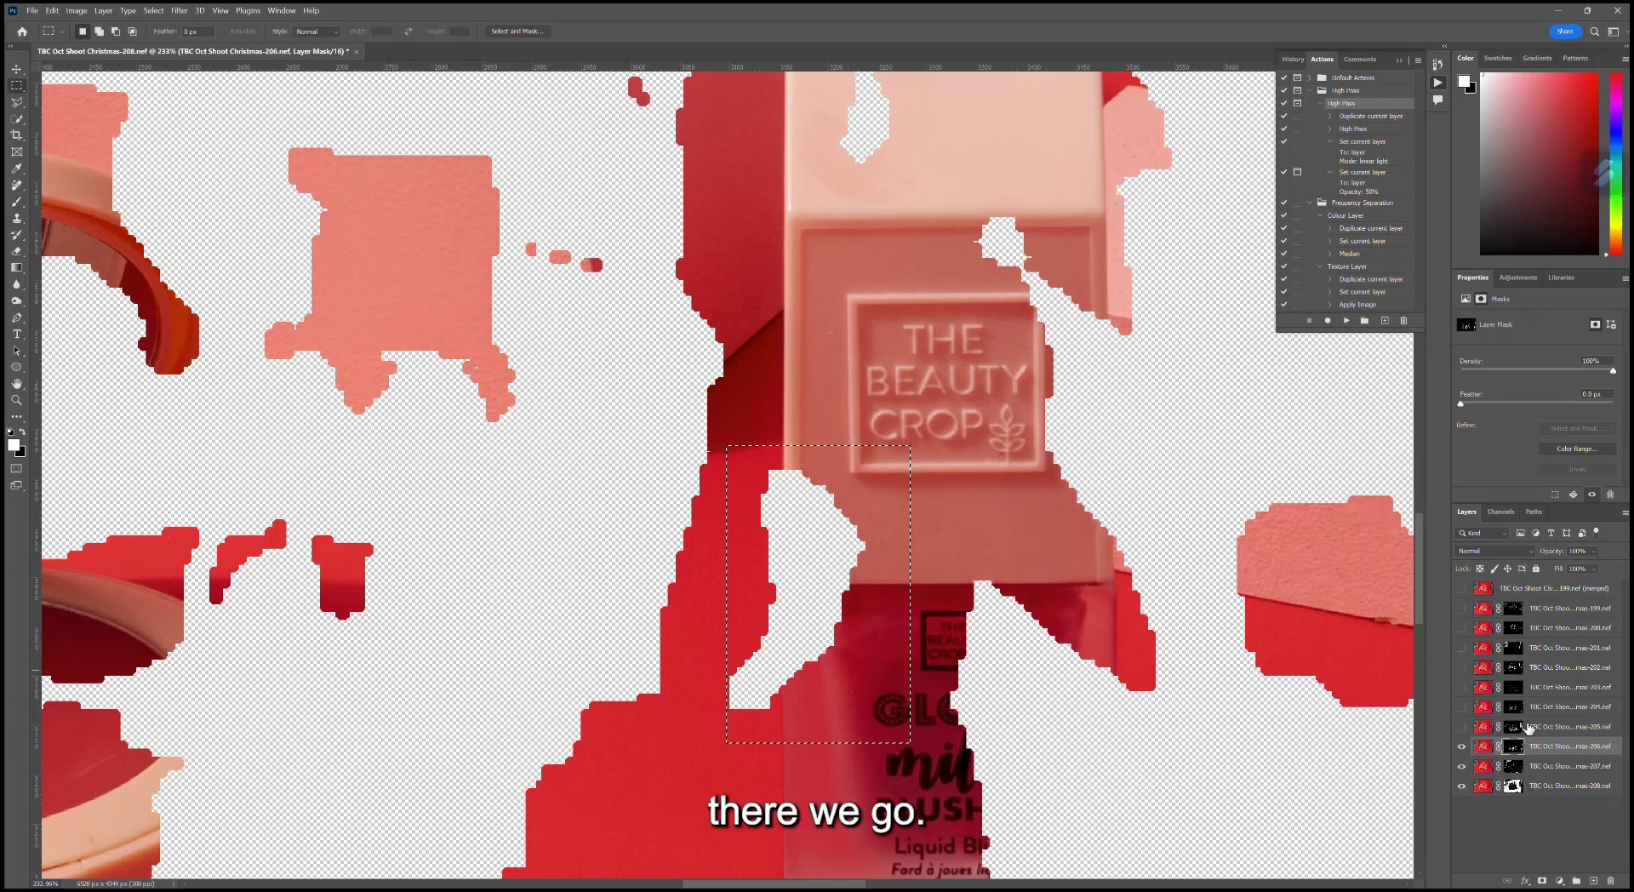
{"action": "key", "text": "Delete"}
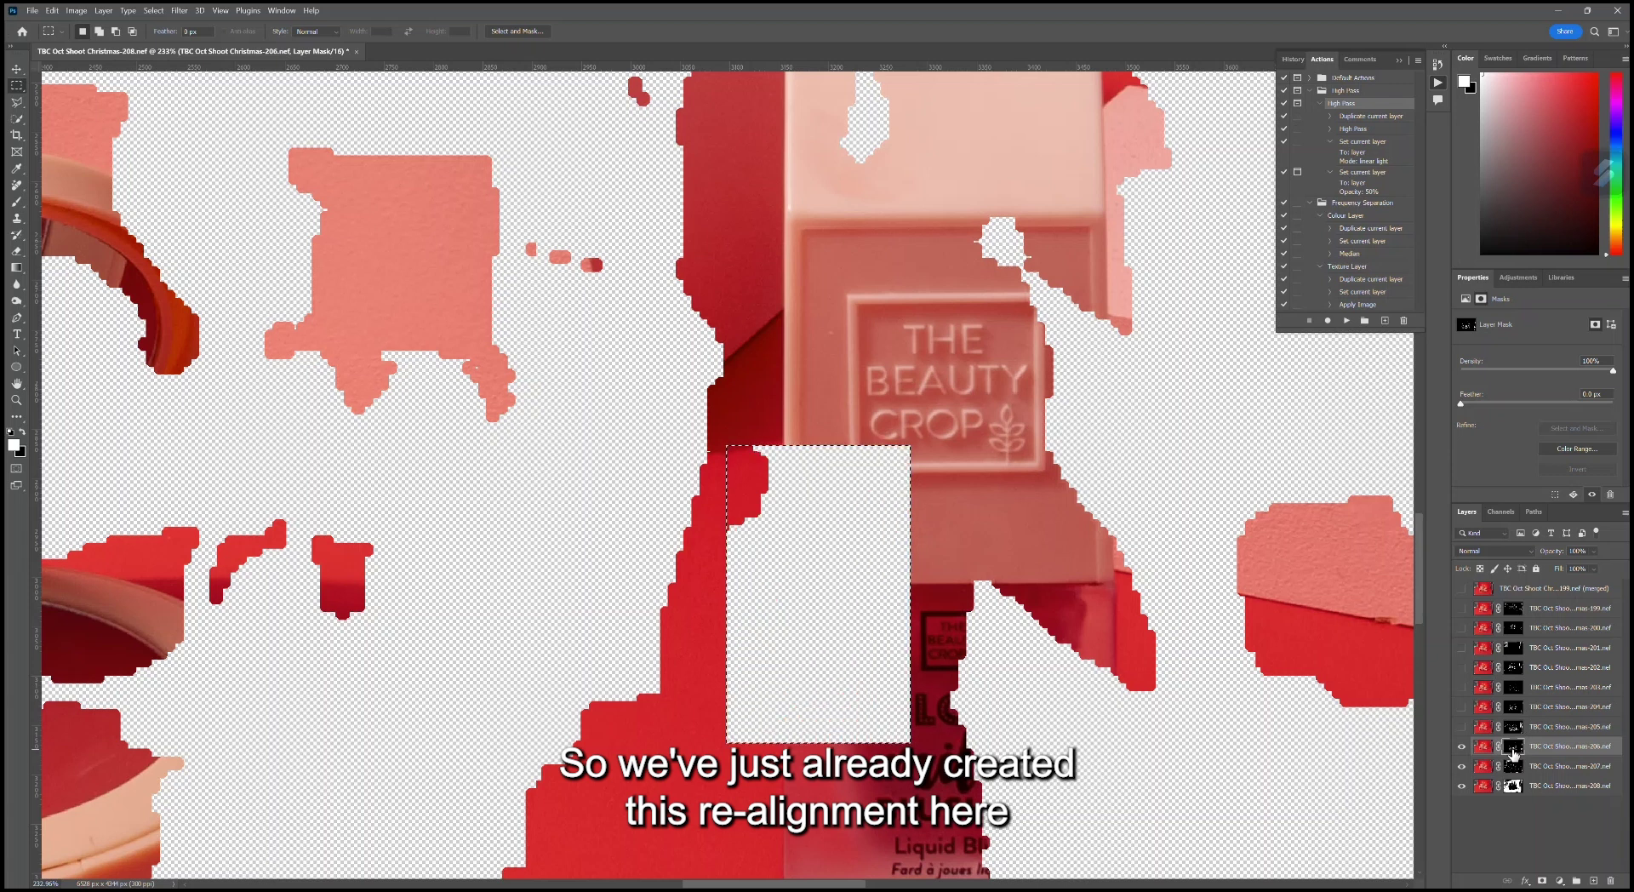
{"action": "key", "text": "x"}
{"action": "key", "text": "Delete"}
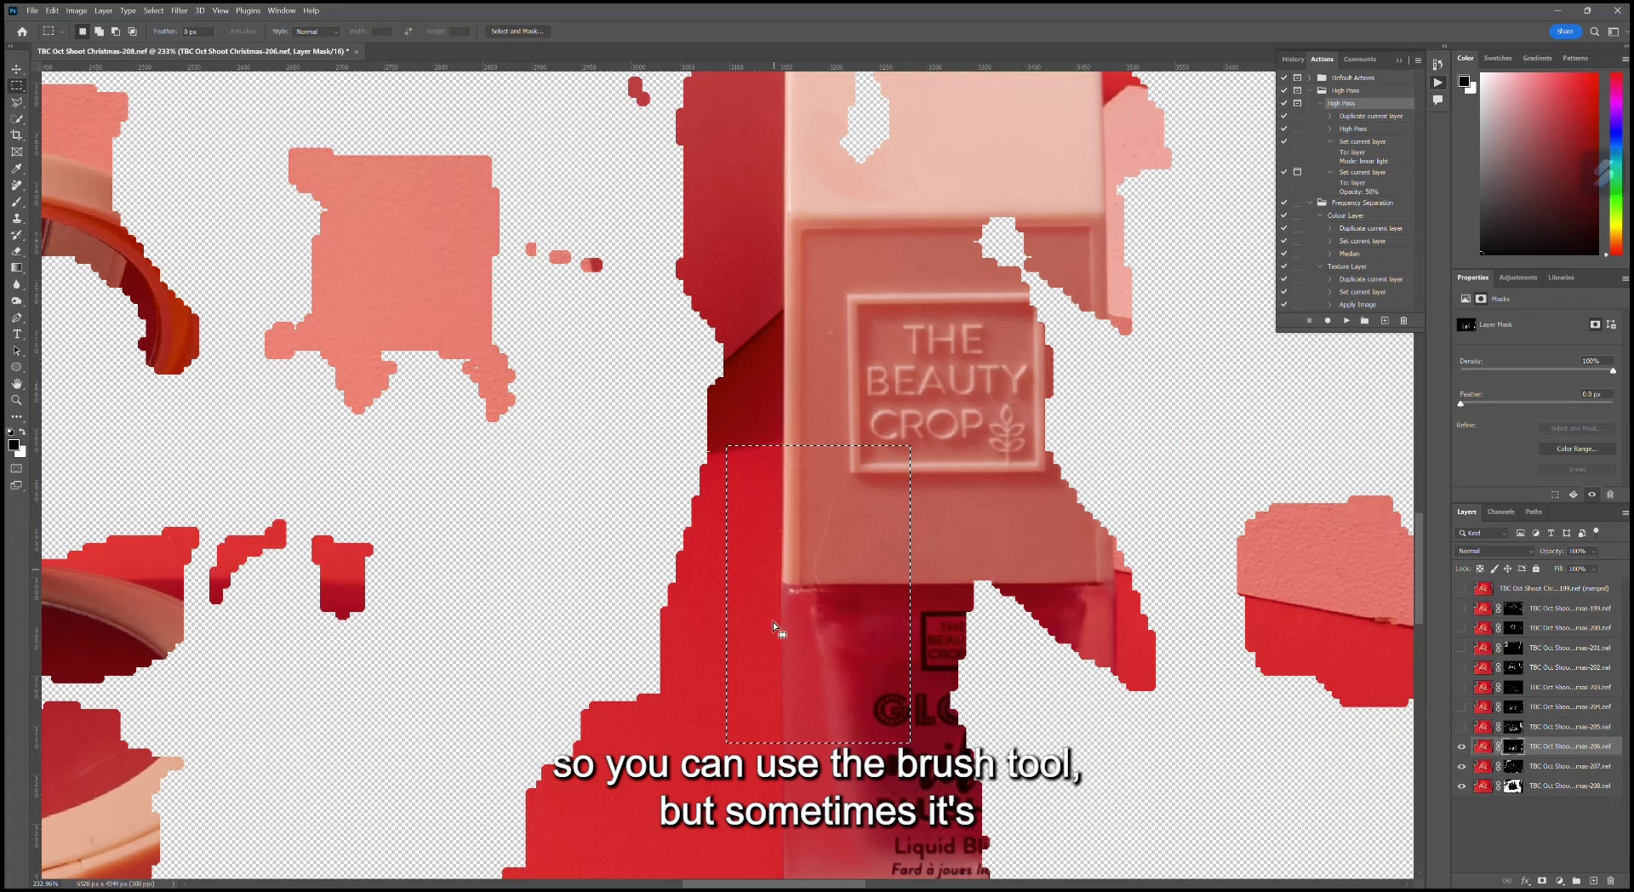
{"action": "left_click", "coordinate": [853, 502]}
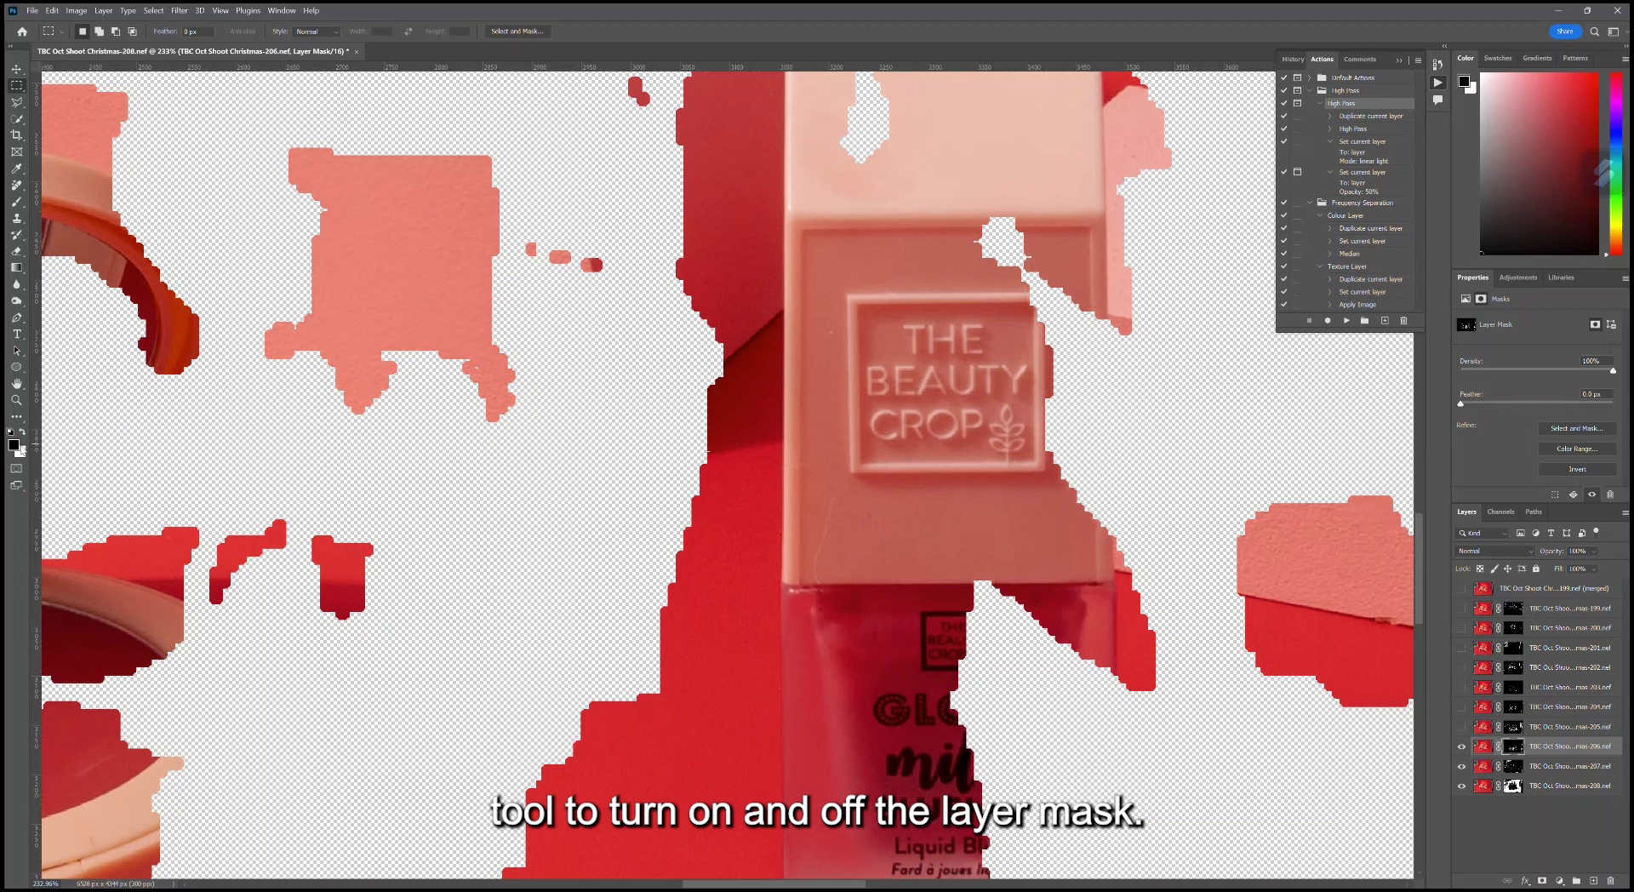
Step: Show frame 205 again and target its layer mask, zooming in on the blush bottle
{"action": "scroll", "coordinate": [767, 654], "scroll_direction": "down", "scroll_amount": 5}
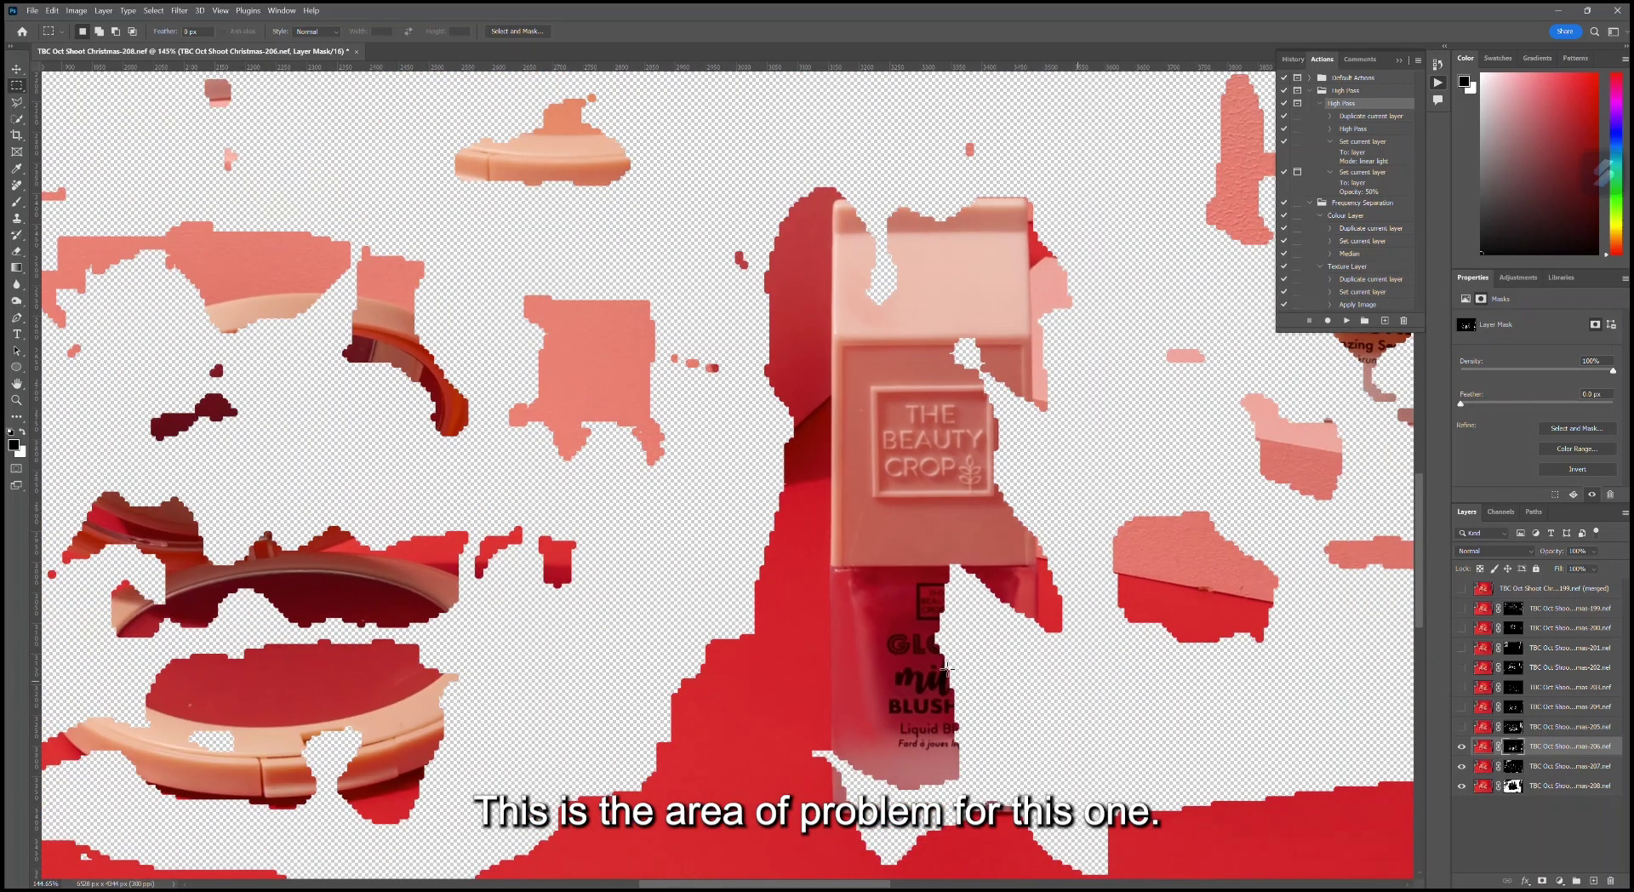
{"action": "scroll", "coordinate": [905, 589], "scroll_direction": "down", "scroll_amount": 3}
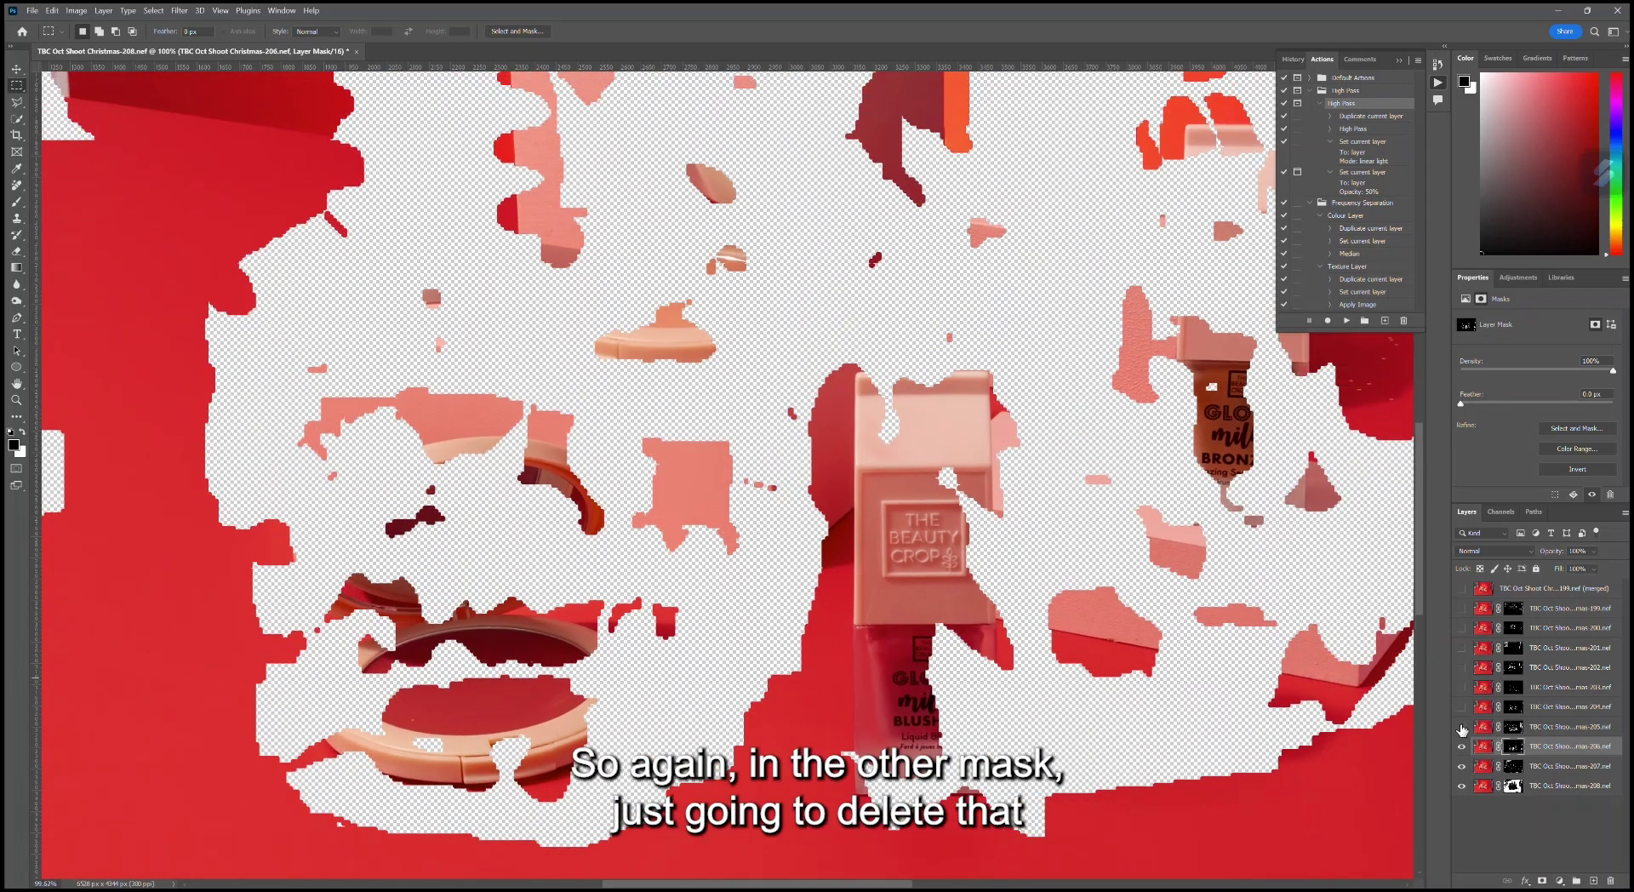
{"action": "left_click", "coordinate": [1463, 728]}
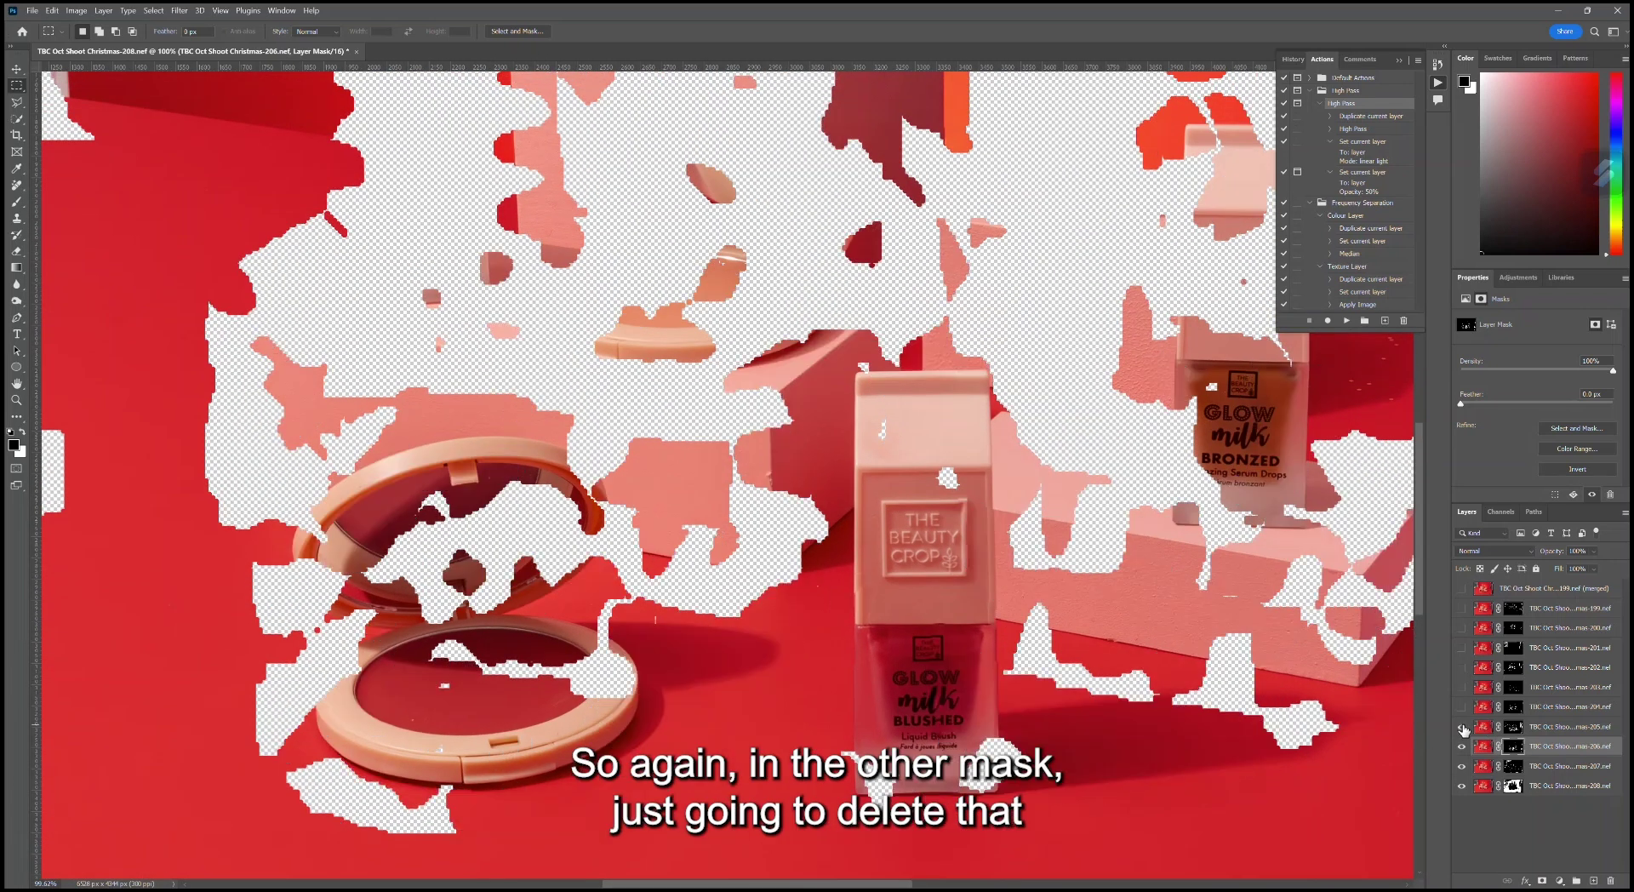
{"action": "left_click", "coordinate": [1512, 727]}
{"action": "scroll", "coordinate": [1023, 632], "scroll_direction": "up", "scroll_amount": 4}
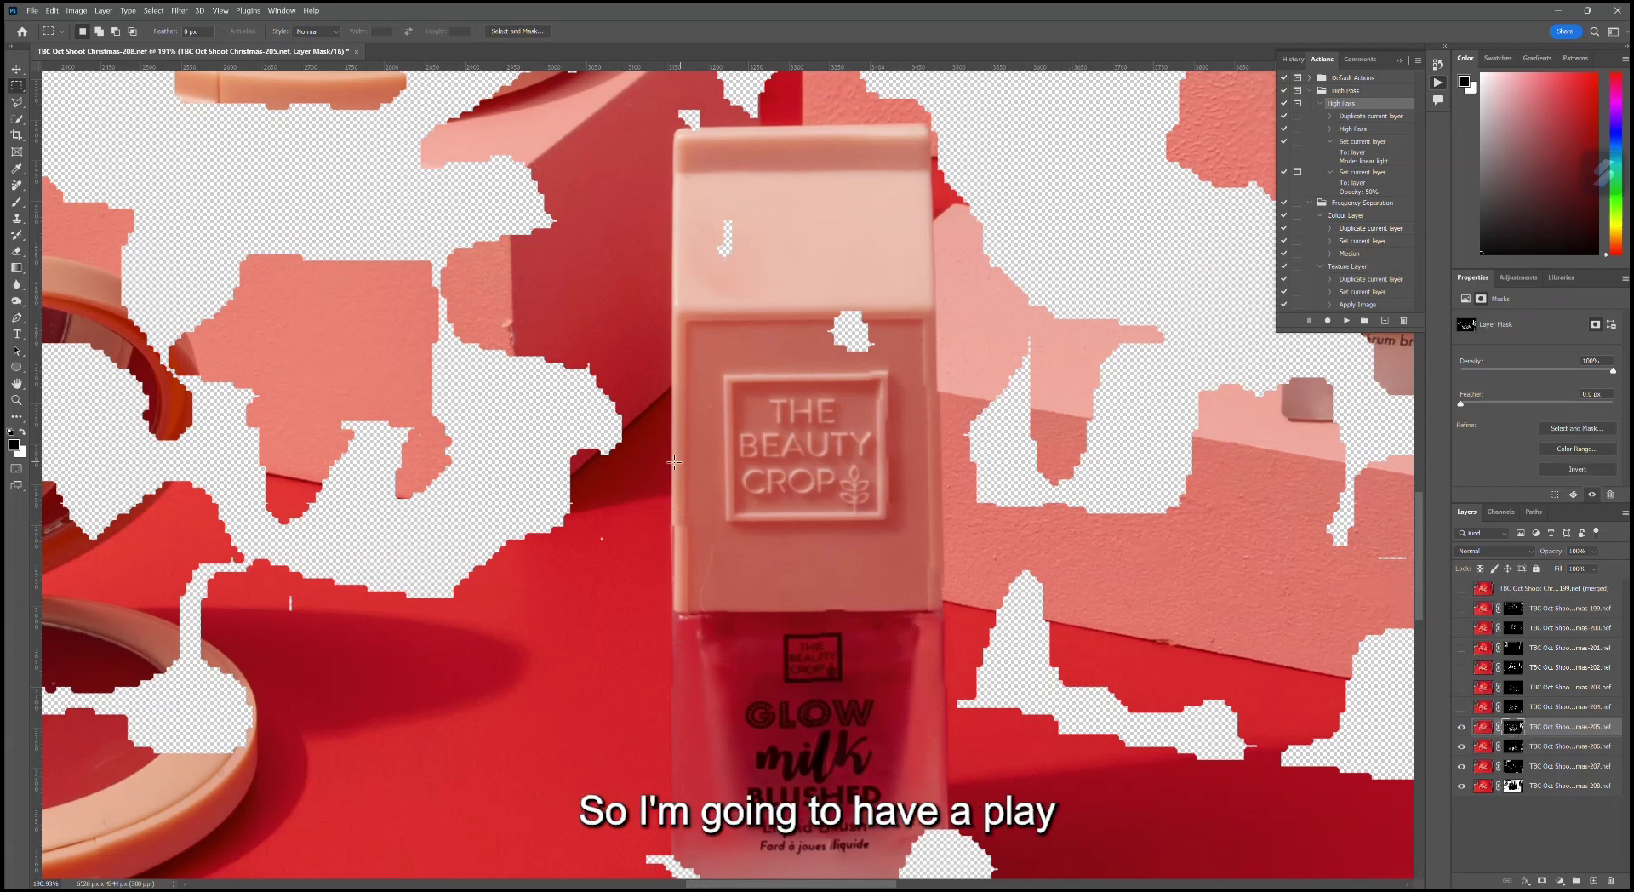
Step: Reveal a strip along the blush bottle's left edge on the mask with a white fill
{"action": "left_click_drag", "start_coordinate": [657, 464], "coordinate": [714, 681]}
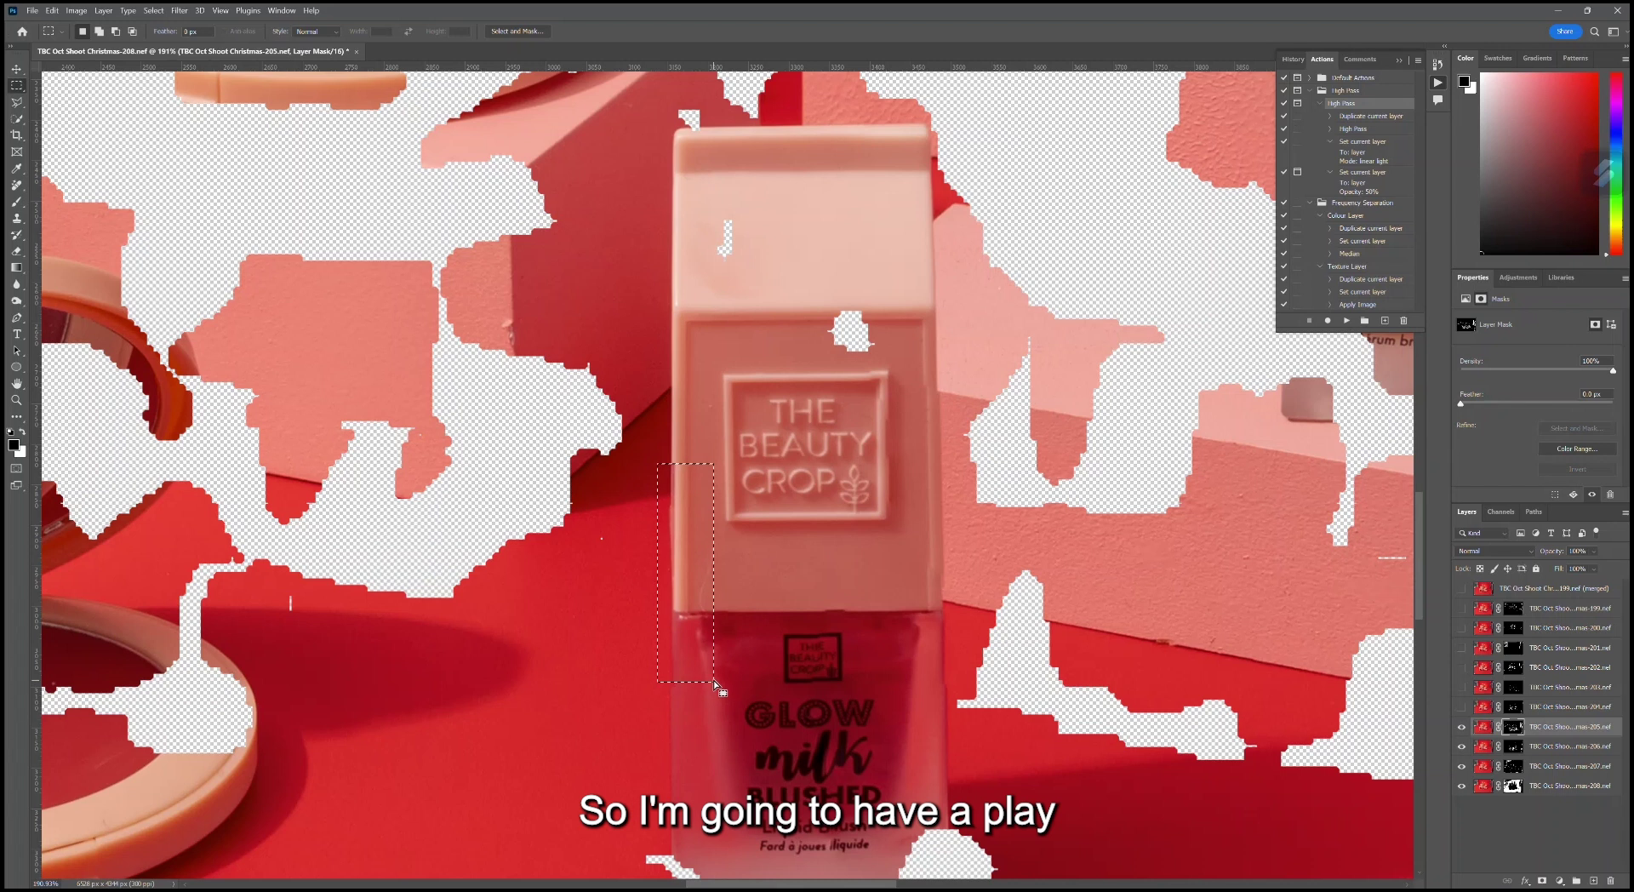
{"action": "key", "text": "Delete"}
{"action": "key", "text": "ctrl+d"}
{"action": "key", "text": "x"}
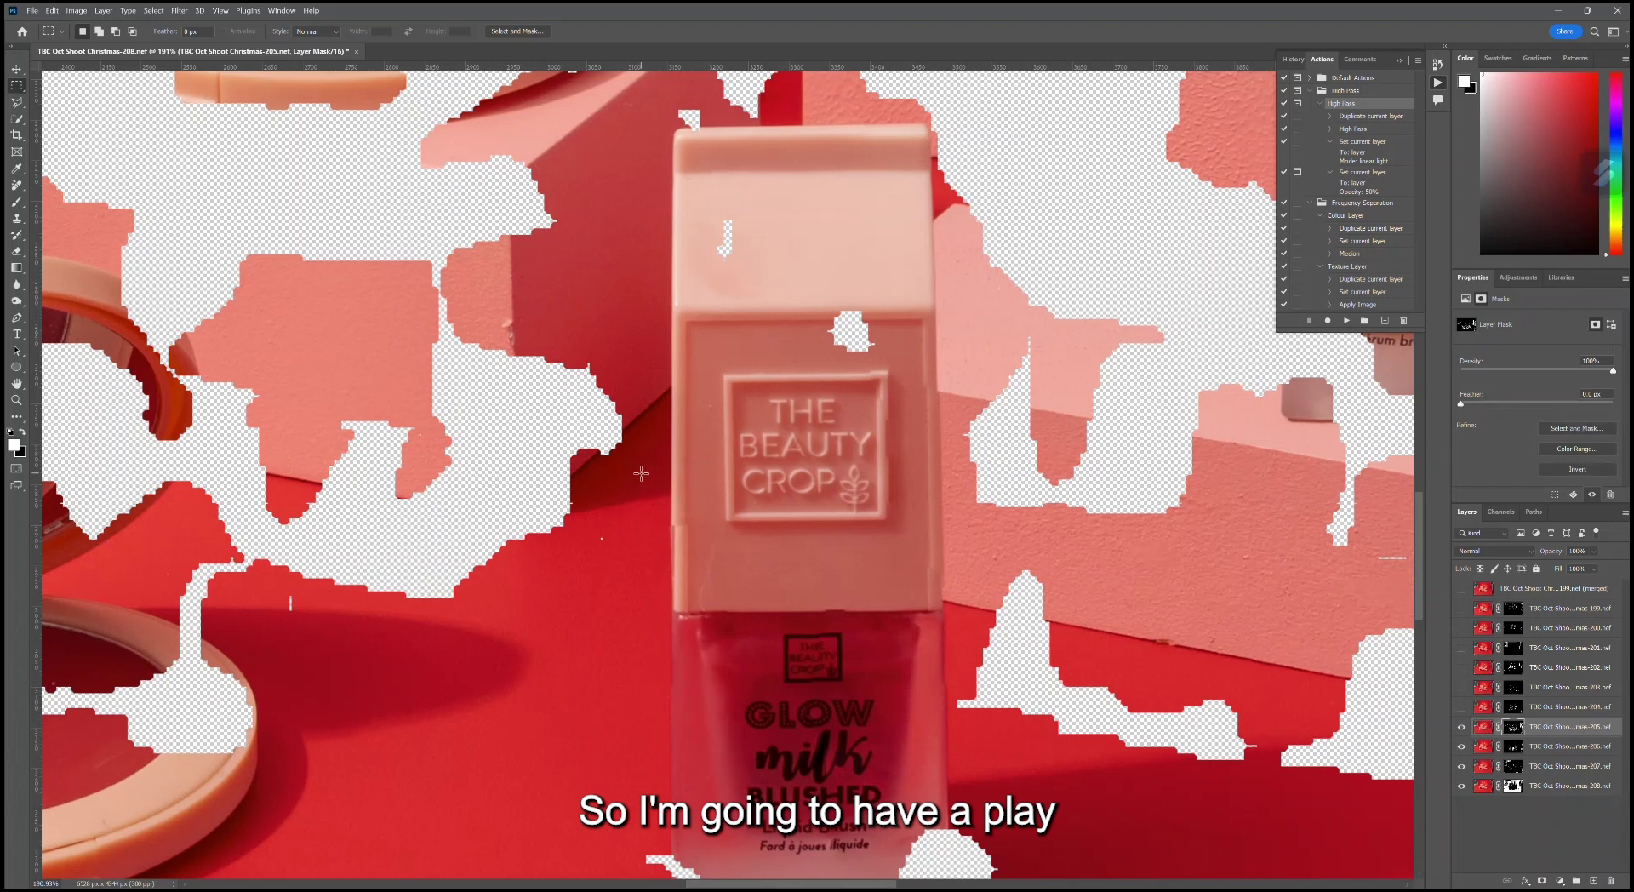
{"action": "left_click_drag", "start_coordinate": [641, 473], "coordinate": [716, 711]}
{"action": "key", "text": "x"}
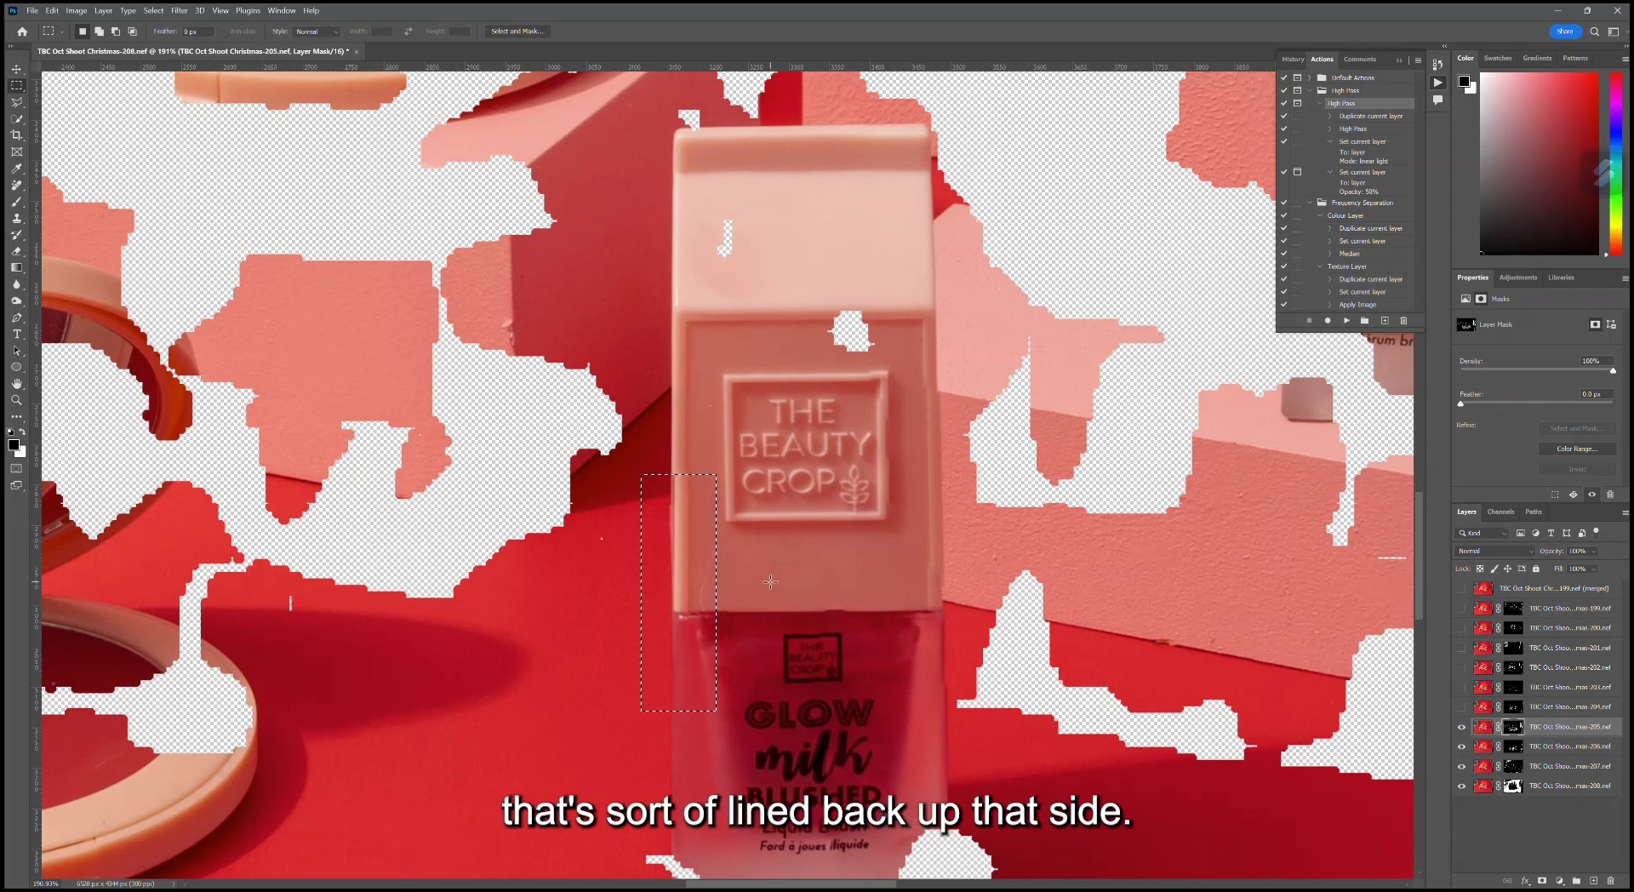
{"action": "key", "text": "x"}
{"action": "key", "text": "alt+BackSpace"}
{"action": "key", "text": "ctrl+d"}
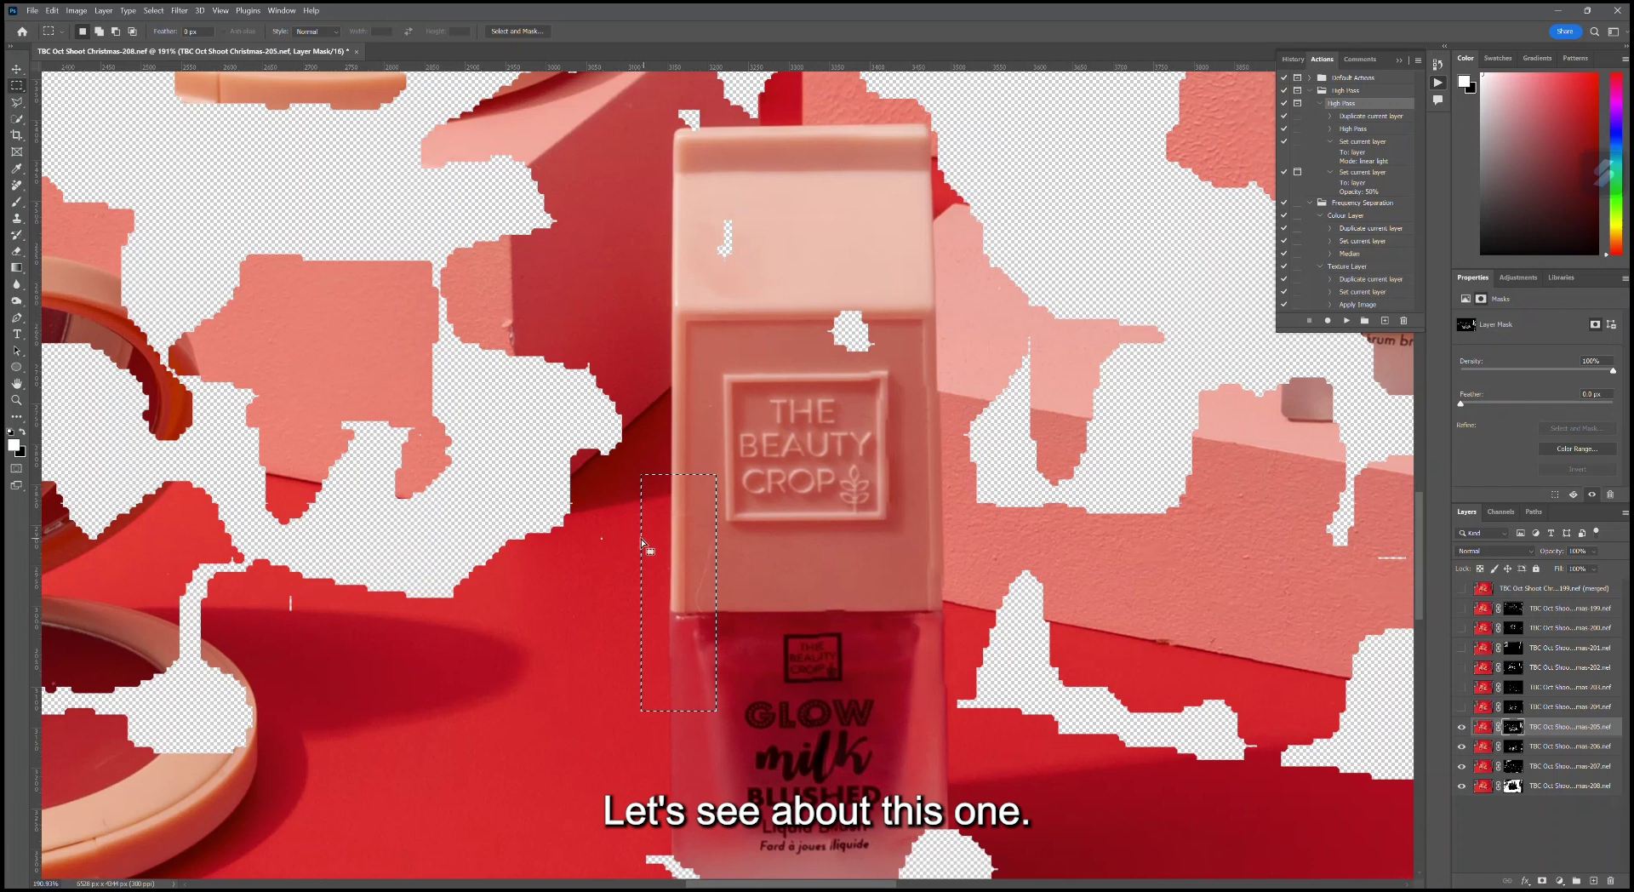
{"action": "scroll", "coordinate": [713, 703], "scroll_direction": "down", "scroll_amount": 5}
{"action": "scroll", "coordinate": [766, 596], "scroll_direction": "up", "scroll_amount": 5}
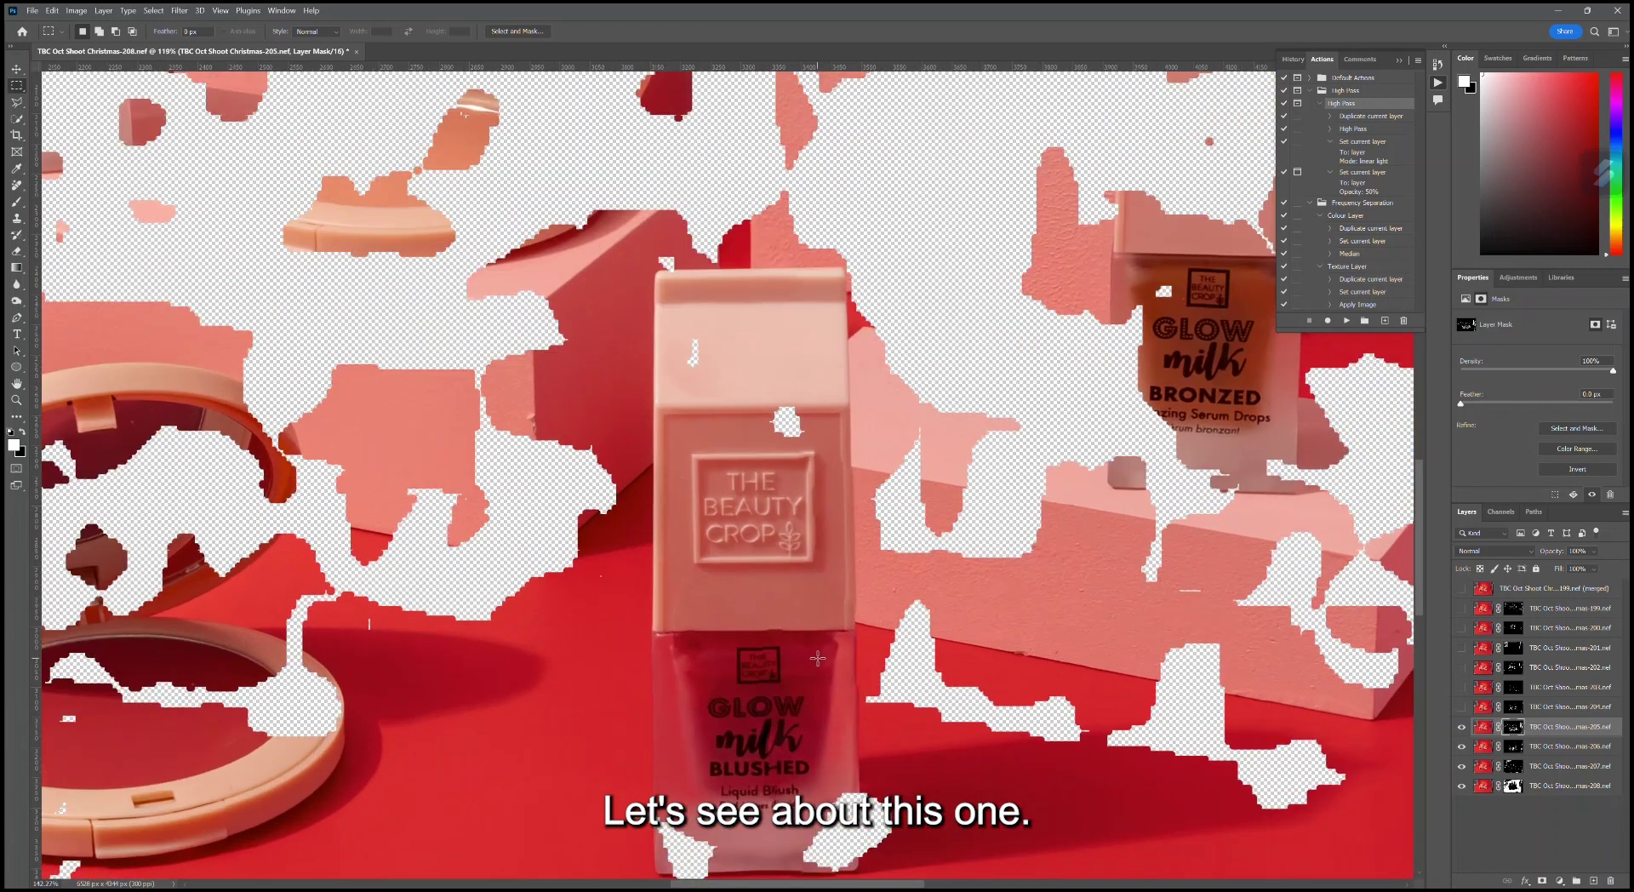
Step: Reveal a strip along the bottle's right edge on the mask with a white fill
{"action": "left_click_drag", "start_coordinate": [848, 566], "coordinate": [887, 735]}
{"action": "left_click", "coordinate": [1496, 734]}
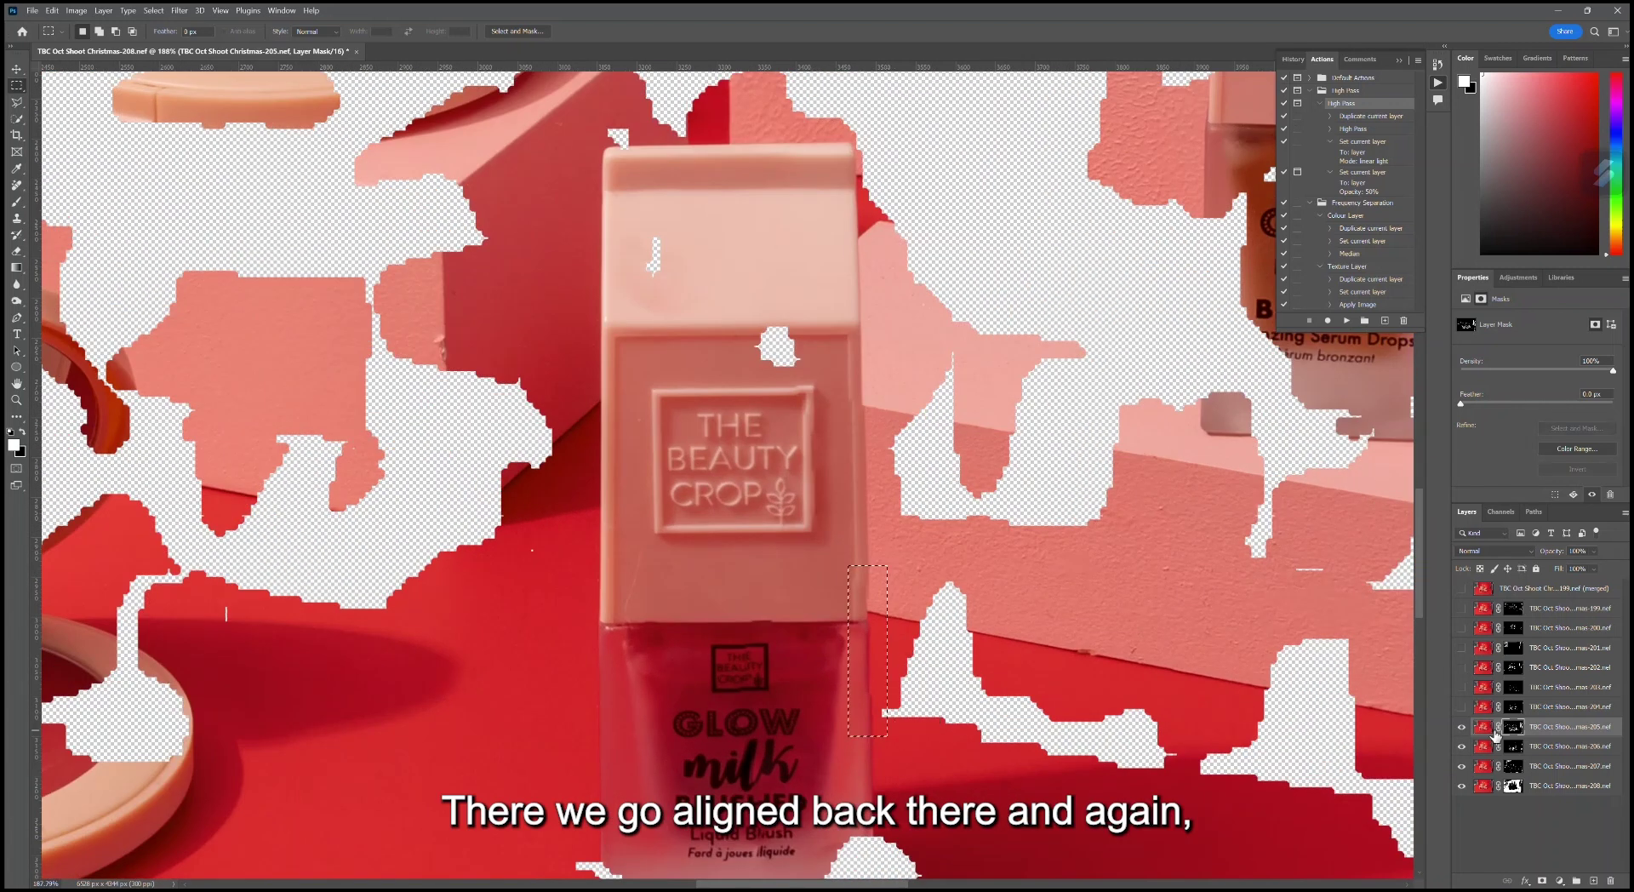
{"action": "key", "text": "Delete"}
{"action": "key", "text": "x"}
{"action": "key", "text": "alt+BackSpace"}
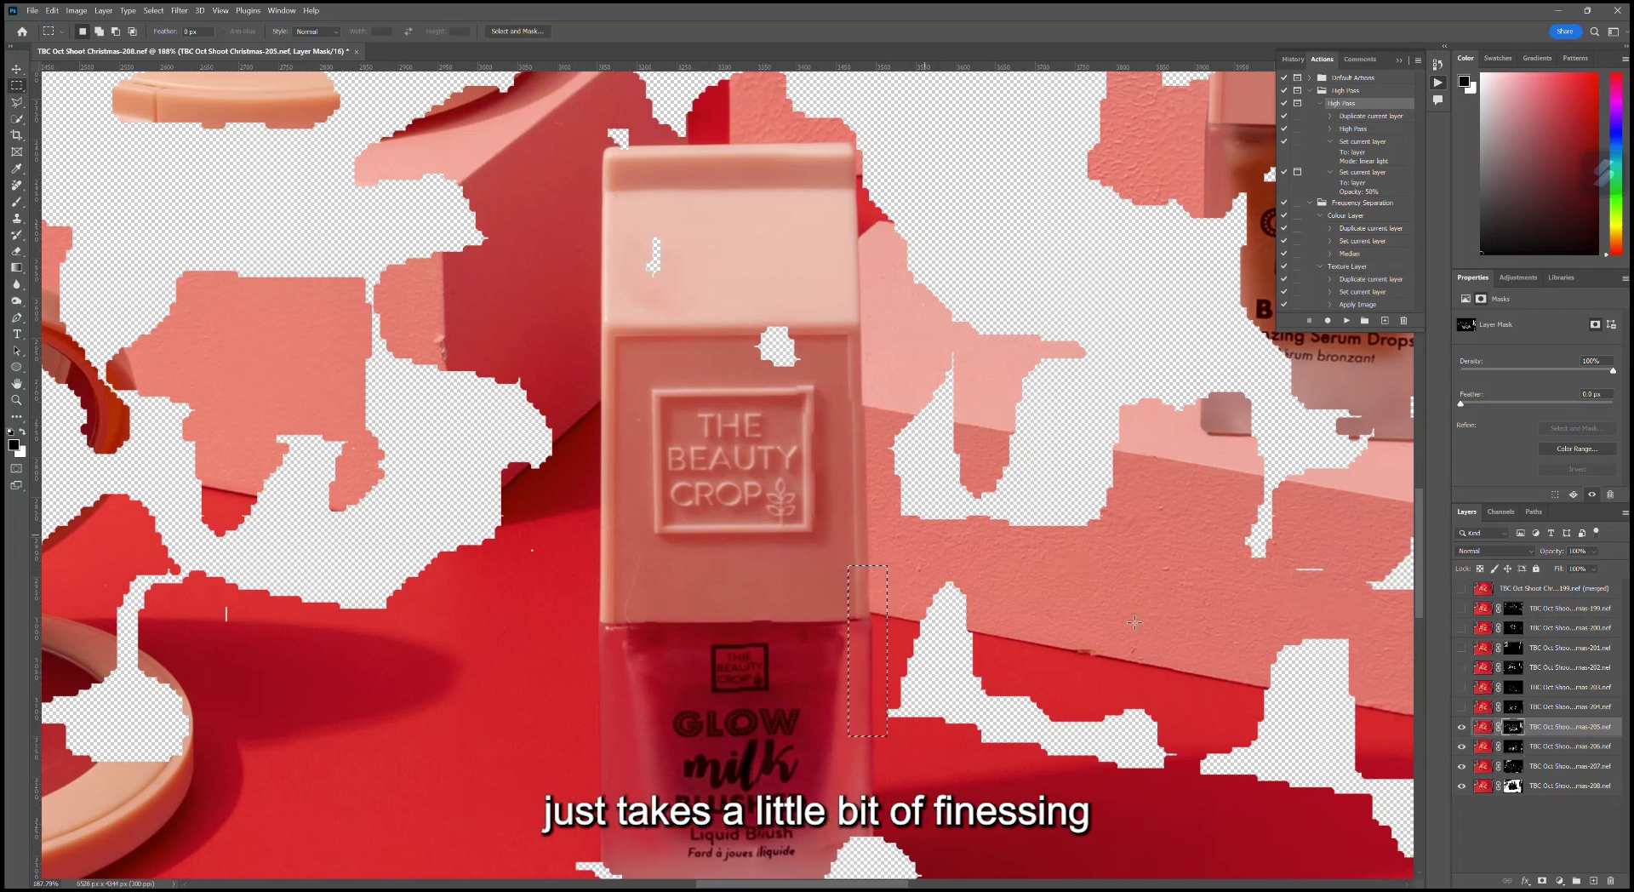
{"action": "key", "text": "ctrl+d"}
Step: Select around the bottle's upper right edge and fill to reveal the bottle on frame 206's mask
{"action": "left_click", "coordinate": [1513, 726]}
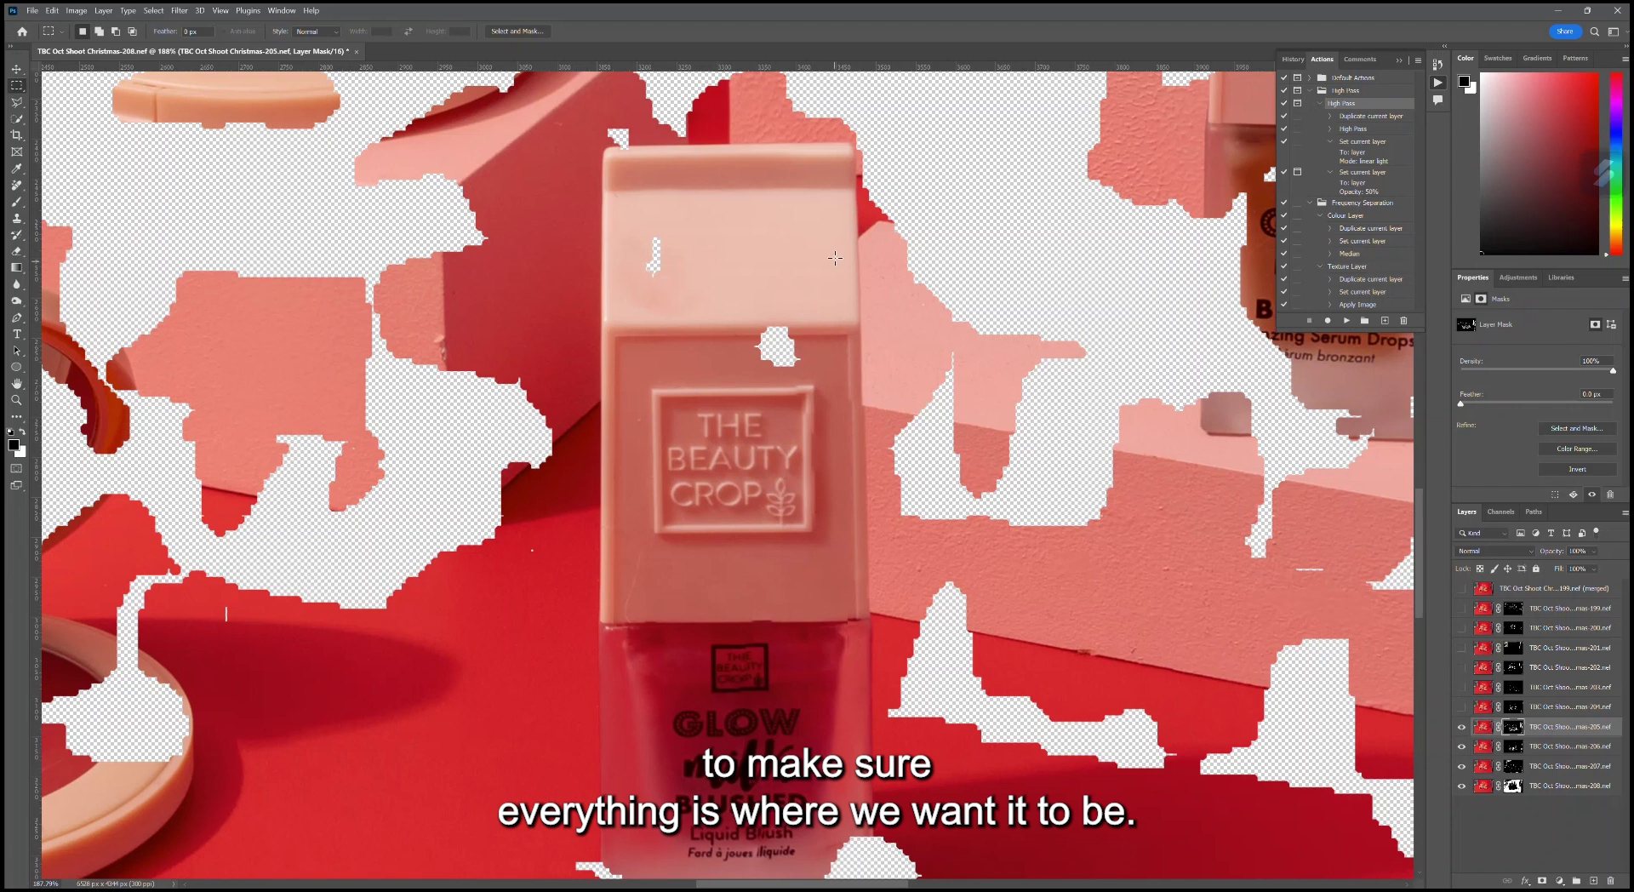
{"action": "left_click_drag", "start_coordinate": [835, 273], "coordinate": [881, 448]}
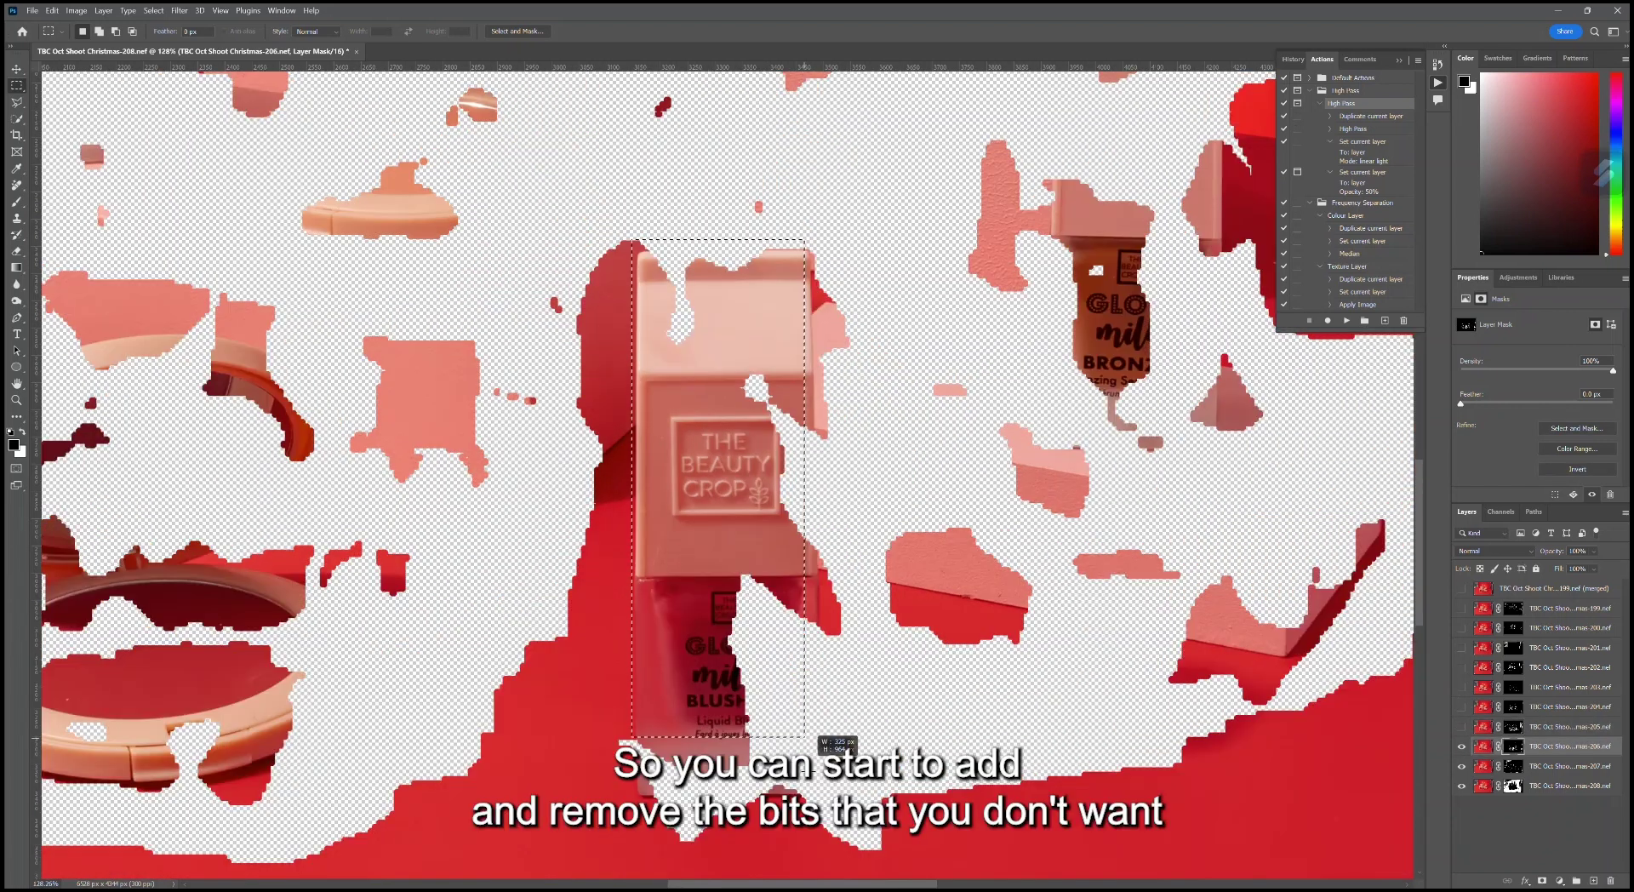
{"action": "left_click_drag", "start_coordinate": [822, 762], "coordinate": [822, 814]}
{"action": "key", "text": "ctrl+BackSpace"}
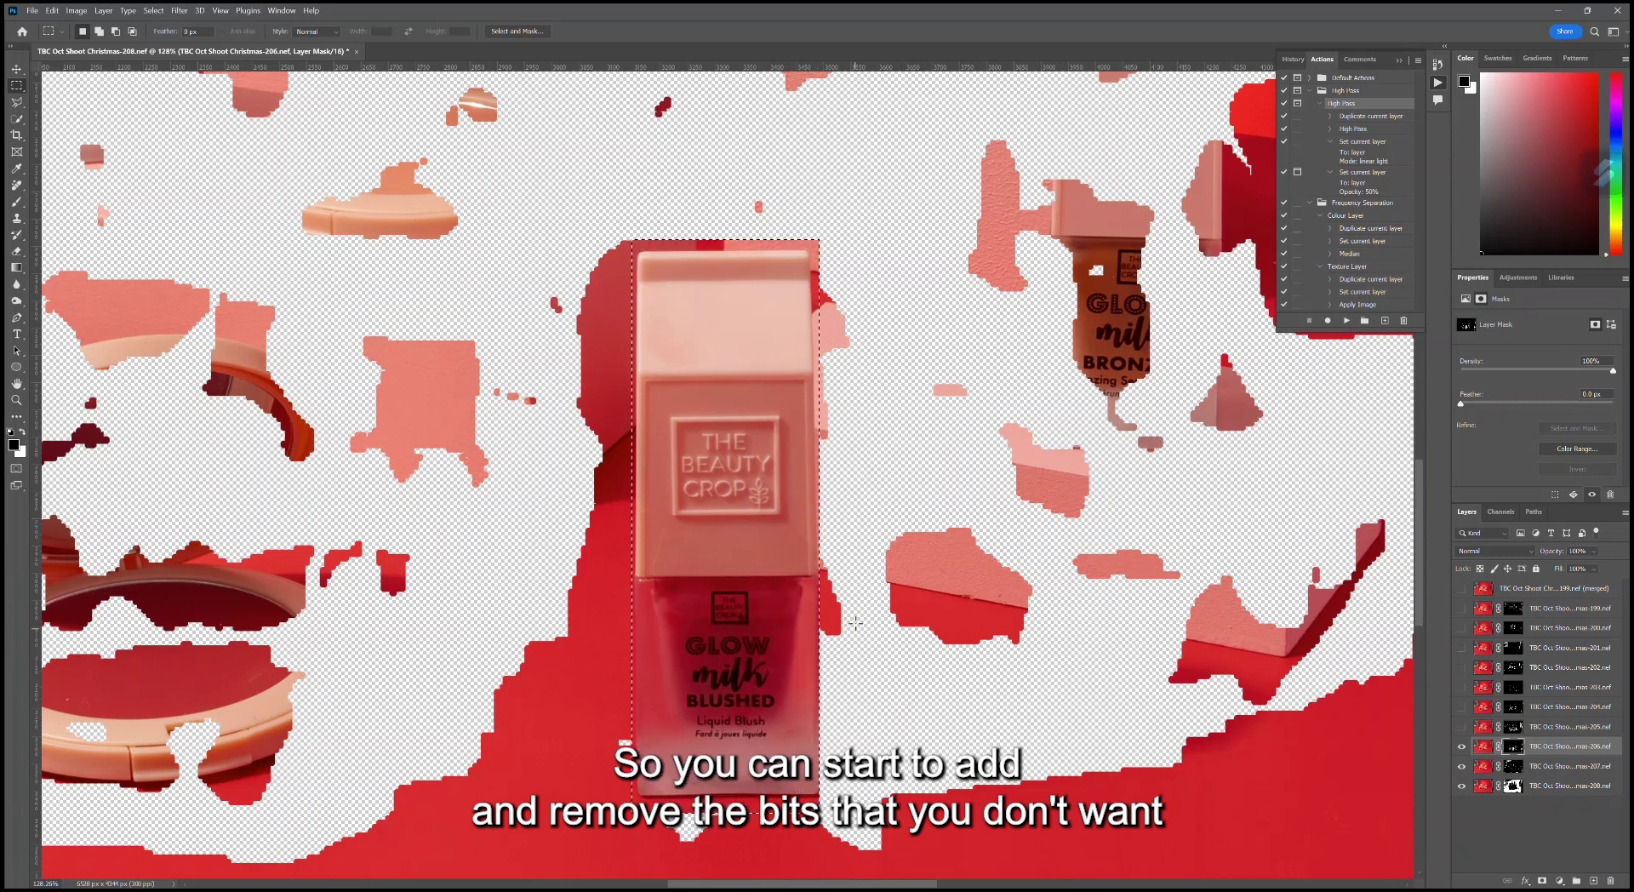
Step: Show frame 205 again and target its layer mask around the front blush bottle
{"action": "key", "text": "ctrl+d"}
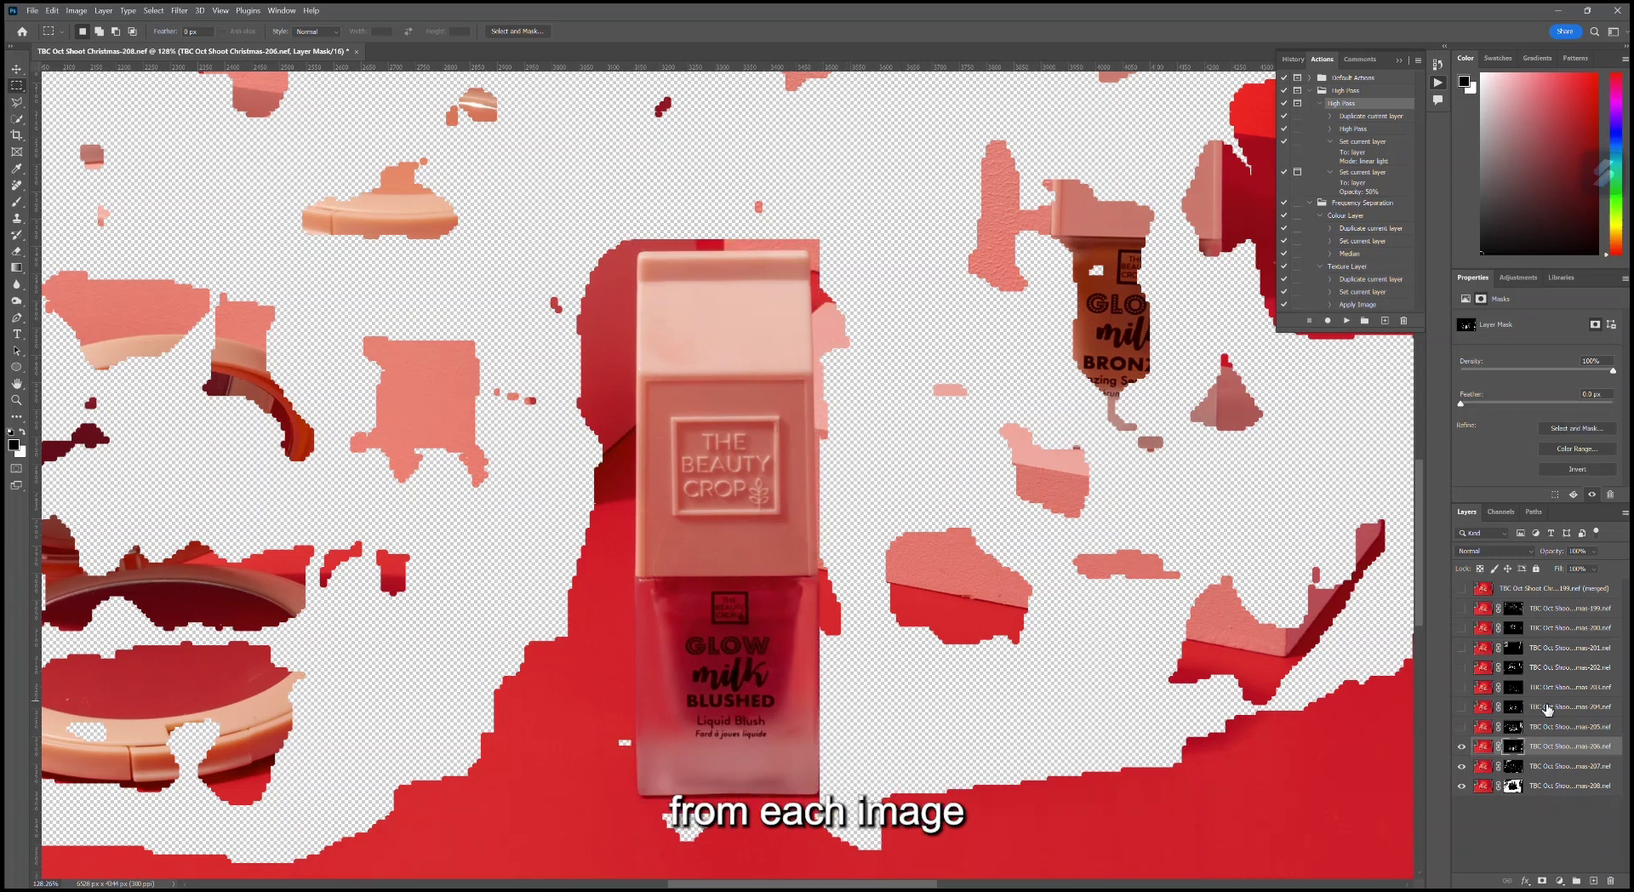
{"action": "left_click", "coordinate": [1464, 728]}
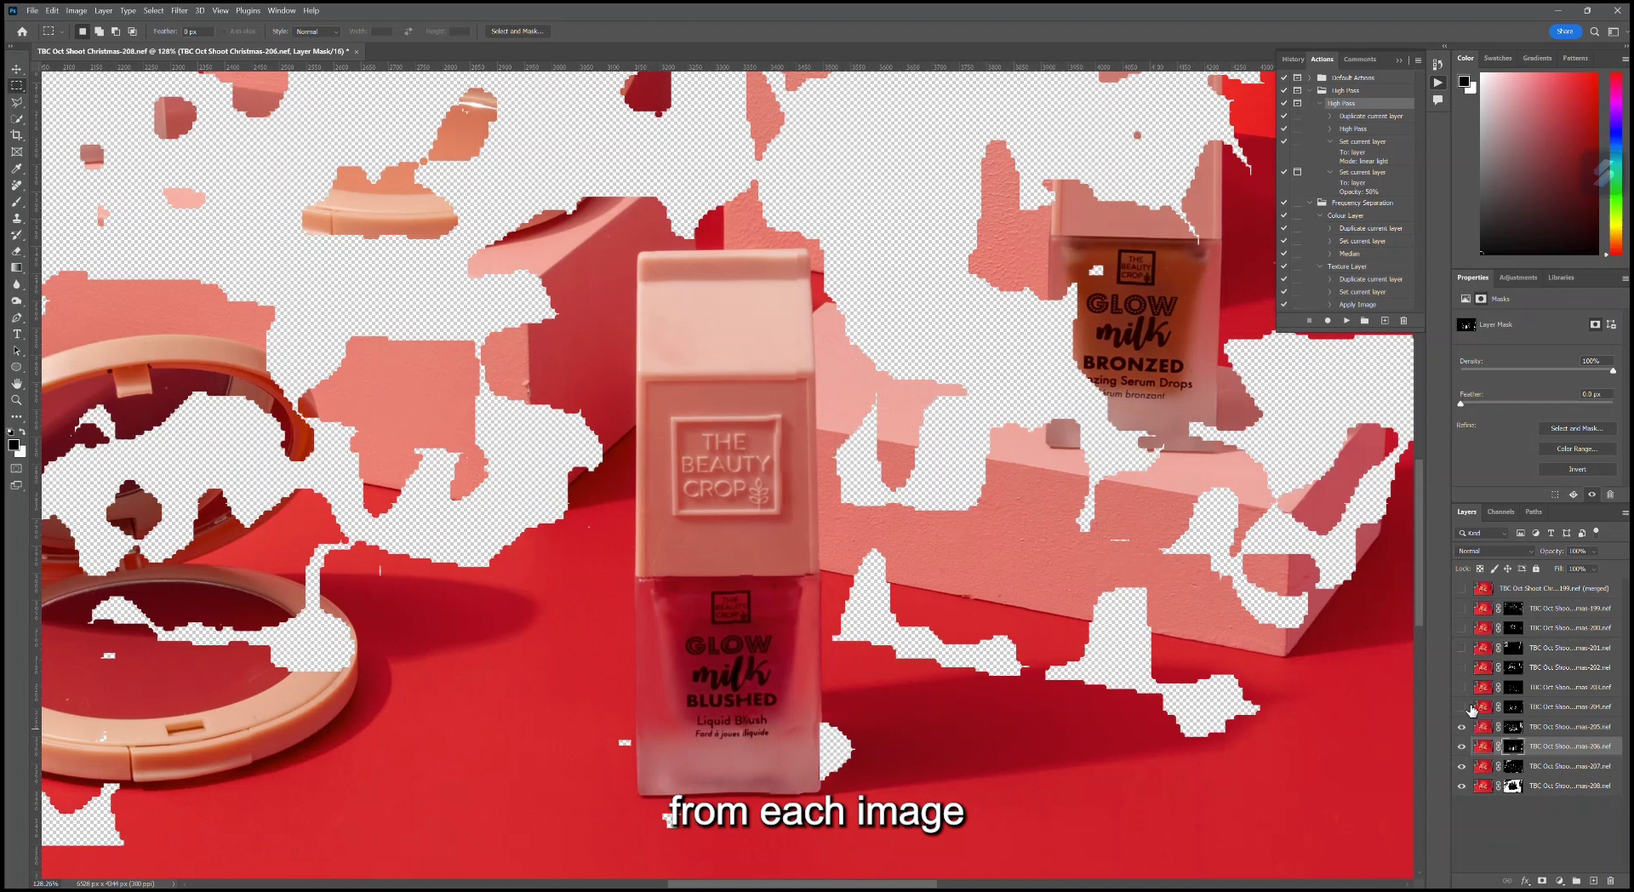
{"action": "left_click_drag", "start_coordinate": [630, 246], "coordinate": [841, 796]}
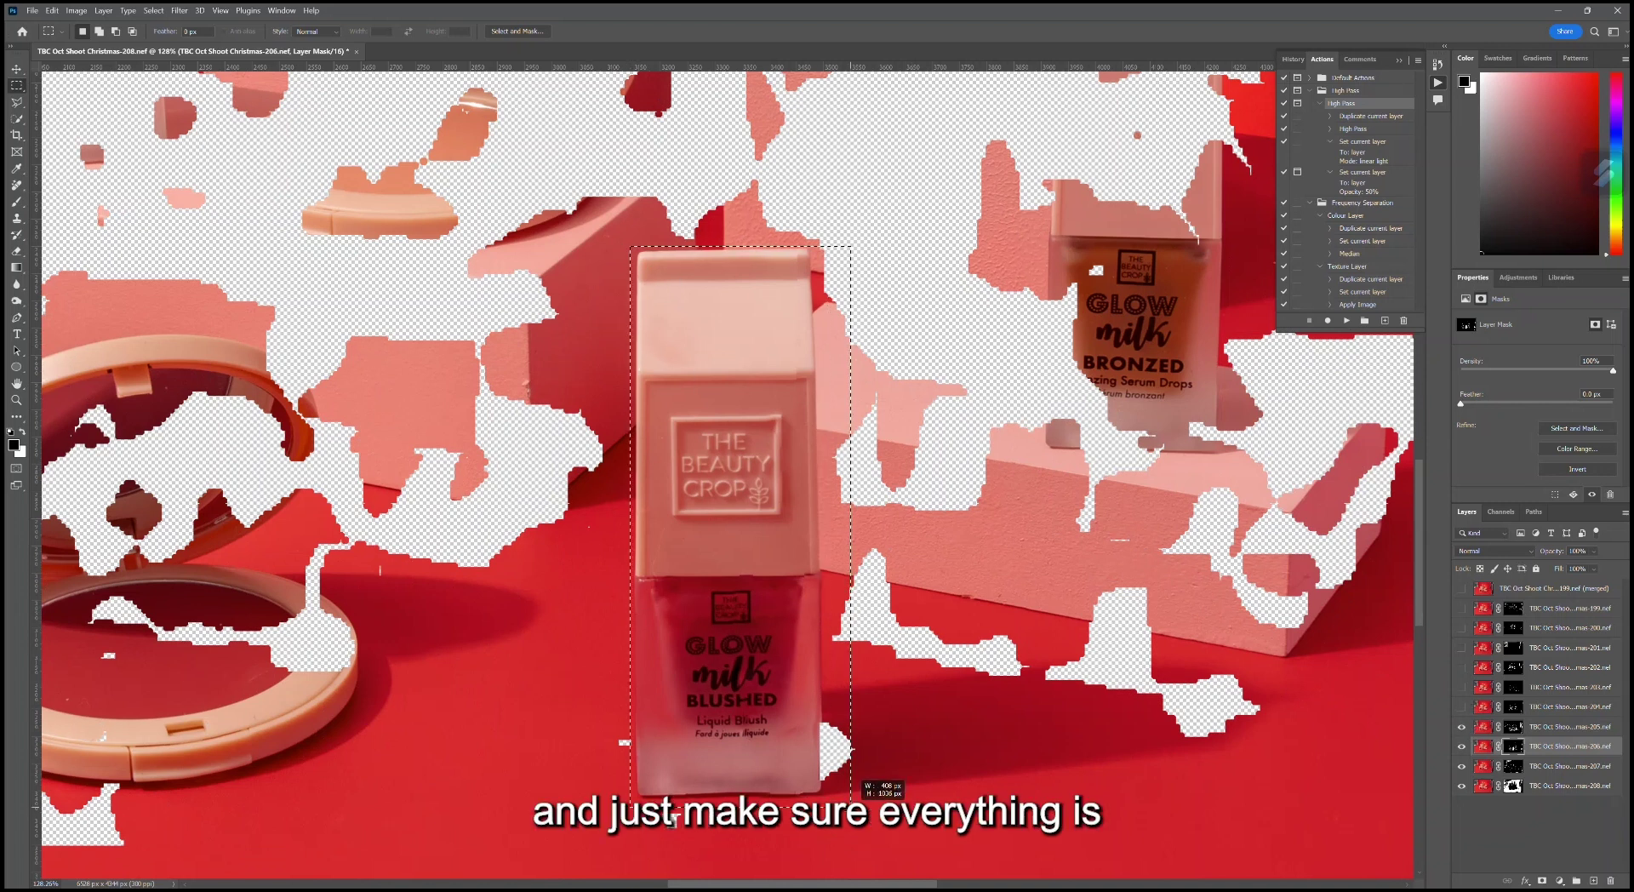
{"action": "left_click", "coordinate": [1514, 728]}
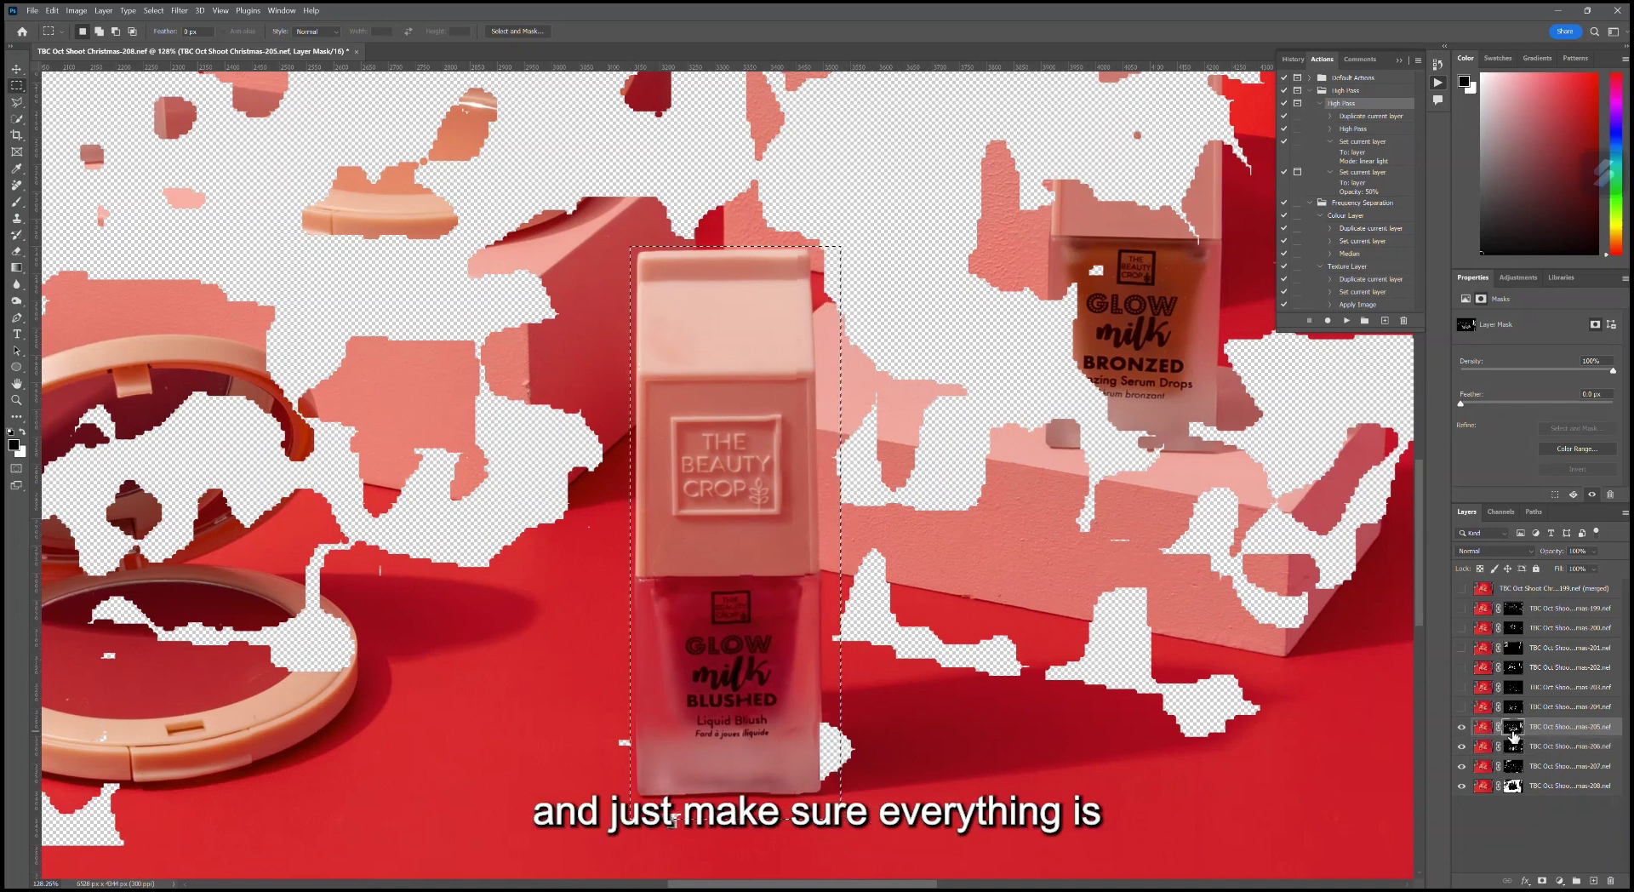
{"action": "key", "text": "ctrl+d"}
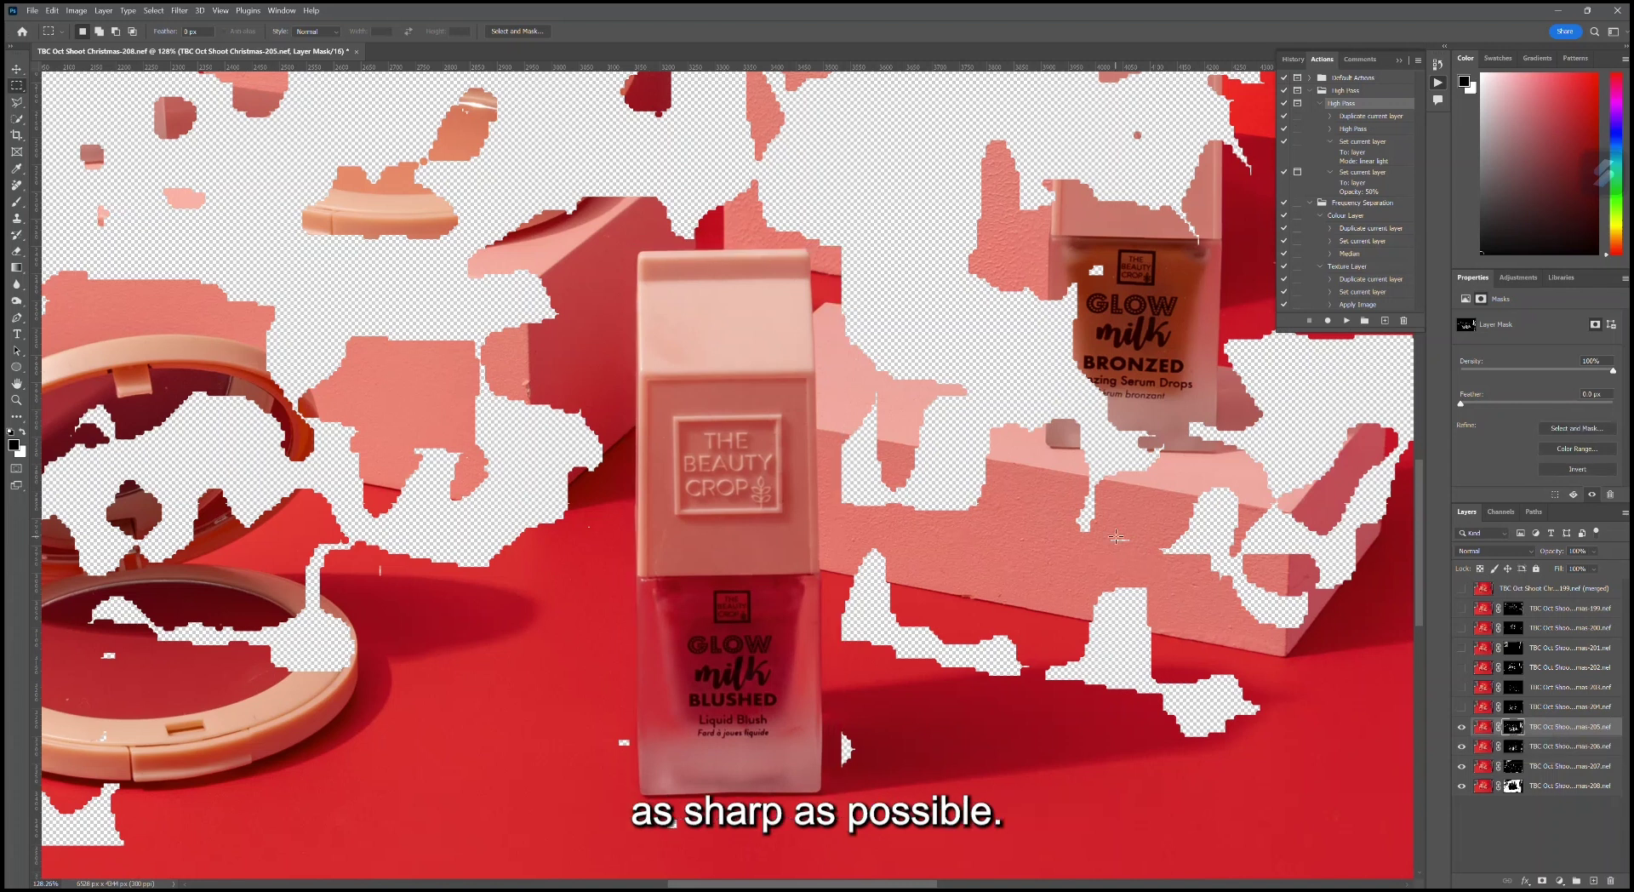
Step: Switch frames 204 down to 200 back on and zoom toward the cube corner by the mist bottle
{"action": "scroll", "coordinate": [957, 476], "scroll_direction": "down", "scroll_amount": 3}
{"action": "scroll", "coordinate": [958, 477], "scroll_direction": "up", "scroll_amount": 2}
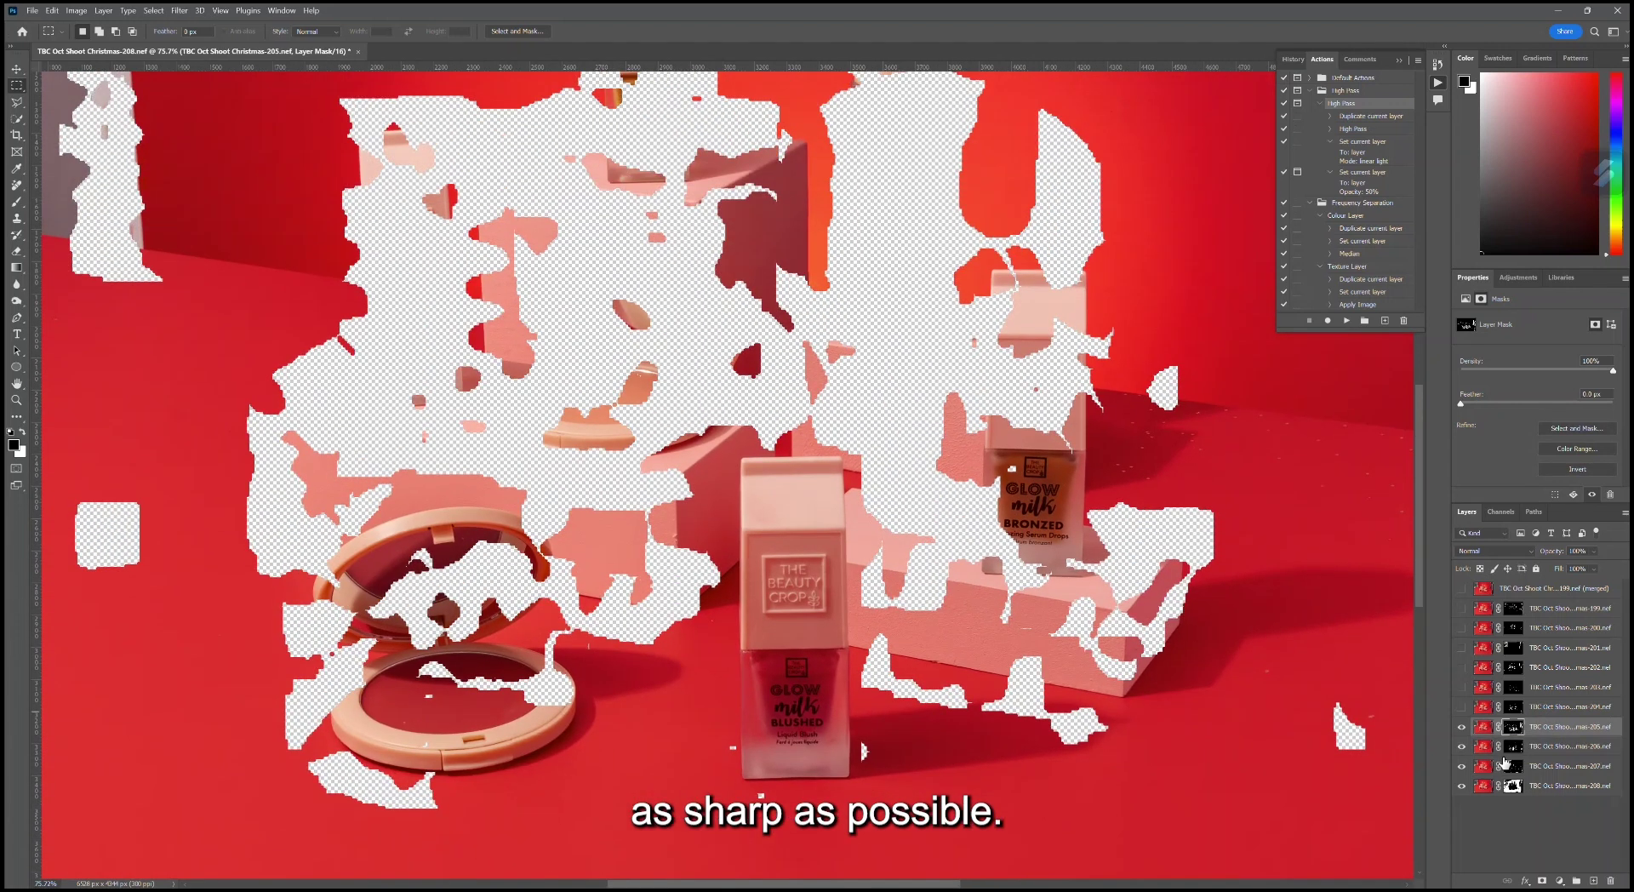
{"action": "left_click", "coordinate": [1462, 708]}
{"action": "left_click", "coordinate": [1461, 687]}
{"action": "left_click", "coordinate": [1462, 668]}
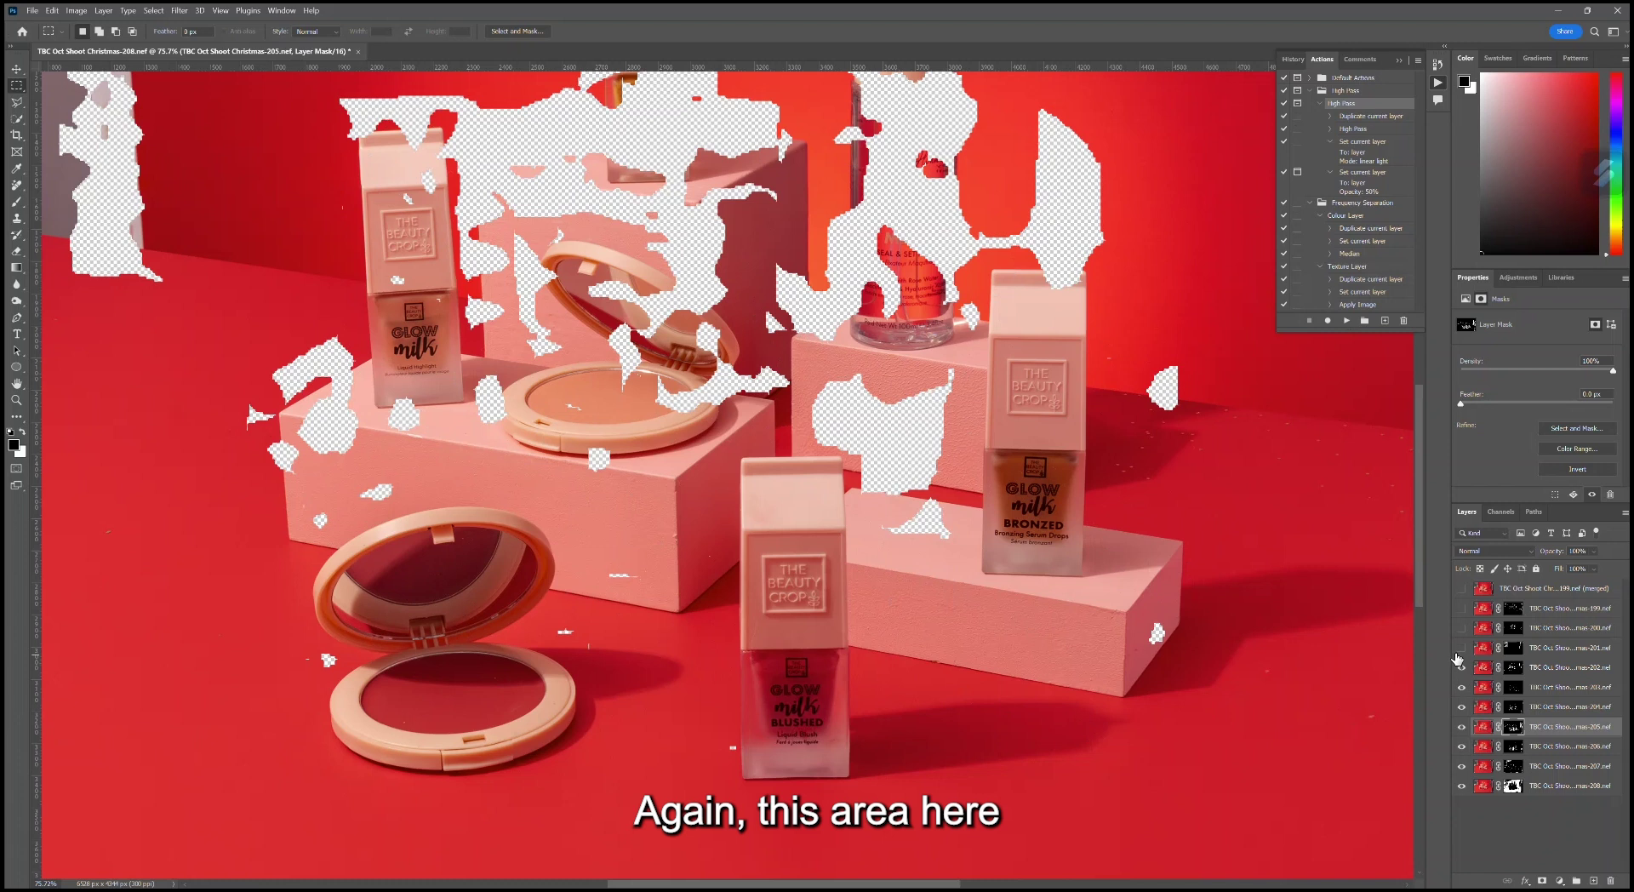
{"action": "left_click", "coordinate": [1462, 648]}
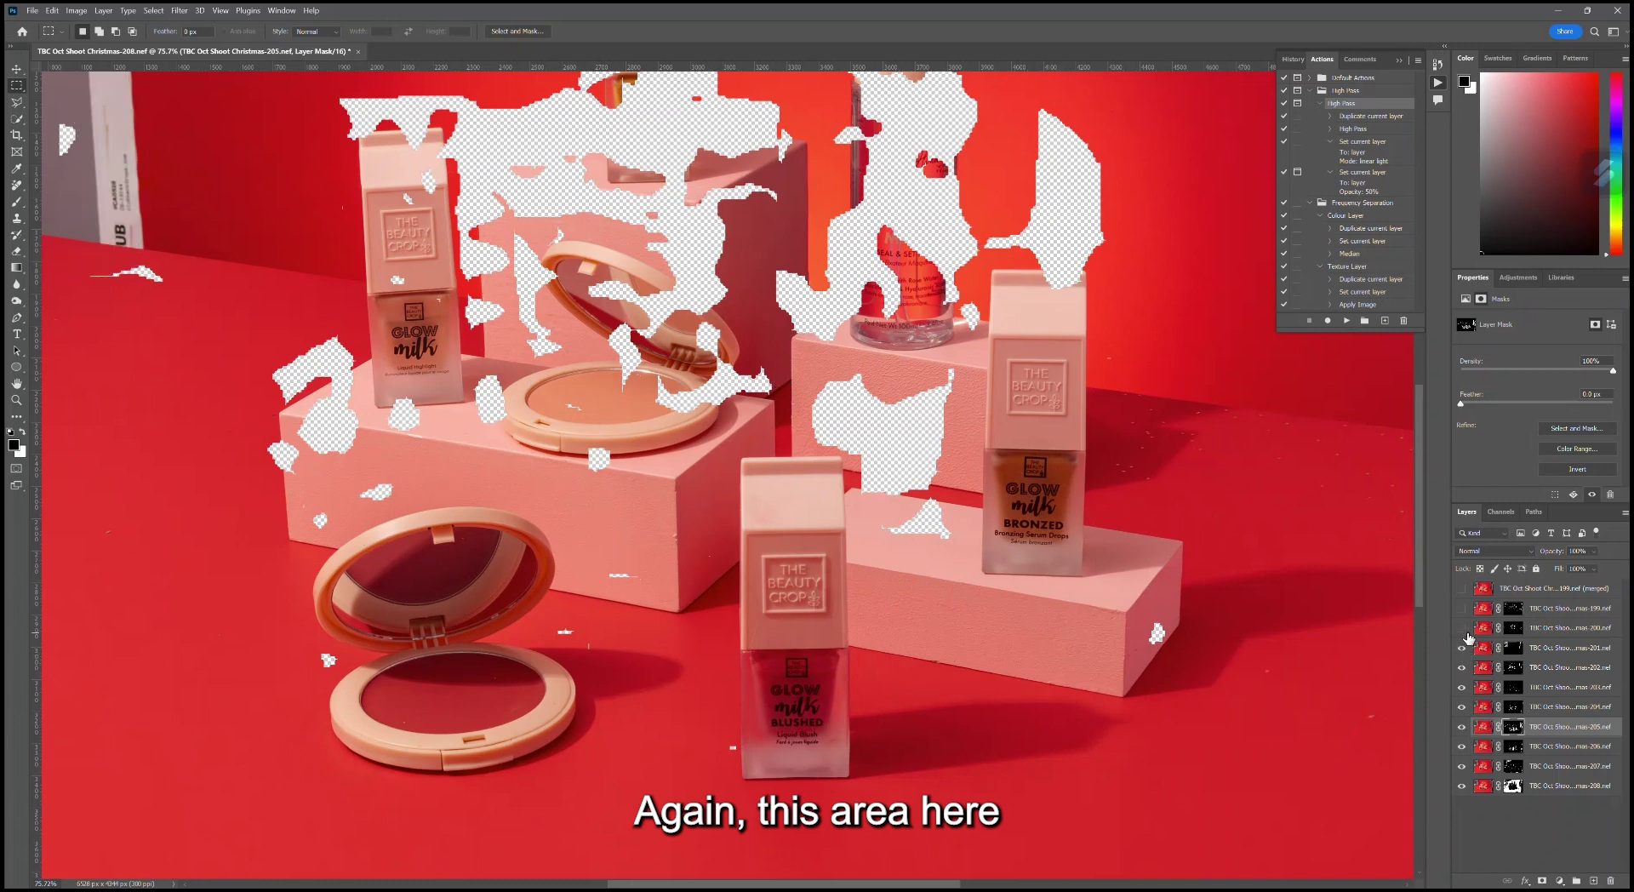
{"action": "left_click", "coordinate": [1462, 627]}
{"action": "scroll", "coordinate": [759, 346], "scroll_direction": "up", "scroll_amount": 3}
{"action": "scroll", "coordinate": [759, 345], "scroll_direction": "up", "scroll_amount": 5}
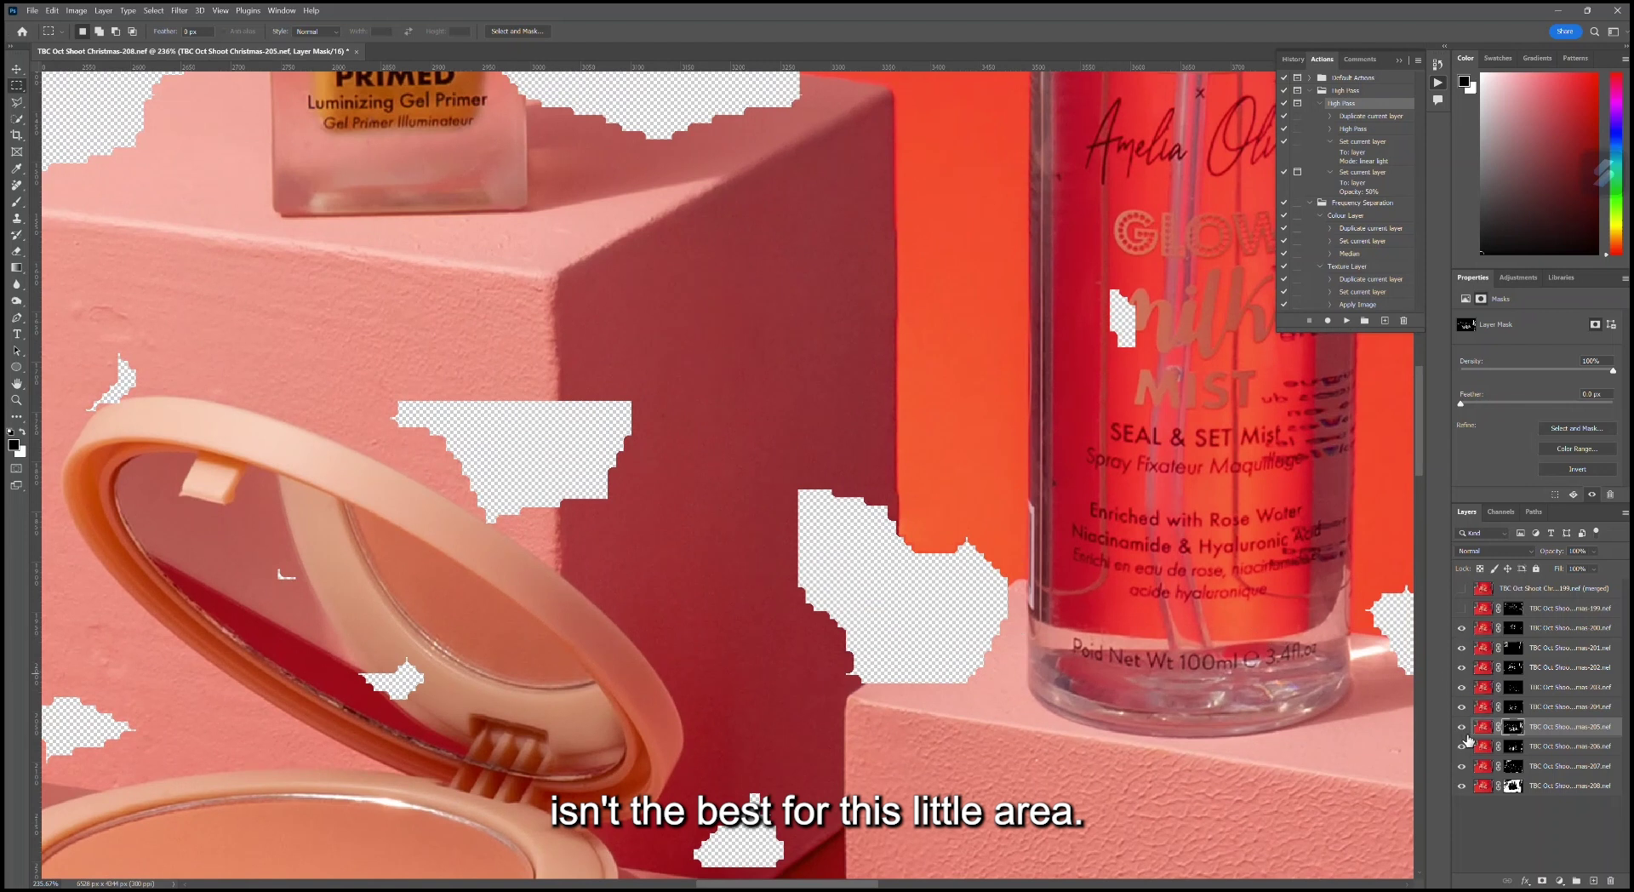
Step: Toggle layer 199 on and off to compare coverage, then hide the merged top layer
{"action": "left_click", "coordinate": [1459, 609]}
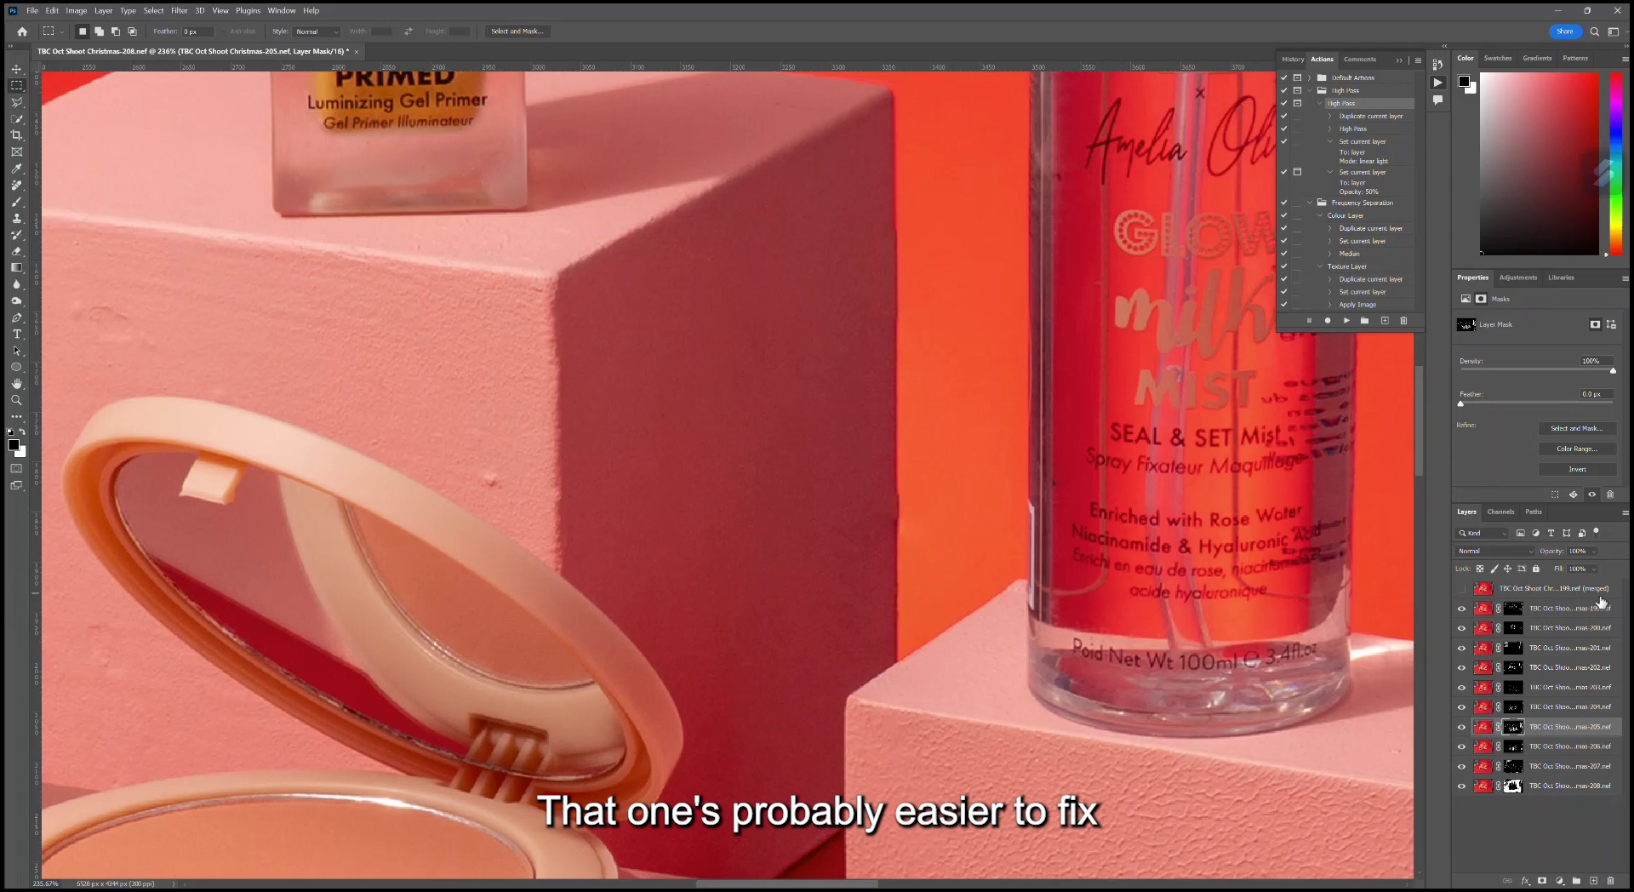
{"action": "left_click", "coordinate": [1464, 610]}
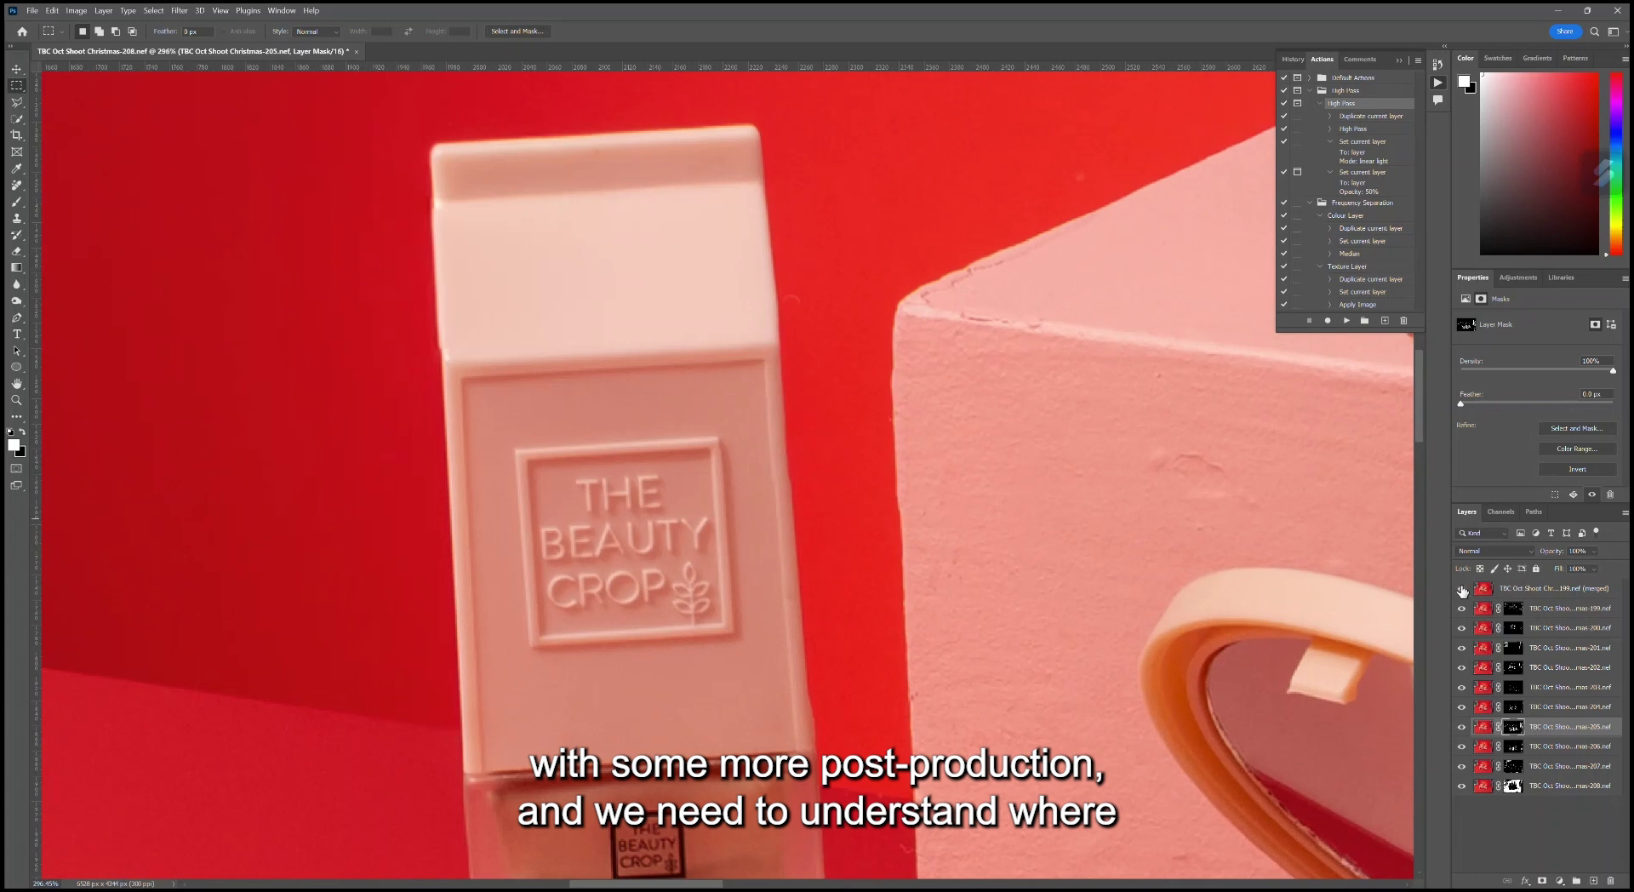
{"action": "left_click", "coordinate": [1463, 589]}
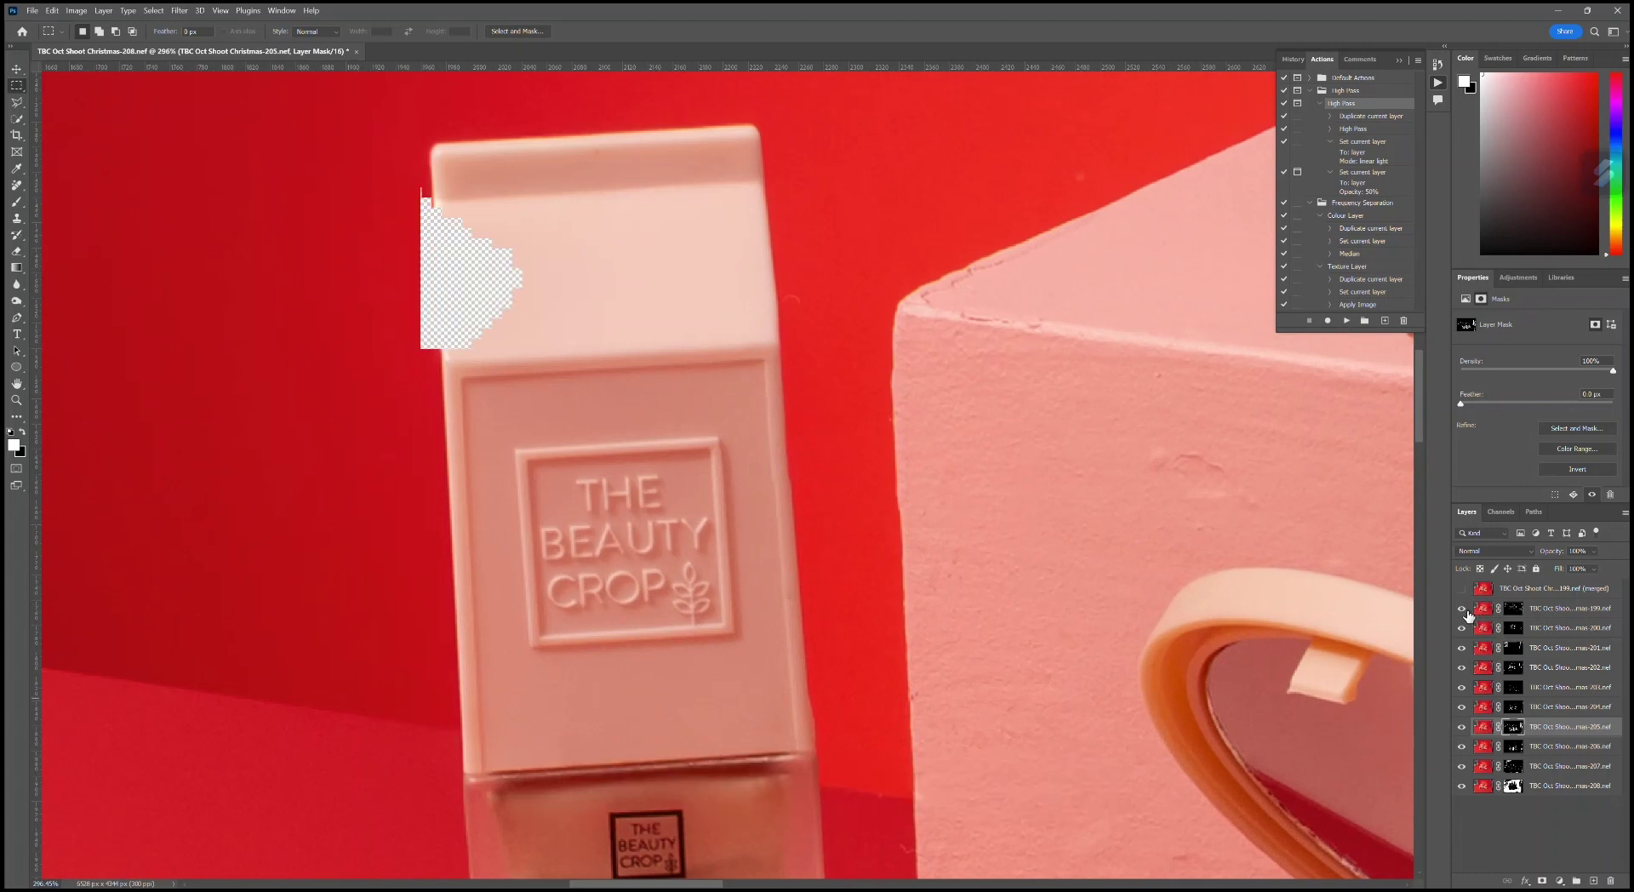
Step: Hide and re-show layers 199 and 200 to check coverage around the carton cap
{"action": "left_click", "coordinate": [1463, 608]}
{"action": "left_click", "coordinate": [1462, 627]}
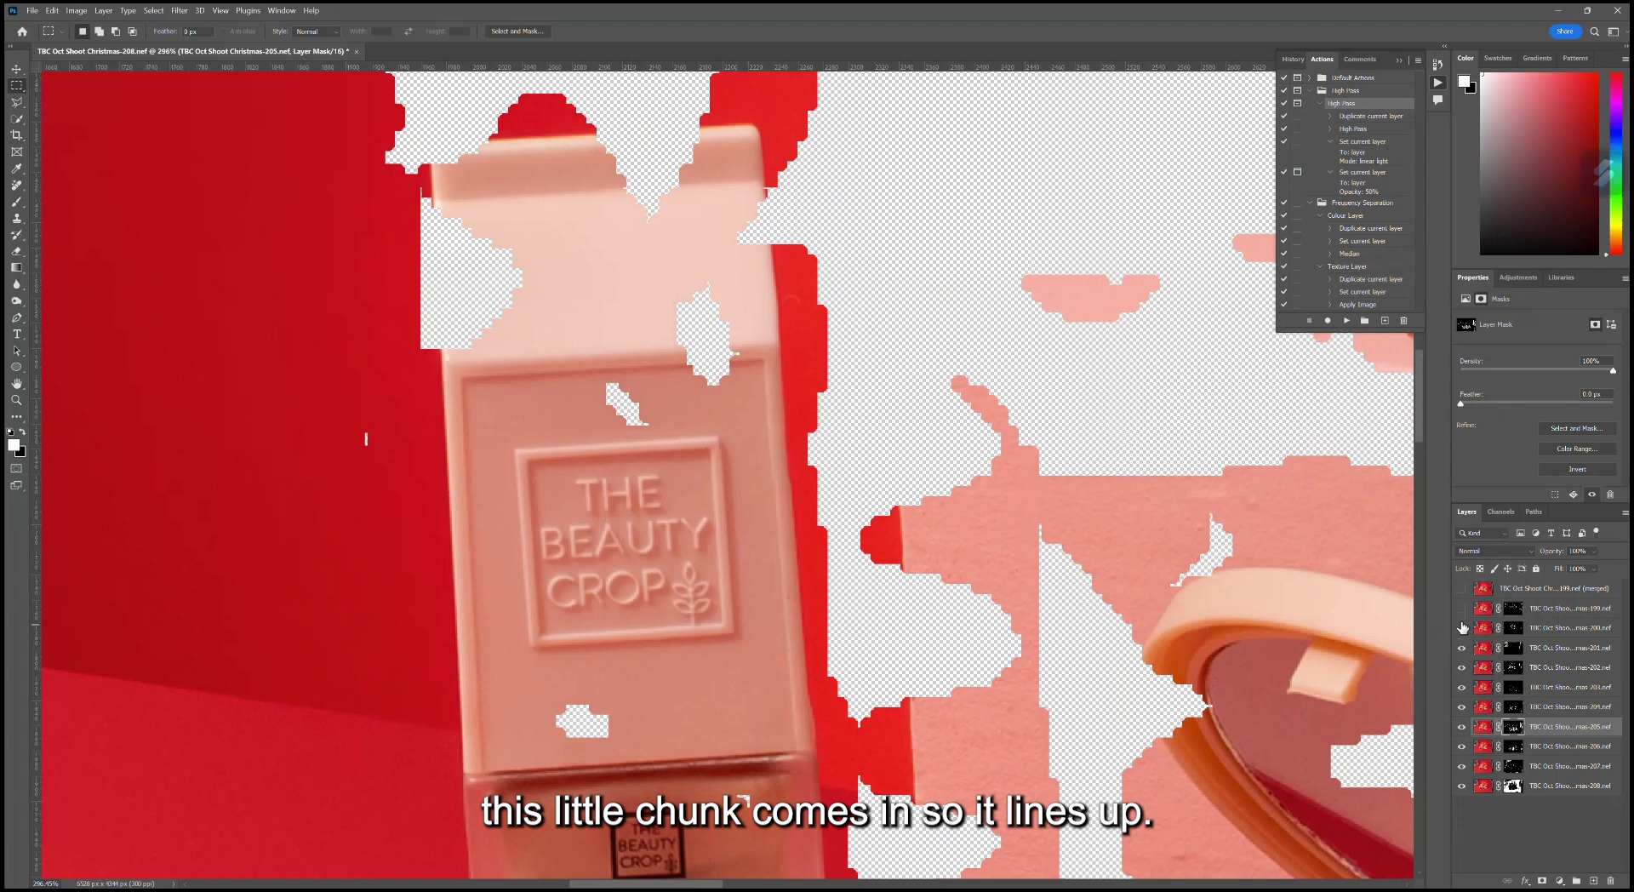
{"action": "left_click", "coordinate": [1463, 628]}
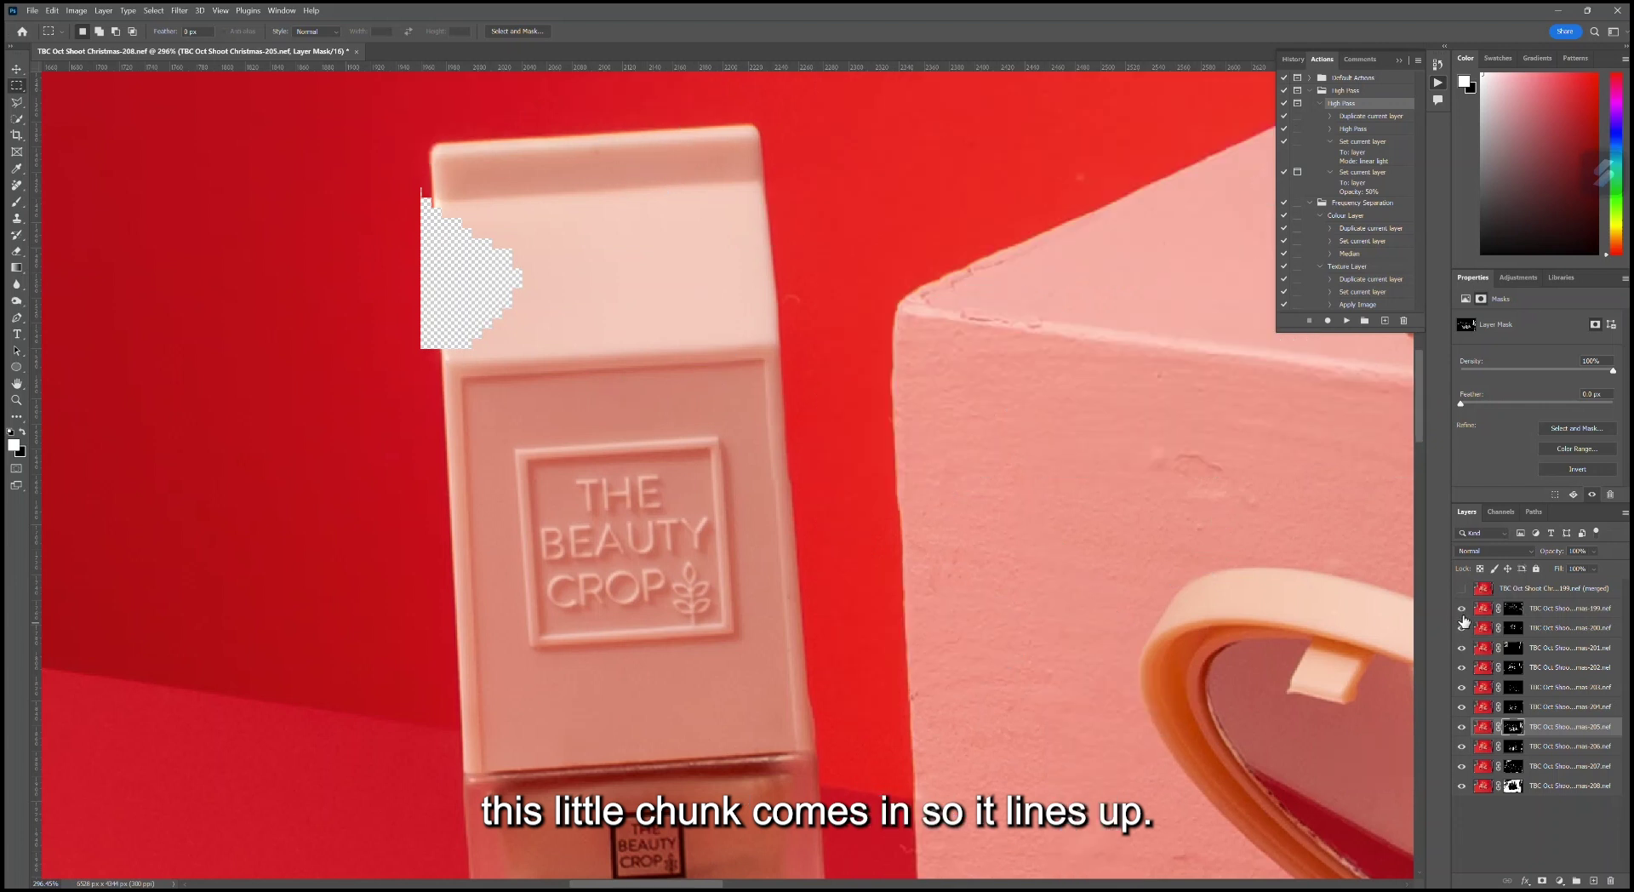
Step: Marquee the cap gap on layer 199's mask, fill it with white, and deselect
{"action": "left_click", "coordinate": [1513, 609]}
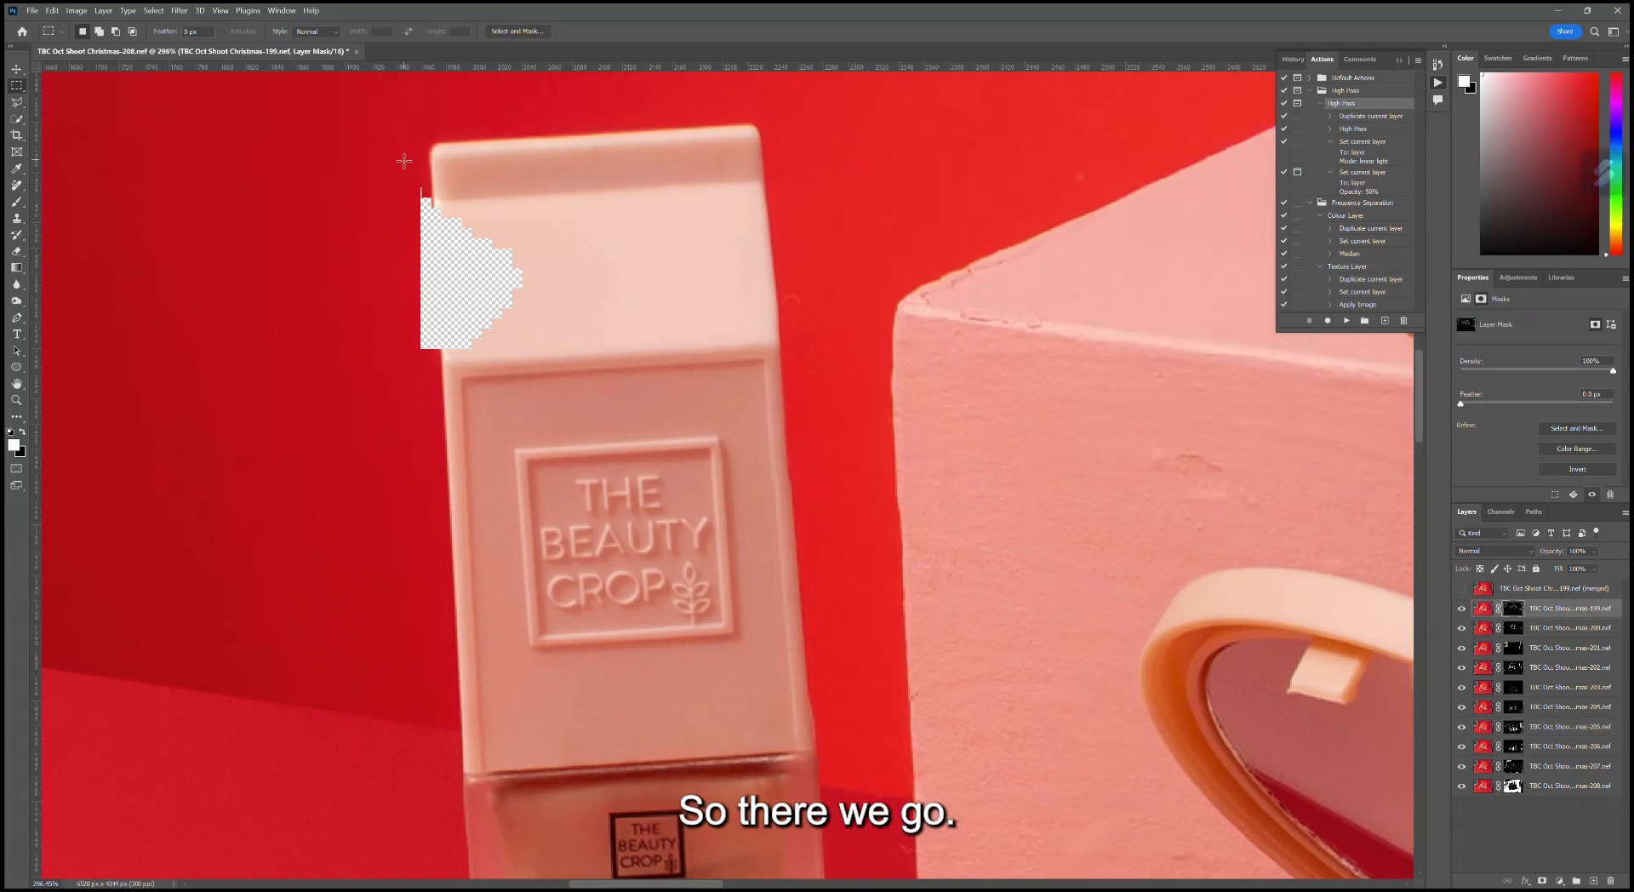
{"action": "left_click_drag", "start_coordinate": [404, 168], "coordinate": [575, 353]}
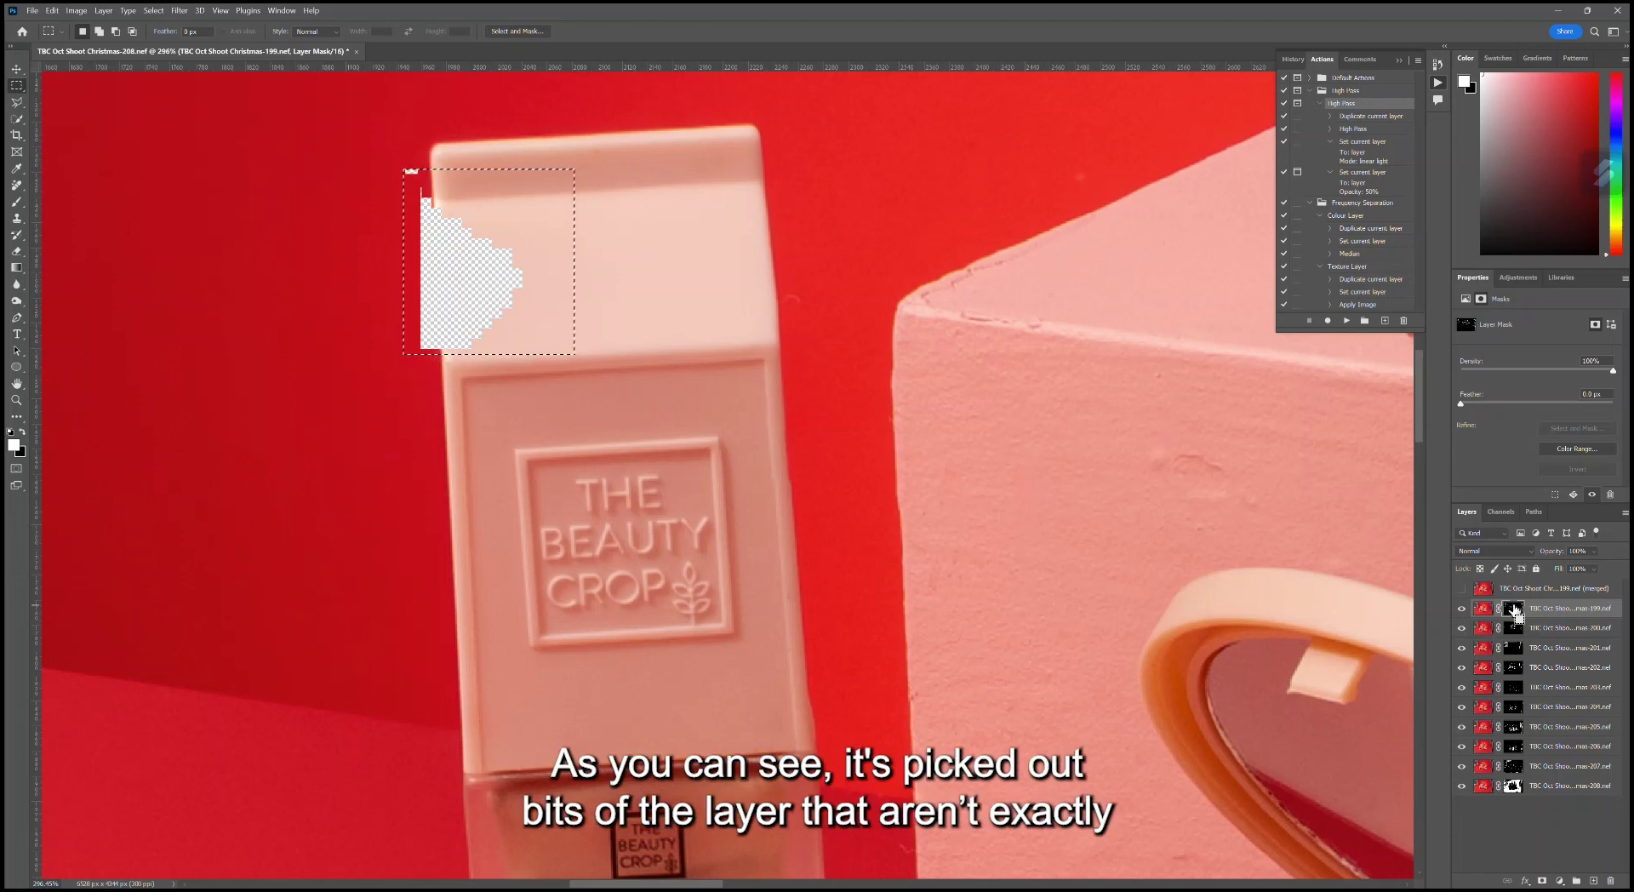
{"action": "key", "text": "x"}
{"action": "key", "text": "ctrl+BackSpace"}
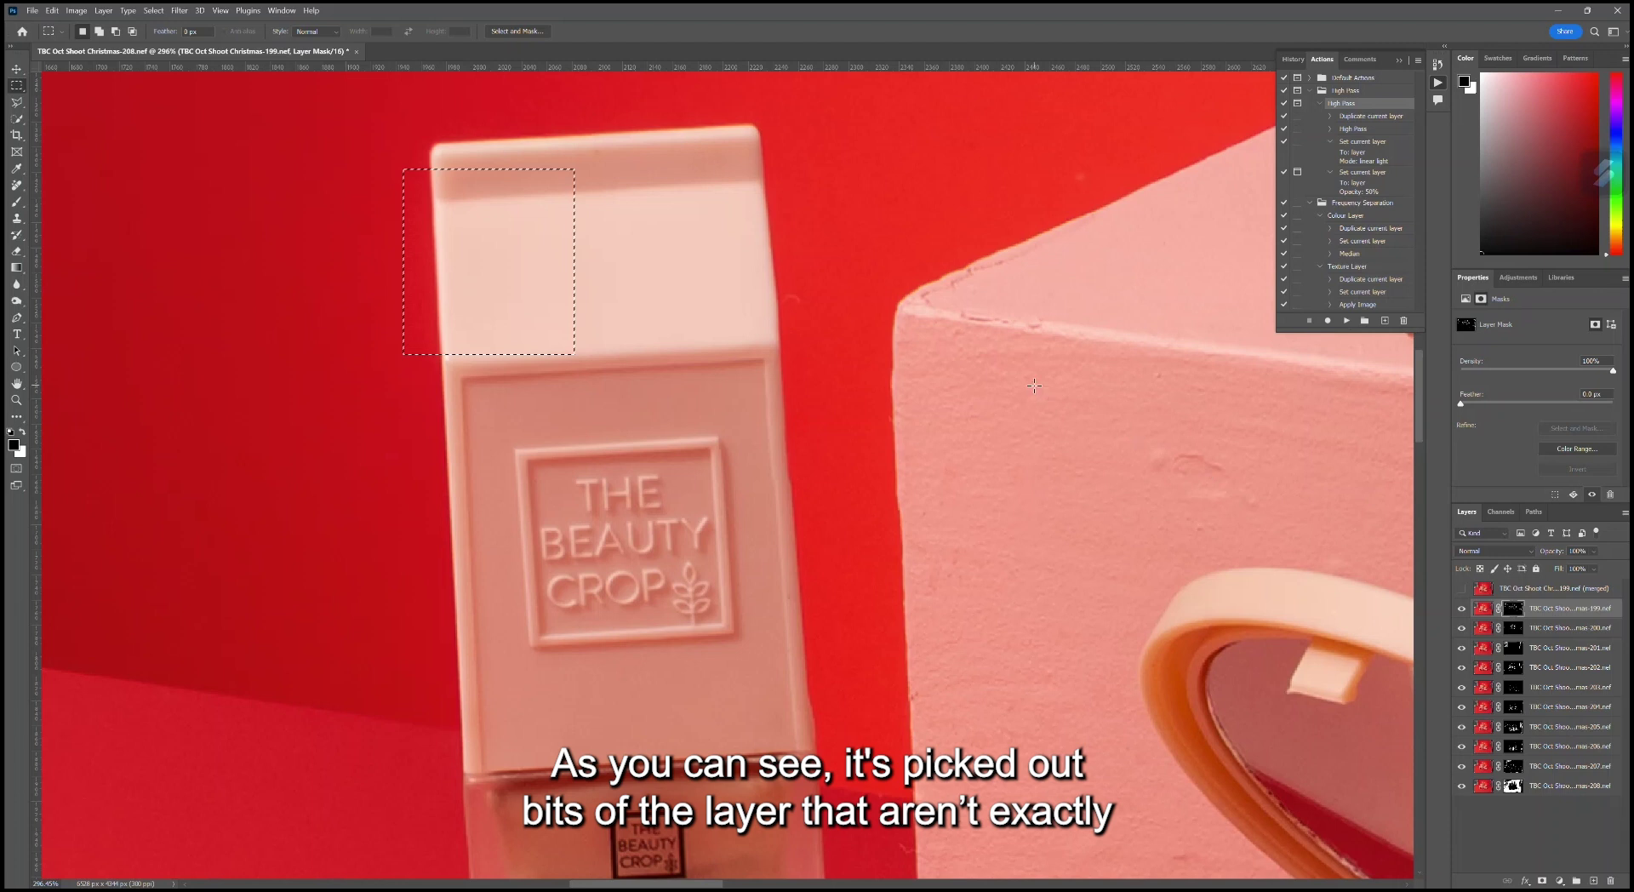
{"action": "key", "text": "ctrl+d"}
{"action": "scroll", "coordinate": [809, 357], "scroll_direction": "down", "scroll_amount": 3}
{"action": "scroll", "coordinate": [592, 322], "scroll_direction": "up", "scroll_amount": 5}
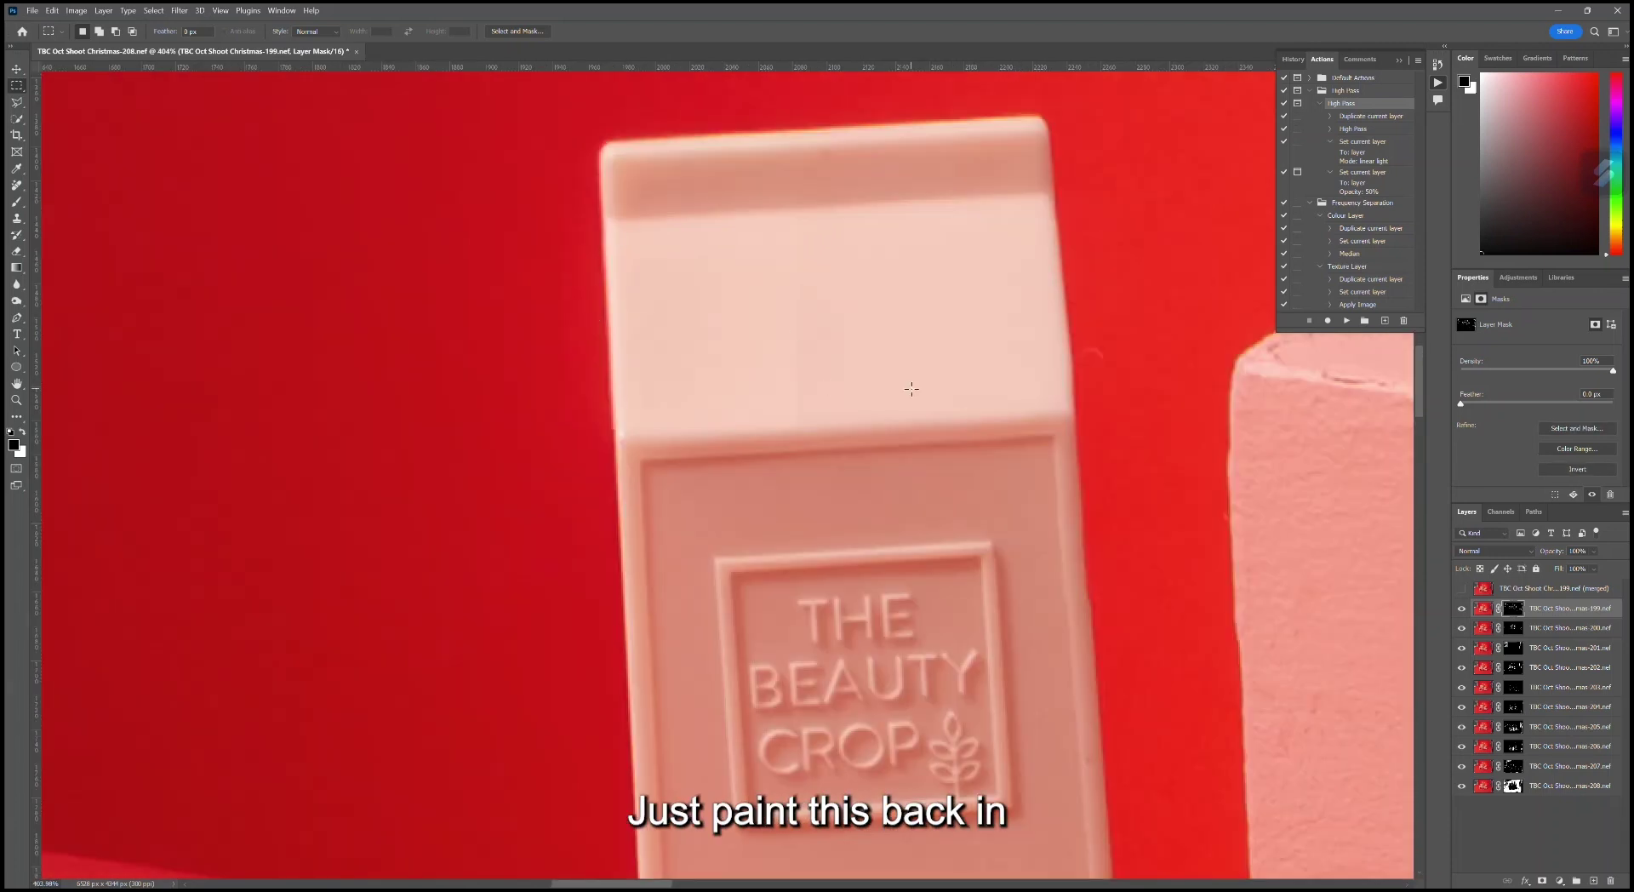
Step: Brush in the carton's left edge on layer 199's mask, undoing a stray stroke on the top
{"action": "key", "text": "b"}
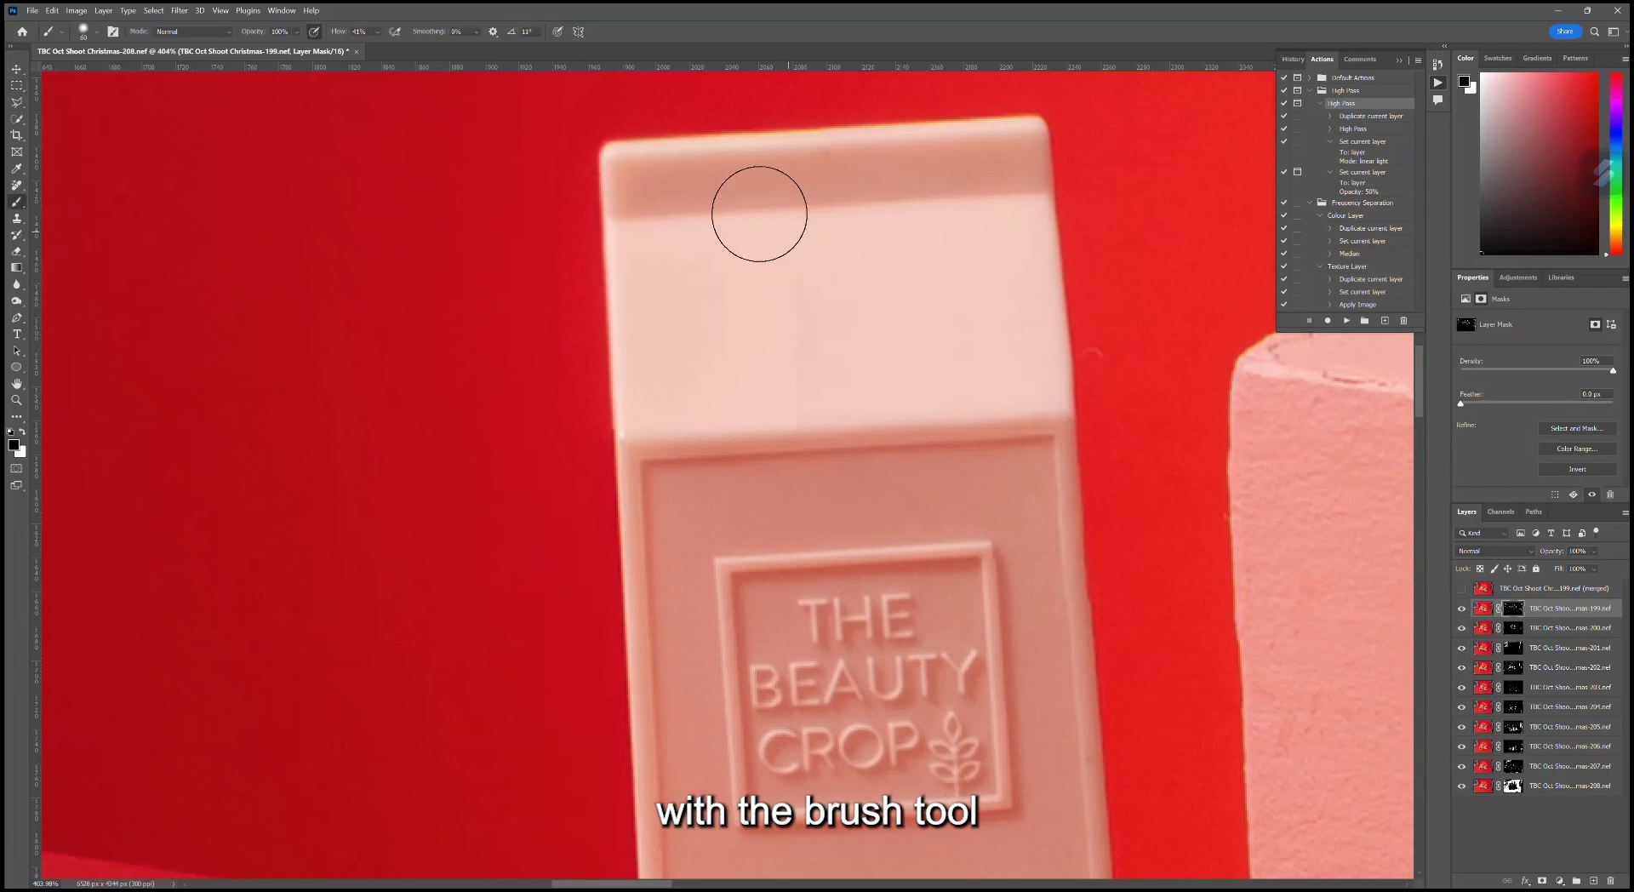
{"action": "left_click_drag", "start_coordinate": [815, 115], "coordinate": [862, 164]}
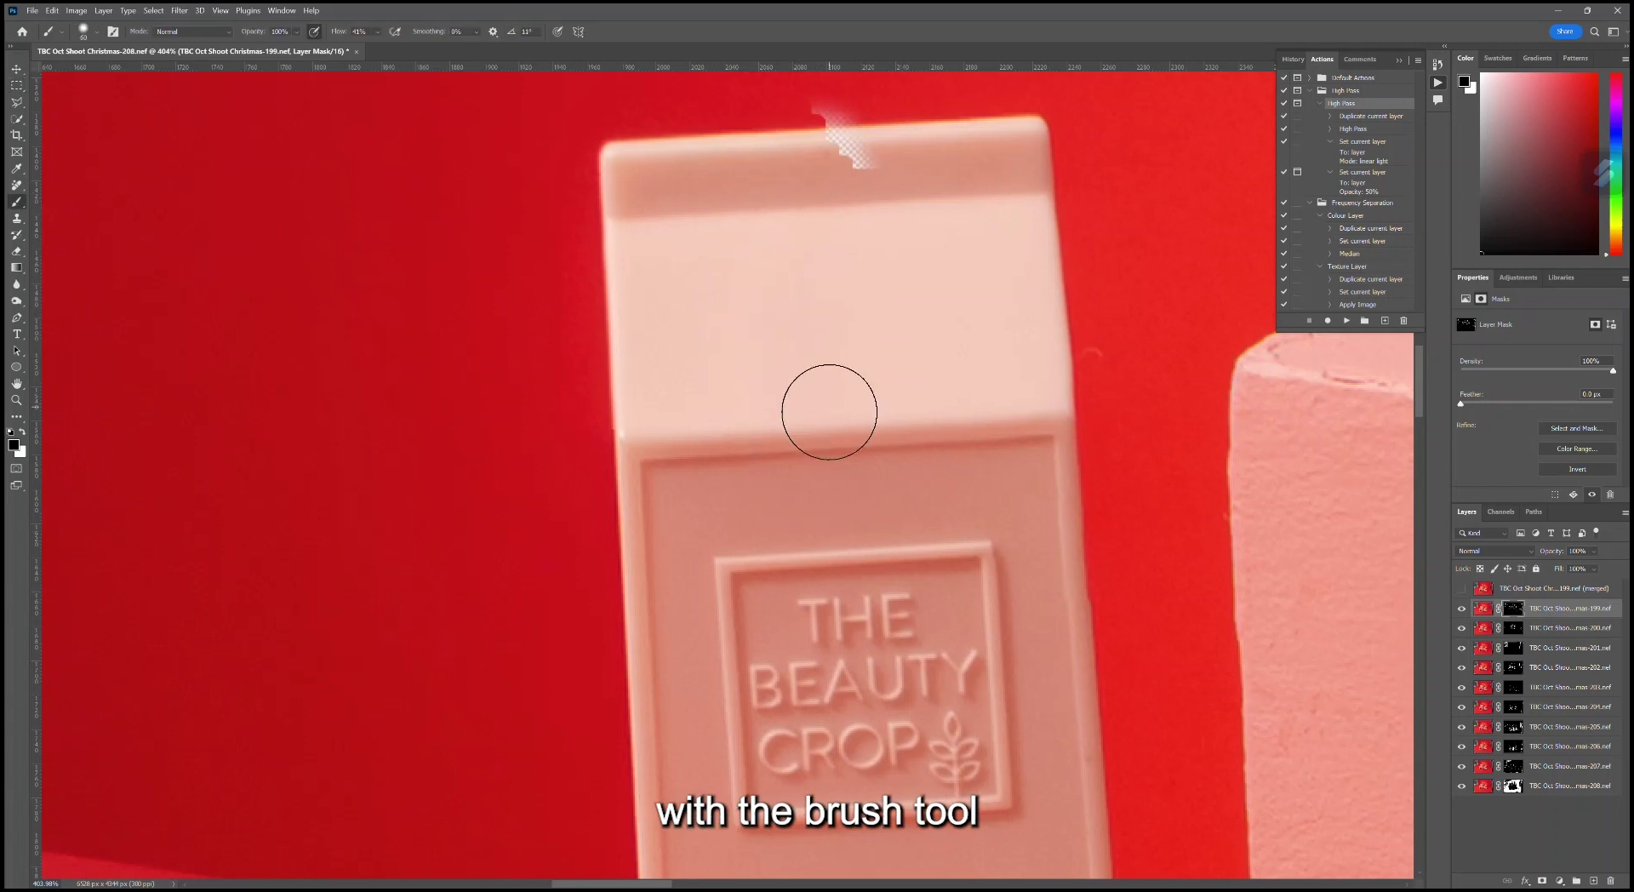
{"action": "key", "text": "ctrl+z"}
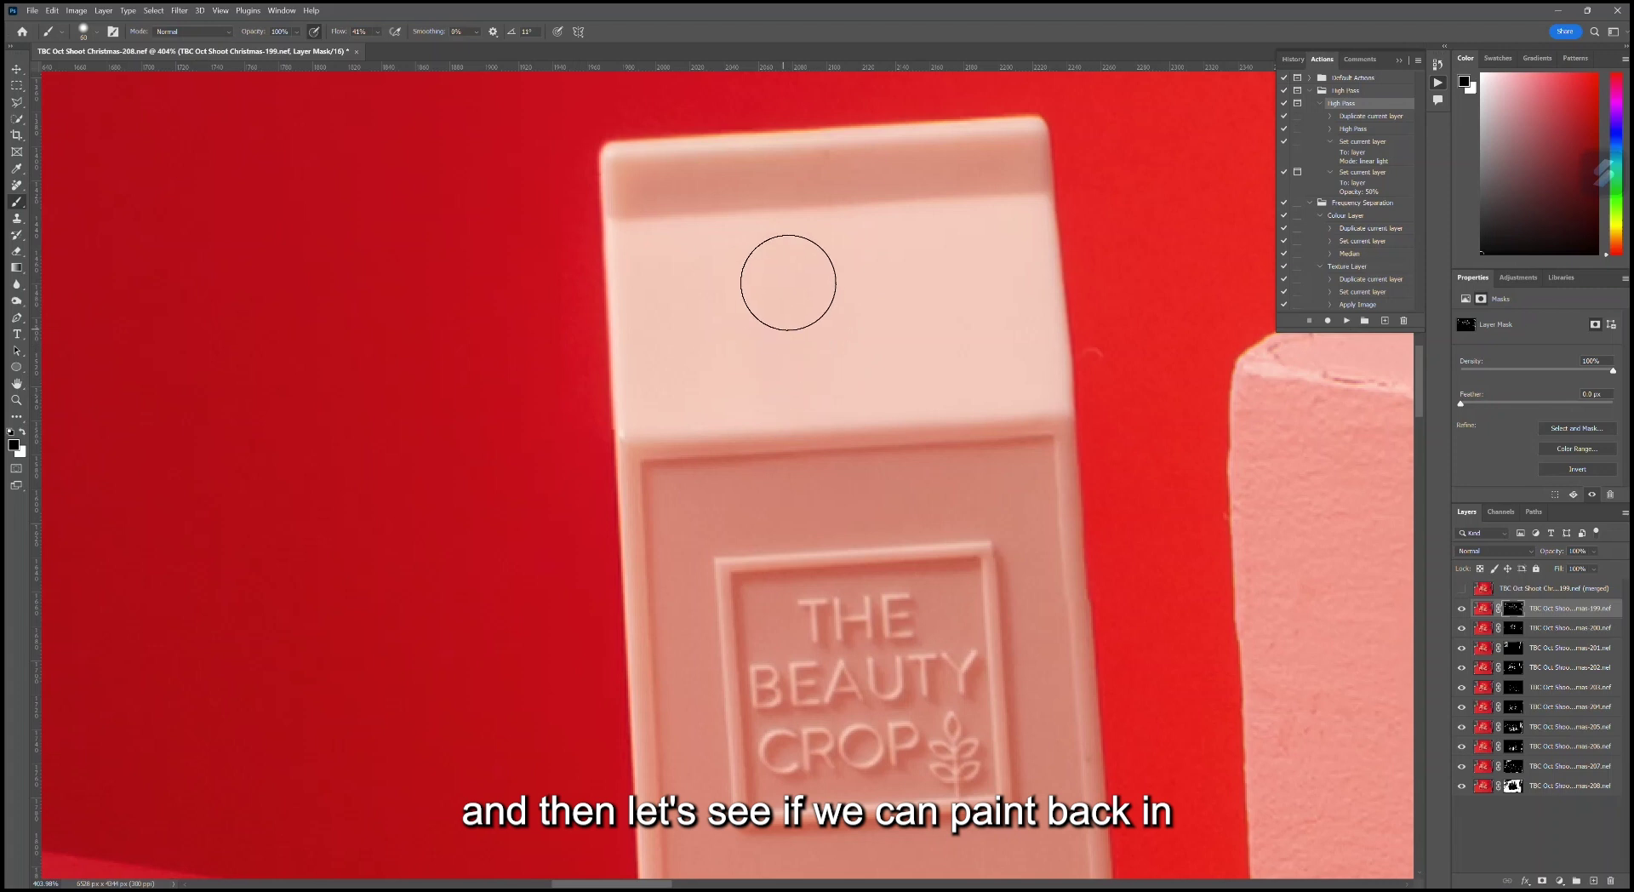
{"action": "mouse_move", "coordinate": [510, 284]}
{"action": "left_mouse_down"}
{"action": "mouse_move", "coordinate": [532, 426]}
{"action": "mouse_move", "coordinate": [518, 271]}
{"action": "left_mouse_up"}
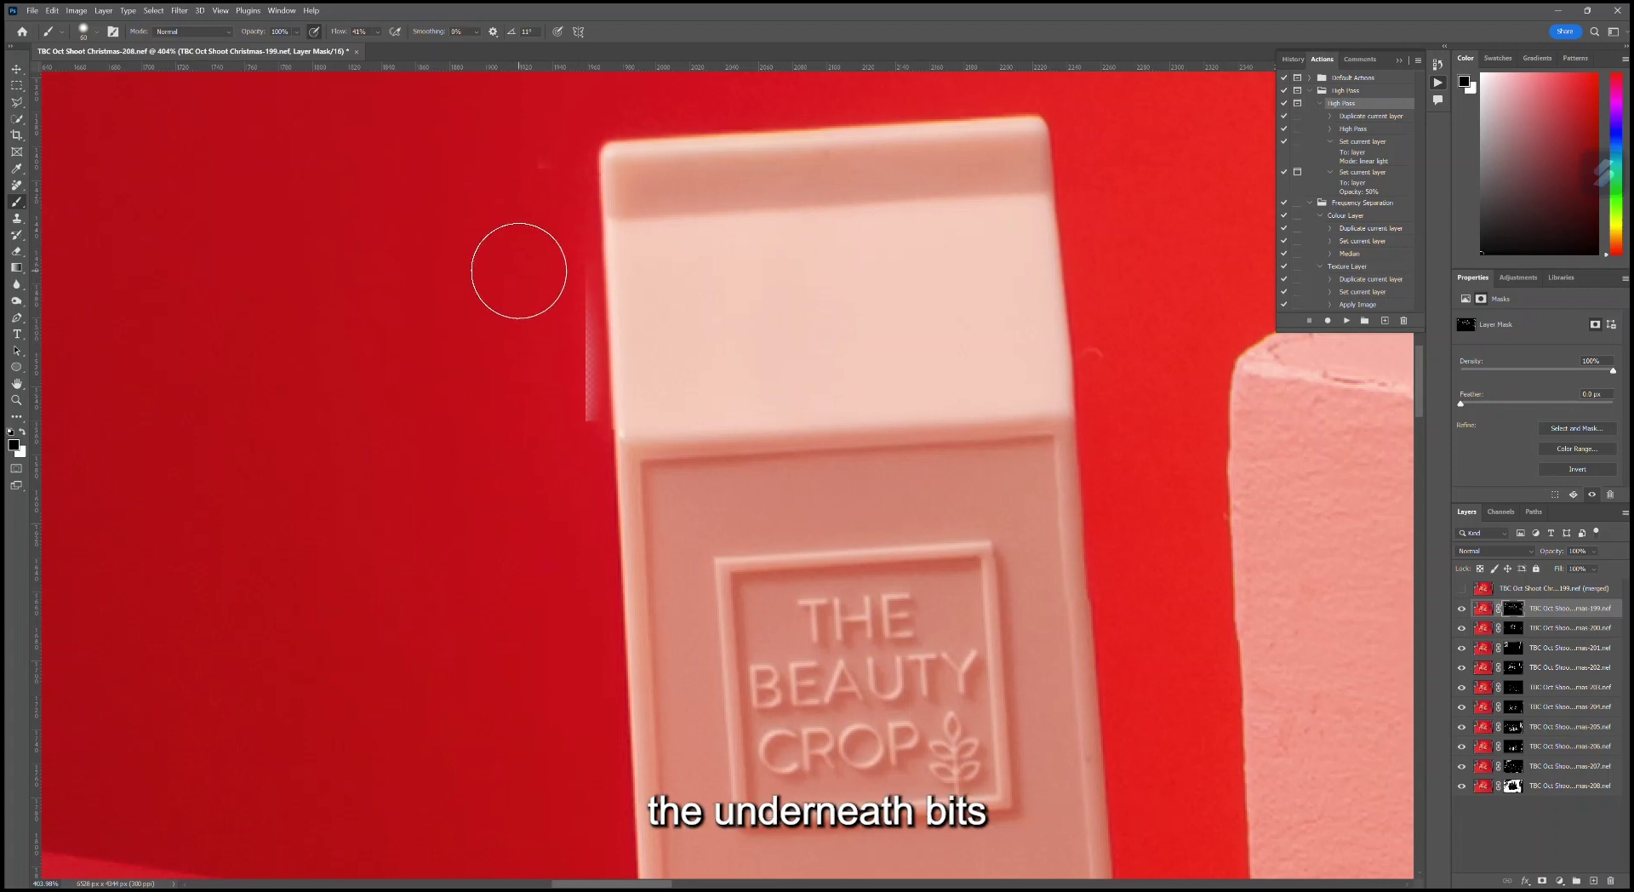
Step: Paint out the light strip beside the carton on layer 200's mask with swapped colours
{"action": "left_click", "coordinate": [1512, 632]}
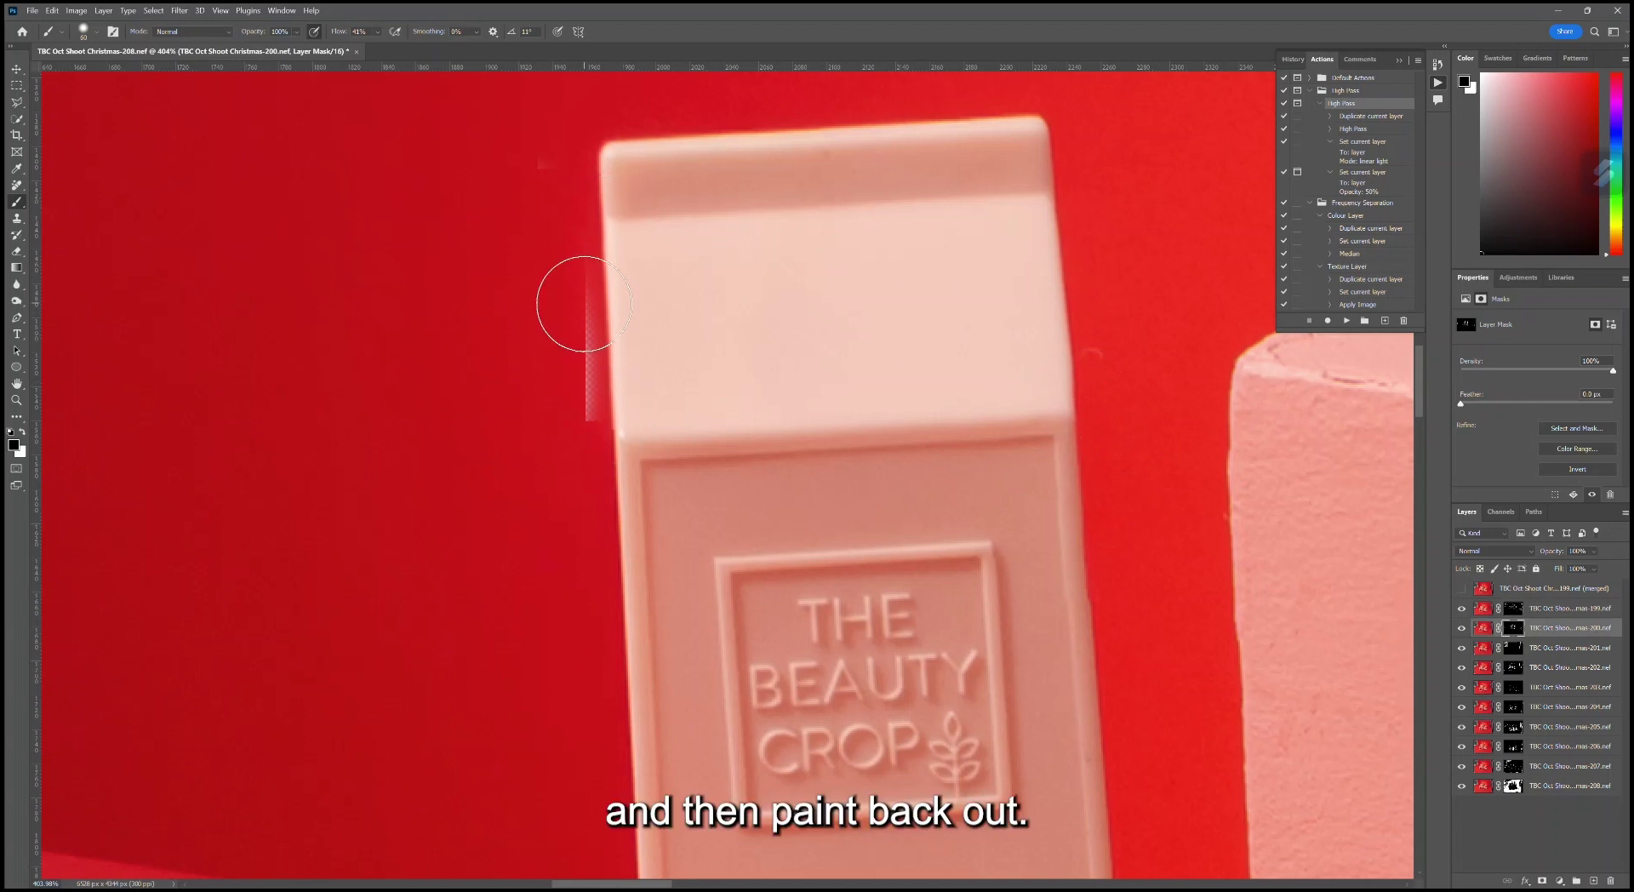
{"action": "key", "text": "x"}
{"action": "left_click_drag", "start_coordinate": [598, 303], "coordinate": [590, 263]}
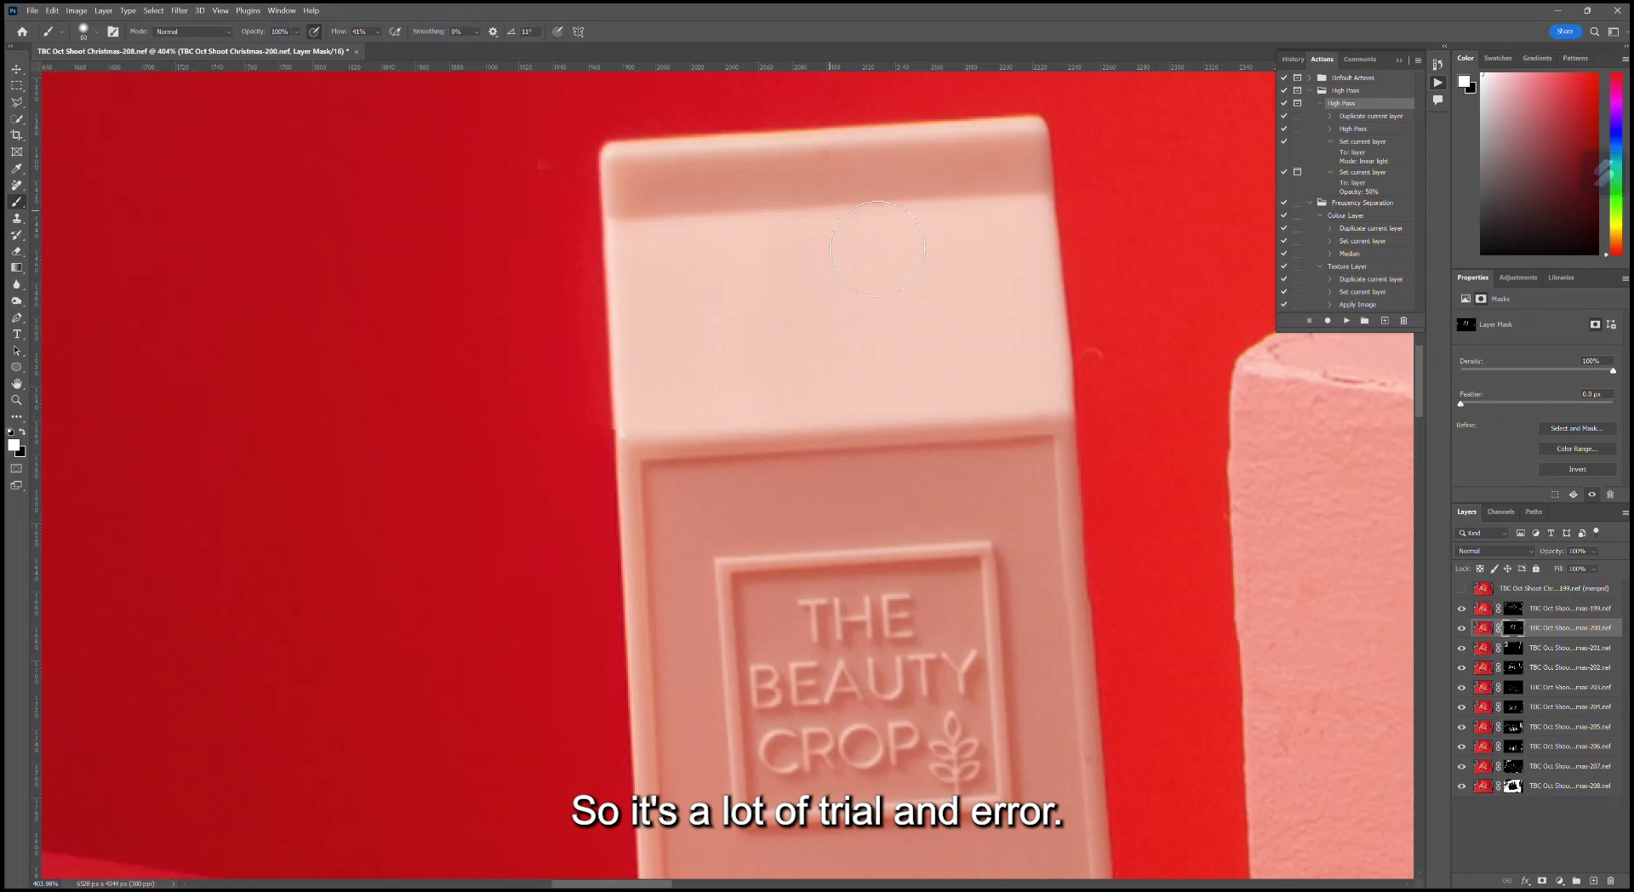
{"action": "left_click", "coordinate": [1514, 608]}
{"action": "key", "text": "x"}
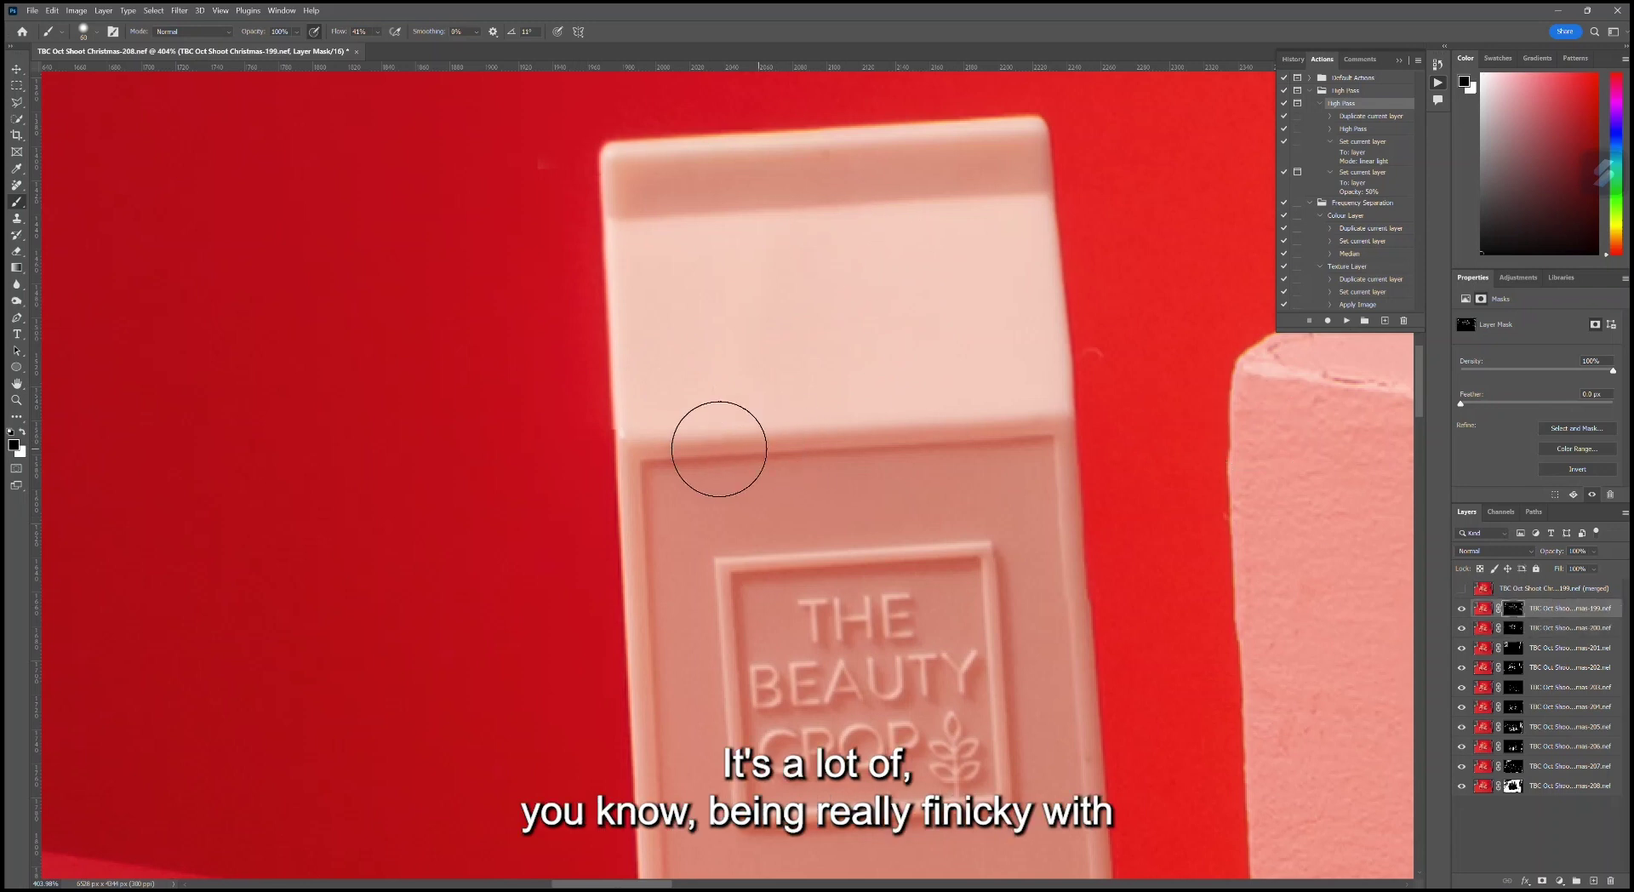
Step: Zoom in on the primer bottle and marquee its carton cap
{"action": "scroll", "coordinate": [979, 442], "scroll_direction": "down", "scroll_amount": 3}
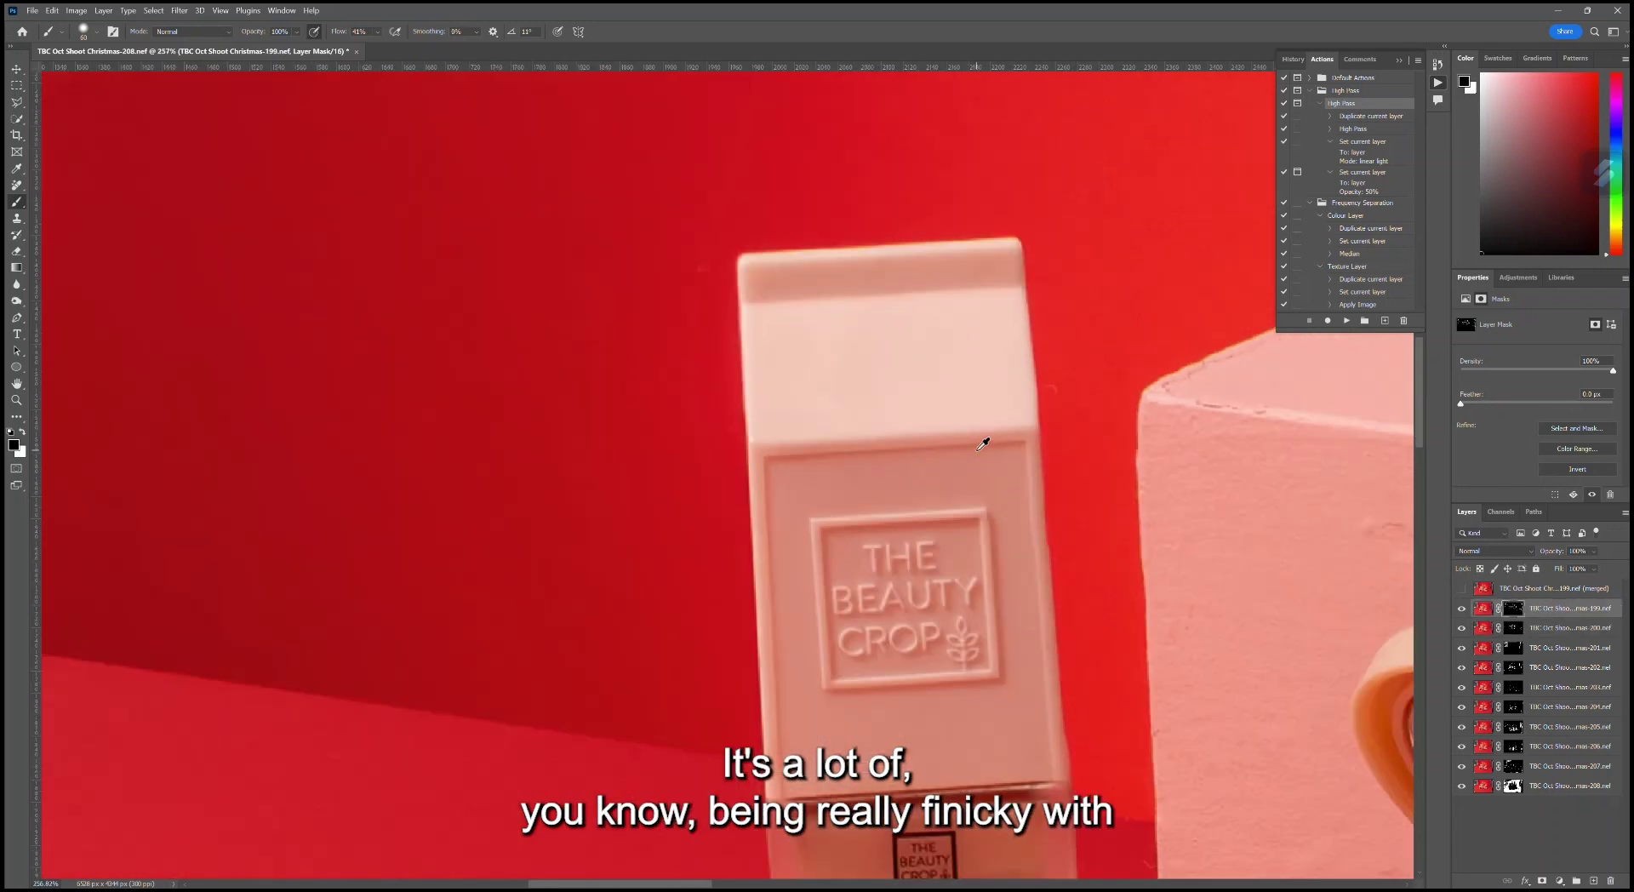
{"action": "scroll", "coordinate": [983, 443], "scroll_direction": "down", "scroll_amount": 8}
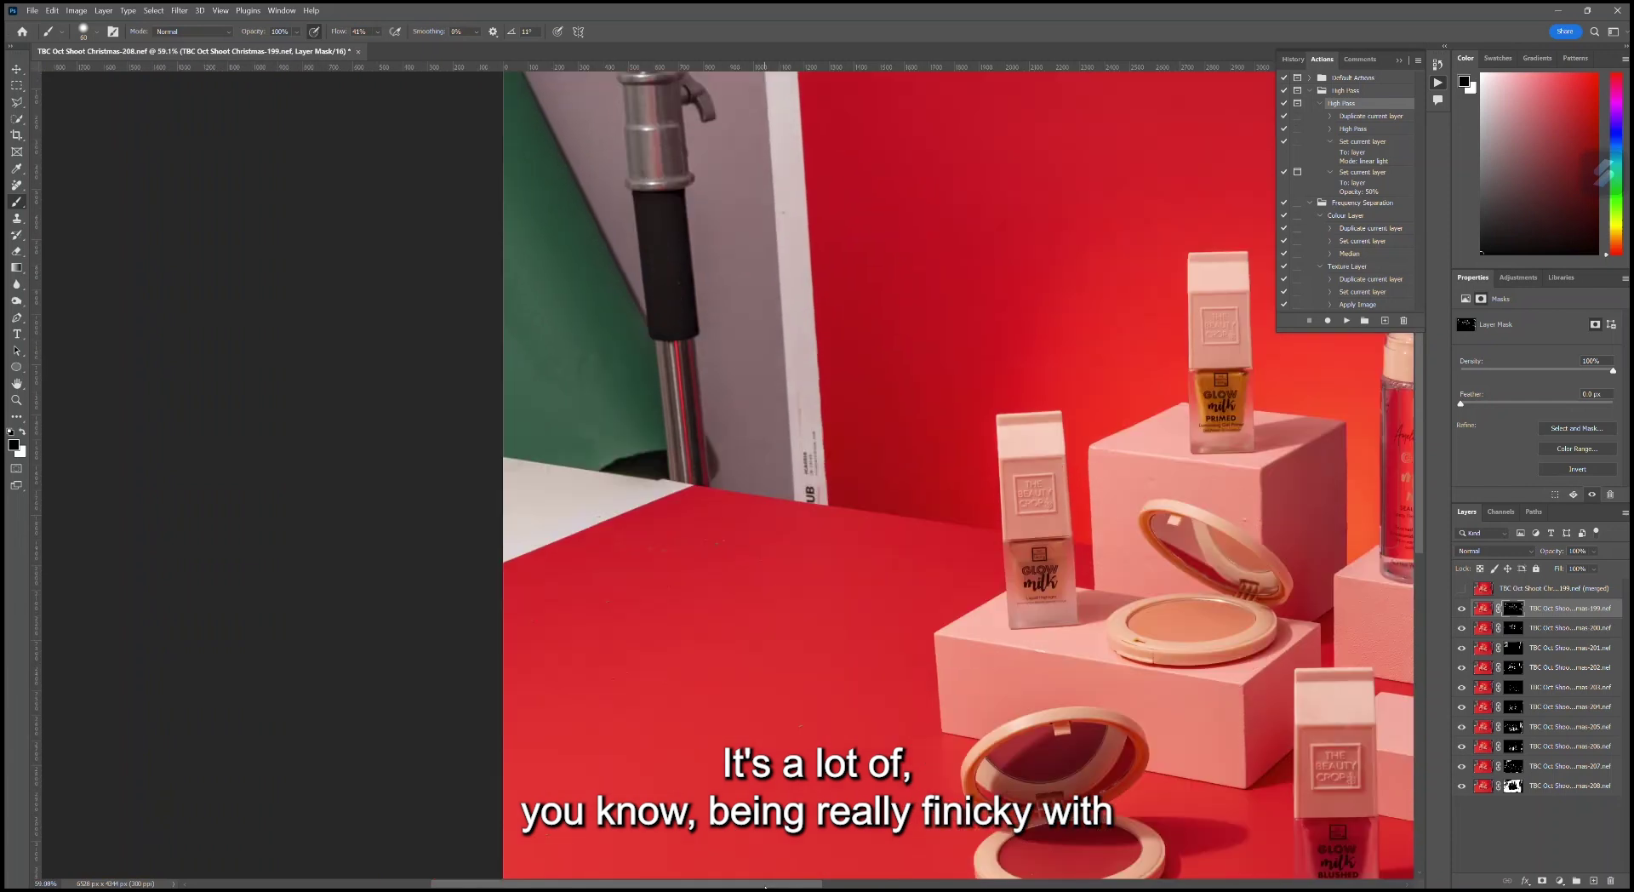
{"action": "scroll", "coordinate": [881, 485], "scroll_direction": "up", "scroll_amount": 5}
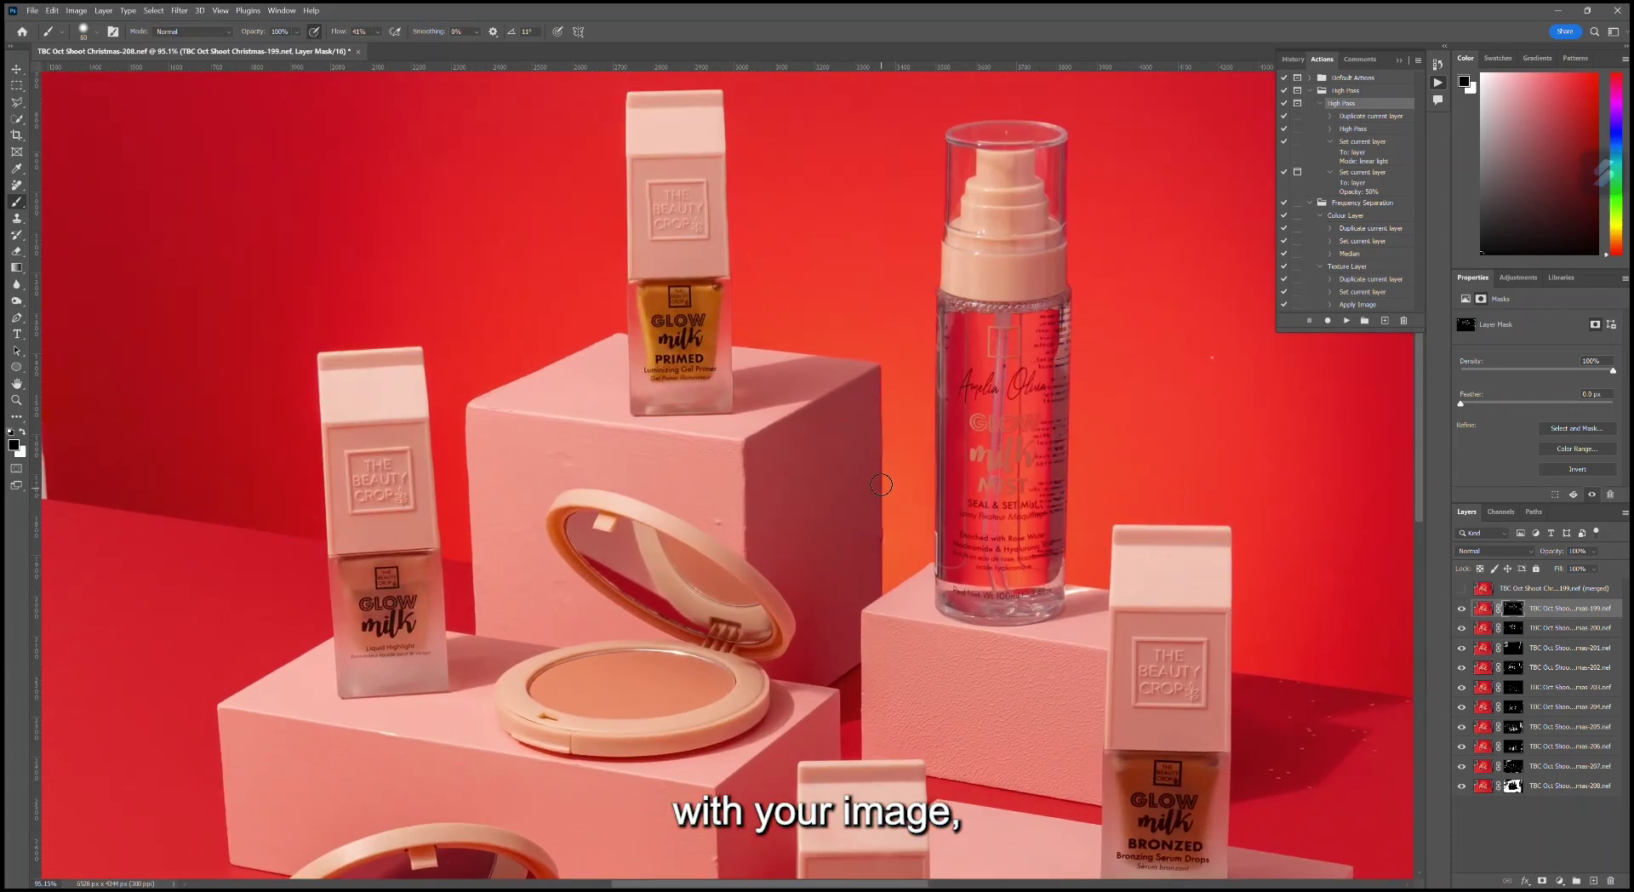
{"action": "scroll", "coordinate": [765, 416], "scroll_direction": "up", "scroll_amount": 5}
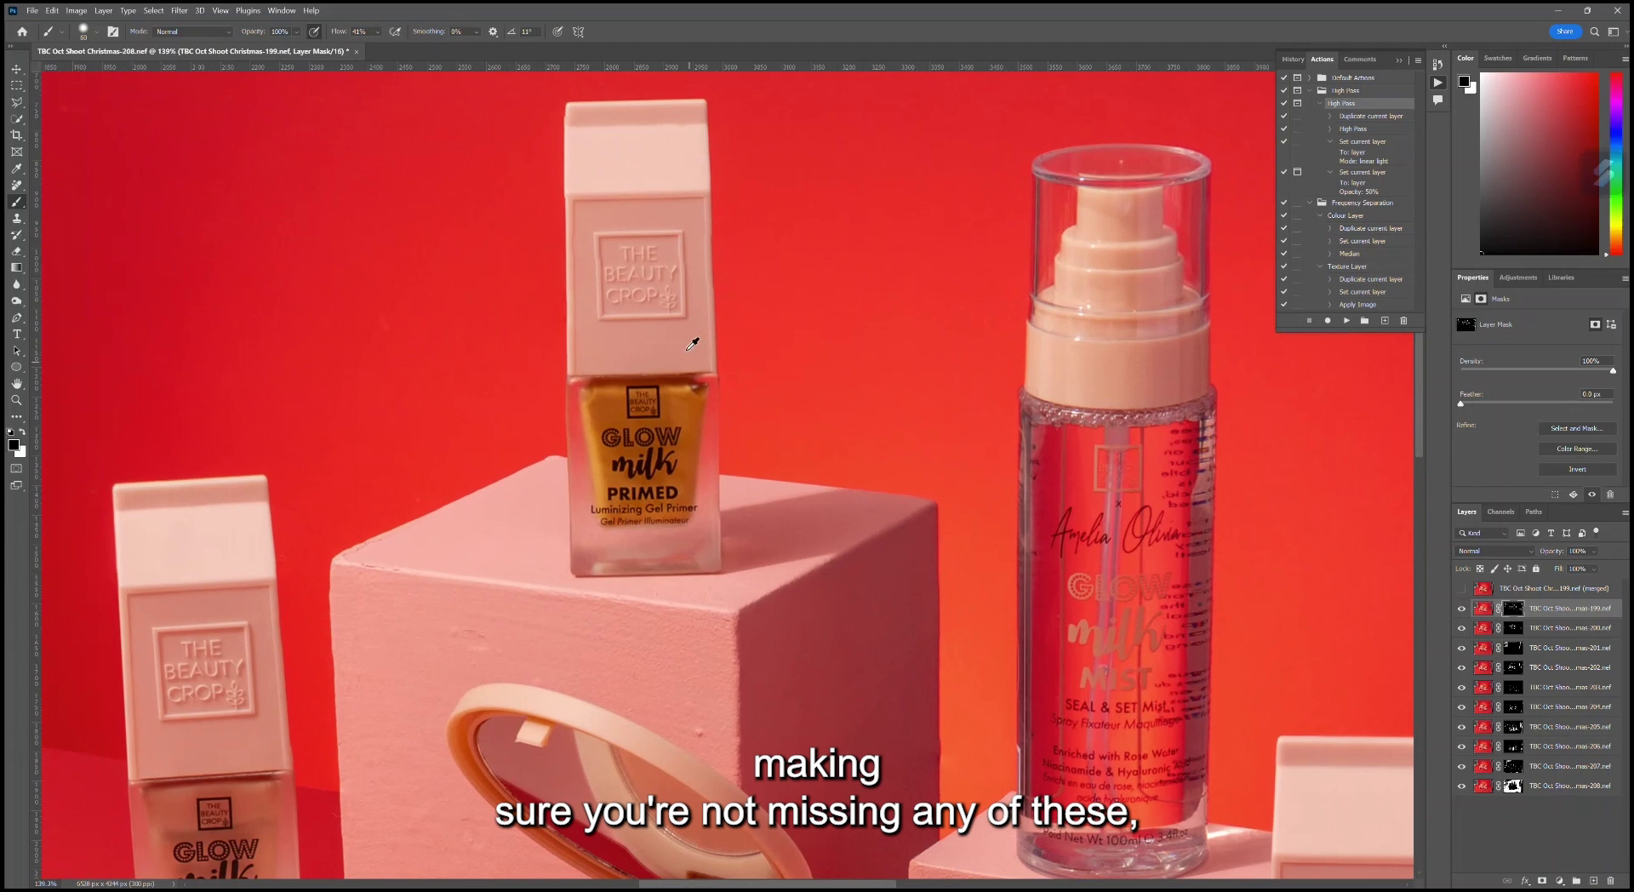
{"action": "scroll", "coordinate": [692, 343], "scroll_direction": "up", "scroll_amount": 1}
{"action": "scroll", "coordinate": [692, 343], "scroll_direction": "down", "scroll_amount": 3}
{"action": "scroll", "coordinate": [990, 494], "scroll_direction": "up", "scroll_amount": 4}
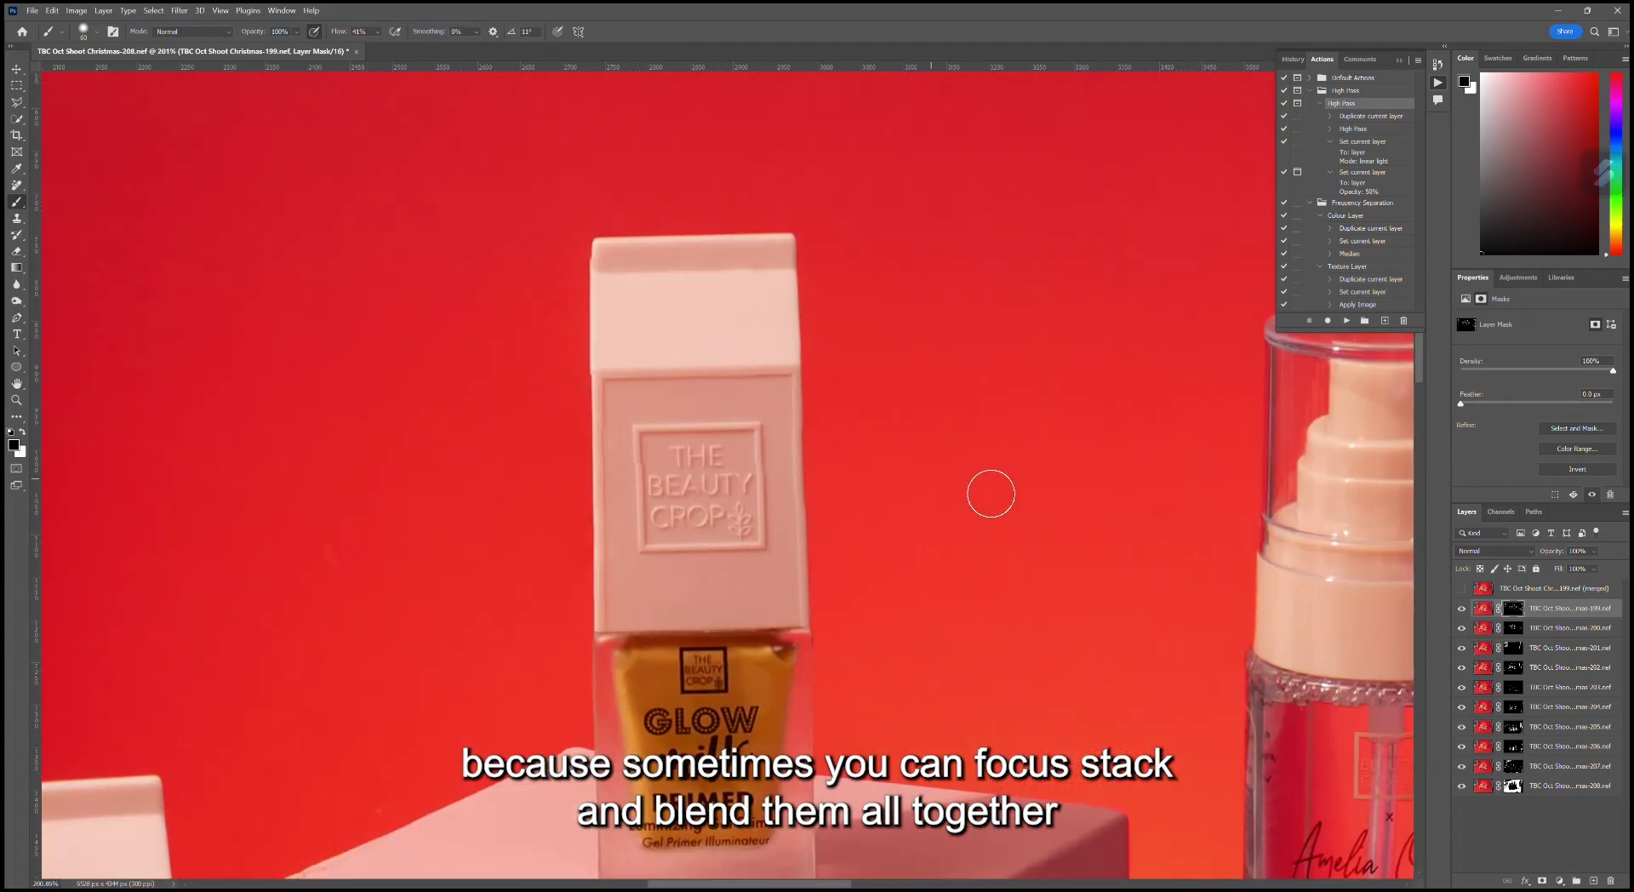
{"action": "key", "text": "m"}
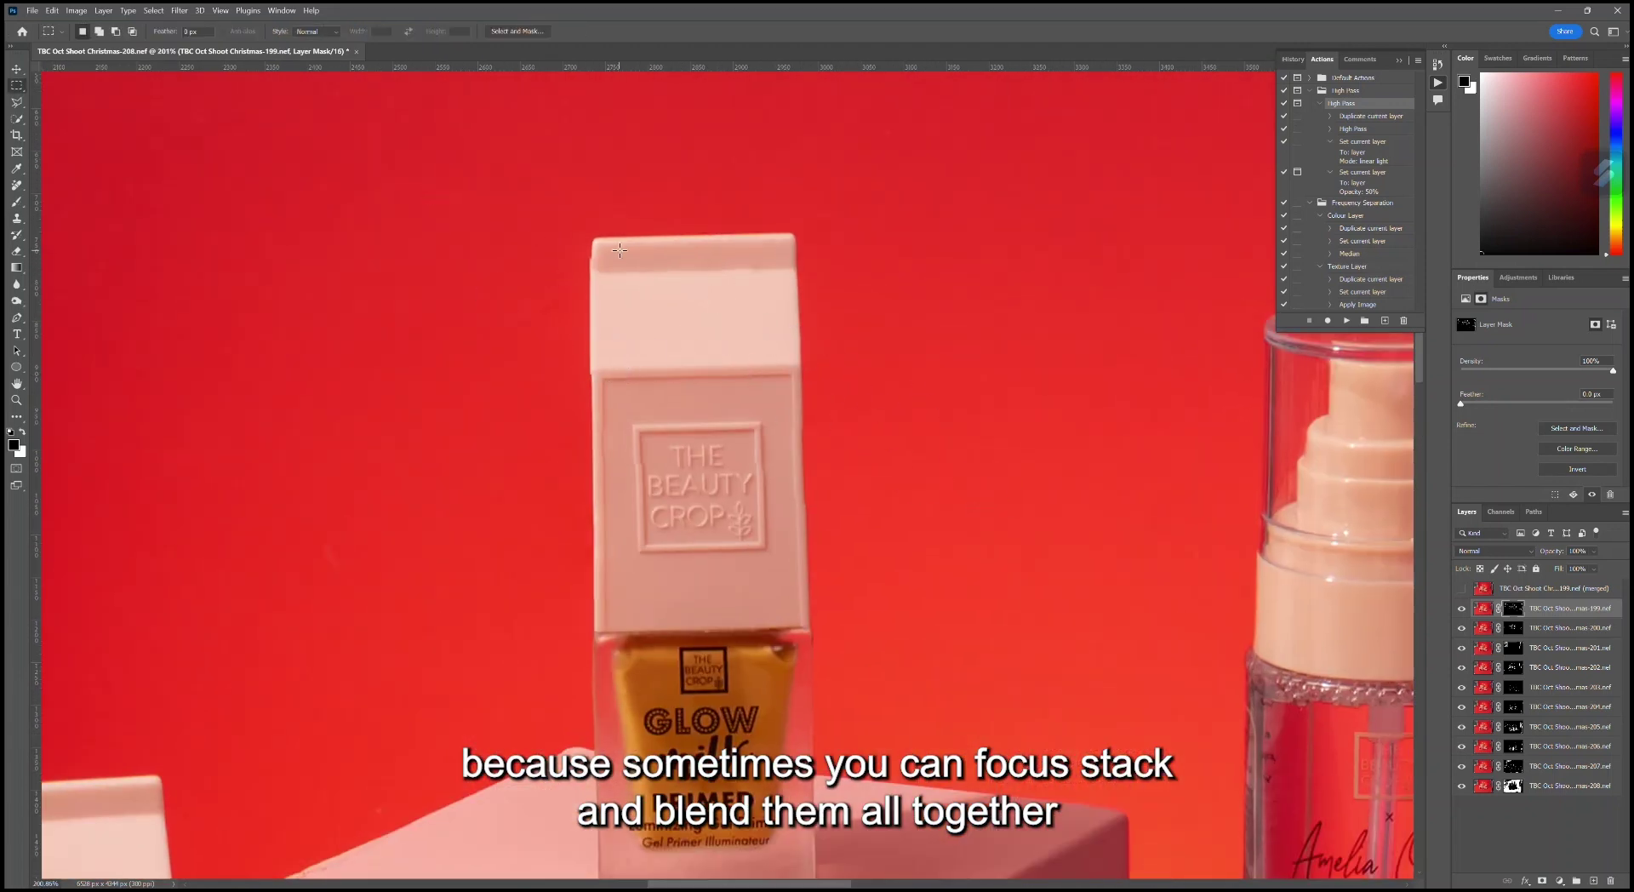
{"action": "left_click_drag", "start_coordinate": [803, 638], "coordinate": [823, 632]}
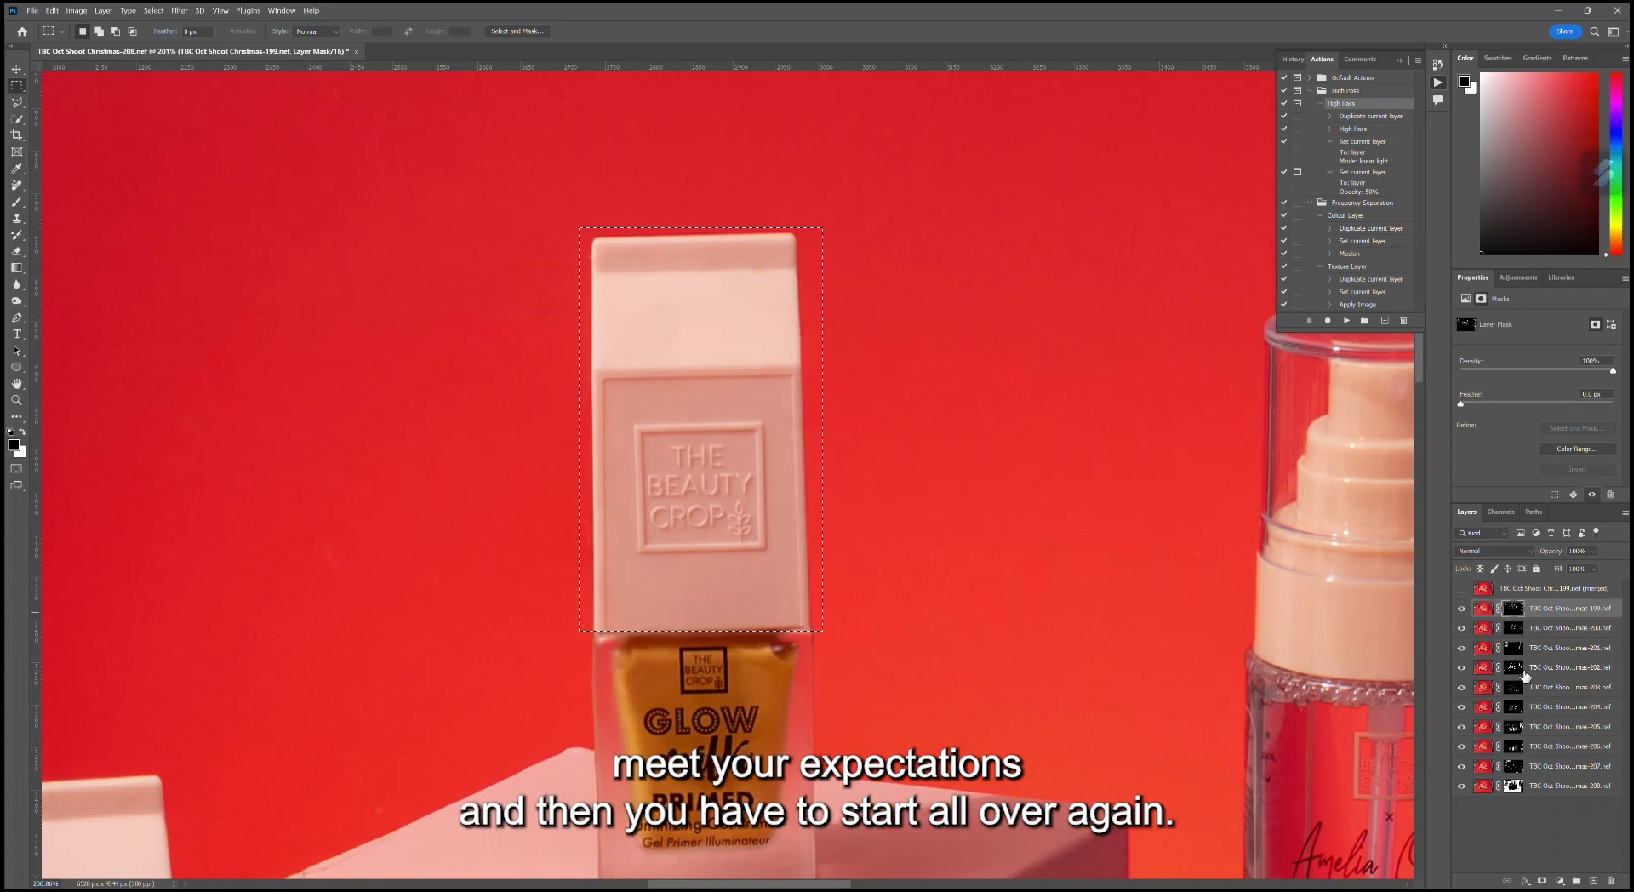
Step: Step through the masks of layers 200 to 204 to check the cap's coverage
{"action": "left_click", "coordinate": [1514, 631]}
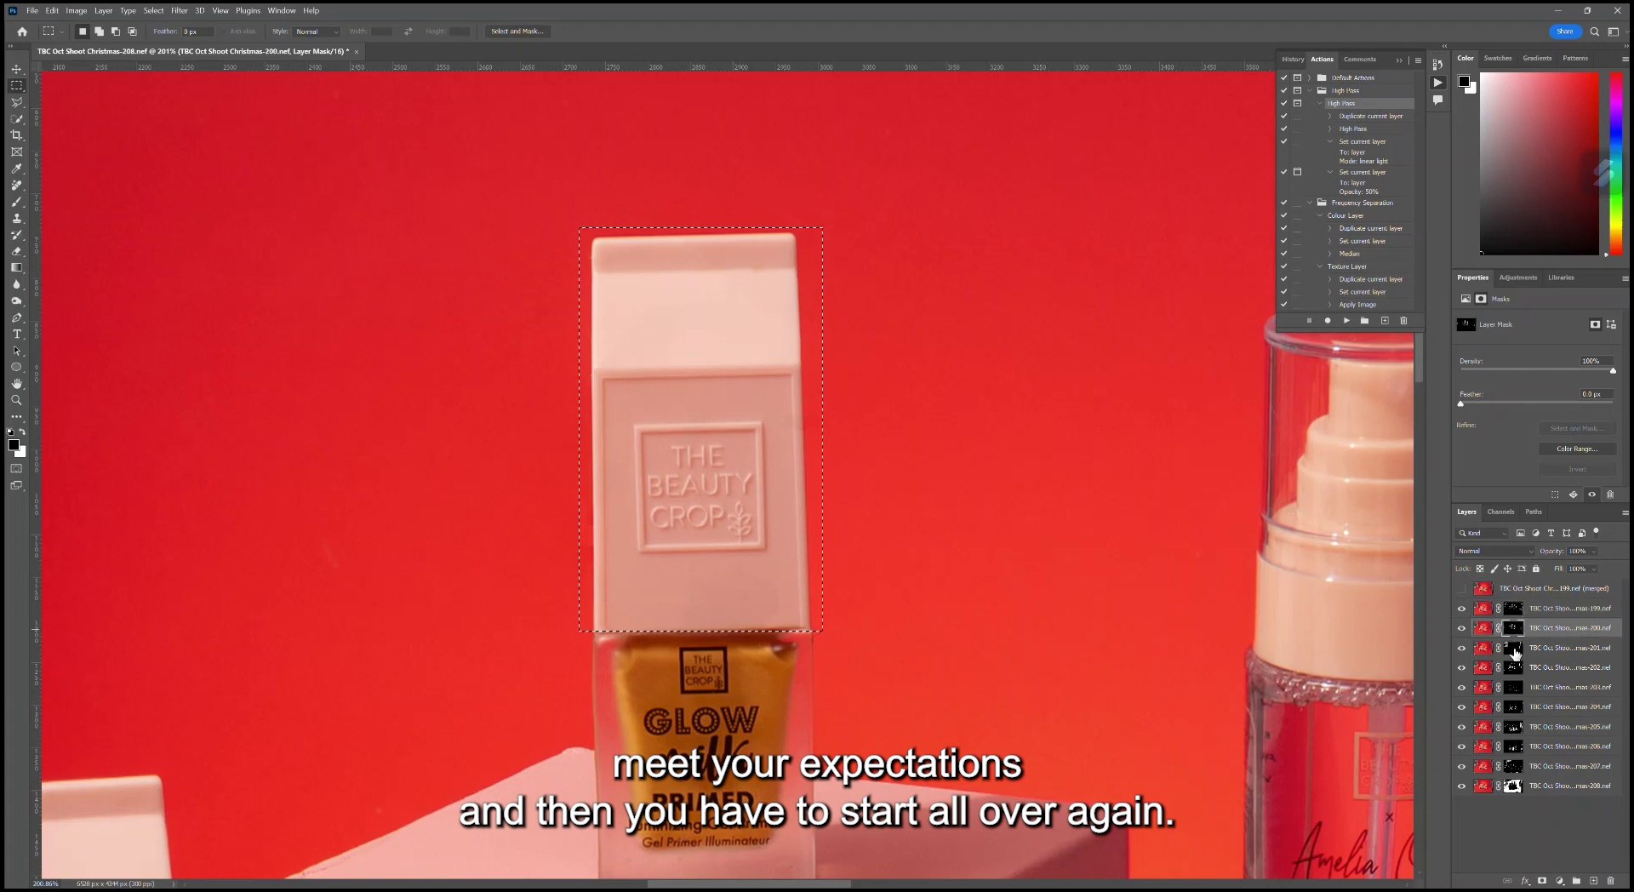
{"action": "left_click", "coordinate": [1514, 651]}
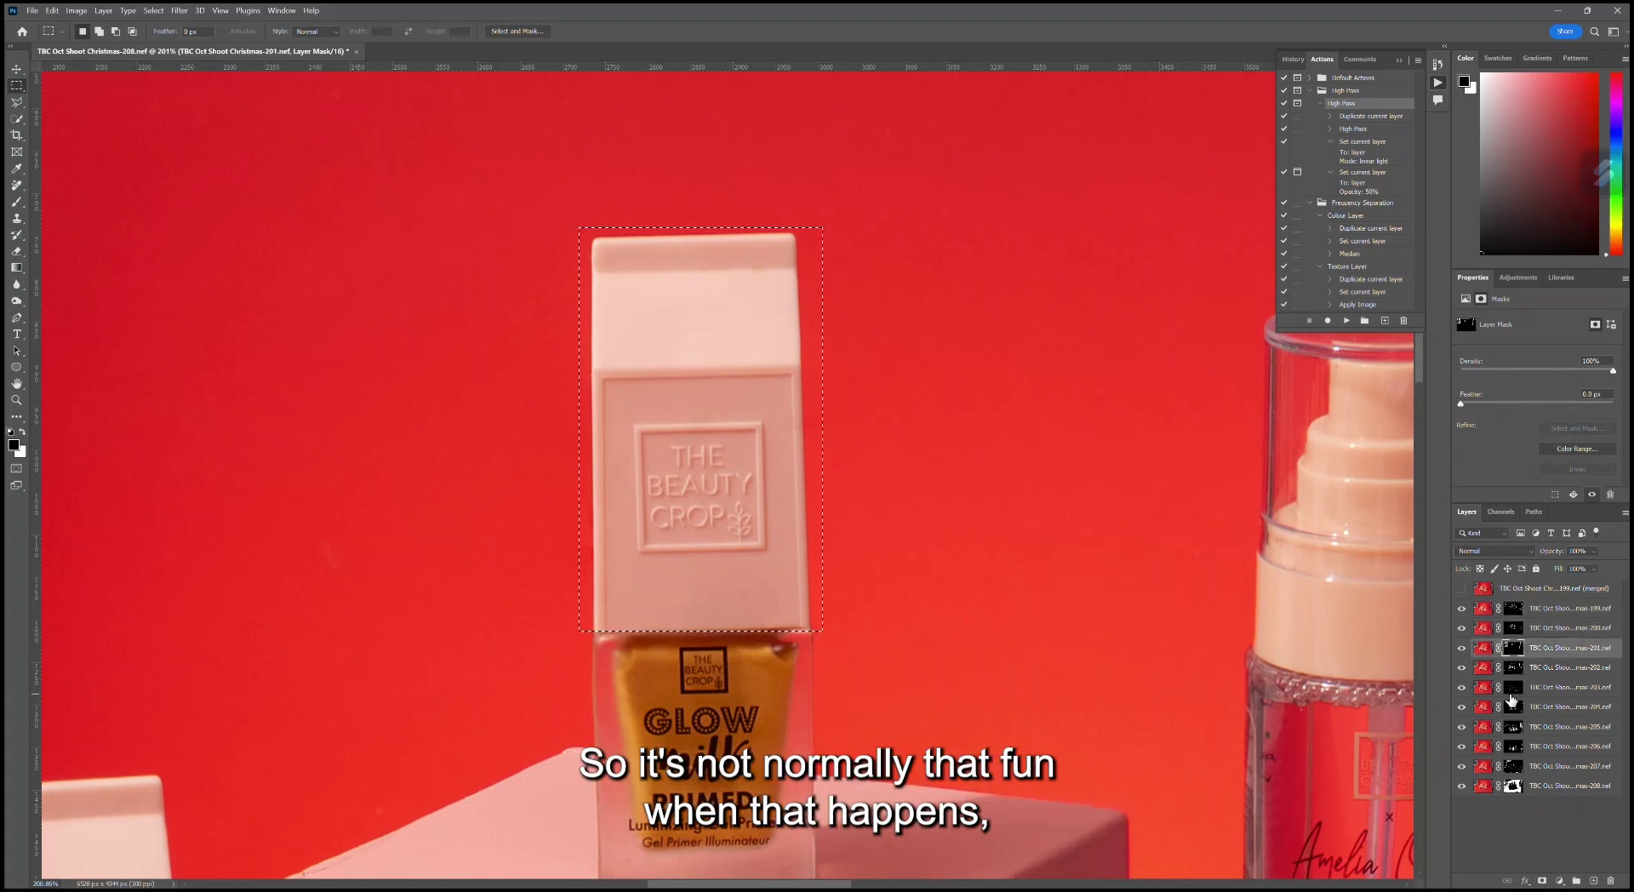
{"action": "left_click", "coordinate": [1514, 671]}
{"action": "left_click", "coordinate": [1515, 691]}
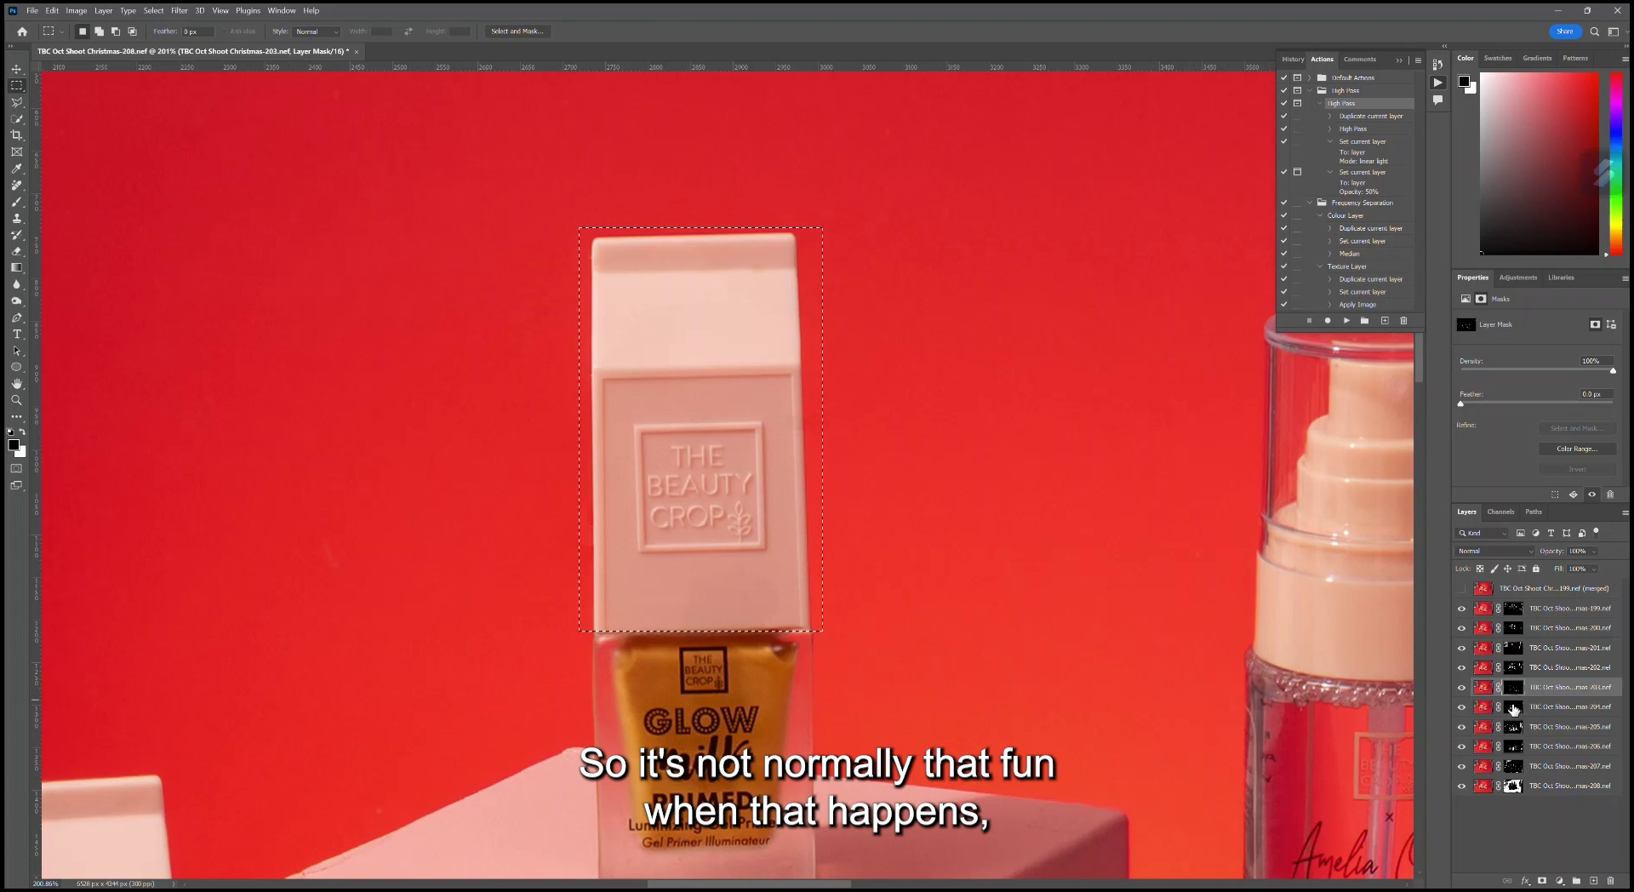
{"action": "left_click", "coordinate": [1515, 706]}
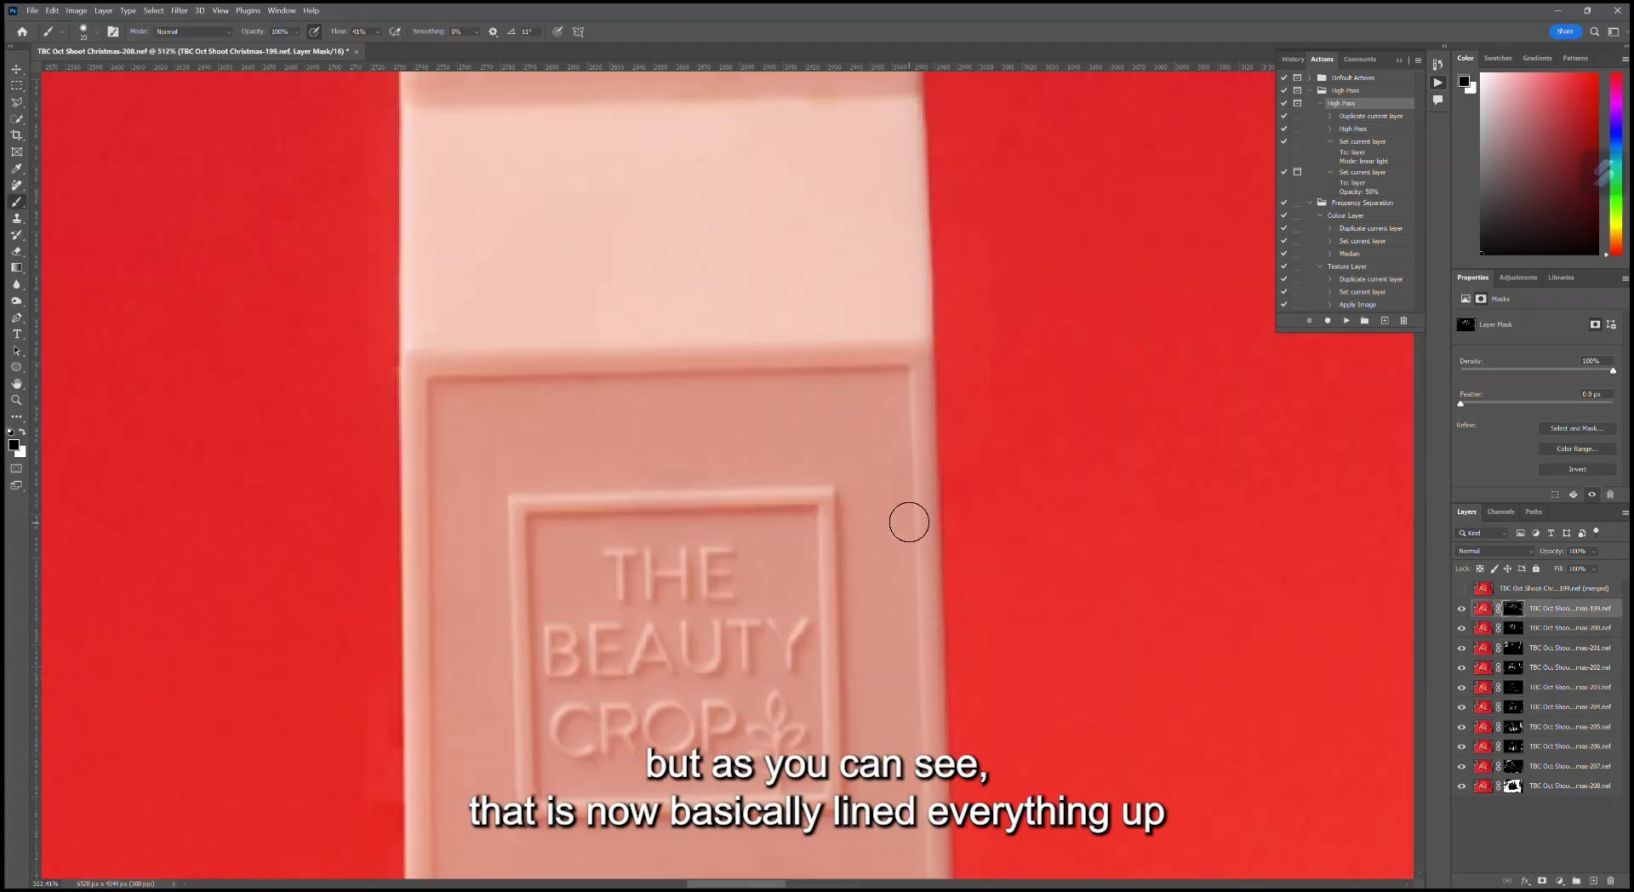
{"action": "scroll", "coordinate": [960, 602], "scroll_direction": "down", "scroll_amount": 3}
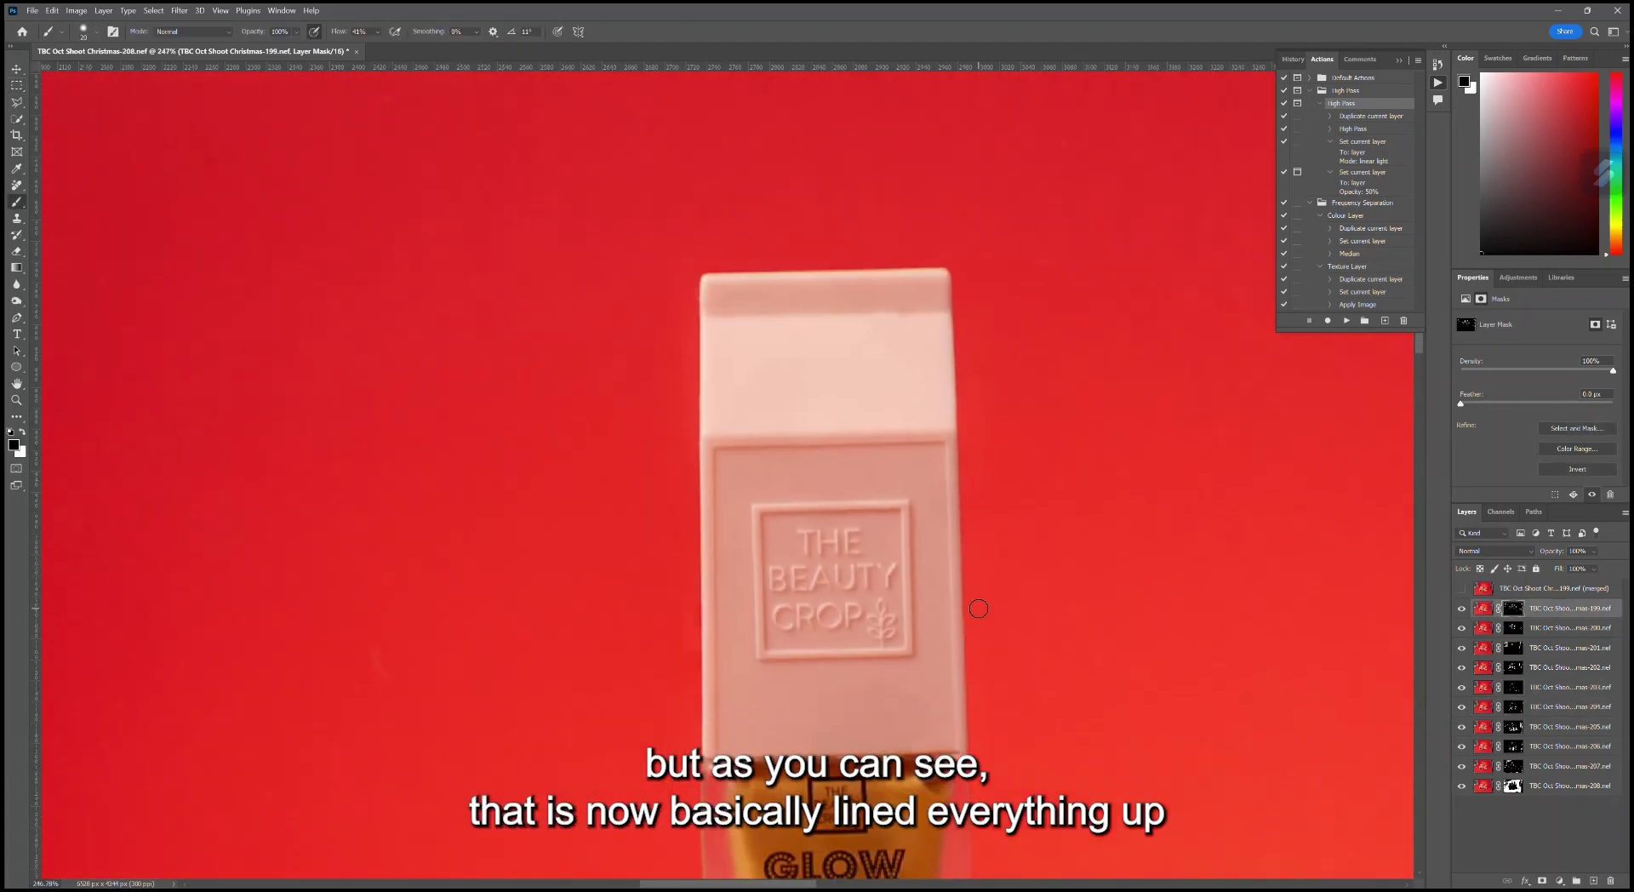
{"action": "scroll", "coordinate": [978, 608], "scroll_direction": "down", "scroll_amount": 6}
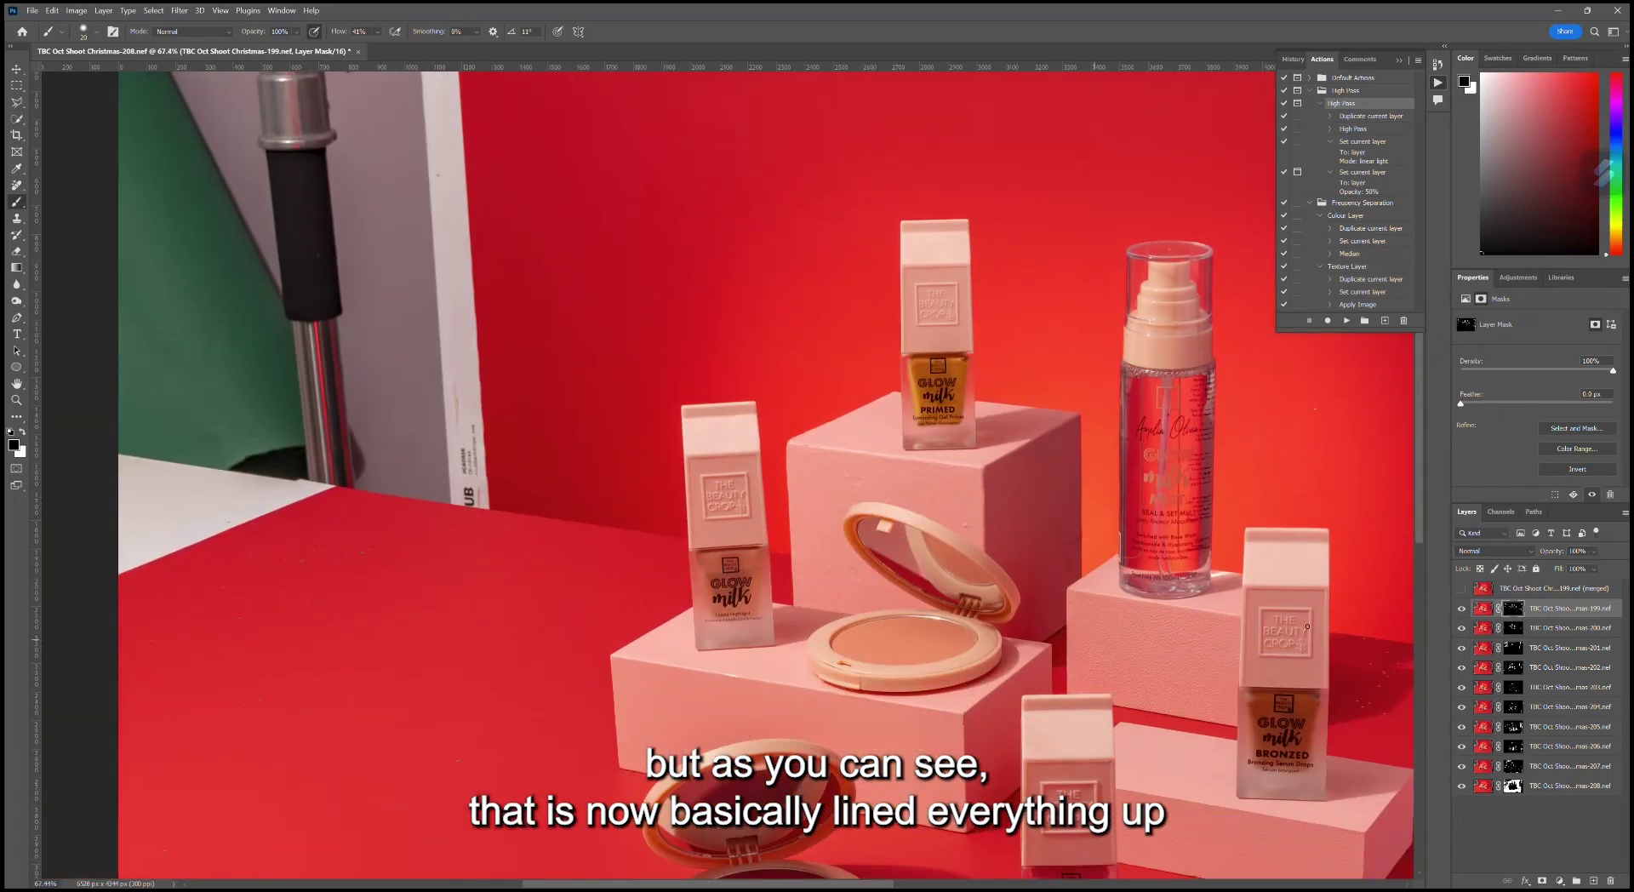
{"action": "scroll", "coordinate": [1308, 627], "scroll_direction": "up", "scroll_amount": 4}
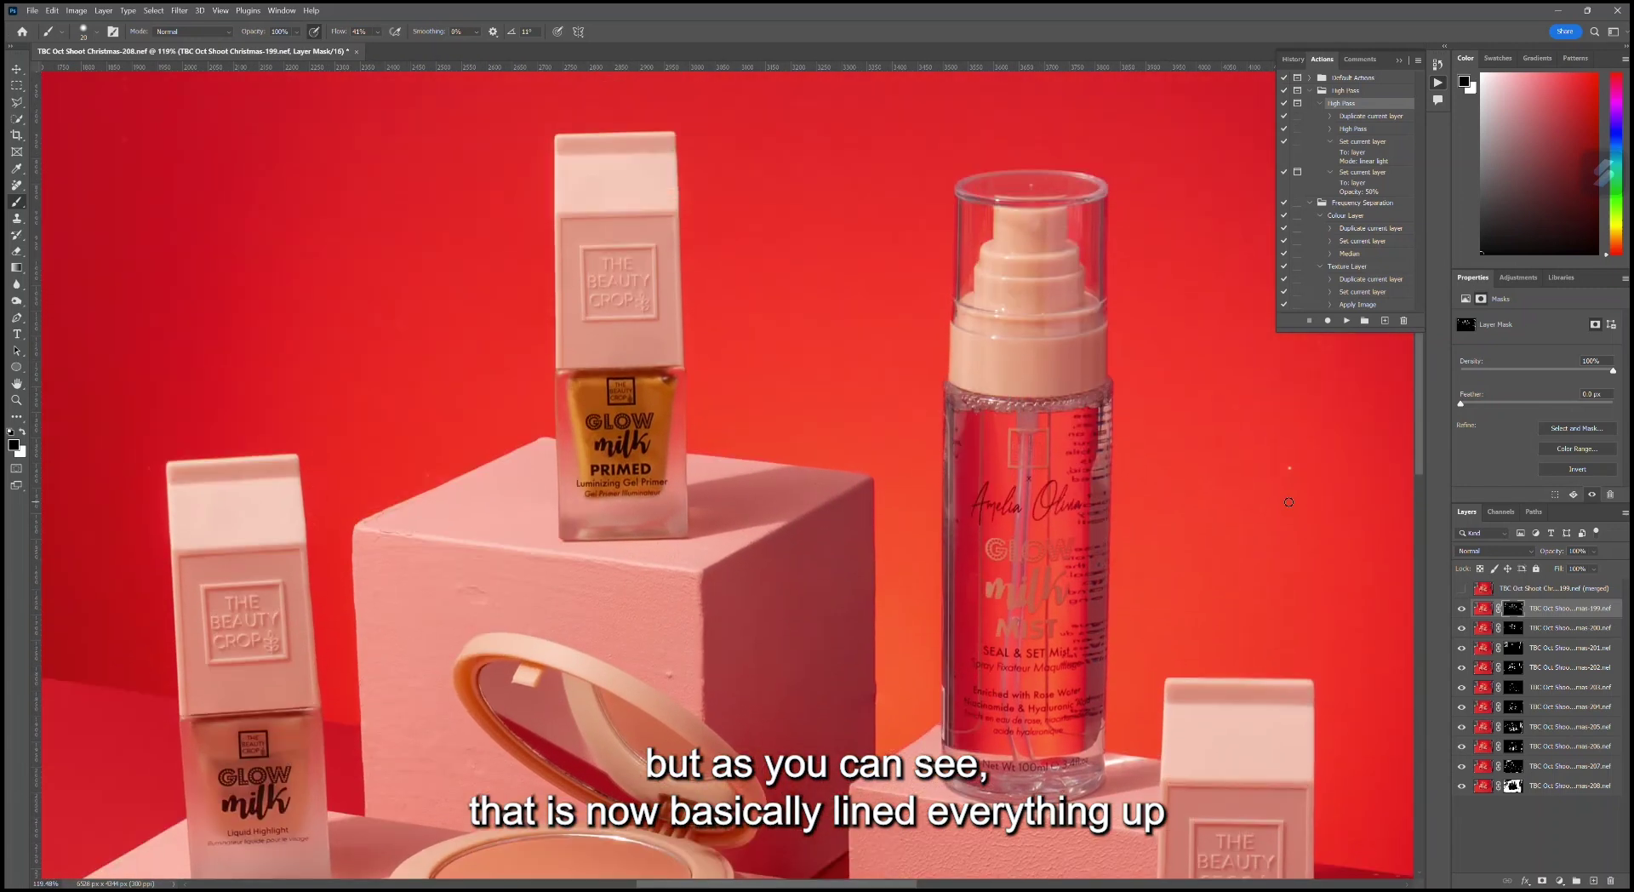
{"action": "scroll", "coordinate": [1288, 502], "scroll_direction": "down", "scroll_amount": 5}
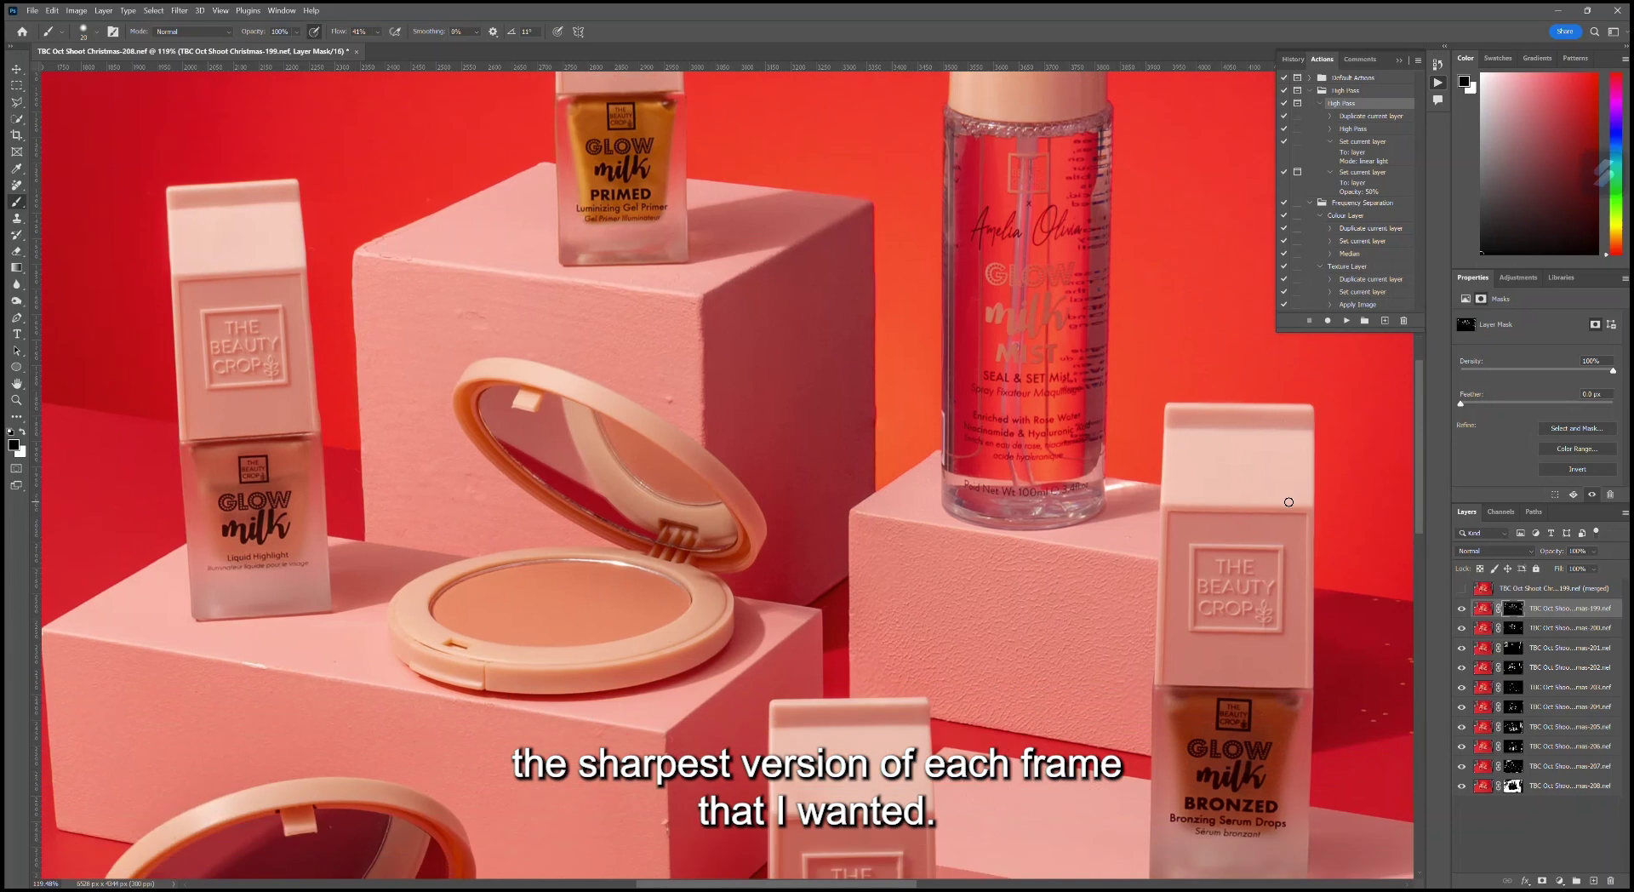
{"action": "scroll", "coordinate": [1289, 502], "scroll_direction": "down", "scroll_amount": 5}
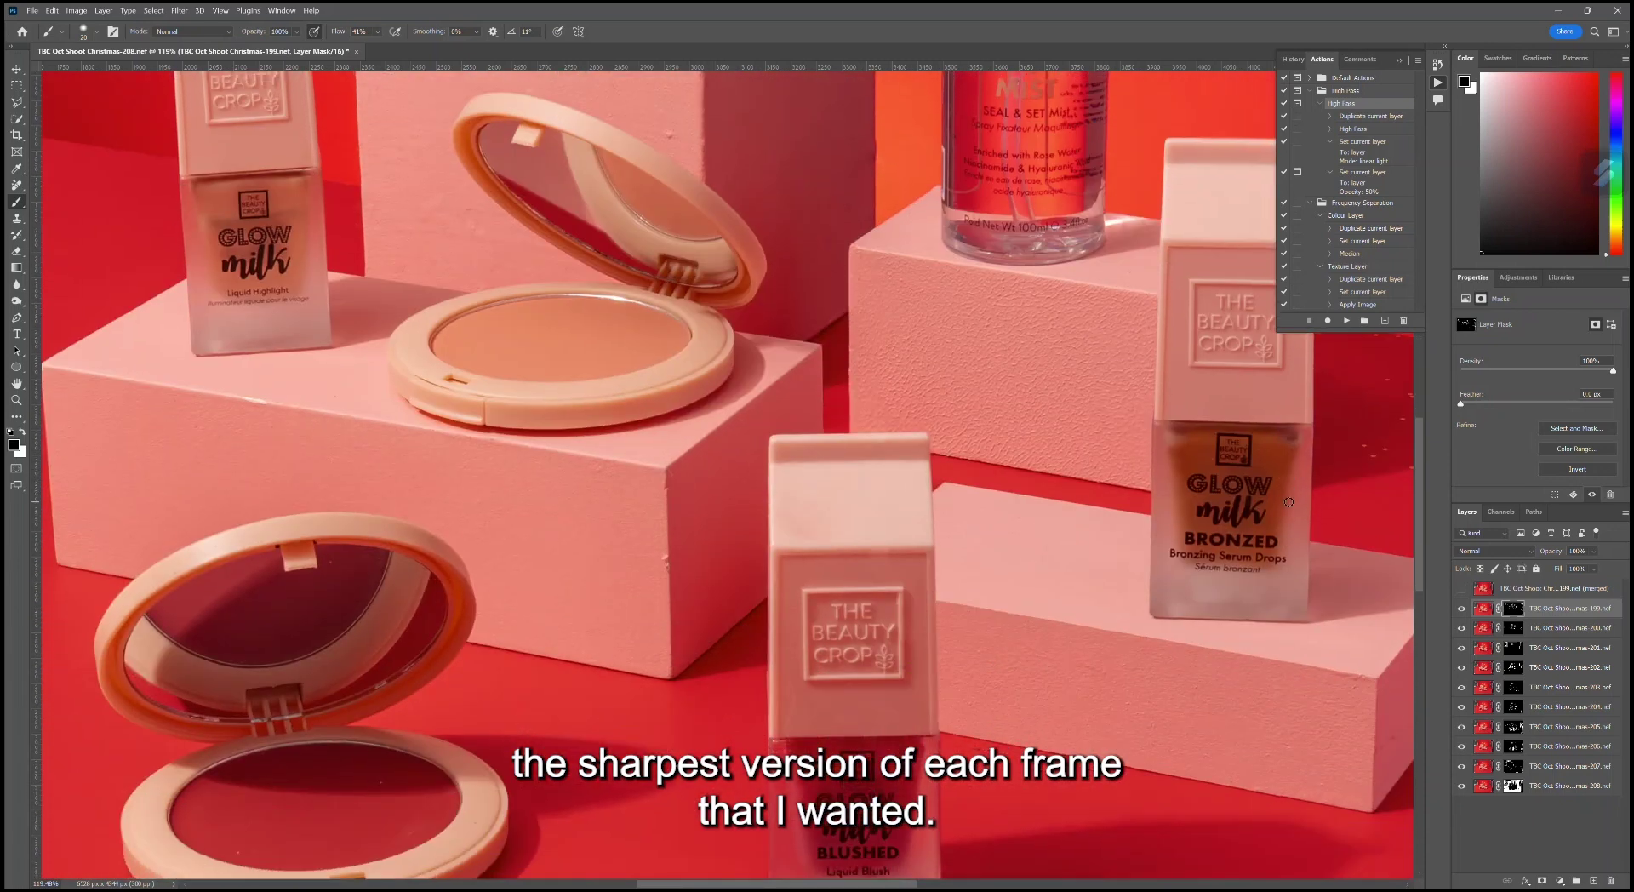
{"action": "scroll", "coordinate": [1289, 502], "scroll_direction": "down", "scroll_amount": 1}
{"action": "scroll", "coordinate": [1288, 502], "scroll_direction": "down", "scroll_amount": 3}
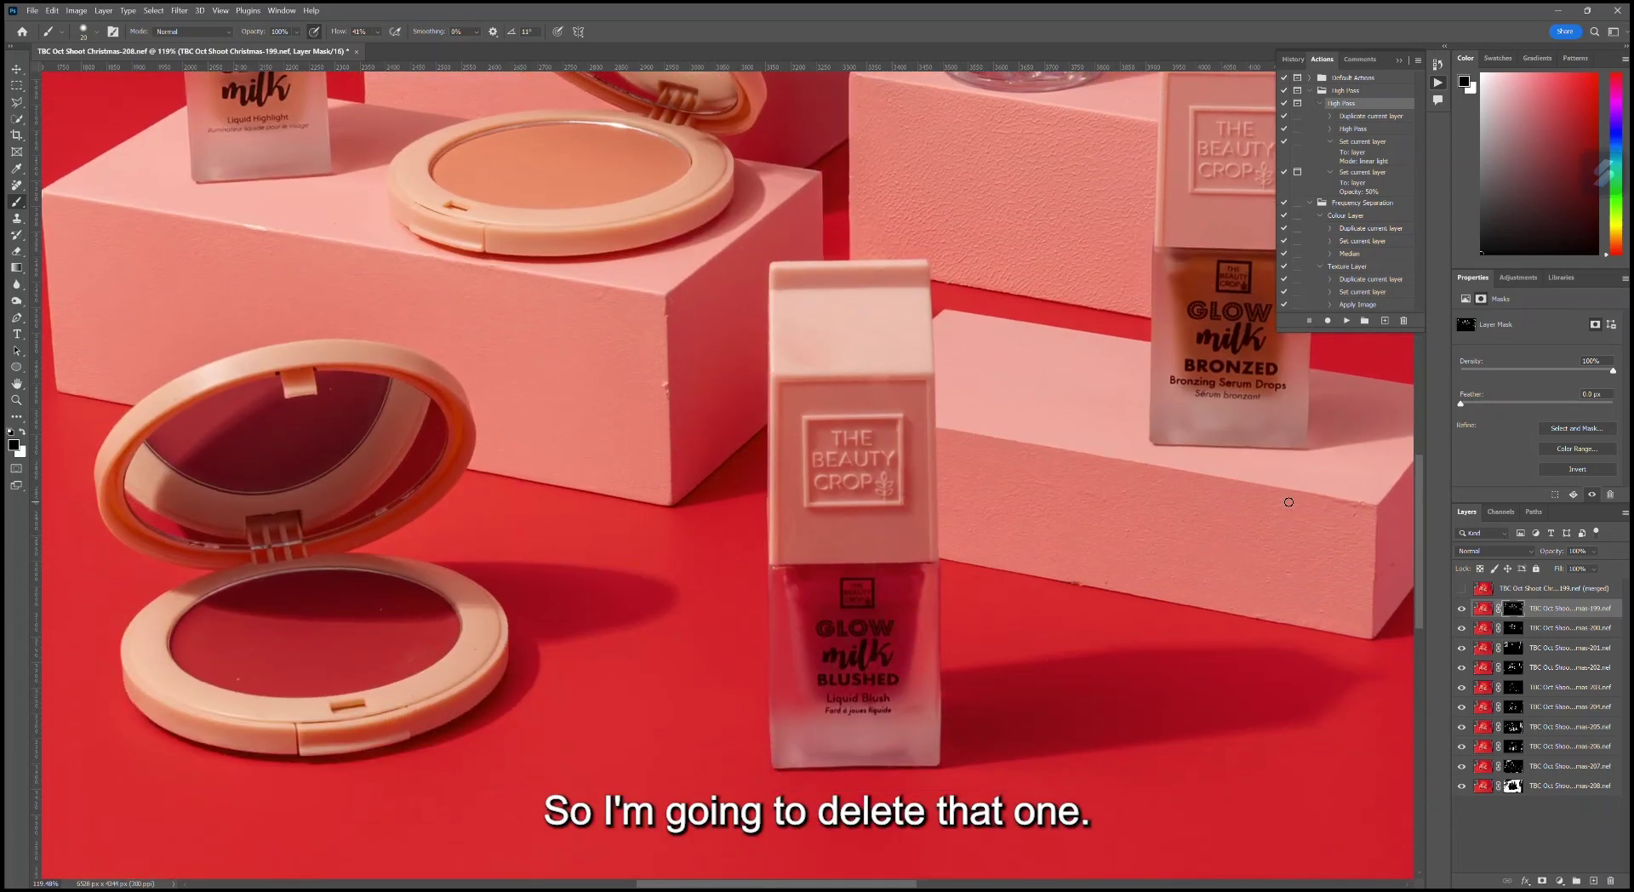
{"action": "scroll", "coordinate": [1289, 503], "scroll_direction": "down", "scroll_amount": 4}
{"action": "scroll", "coordinate": [1294, 495], "scroll_direction": "down", "scroll_amount": 2}
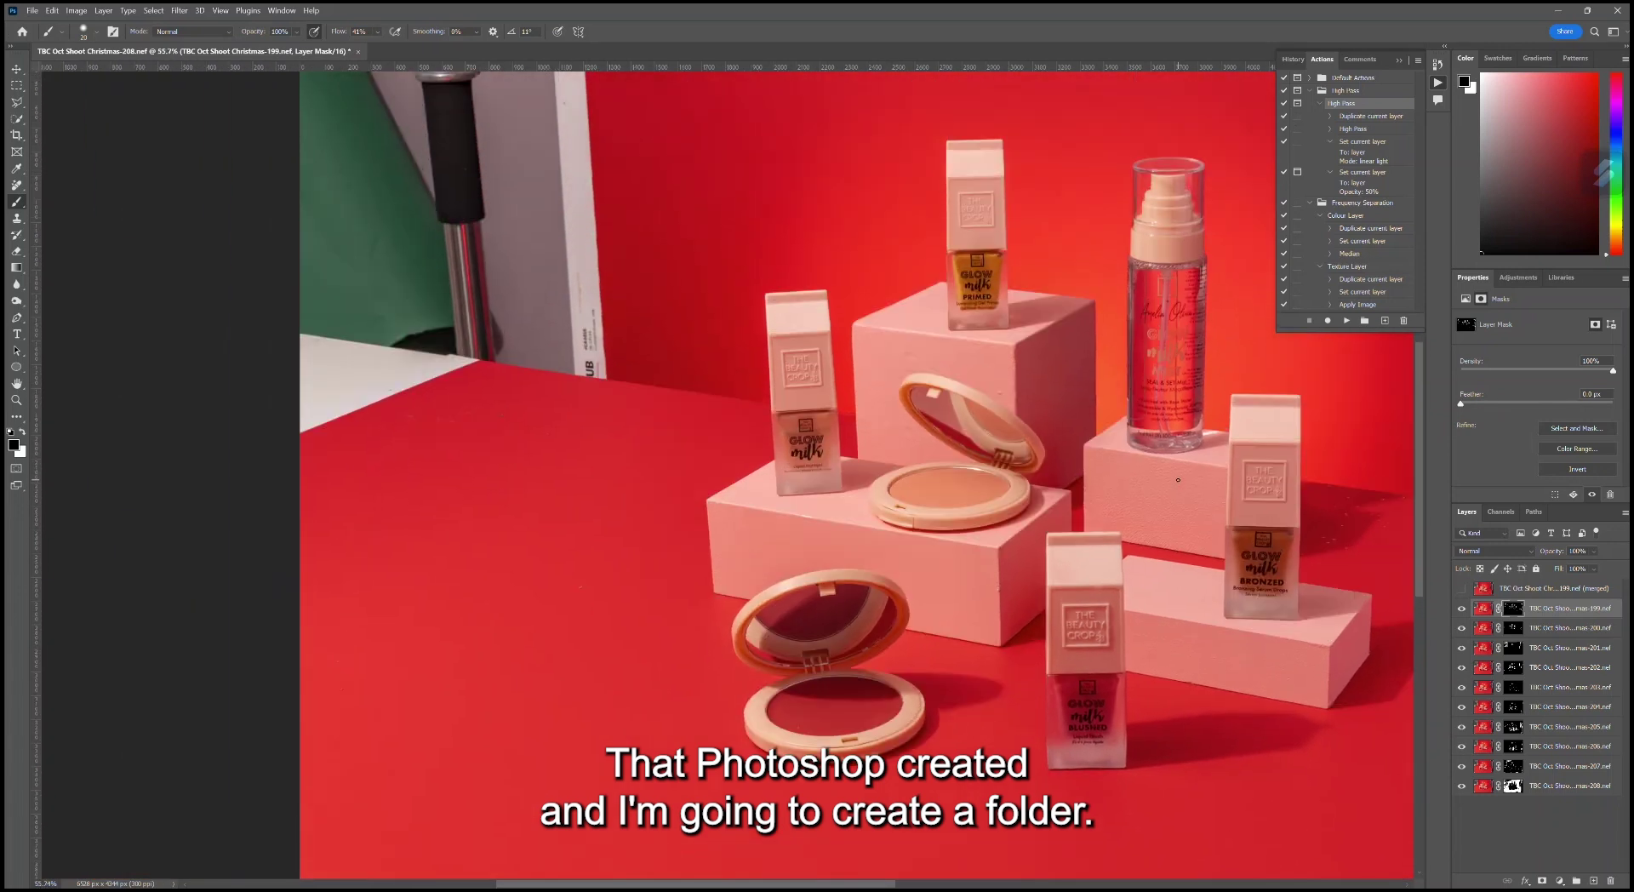
{"action": "scroll", "coordinate": [1294, 496], "scroll_direction": "right", "scroll_amount": 5}
{"action": "scroll", "coordinate": [1294, 495], "scroll_direction": "up", "scroll_amount": 2}
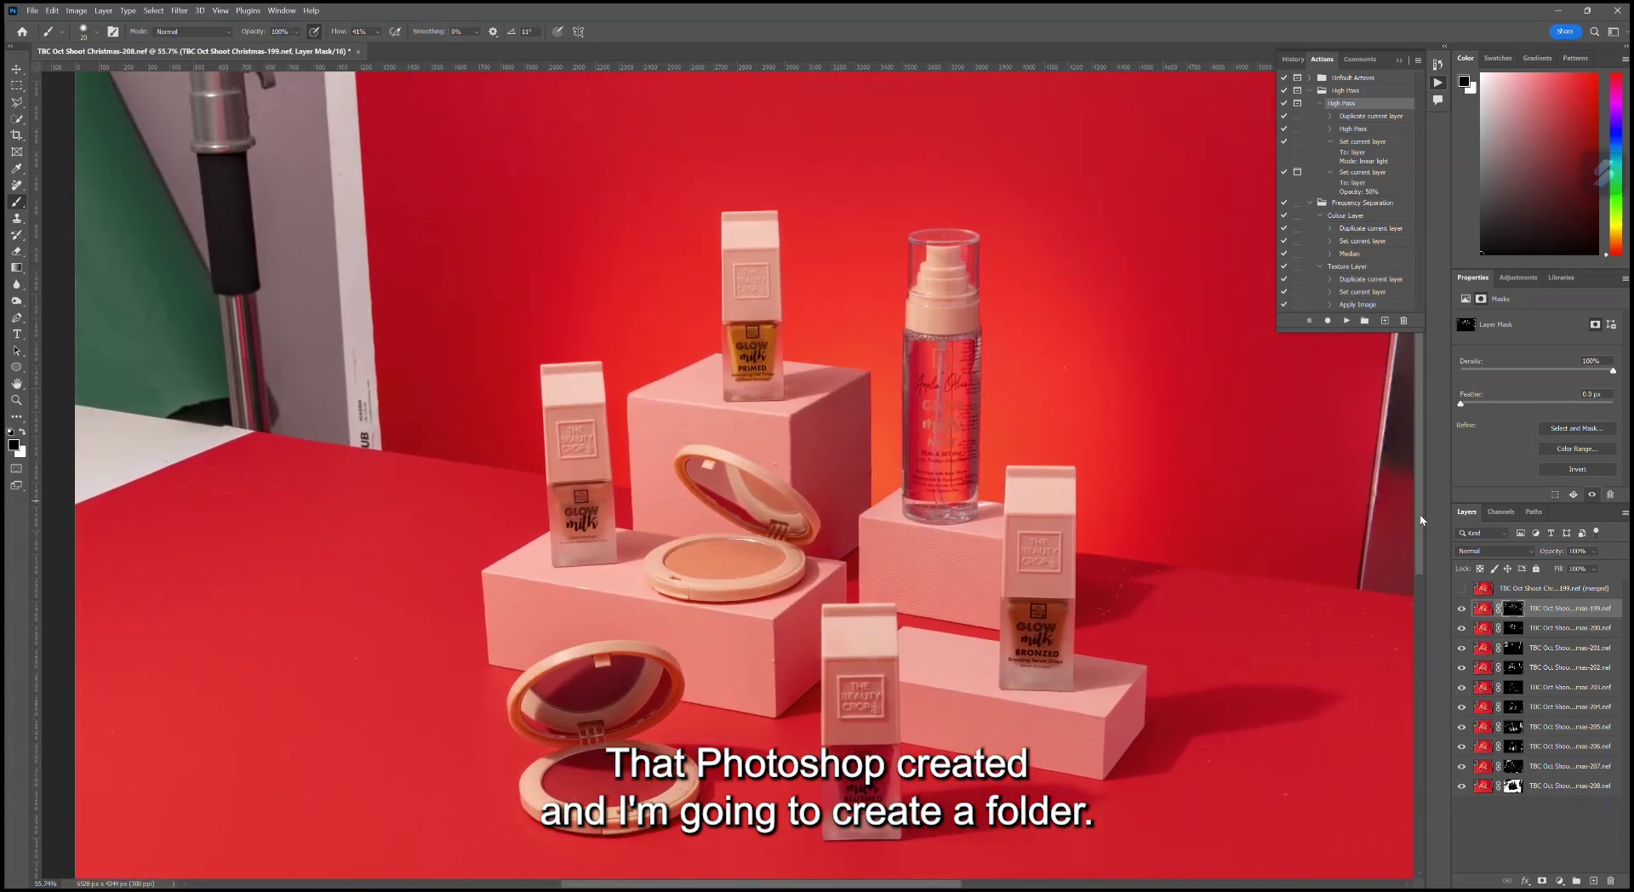
Step: Delete the earlier merged layer and put the ten aligned layers into Group 1
{"action": "left_click_drag", "start_coordinate": [1523, 592], "coordinate": [1609, 881]}
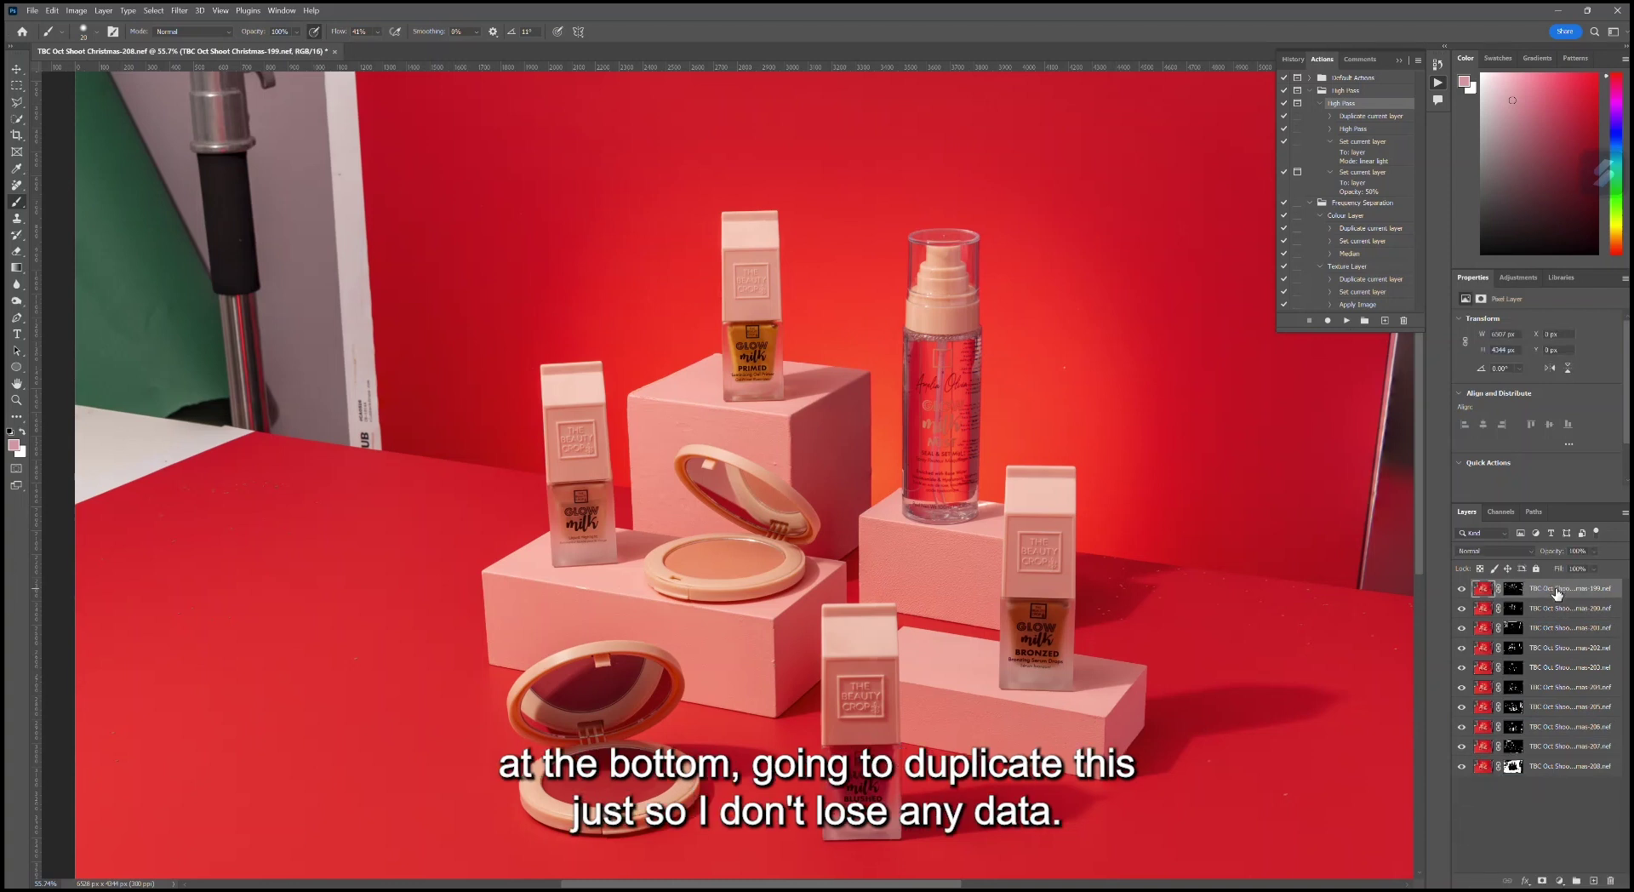
{"action": "left_click", "coordinate": [1594, 766], "text": "shift"}
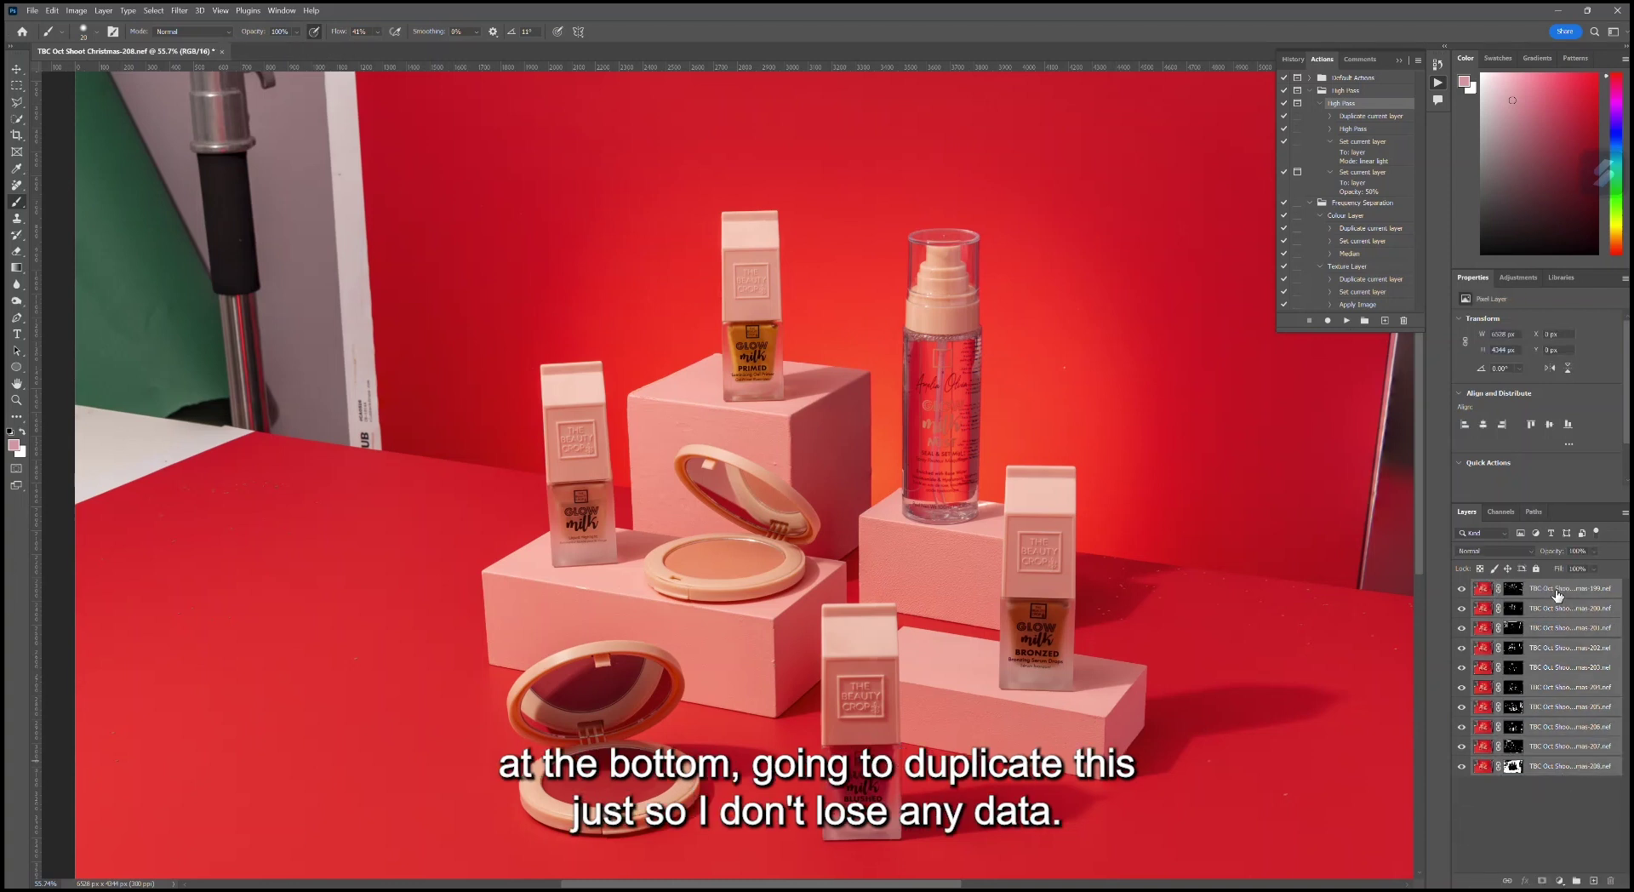
{"action": "left_click_drag", "start_coordinate": [1565, 768], "coordinate": [1577, 881]}
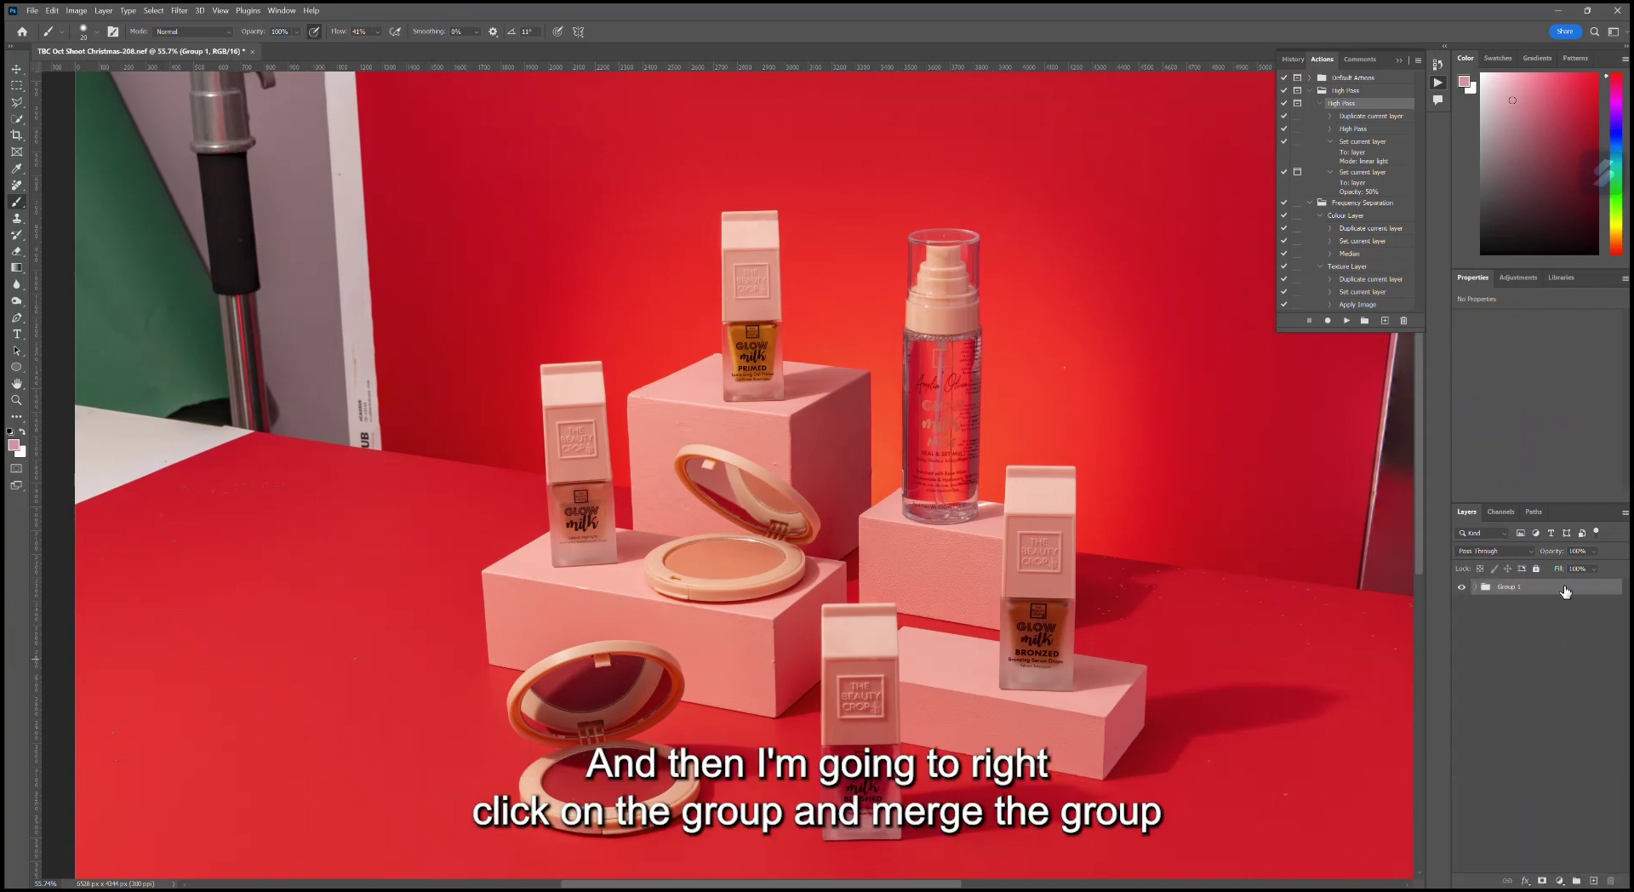
Step: Duplicate Group 1 and merge the Group 1 copy into a single layer
{"action": "left_click_drag", "start_coordinate": [1565, 590], "coordinate": [1594, 881]}
{"action": "right_click", "coordinate": [1551, 588]}
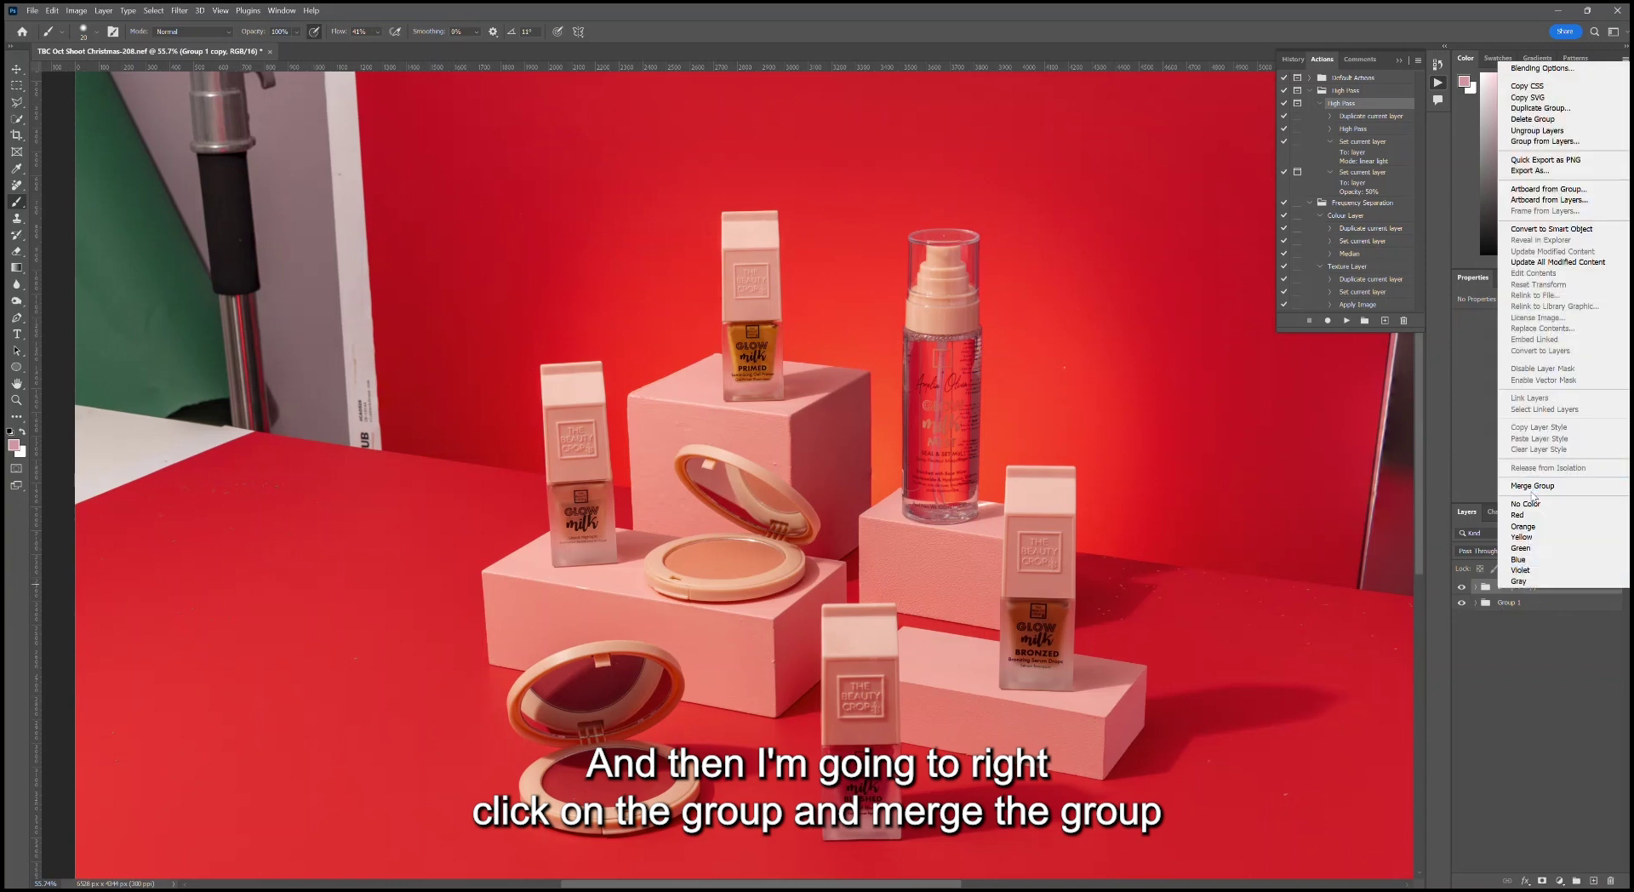
{"action": "left_click", "coordinate": [1495, 650]}
{"action": "right_click", "coordinate": [1515, 587]}
{"action": "left_click", "coordinate": [1568, 483]}
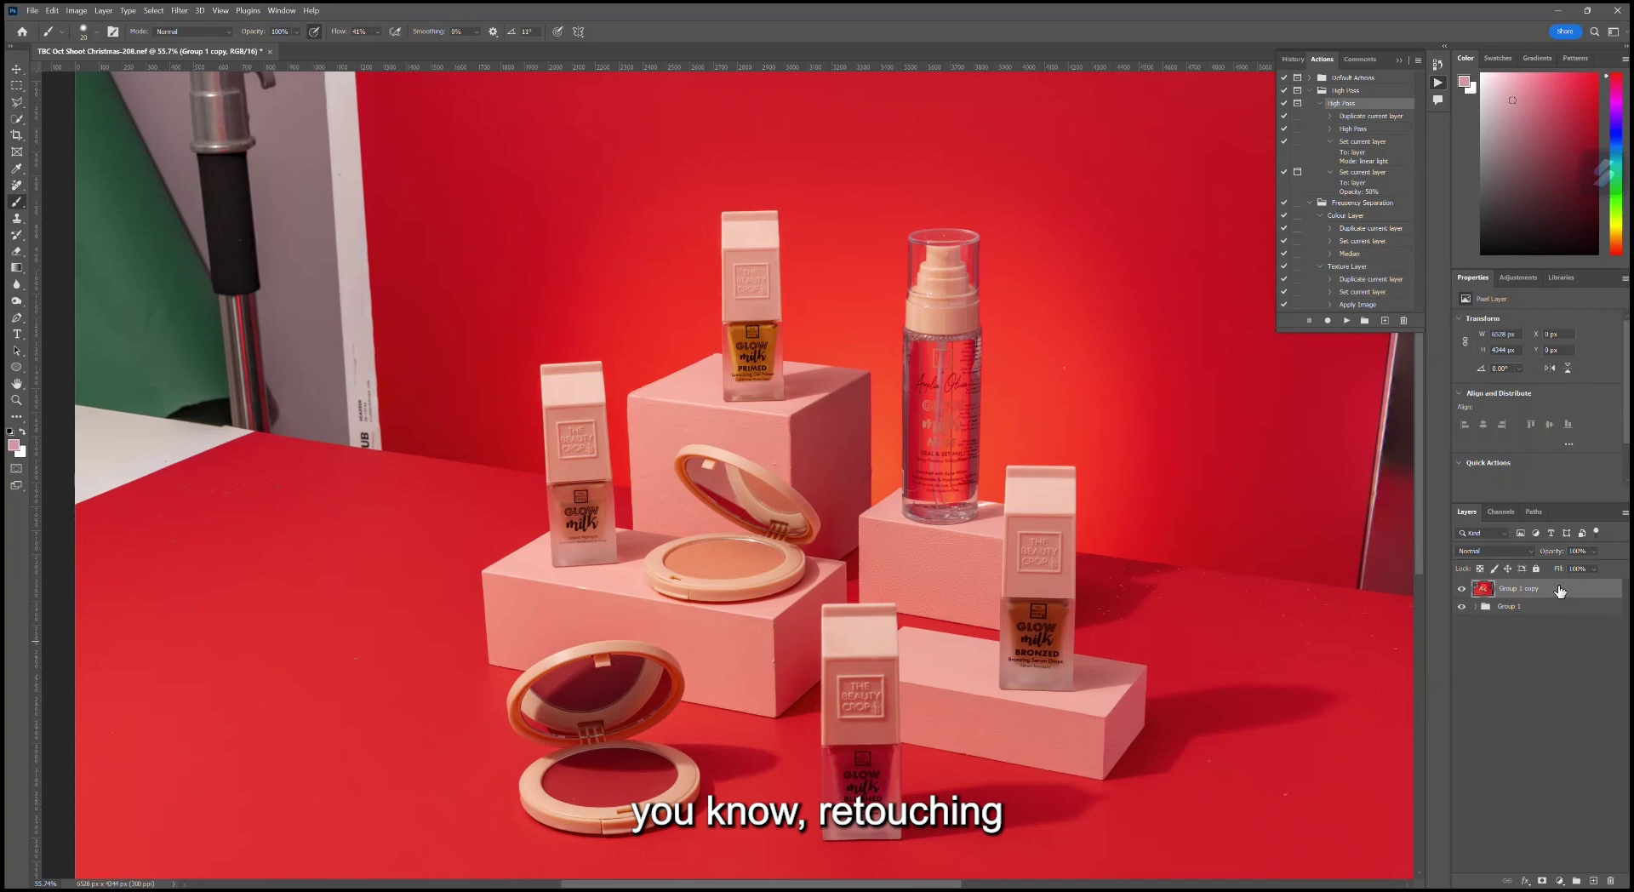
Step: Duplicate the flattened Group 1 copy layer to create Group 1 copy 2
{"action": "scroll", "coordinate": [1082, 513], "scroll_direction": "down", "scroll_amount": 3}
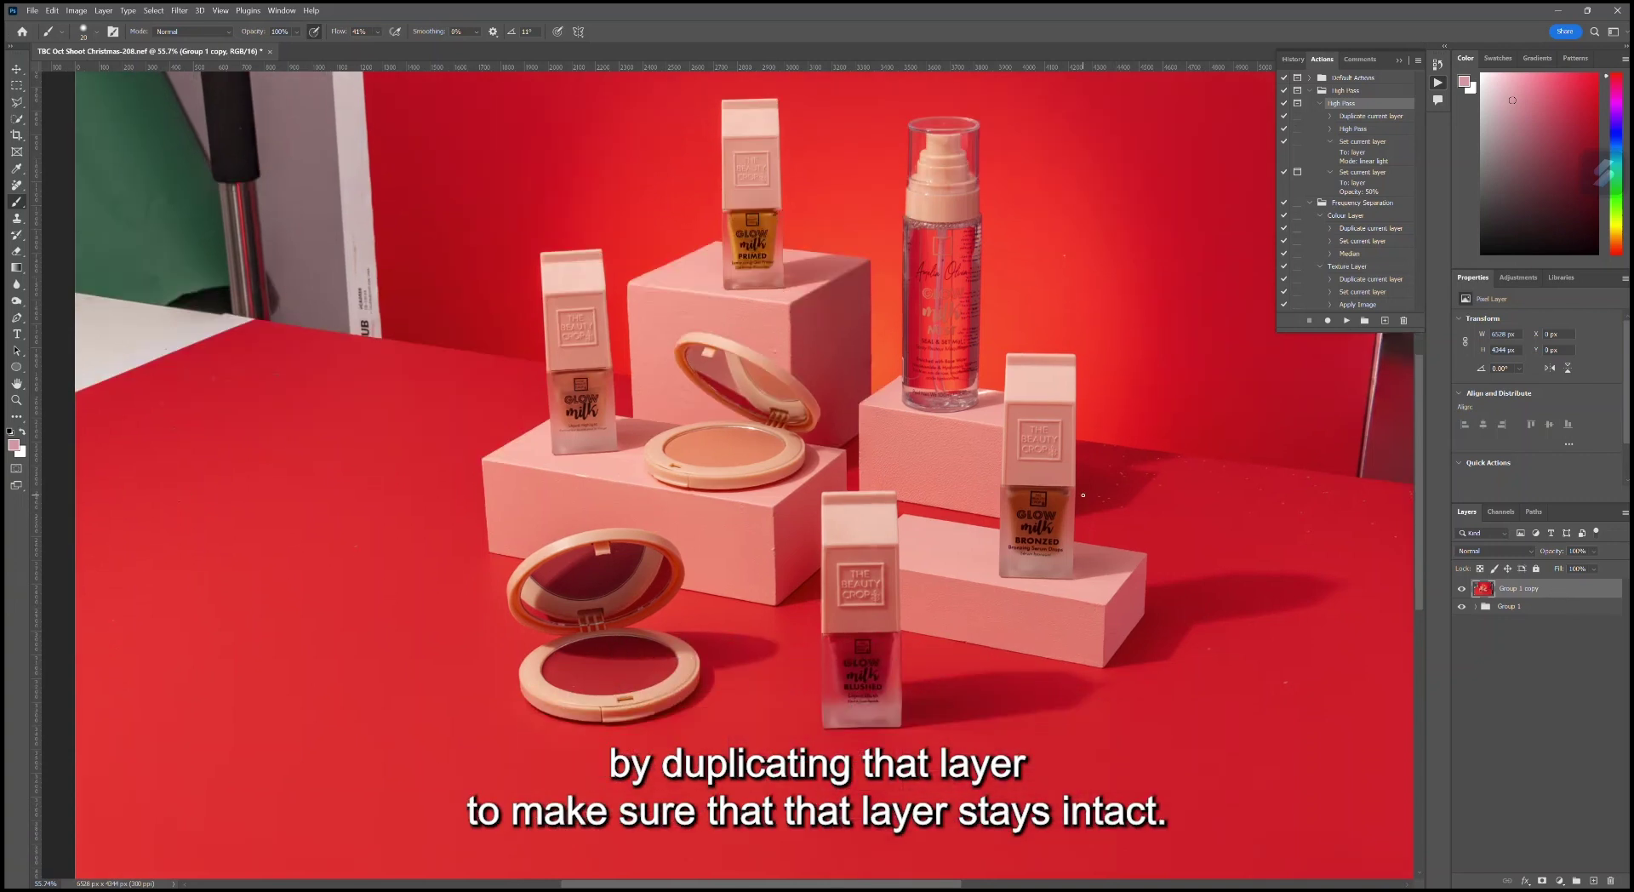
{"action": "scroll", "coordinate": [1083, 495], "scroll_direction": "down", "scroll_amount": 2}
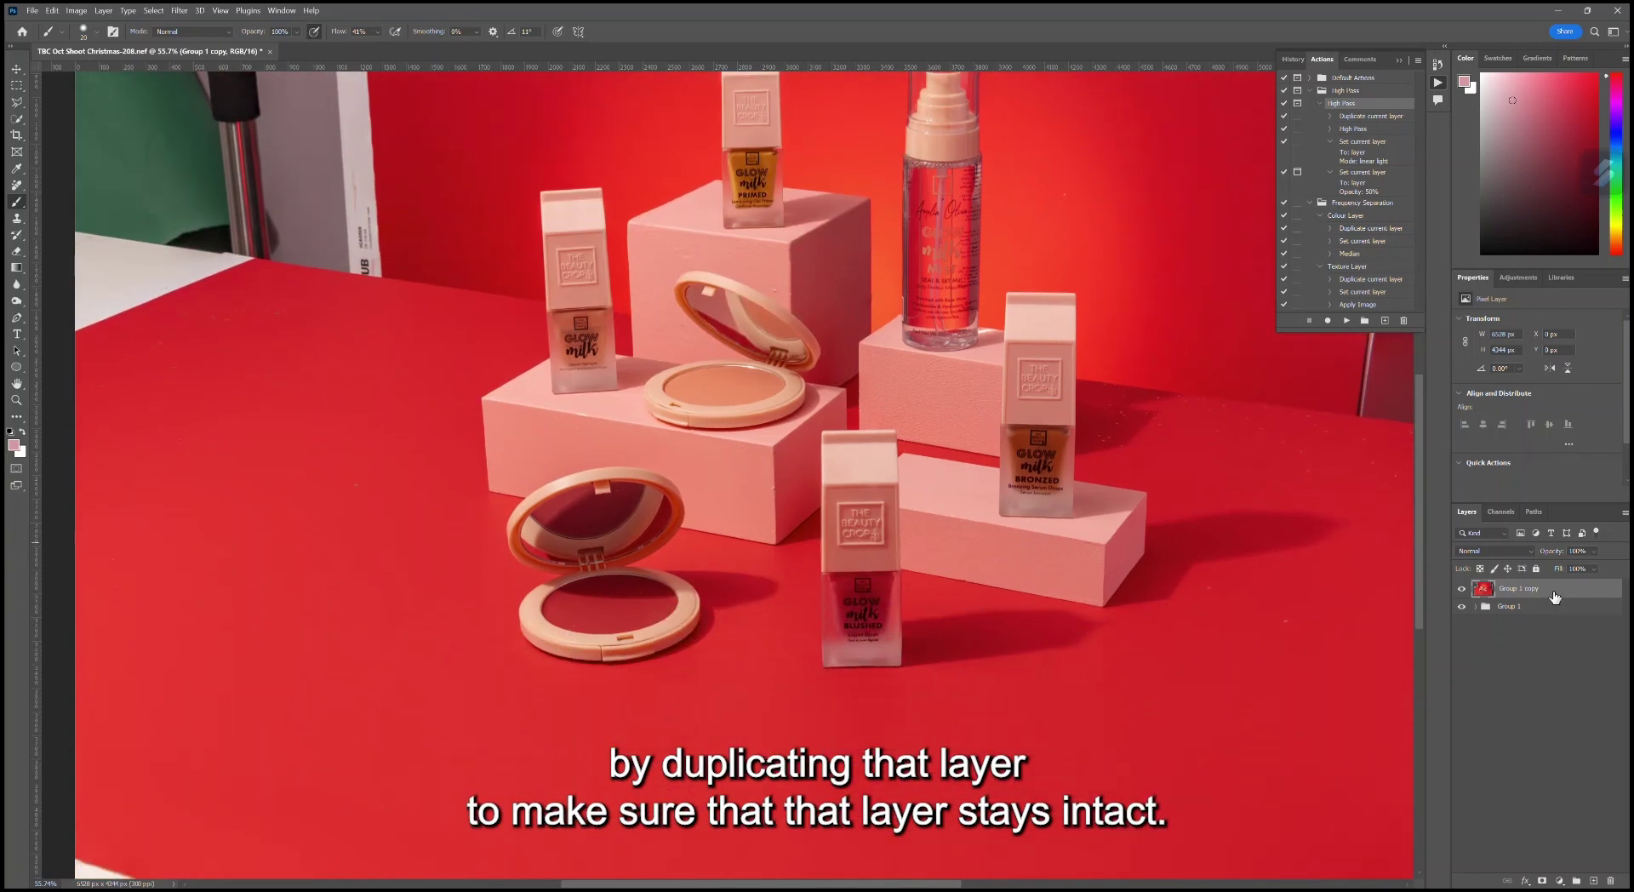
{"action": "left_click_drag", "start_coordinate": [1554, 597], "coordinate": [1598, 881]}
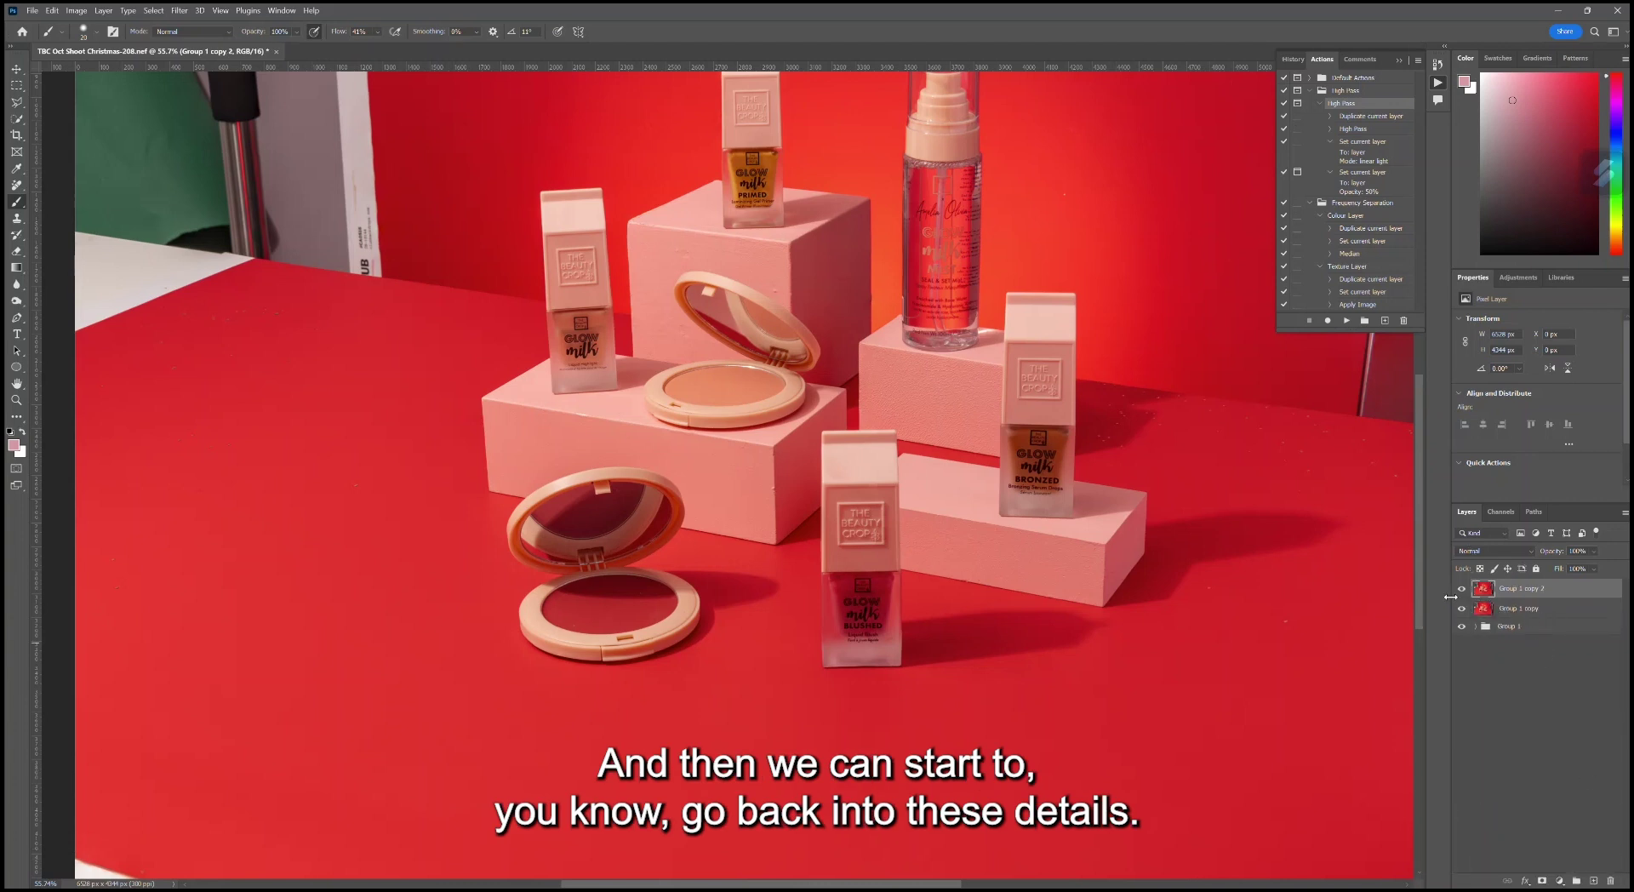
{"action": "scroll", "coordinate": [1116, 449], "scroll_direction": "down", "scroll_amount": 3}
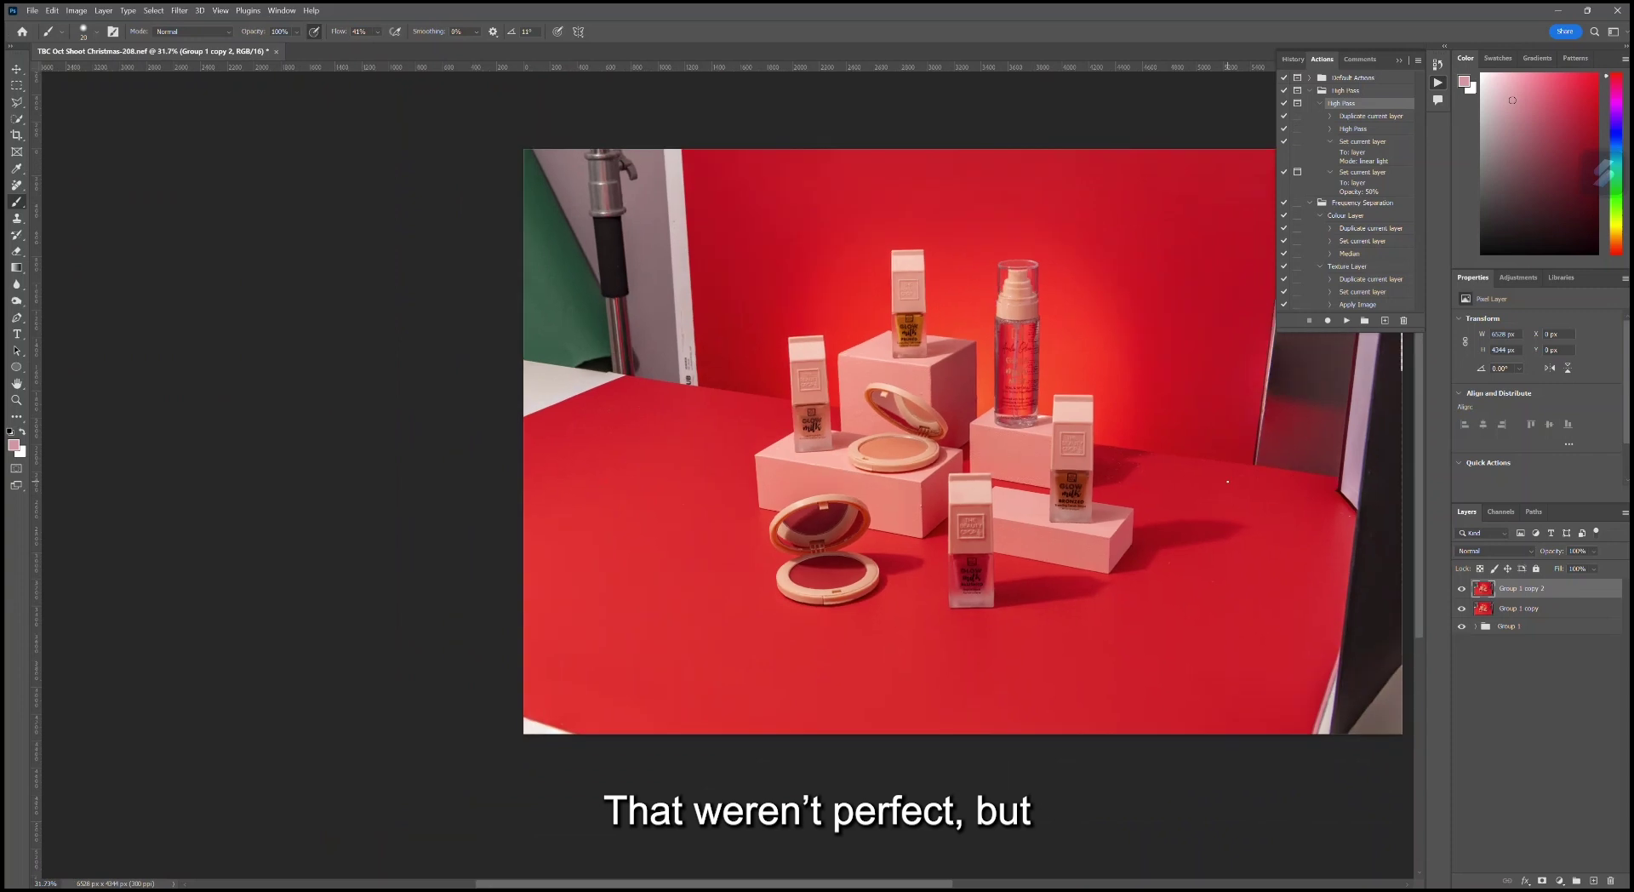
{"action": "scroll", "coordinate": [936, 439], "scroll_direction": "up", "scroll_amount": 4}
{"action": "scroll", "coordinate": [1026, 509], "scroll_direction": "up", "scroll_amount": 6}
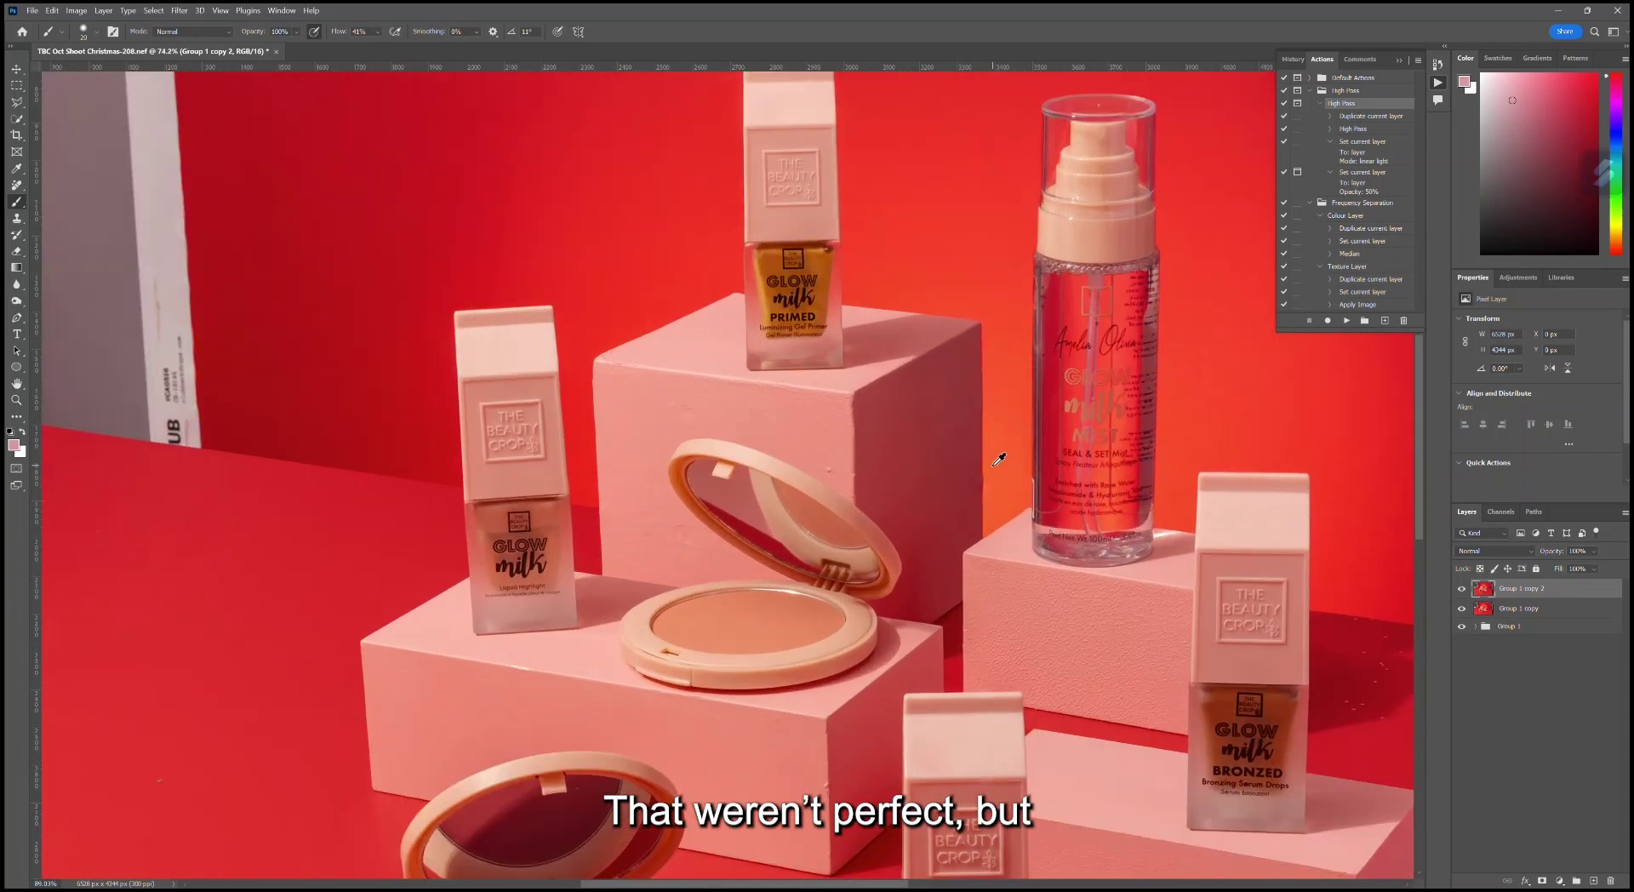
{"action": "scroll", "coordinate": [643, 324], "scroll_direction": "up", "scroll_amount": 2}
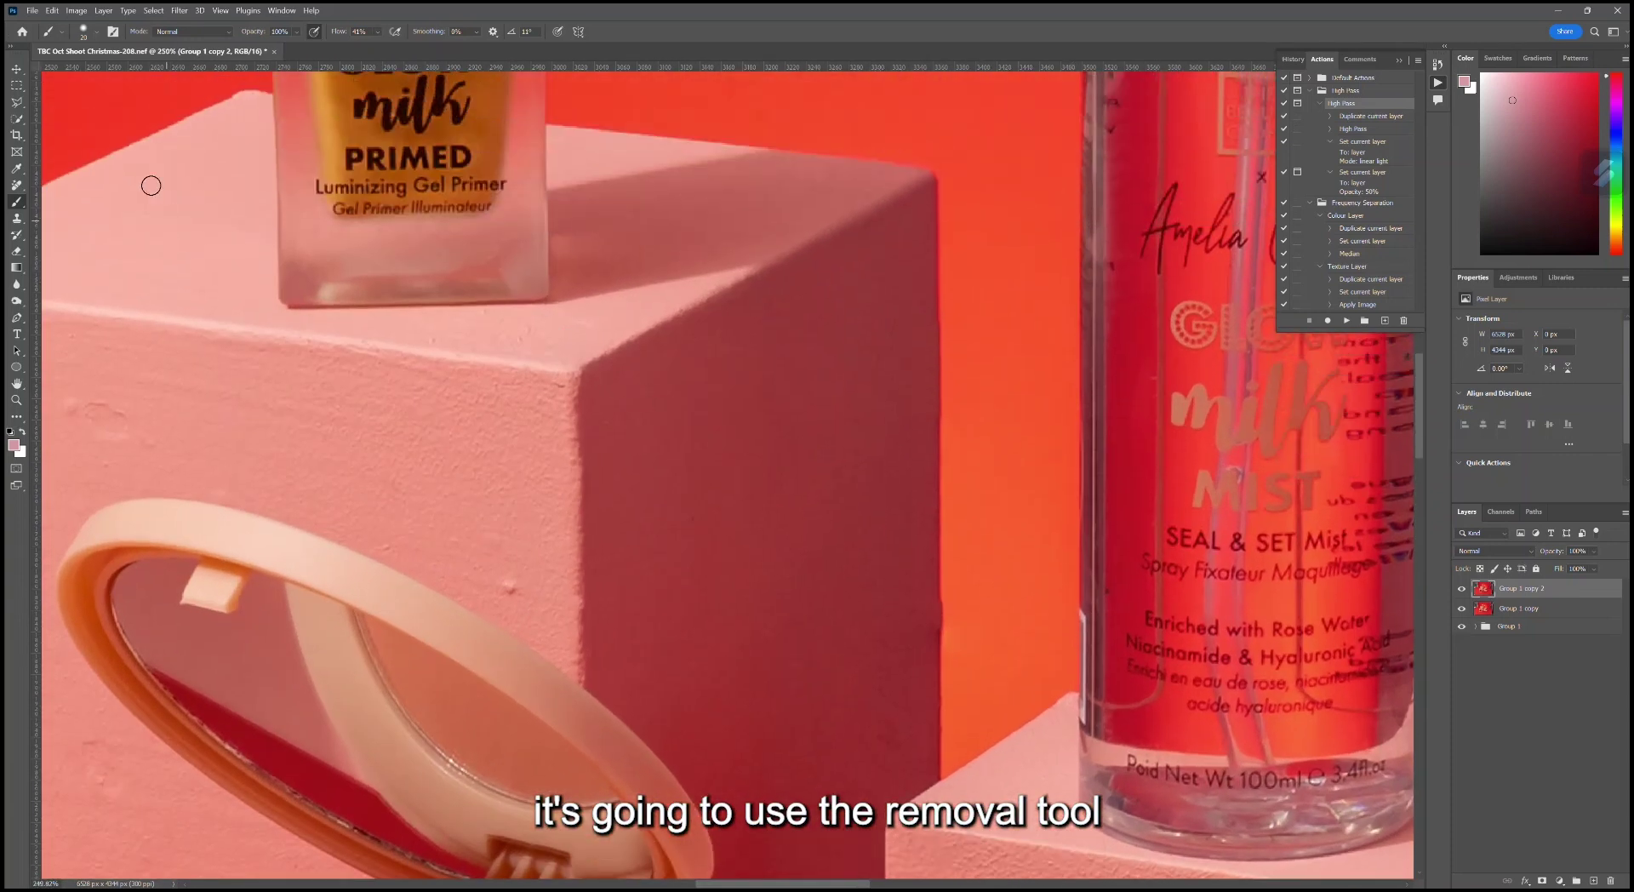
{"action": "left_click", "coordinate": [16, 184]}
Step: Shrink the Remove brush to 60 px and erase the plinth-edge notches and the bottle-cap mark
{"action": "key", "text": "bracketleft"}
{"action": "key", "text": "bracketleft"}
{"action": "key", "text": "bracketleft"}
{"action": "key", "text": "bracketleft"}
{"action": "key", "text": "bracketleft"}
{"action": "key", "text": "bracketleft"}
{"action": "key", "text": "bracketleft"}
{"action": "key", "text": "bracketleft"}
{"action": "key", "text": "bracketleft"}
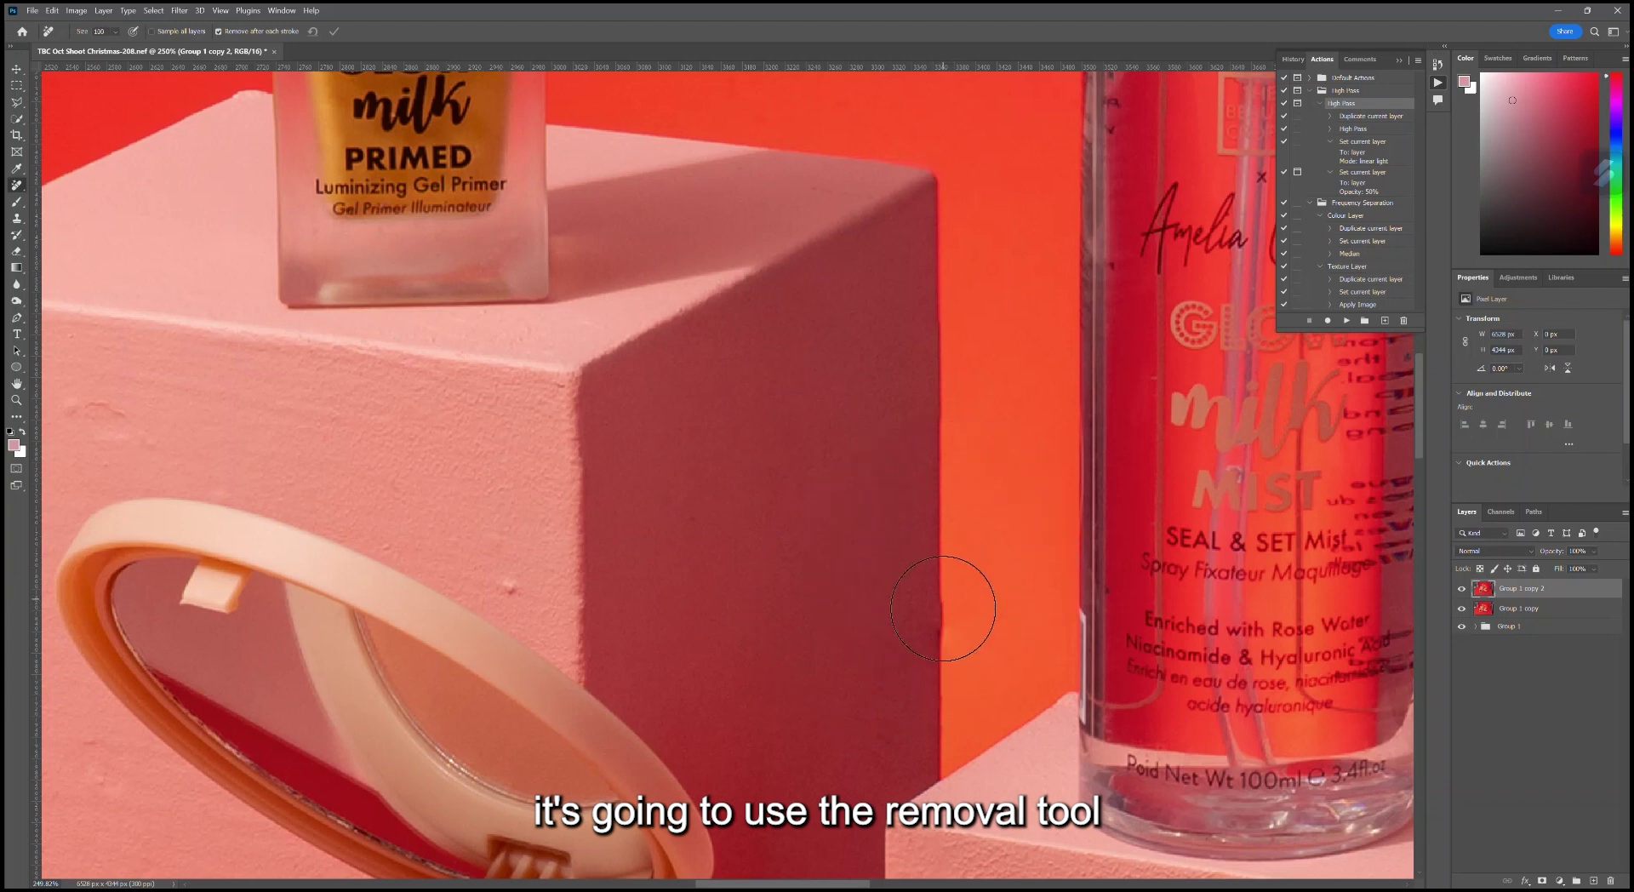
{"action": "left_click", "coordinate": [937, 613]}
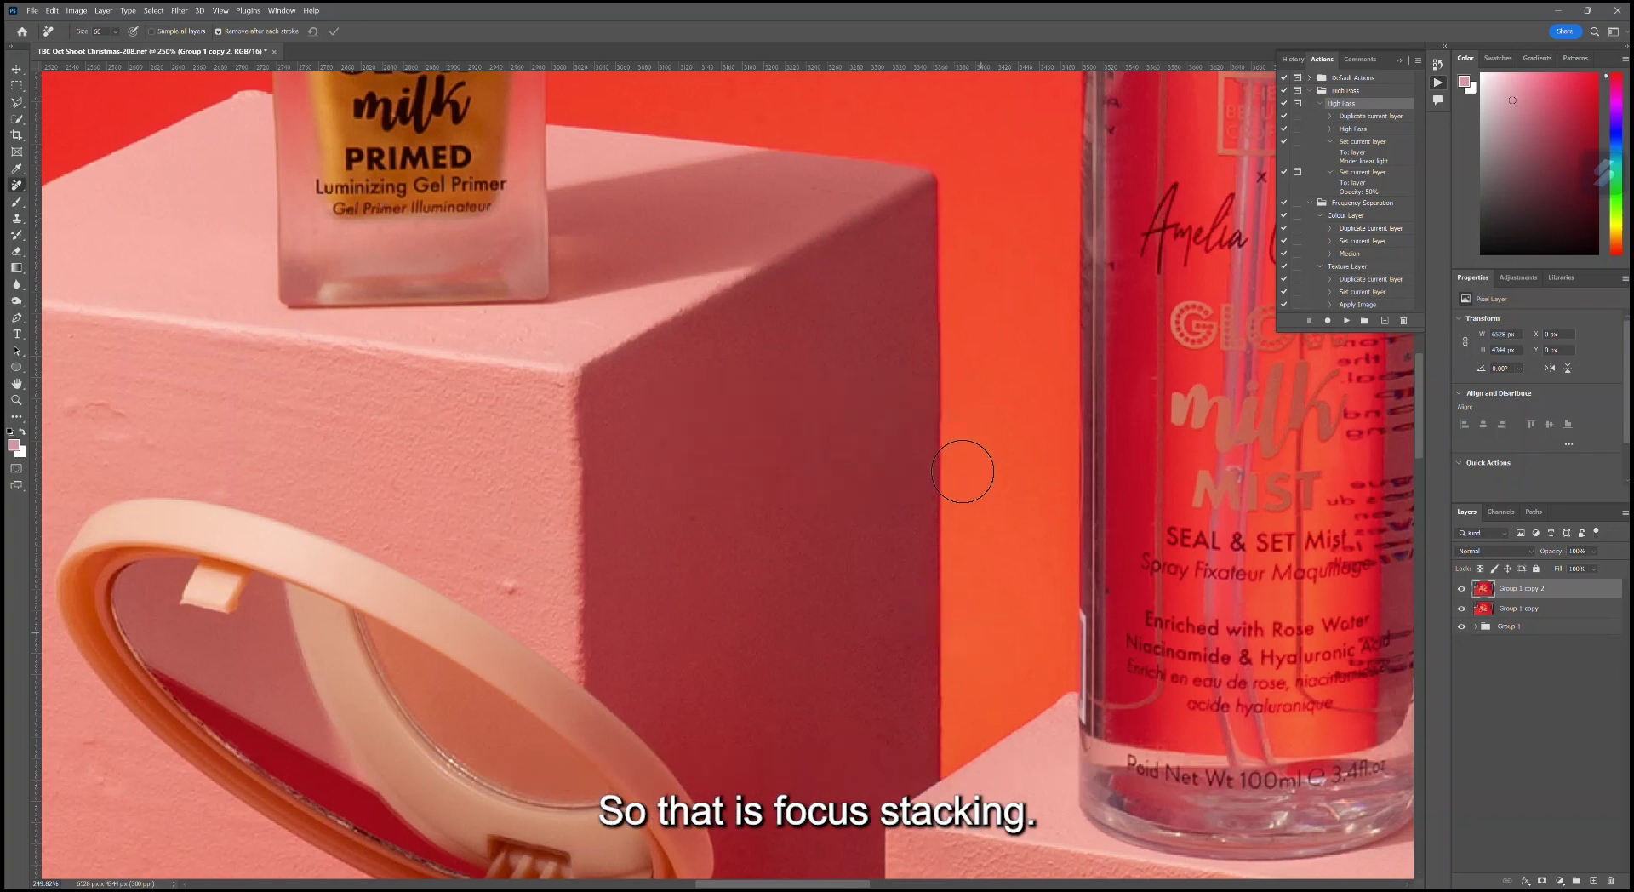
{"action": "scroll", "coordinate": [962, 471], "scroll_direction": "down", "scroll_amount": 10}
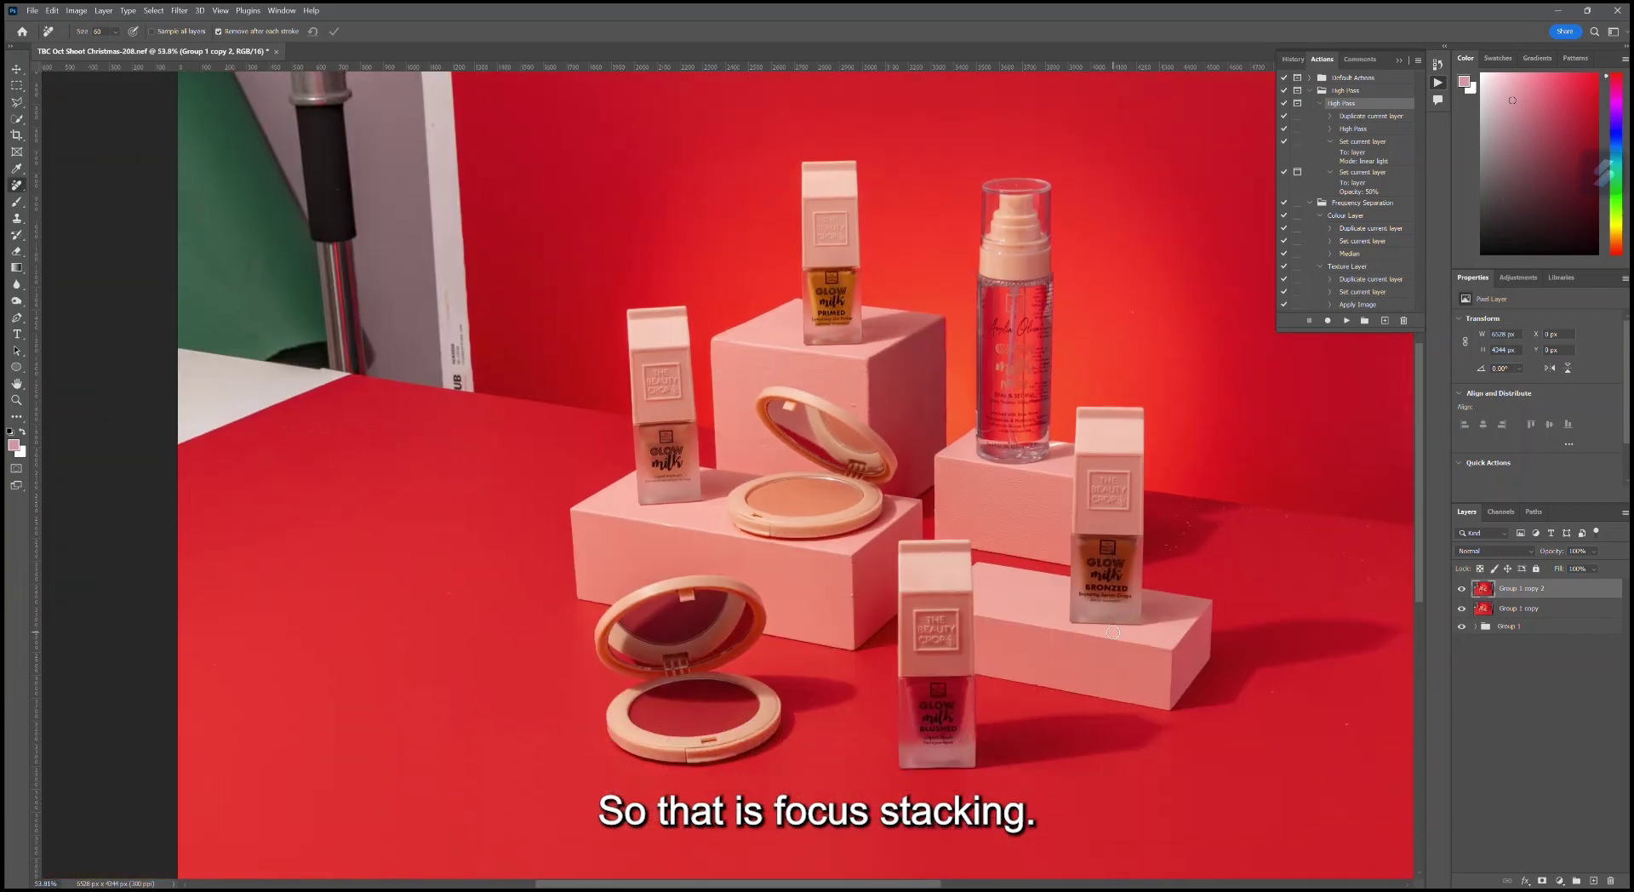
{"action": "scroll", "coordinate": [971, 685], "scroll_direction": "up", "scroll_amount": 6}
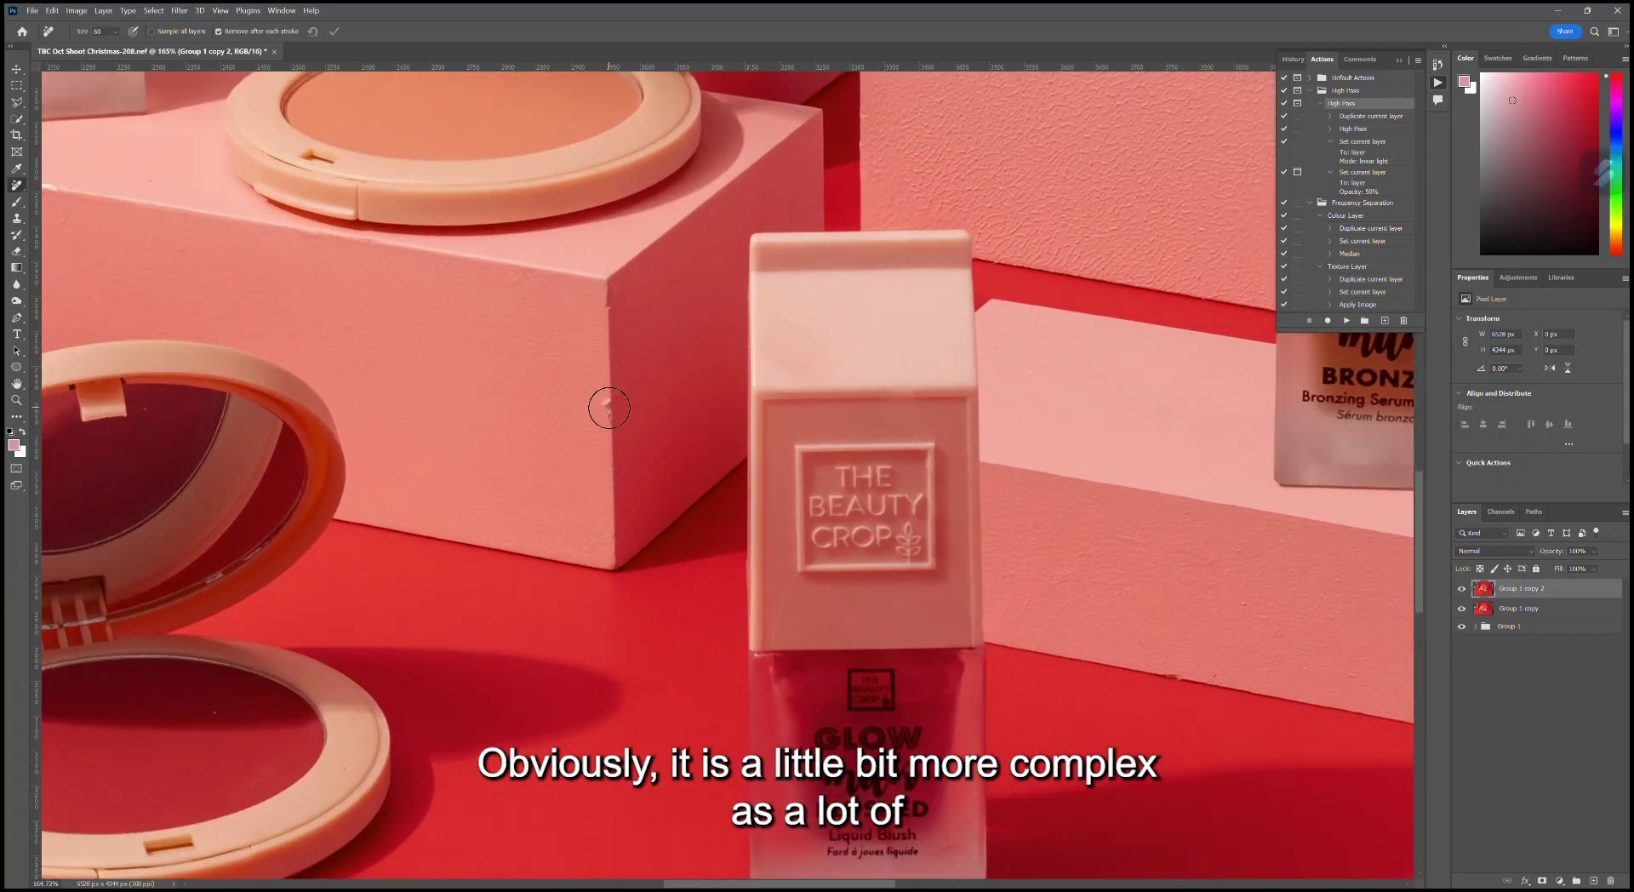
{"action": "left_click", "coordinate": [610, 408]}
{"action": "scroll", "coordinate": [628, 417], "scroll_direction": "down", "scroll_amount": 1}
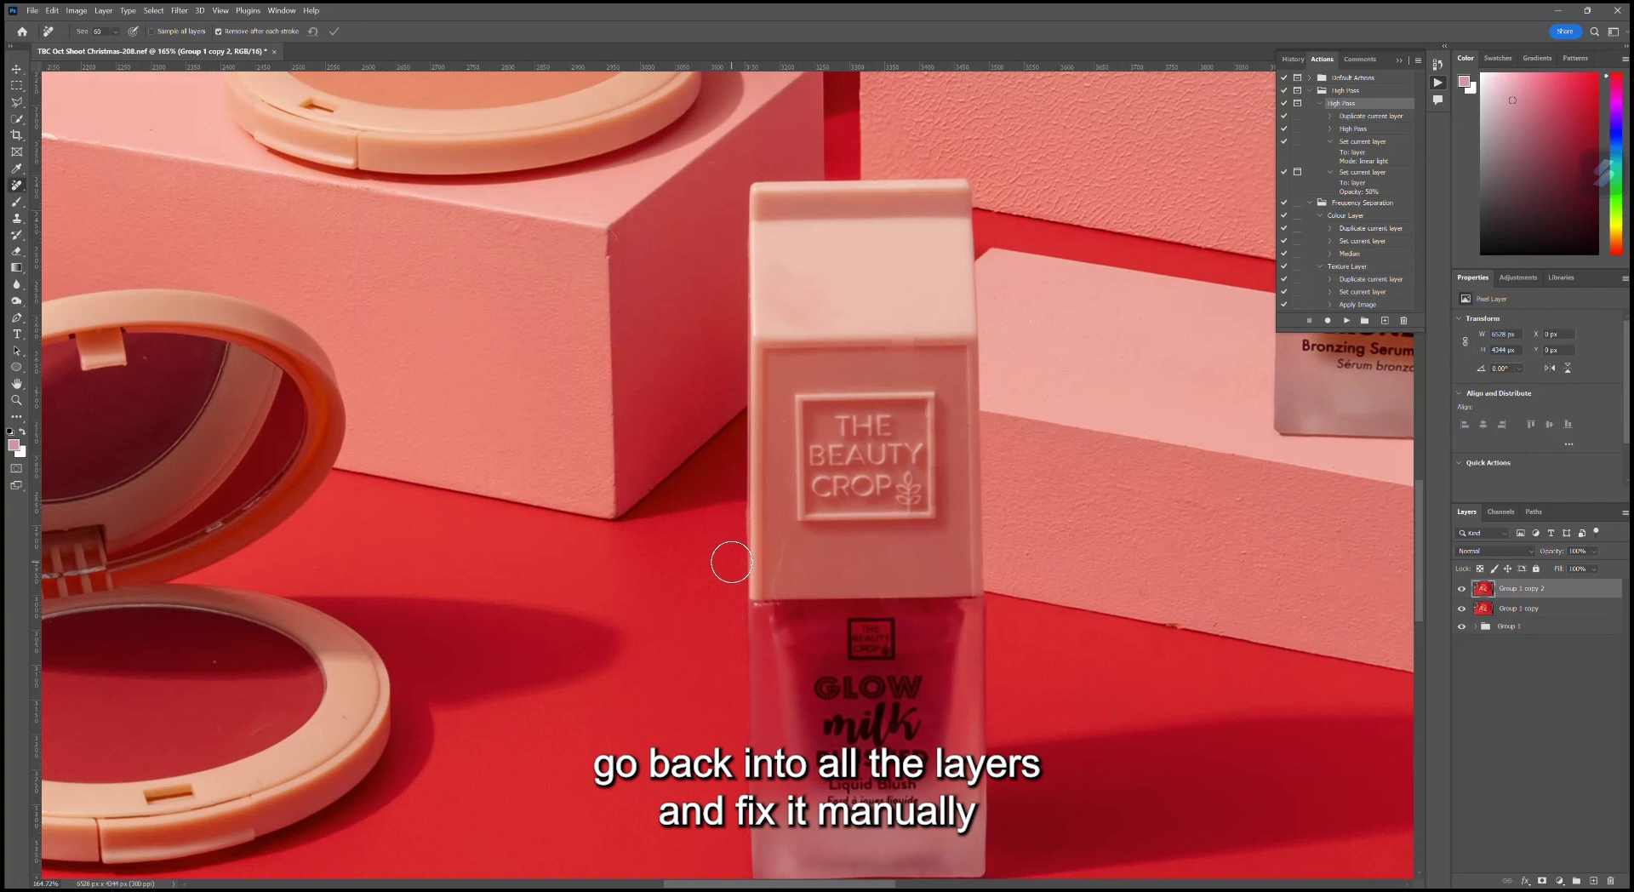
{"action": "left_click", "coordinate": [899, 343]}
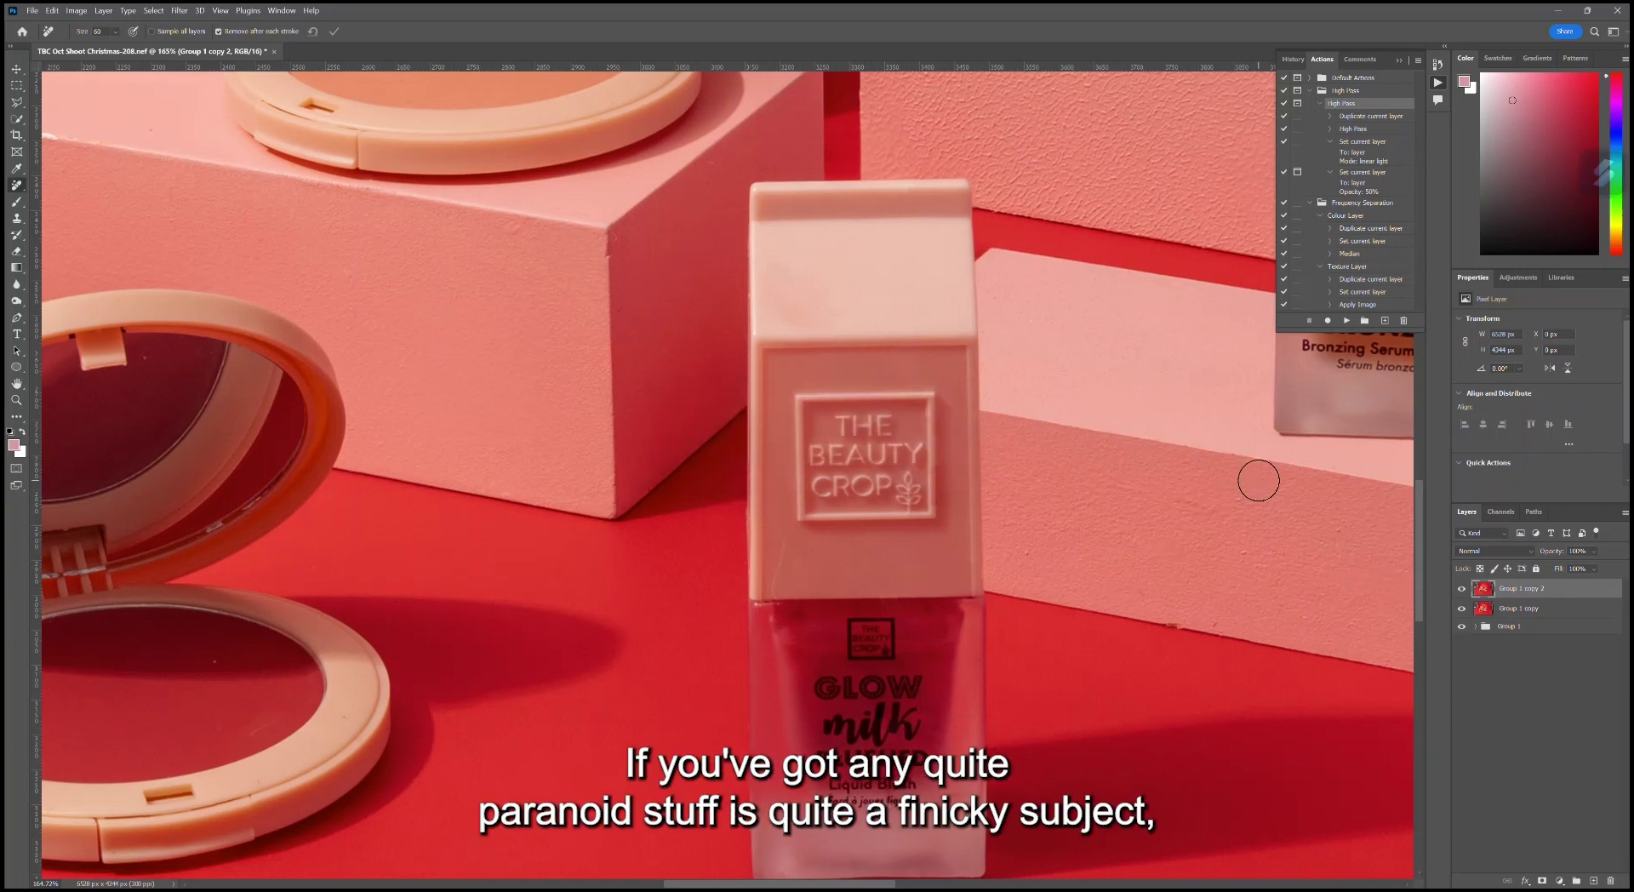
{"action": "left_click", "coordinate": [1172, 628]}
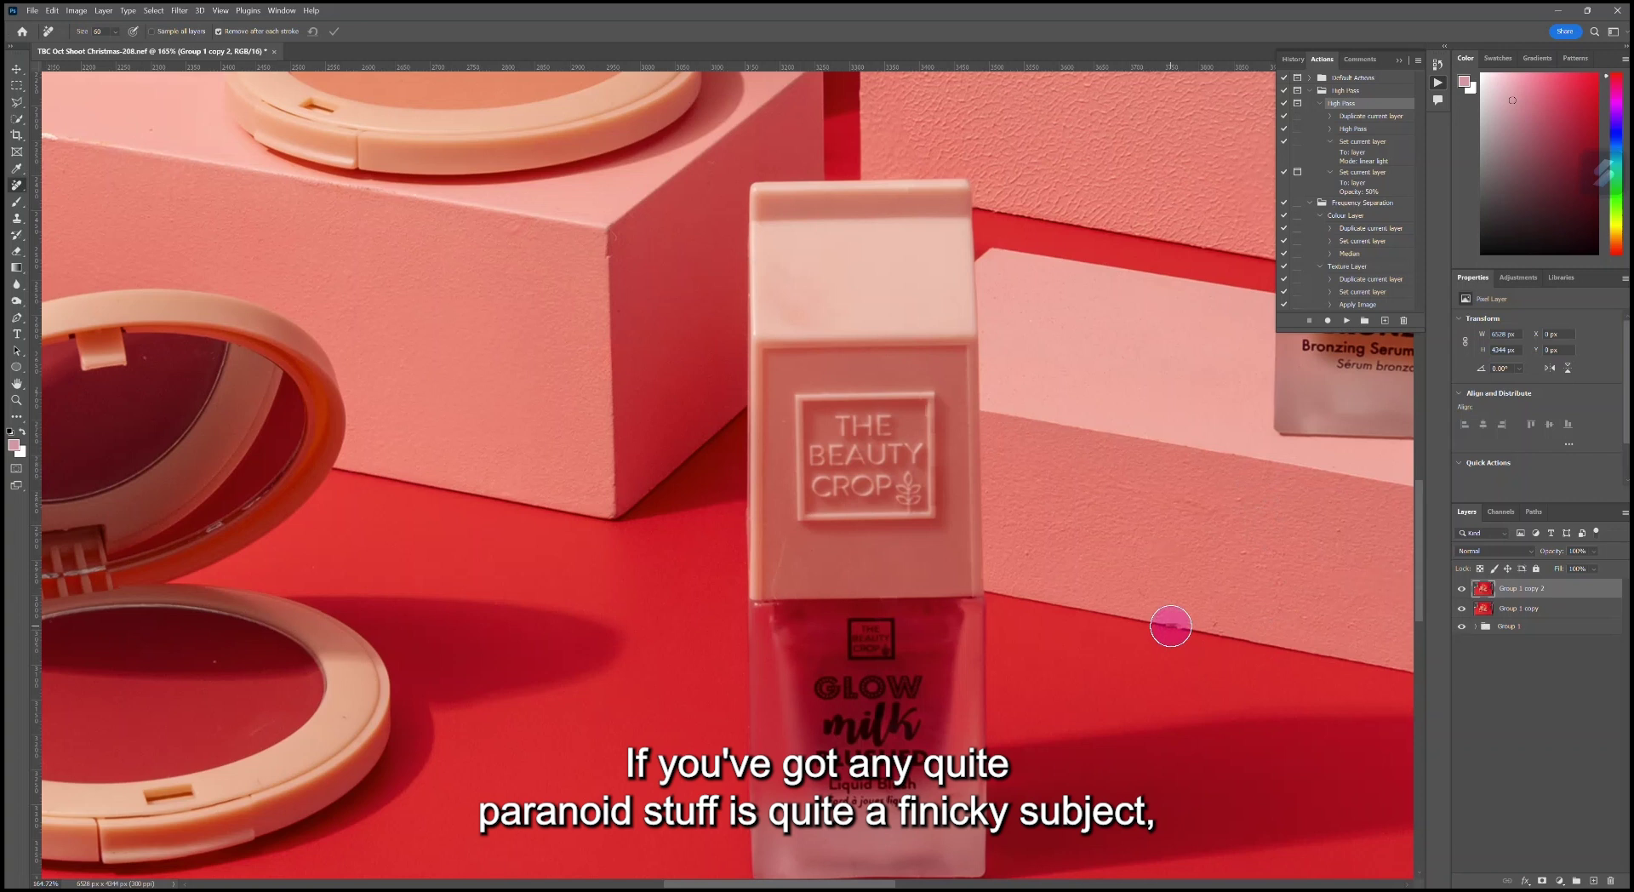